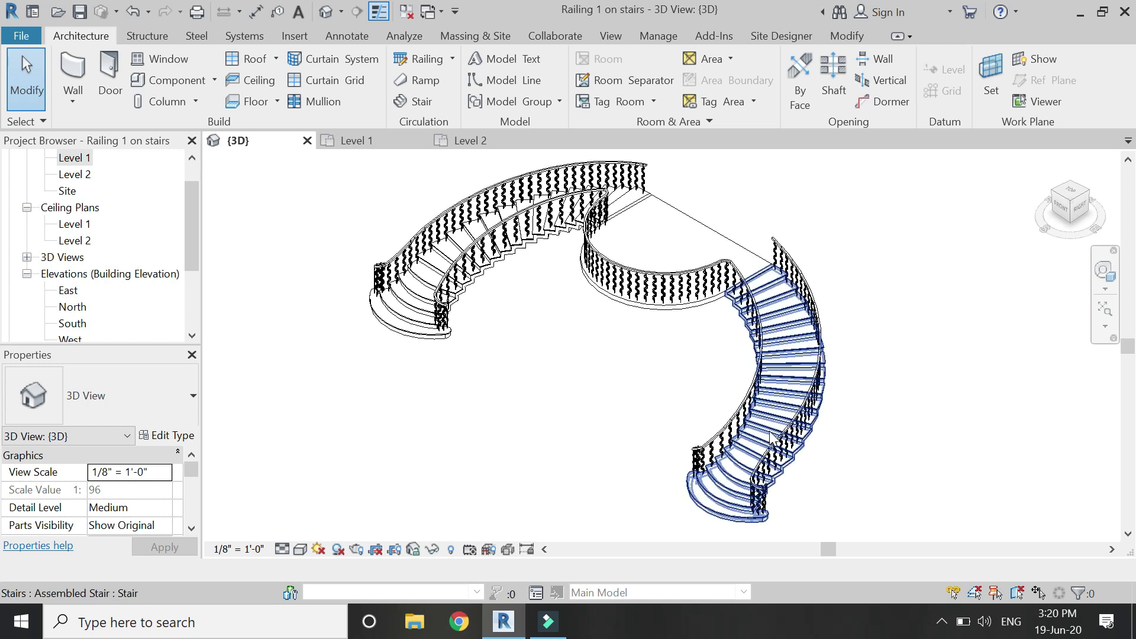
# Step: Examine the double curved staircase and its wavy-baluster railings by orbiting the 3D model and viewing it from the front
pyautogui.scroll(2, 563, 520)
pyautogui.scroll(-1, 573, 481)
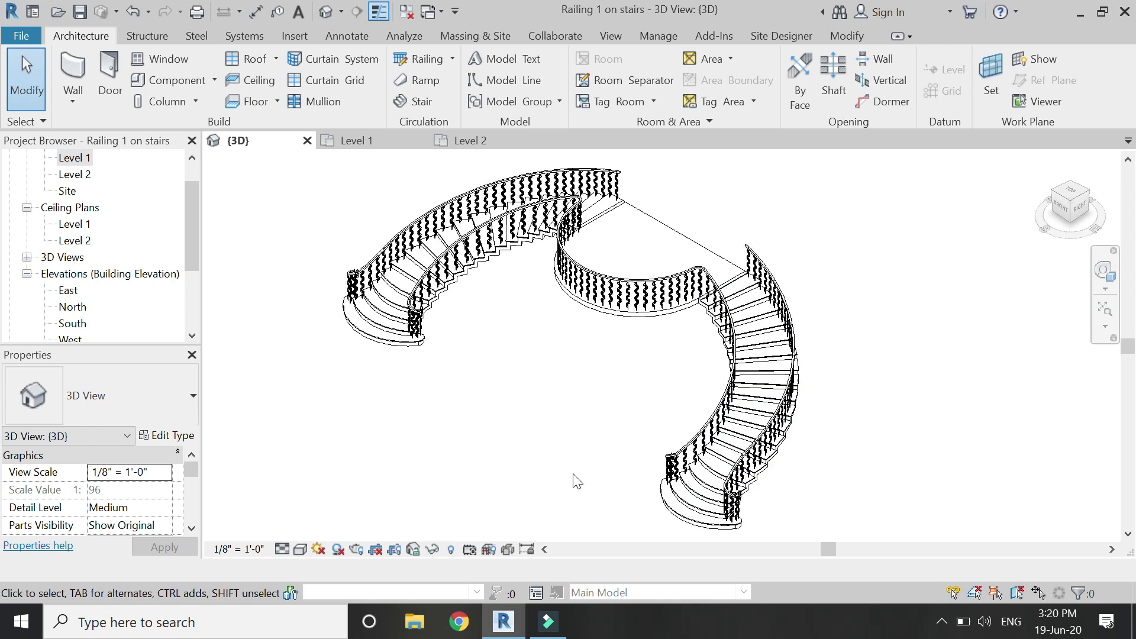
pyautogui.click(1091, 277)
pyautogui.moveTo(891, 242); pyautogui.dragTo(586, 305)
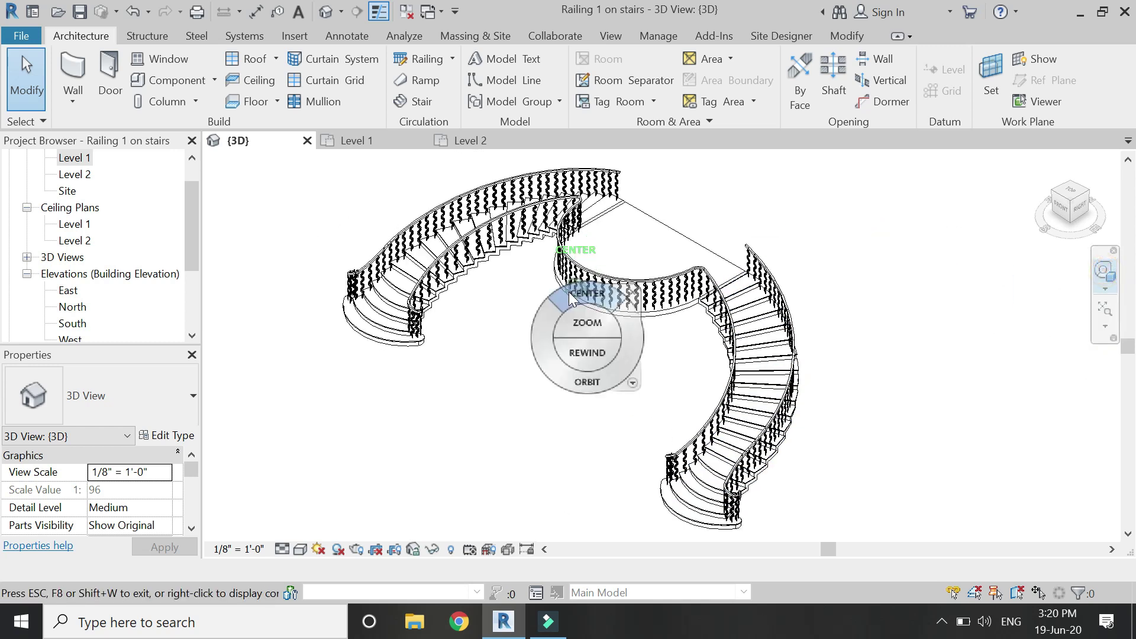
pyautogui.moveTo(556, 385); pyautogui.dragTo(586, 349)
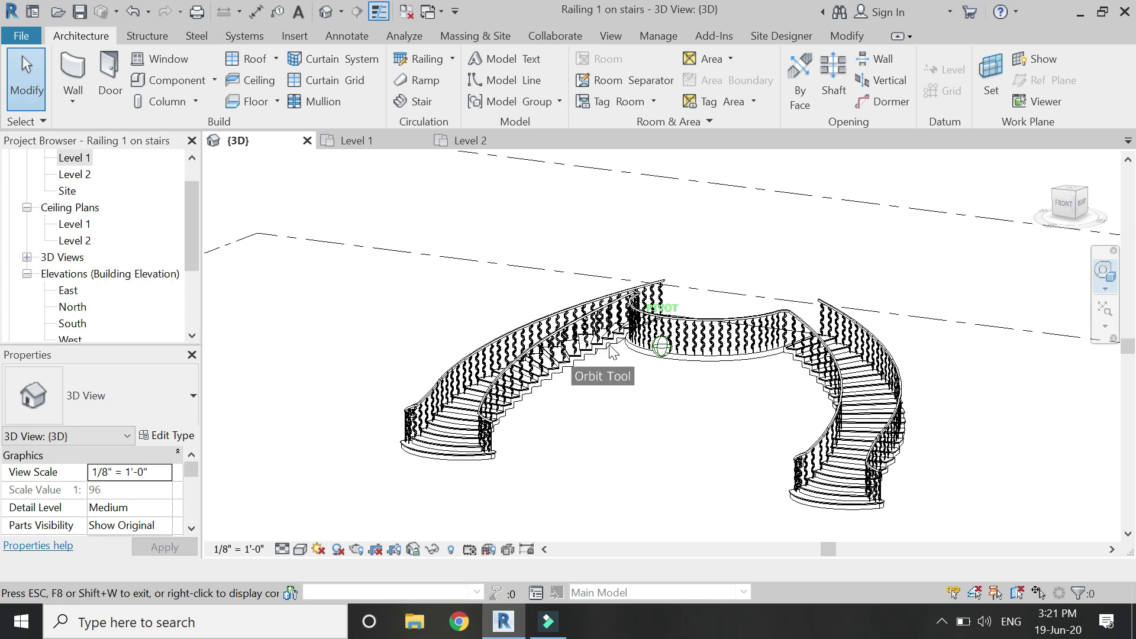
pyautogui.click(1065, 204)
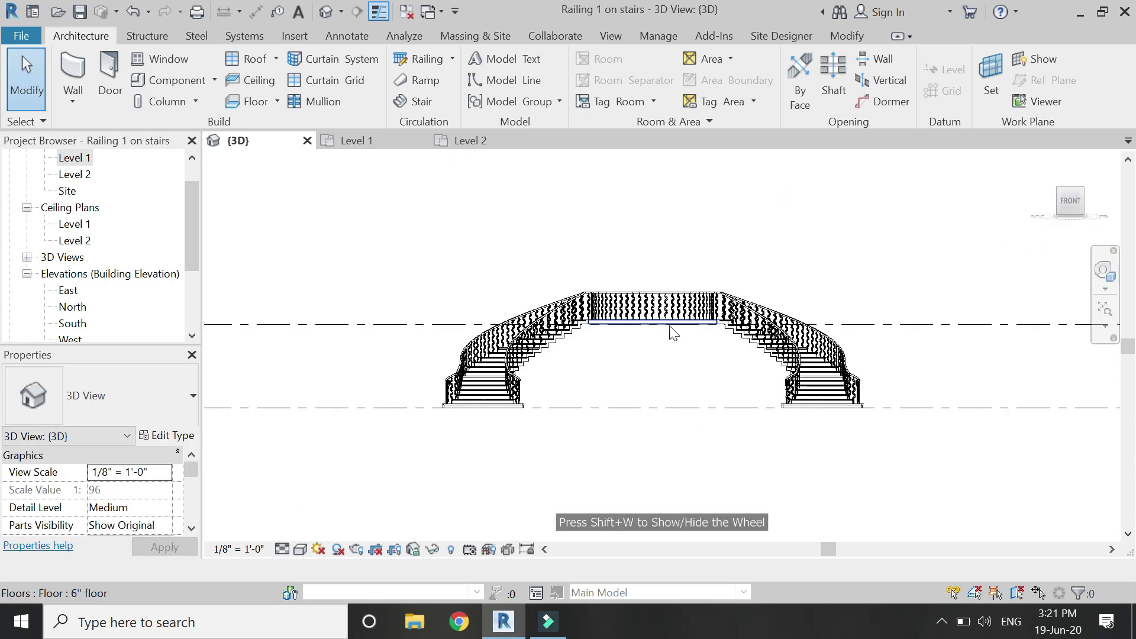
pyautogui.scroll(2, 674, 337)
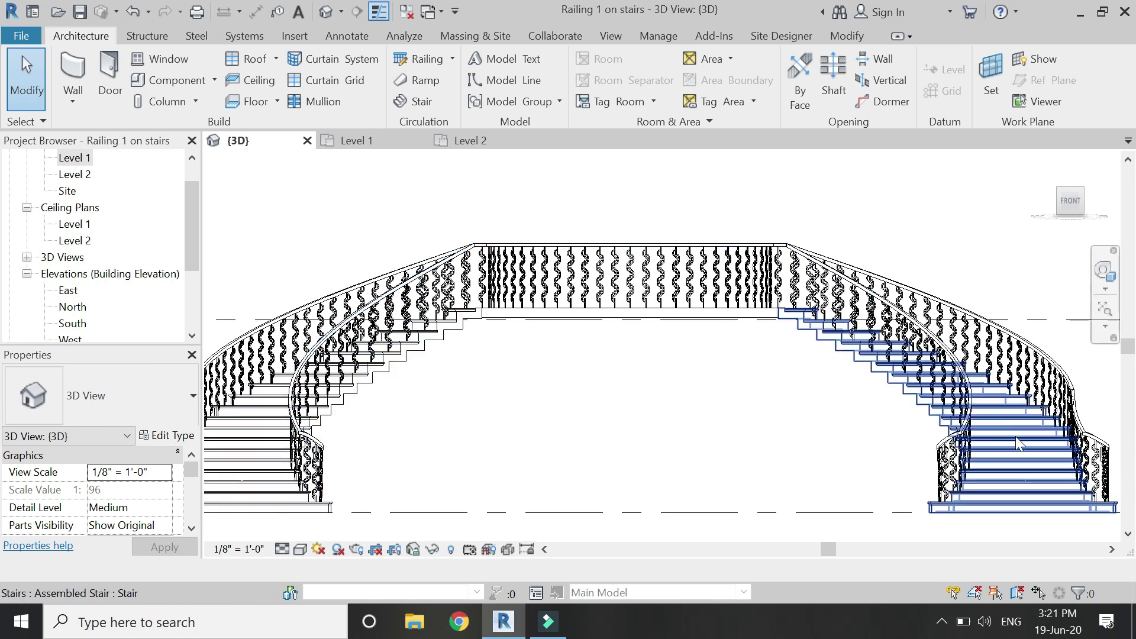
pyautogui.click(734, 240)
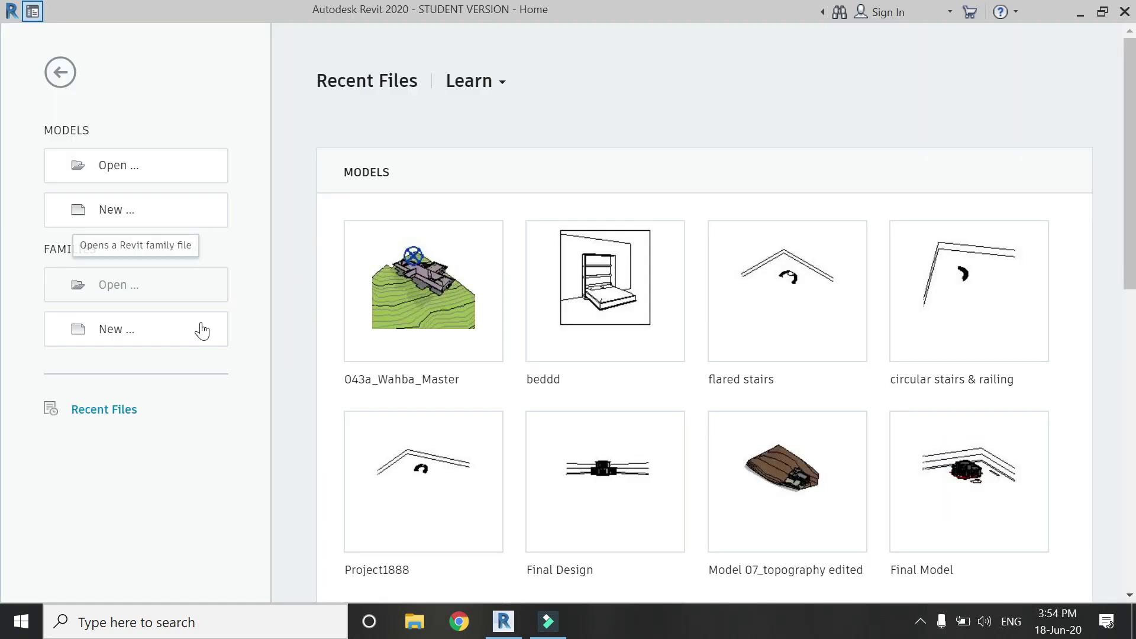
# Step: Create a new family from the Generic Model template in the English_I folder
pyautogui.click(198, 327)
pyautogui.click(531, 313)
pyautogui.scroll(-5, 530, 332)
pyautogui.click(602, 207)
pyautogui.scroll(-2, 534, 331)
pyautogui.click(531, 255)
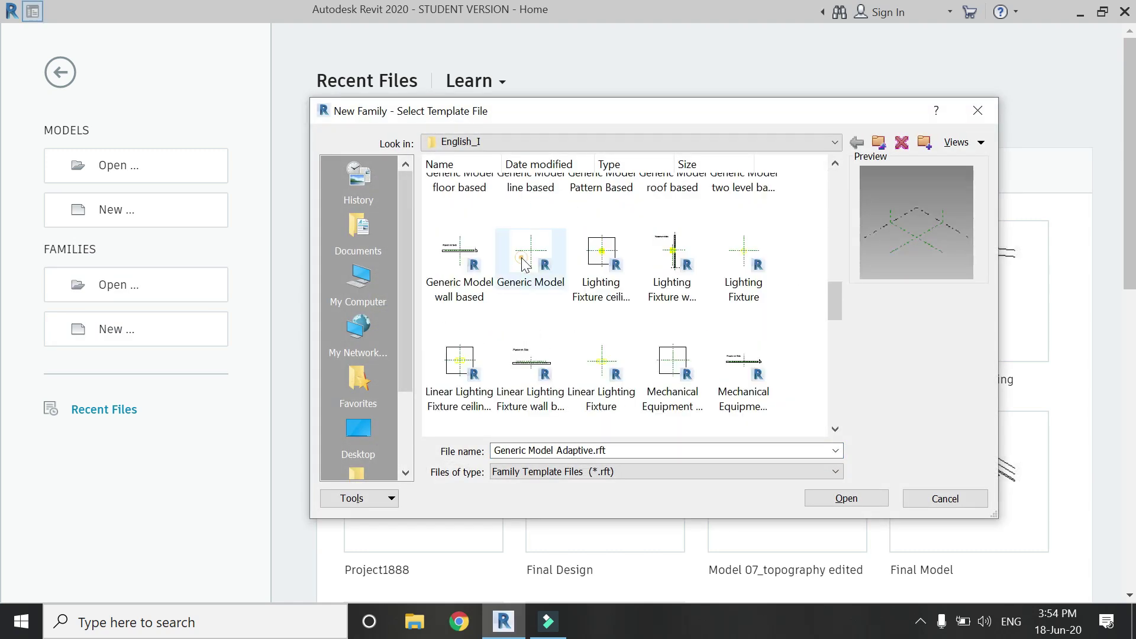
pyautogui.click(846, 499)
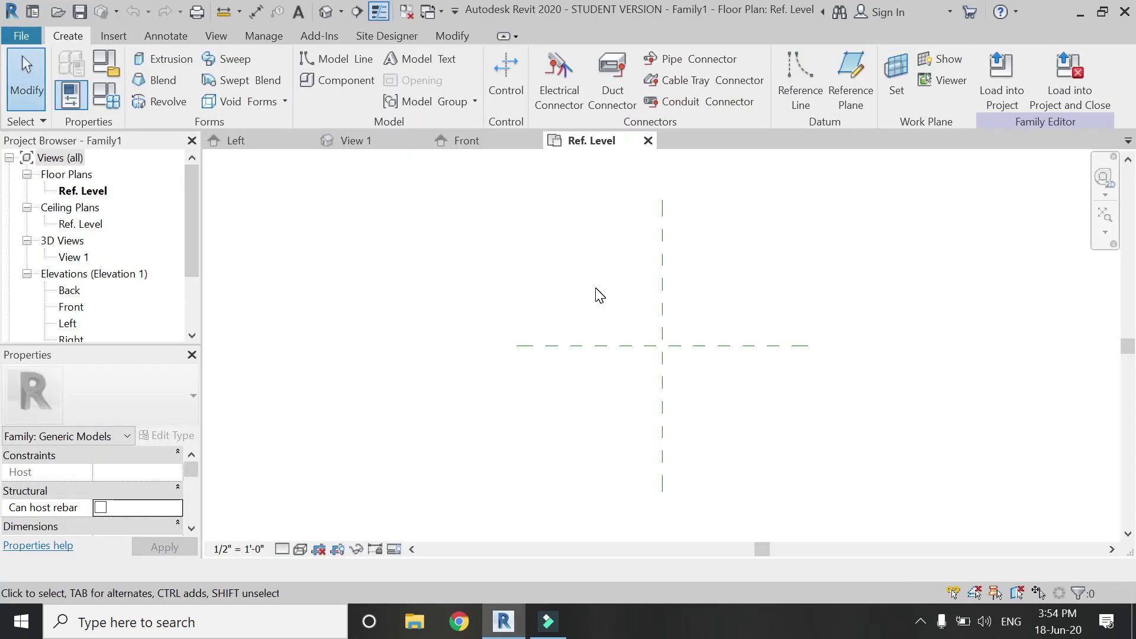
# Step: In the Front elevation, draw a horizontal reference plane about 3' above Ref. Level, crossing the vertical centre plane
pyautogui.click(510, 143)
pyautogui.scroll(2, 660, 436)
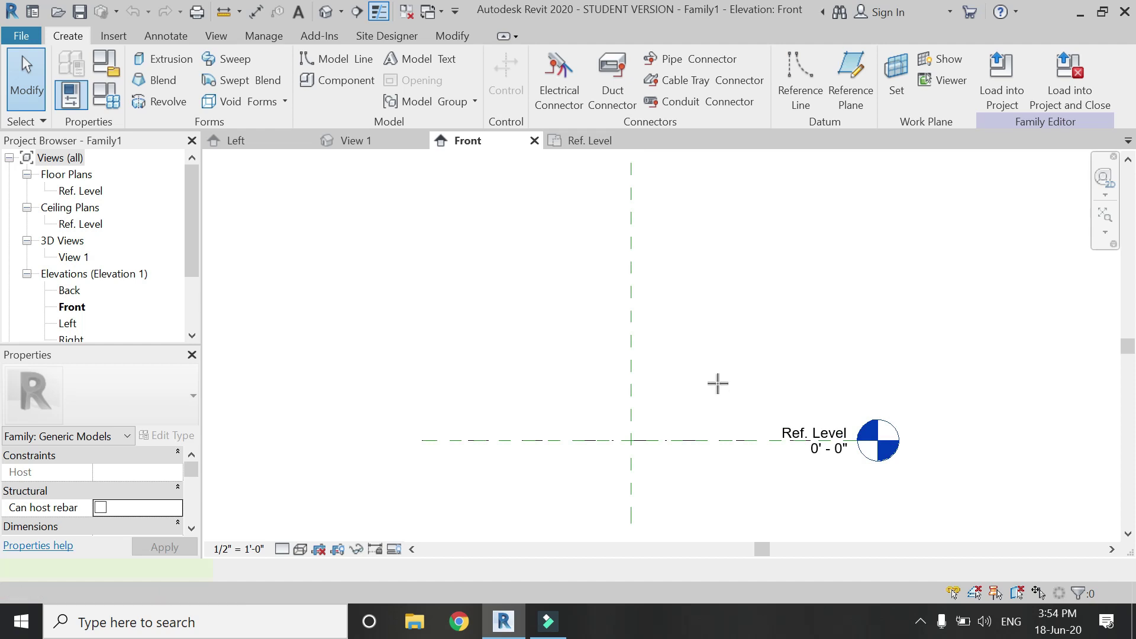
pyautogui.press('r')
pyautogui.press('p')
pyautogui.click(412, 314)
pyautogui.click(930, 317)
pyautogui.press('Escape')
# Step: Set the new reference plane's height above Ref. Level to 2' 9"
pyautogui.click(740, 315)
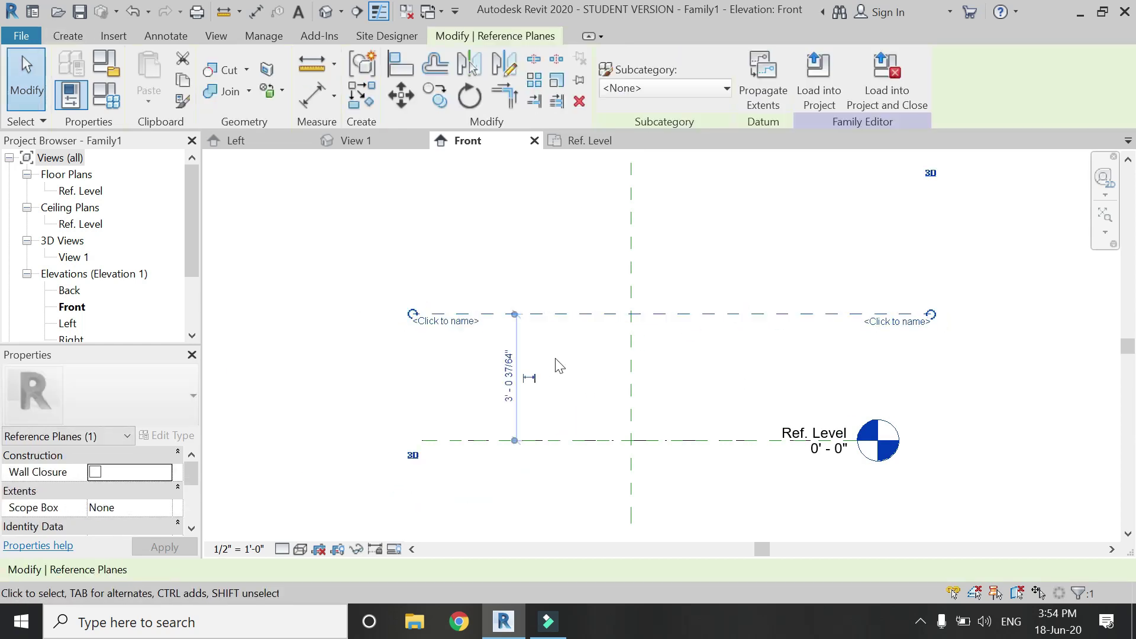
pyautogui.click(510, 381)
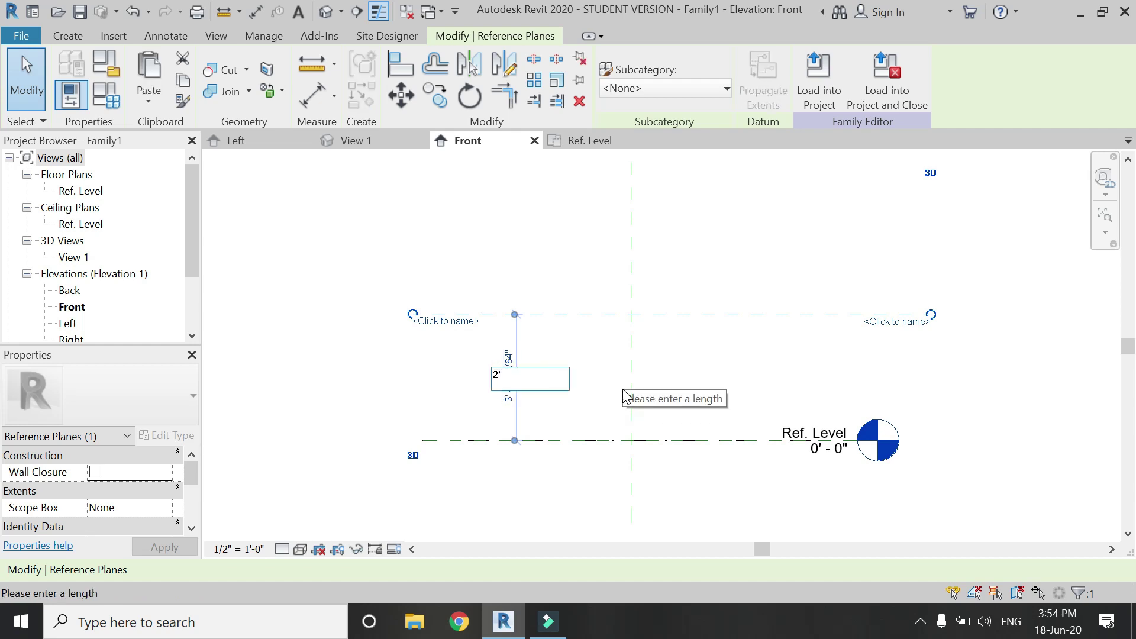
pyautogui.write("2'9'")
pyautogui.press('Return')
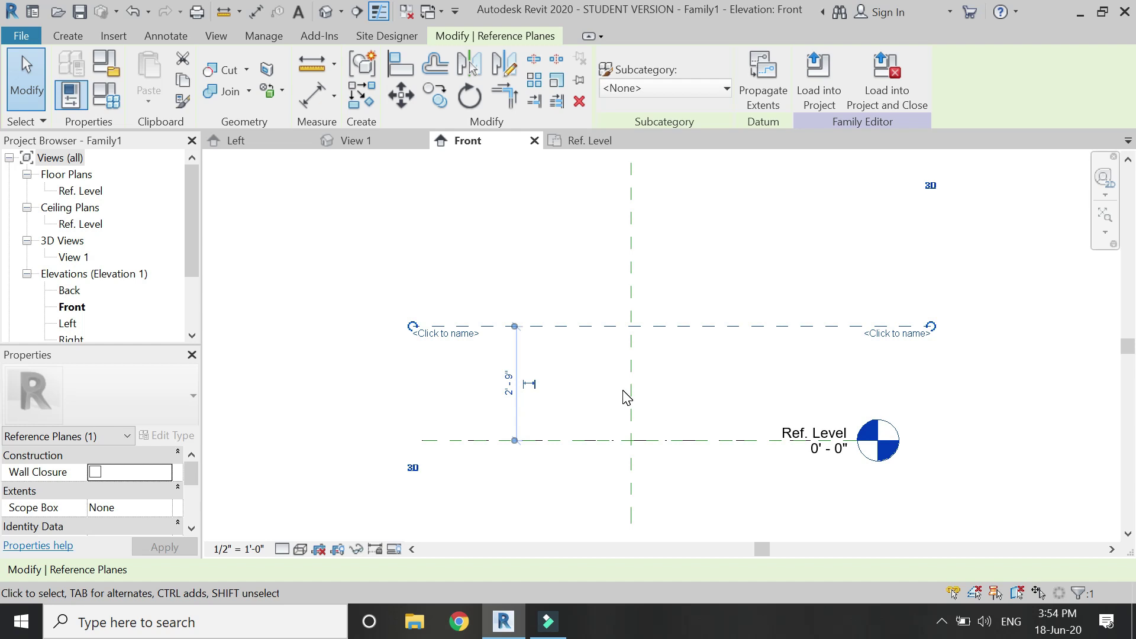
pyautogui.press('Escape')
# Step: Start an extrusion and sketch a vertical line about 2" long down from the intersection of the upper and centre reference planes
pyautogui.scroll(4, 690, 398)
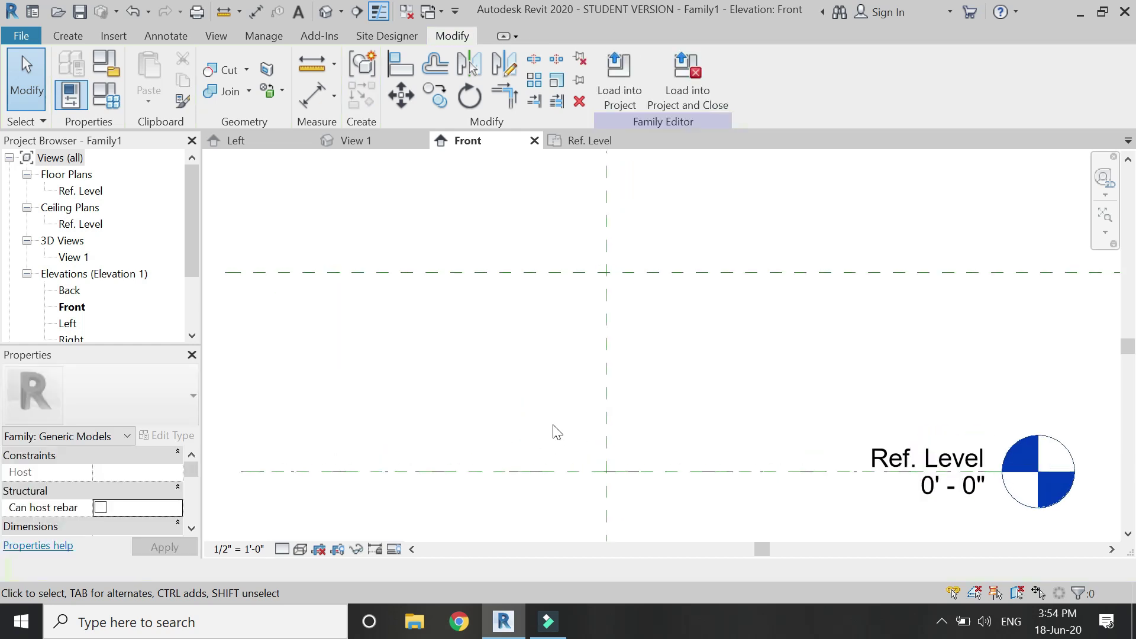
pyautogui.click(76, 37)
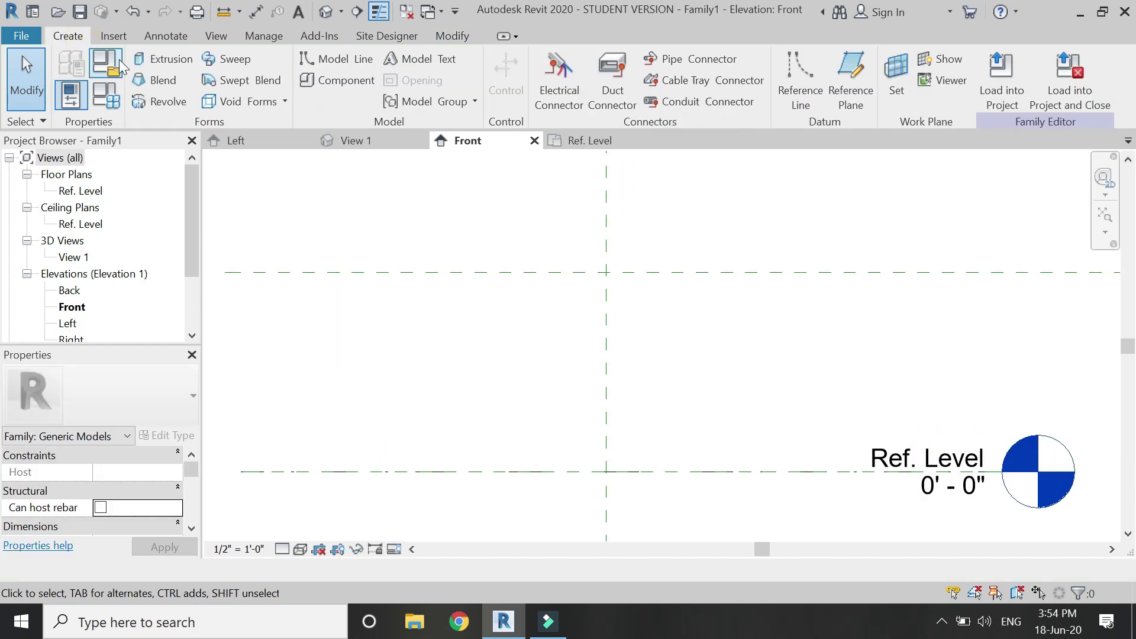
pyautogui.click(142, 58)
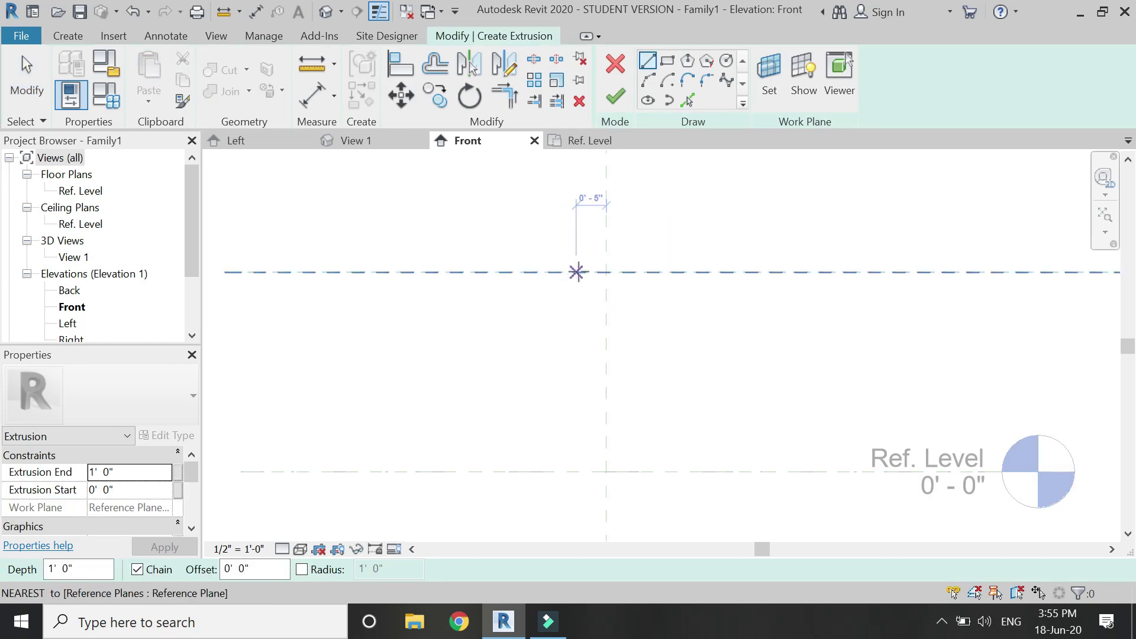
pyautogui.scroll(2, 585, 273)
pyautogui.click(625, 272)
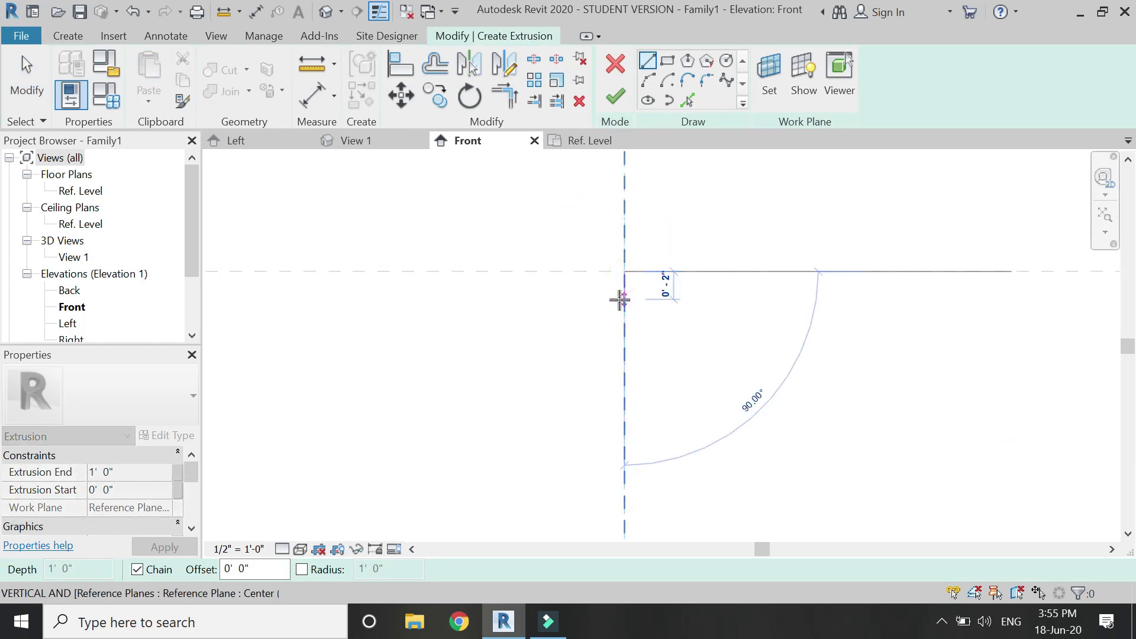
pyautogui.click(622, 299)
pyautogui.press('Escape')
pyautogui.scroll(1, 632, 290)
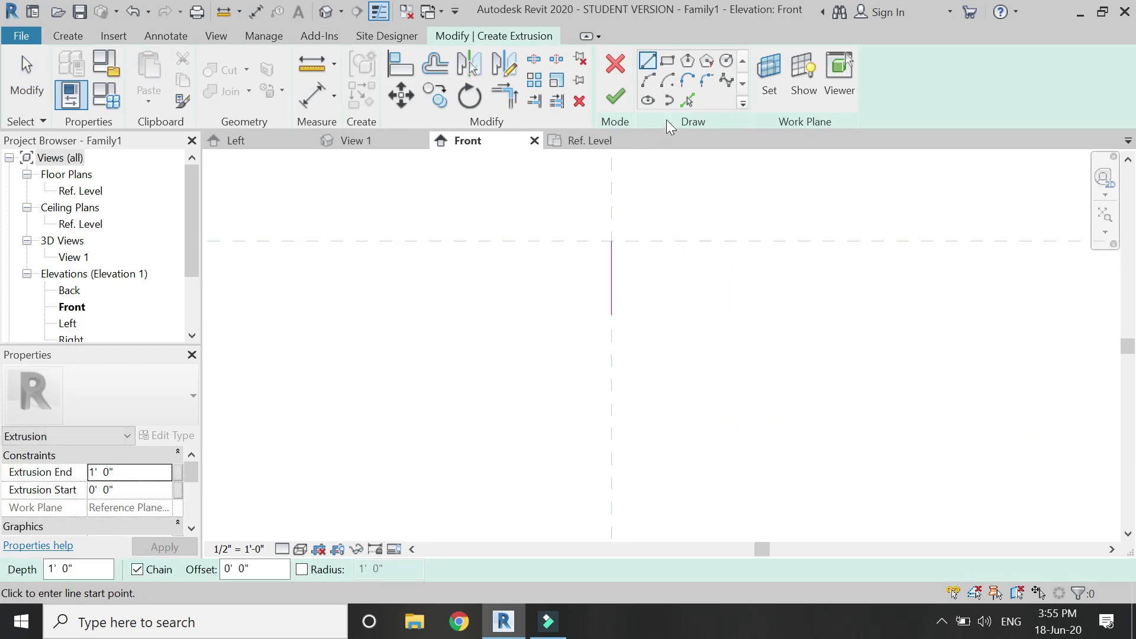
# Step: Sketch a half-circle arc of 2" radius below the vertical line, bulging left and ending on the centre plane
pyautogui.click(648, 80)
pyautogui.click(612, 315)
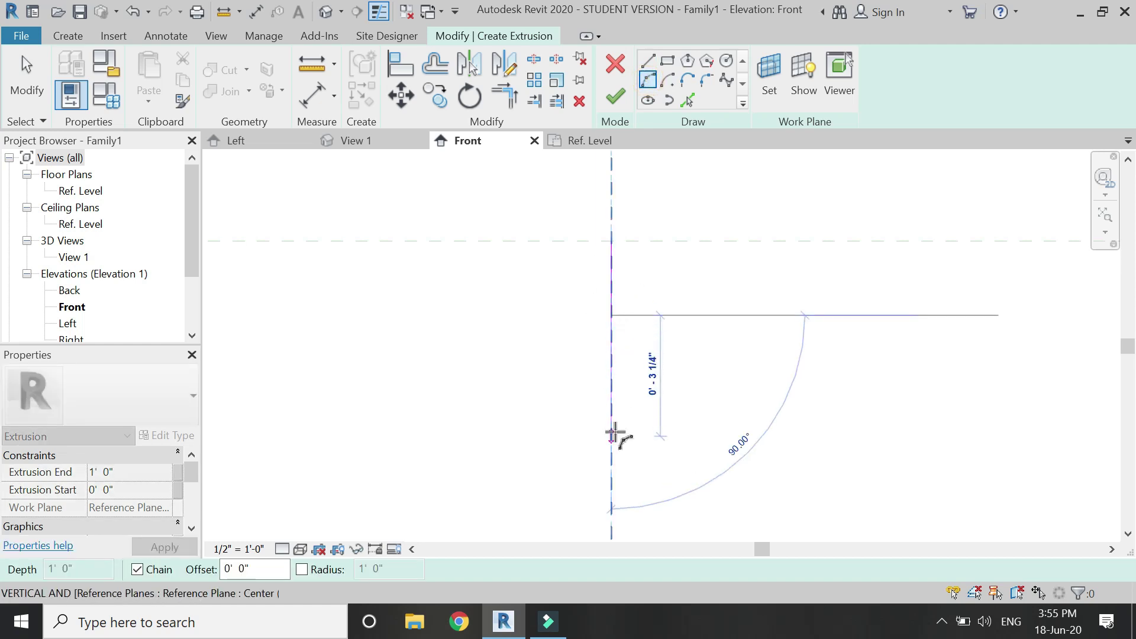
pyautogui.click(611, 465)
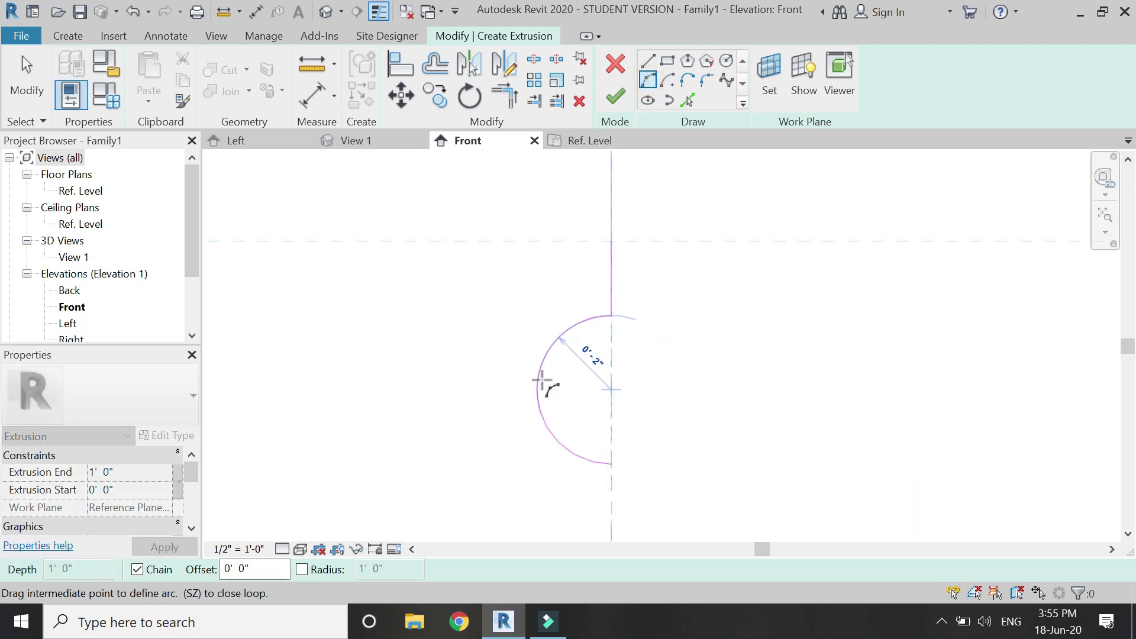
pyautogui.click(537, 377)
pyautogui.press('Escape')
pyautogui.scroll(-4, 540, 247)
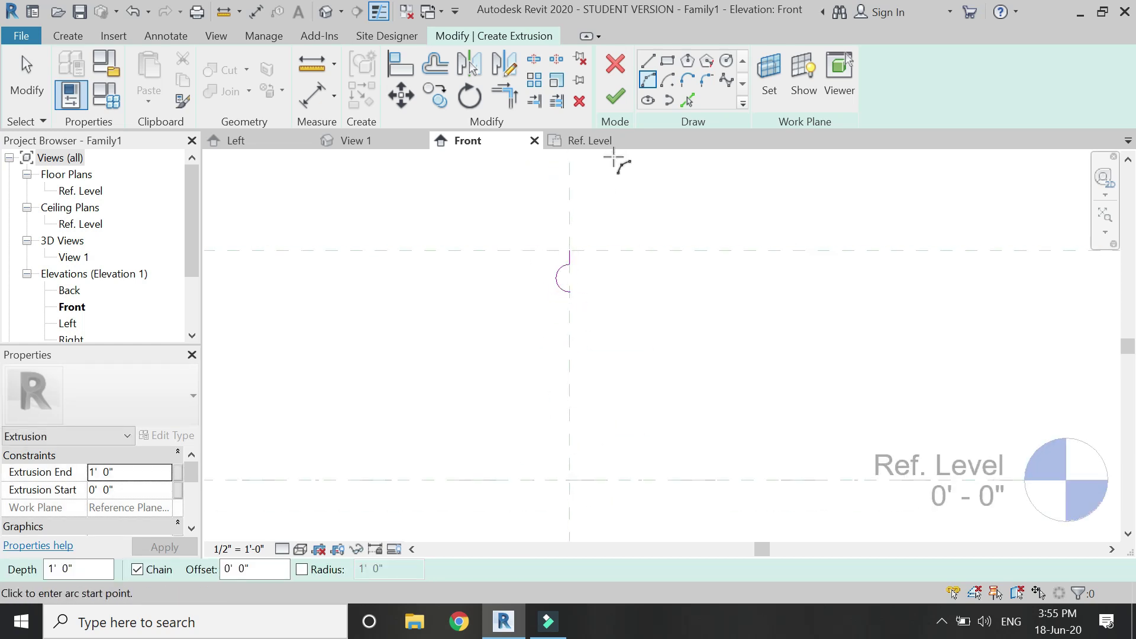
# Step: Set the wavy baluster profile's extrusion end to 0' 0 1/2" and finish the extrusion
pyautogui.scroll(2, 569, 255)
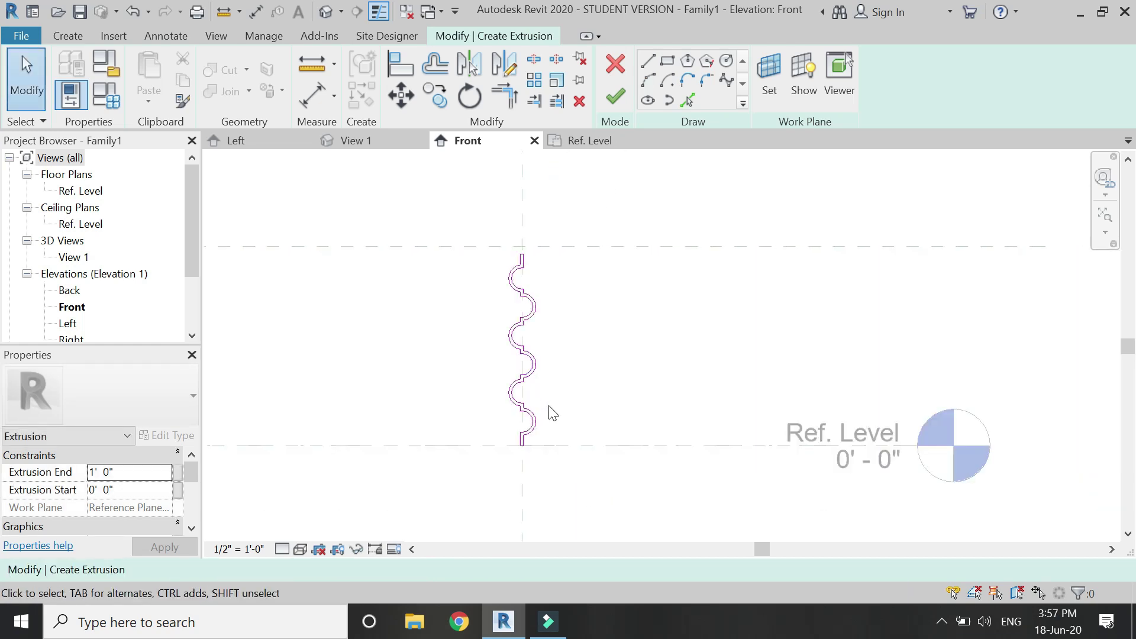
pyautogui.scroll(2, 555, 400)
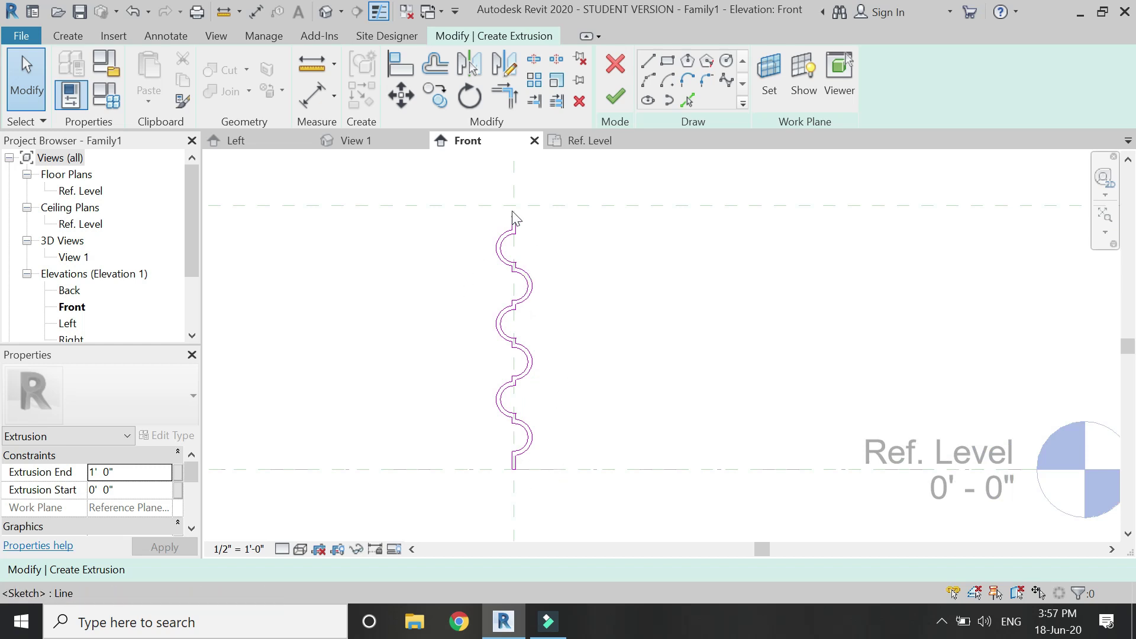
pyautogui.click(137, 470)
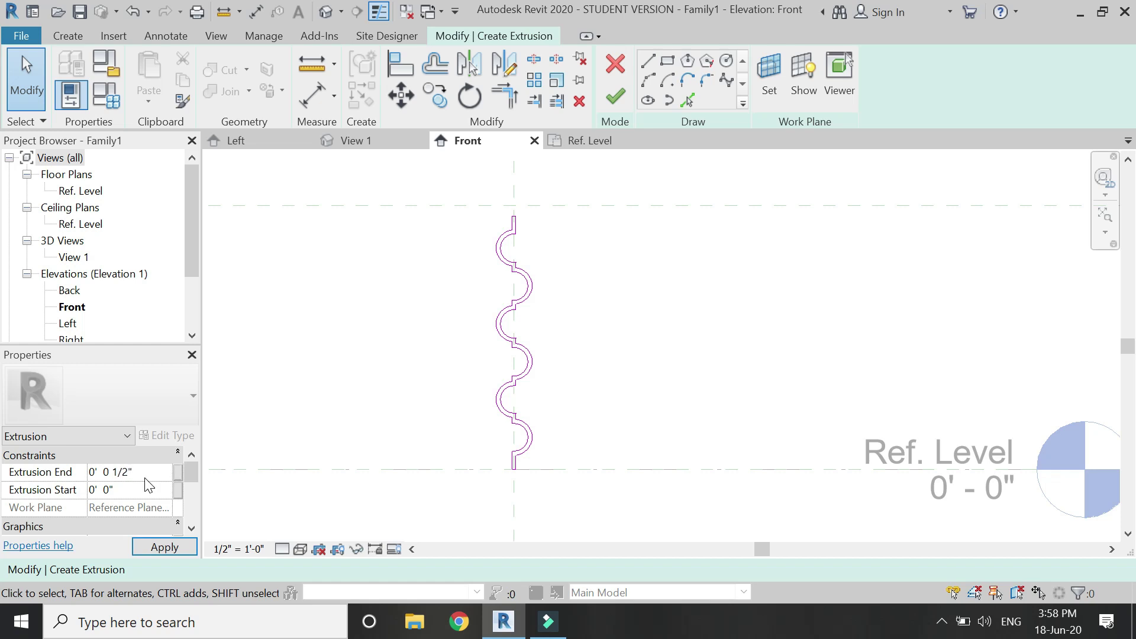
pyautogui.click(164, 549)
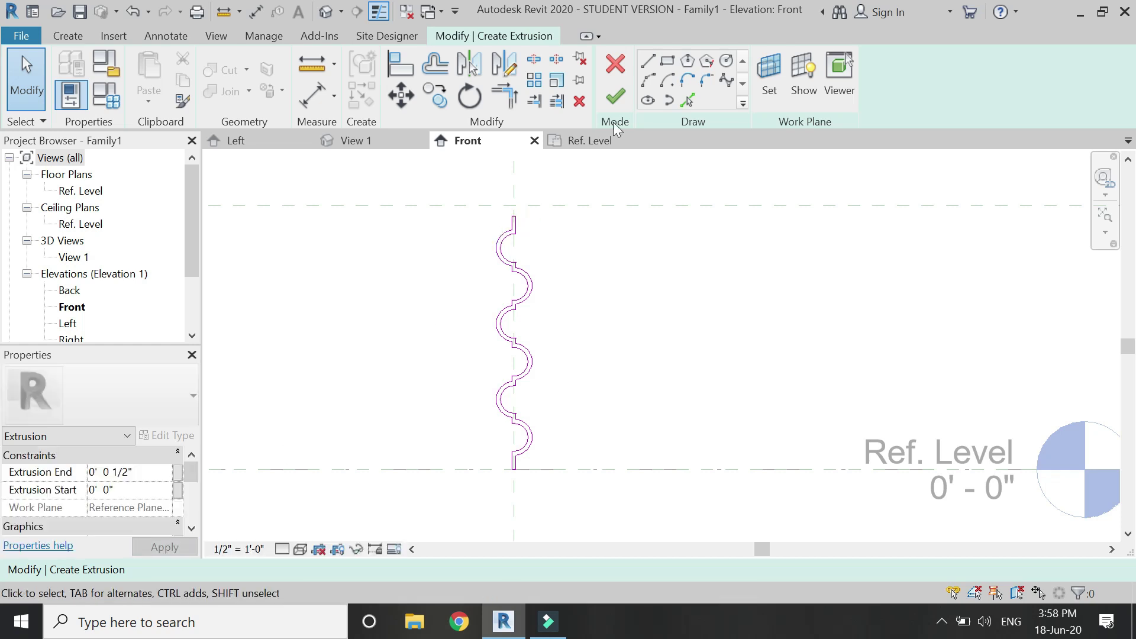
pyautogui.click(616, 98)
pyautogui.press('Escape')
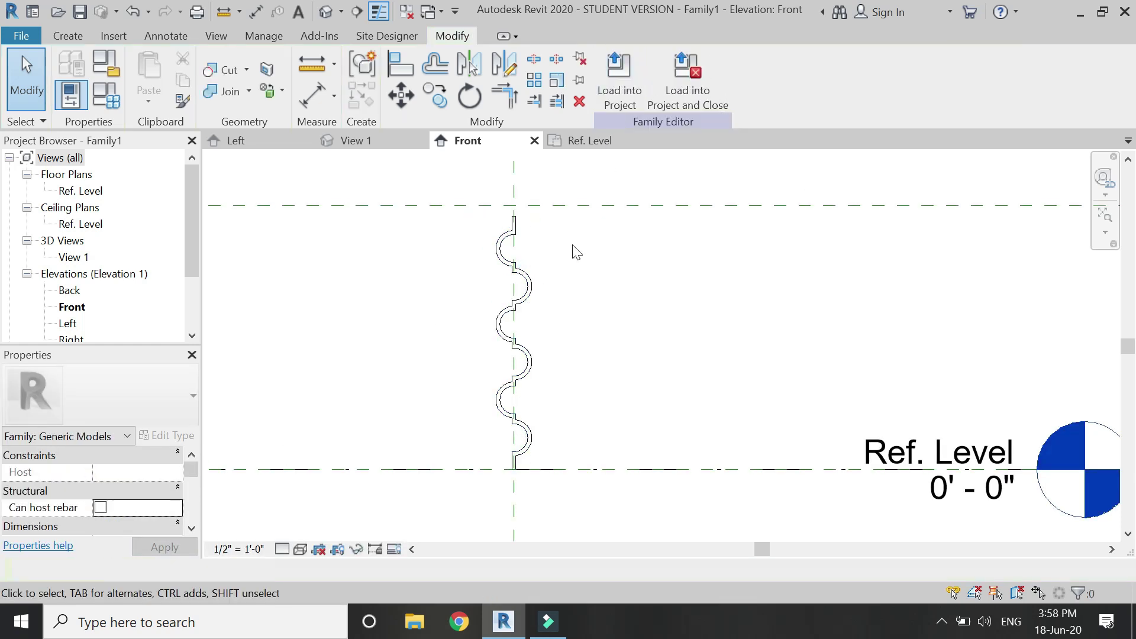
# Step: Copy the wavy baluster extrusion a short distance straight down along the centre reference plane
pyautogui.scroll(2, 568, 245)
pyautogui.click(523, 296)
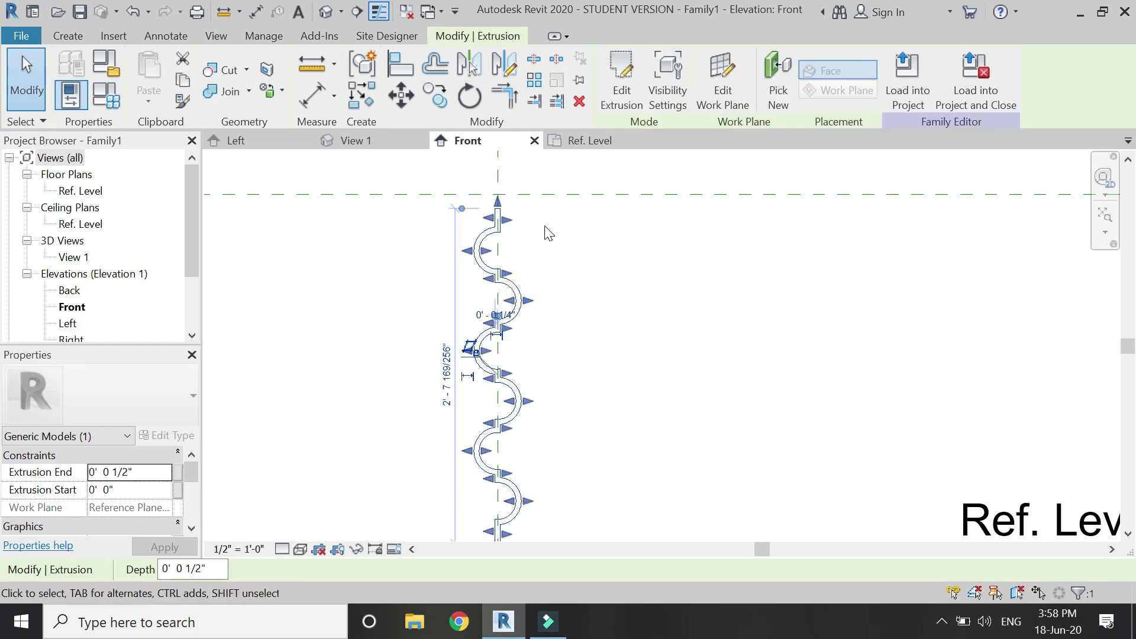
pyautogui.click(434, 98)
pyautogui.scroll(4, 509, 237)
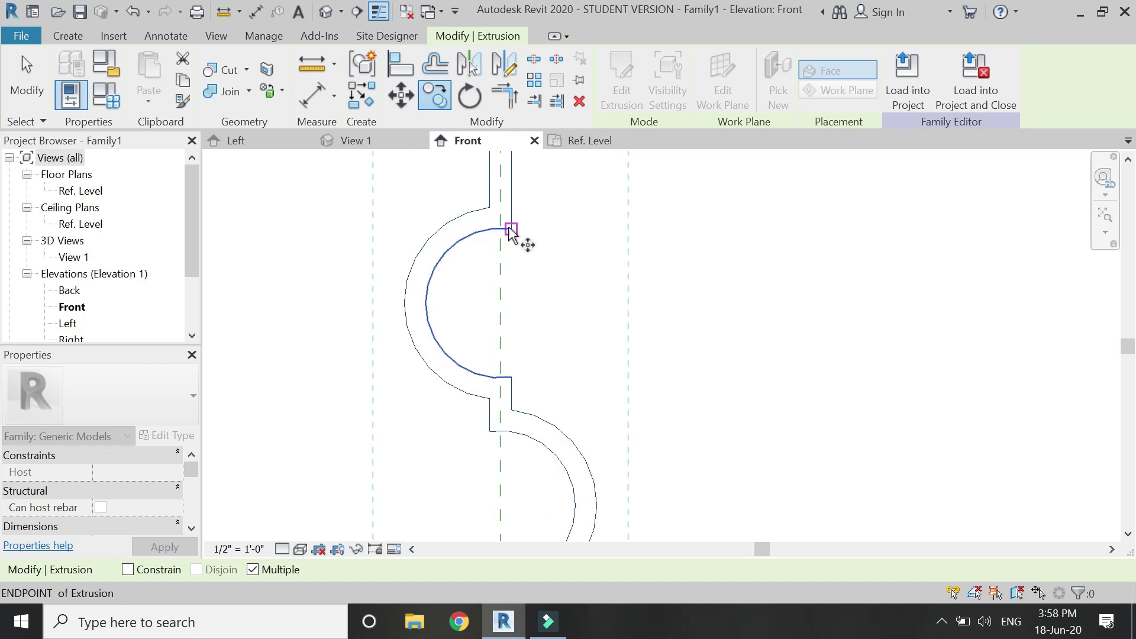
pyautogui.click(510, 230)
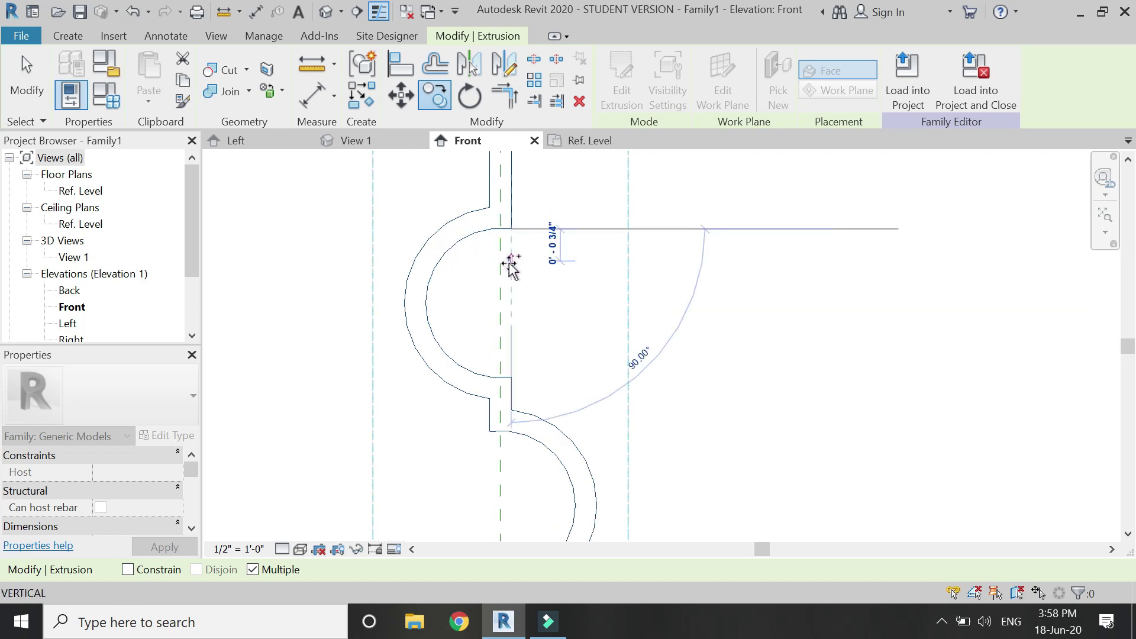
pyautogui.click(510, 265)
pyautogui.press('m')
pyautogui.press('v')
pyautogui.click(518, 301)
pyautogui.scroll(-4, 586, 178)
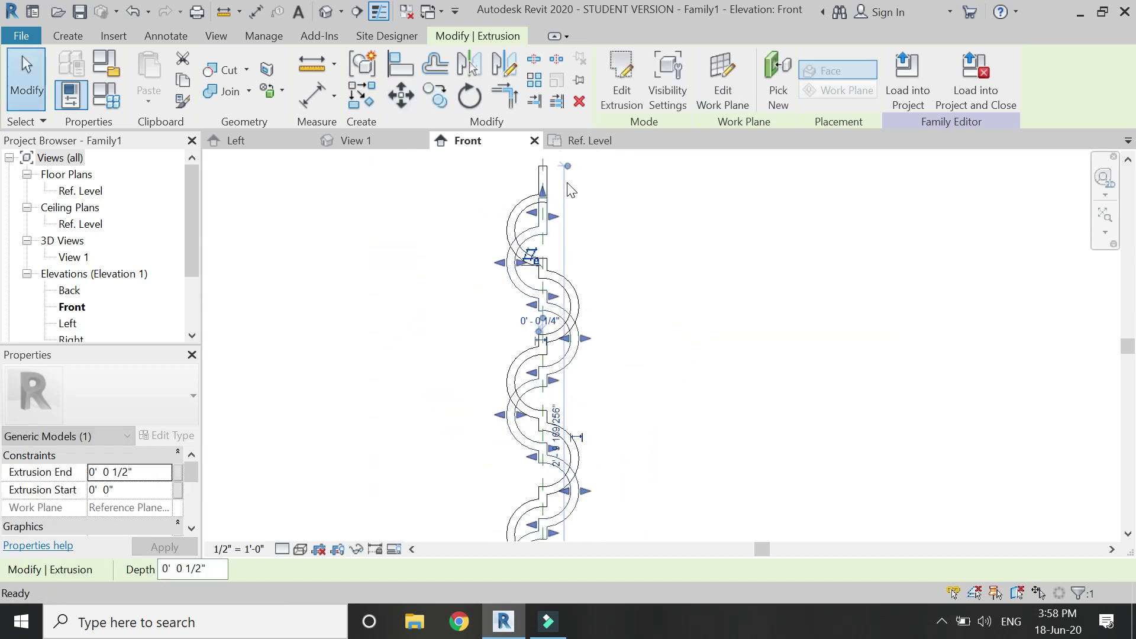
pyautogui.press('Escape')
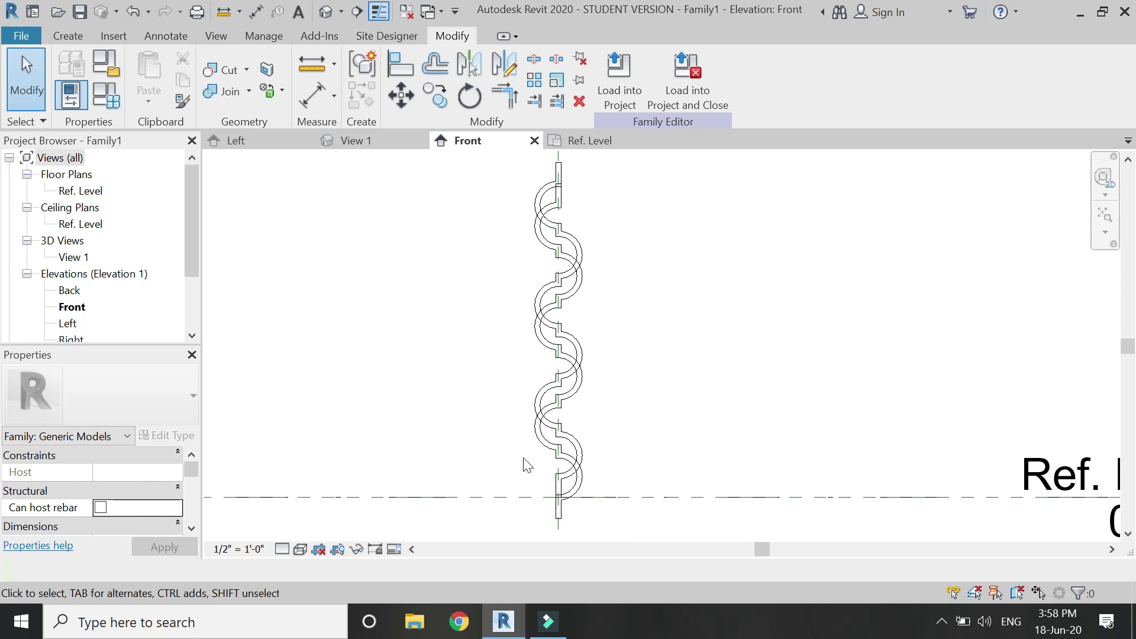
# Step: Edit the copied extrusion's sketch into half-circle ends without straight stubs, spanning from the upper reference plane to Ref. Level, and finish it
pyautogui.scroll(5, 523, 465)
pyautogui.click(510, 274)
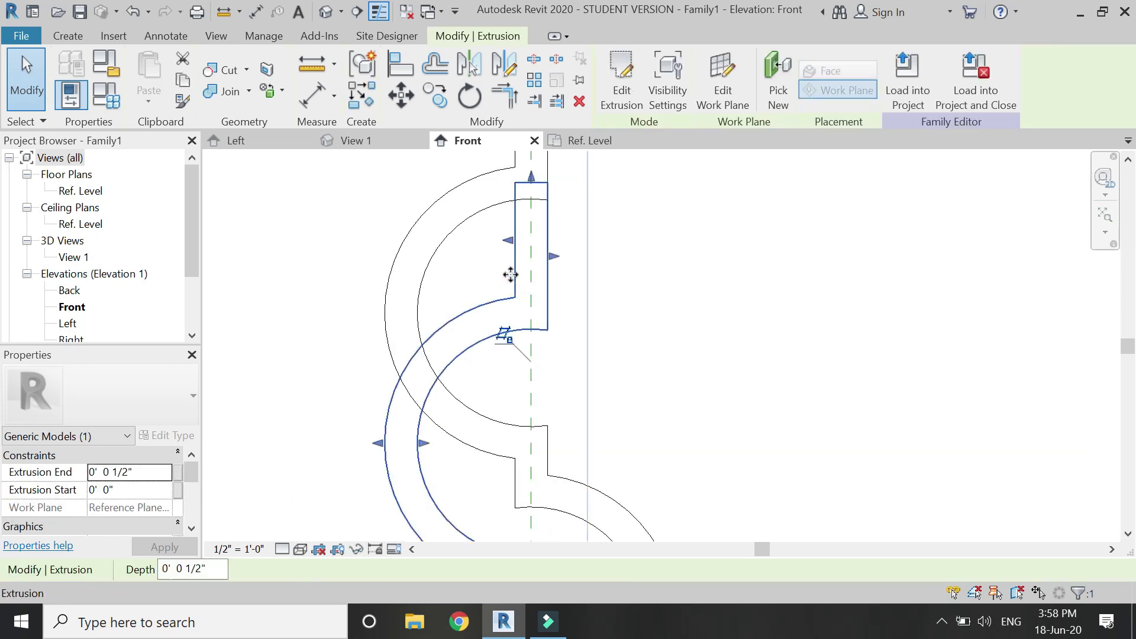
pyautogui.doubleClick(510, 274)
pyautogui.scroll(-2, 525, 349)
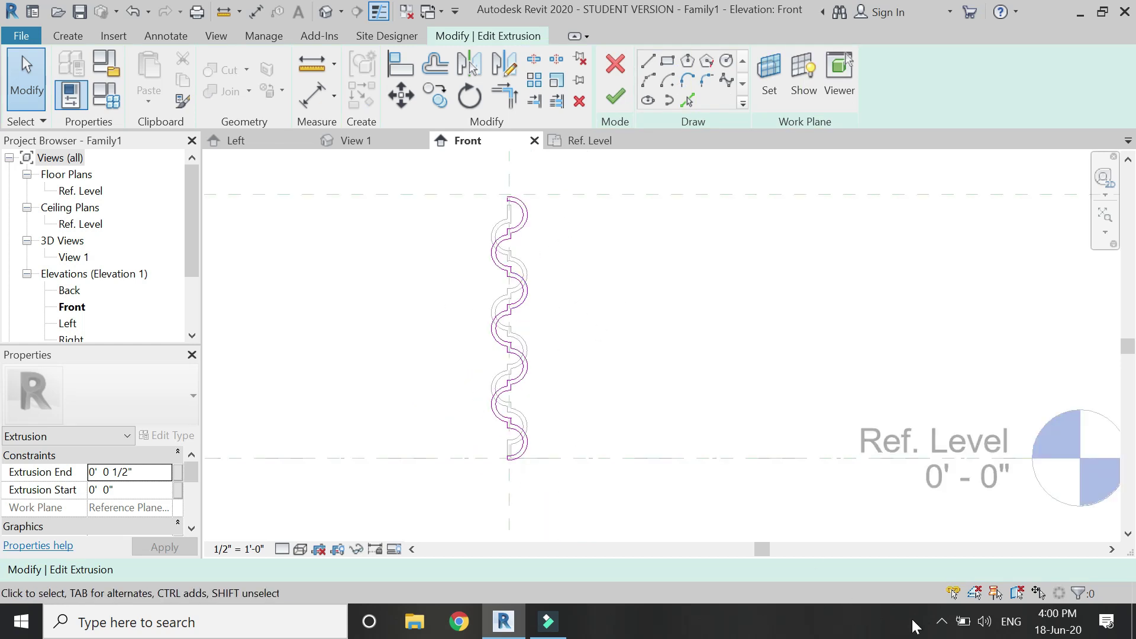
pyautogui.click(942, 622)
pyautogui.click(571, 235)
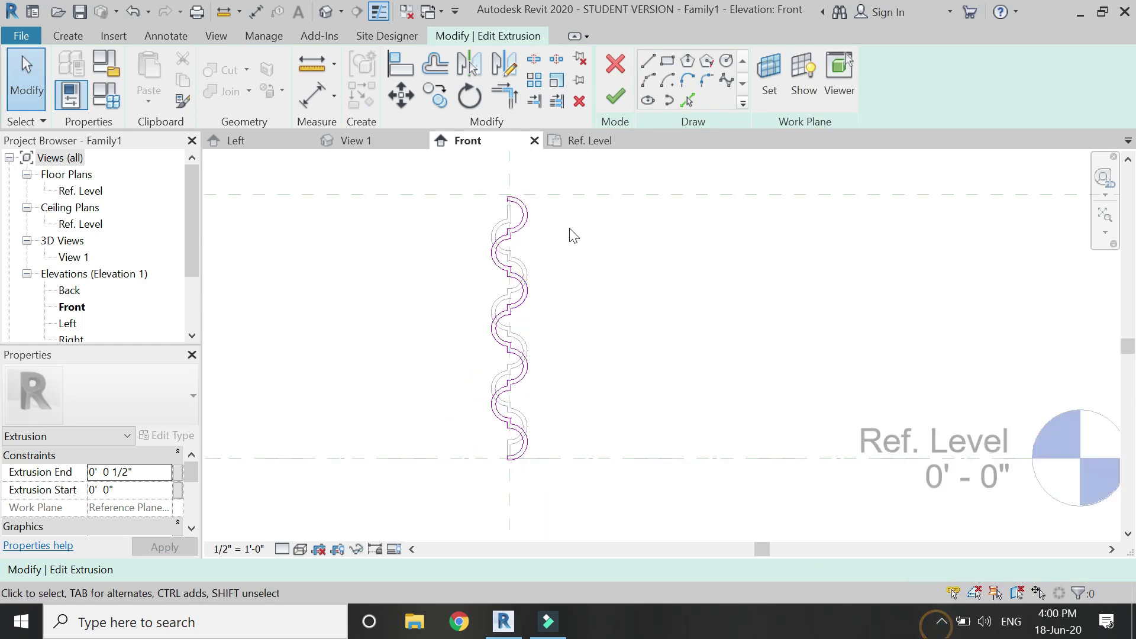
pyautogui.click(613, 98)
pyautogui.click(535, 322)
pyautogui.scroll(1, 533, 313)
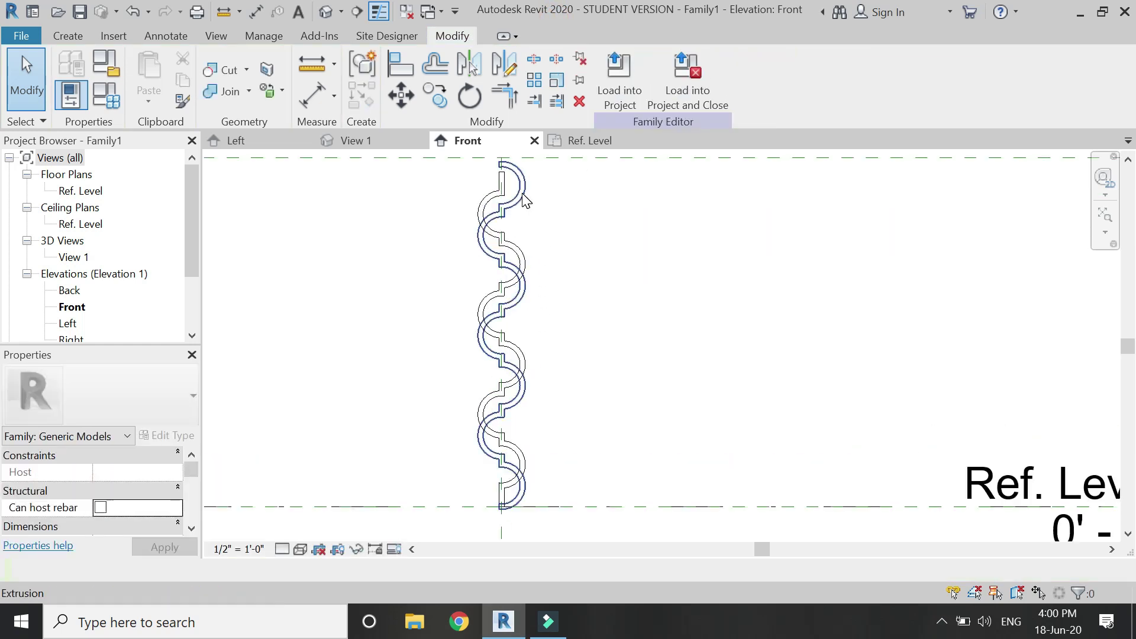
pyautogui.scroll(3, 535, 332)
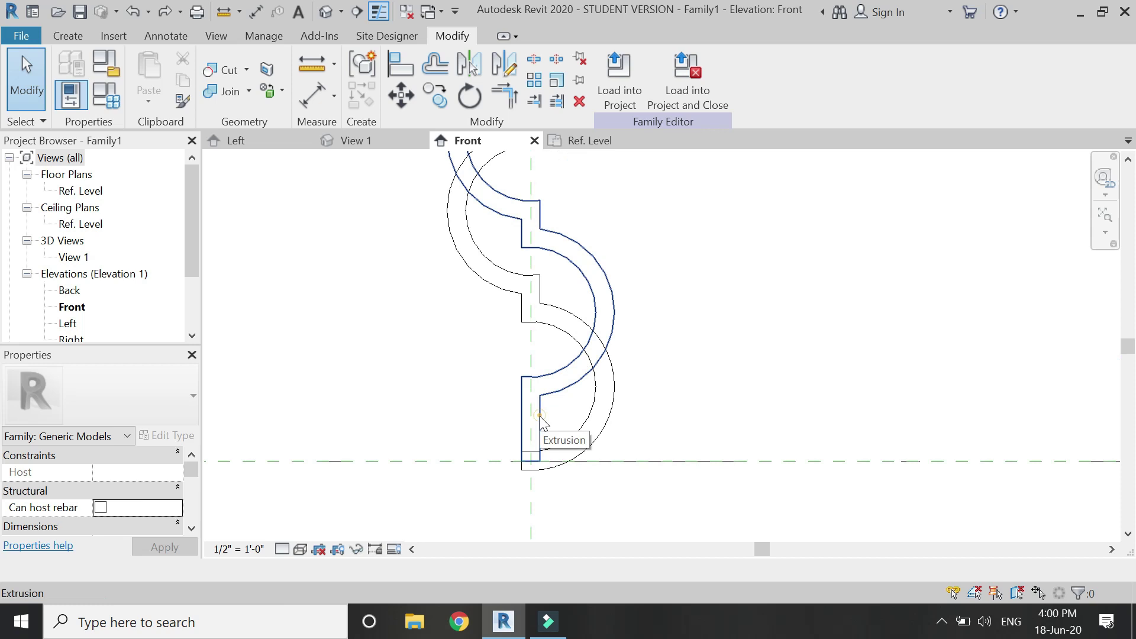
# Step: Edit the original wavy extrusion's sketch and lengthen its bottom straight stub downward past Ref. Level
pyautogui.click(540, 416)
pyautogui.doubleClick(540, 413)
pyautogui.scroll(3, 536, 449)
pyautogui.scroll(1, 524, 417)
pyautogui.moveTo(524, 409)
pyautogui.mouseDown()
pyautogui.moveTo(526, 508)
pyautogui.moveTo(527, 331)
pyautogui.moveTo(548, 444)
pyautogui.moveTo(540, 459)
pyautogui.moveTo(552, 467)
pyautogui.moveTo(548, 525)
pyautogui.mouseUp()
pyautogui.scroll(-1, 548, 331)
pyautogui.click(588, 497)
pyautogui.scroll(-8, 588, 497)
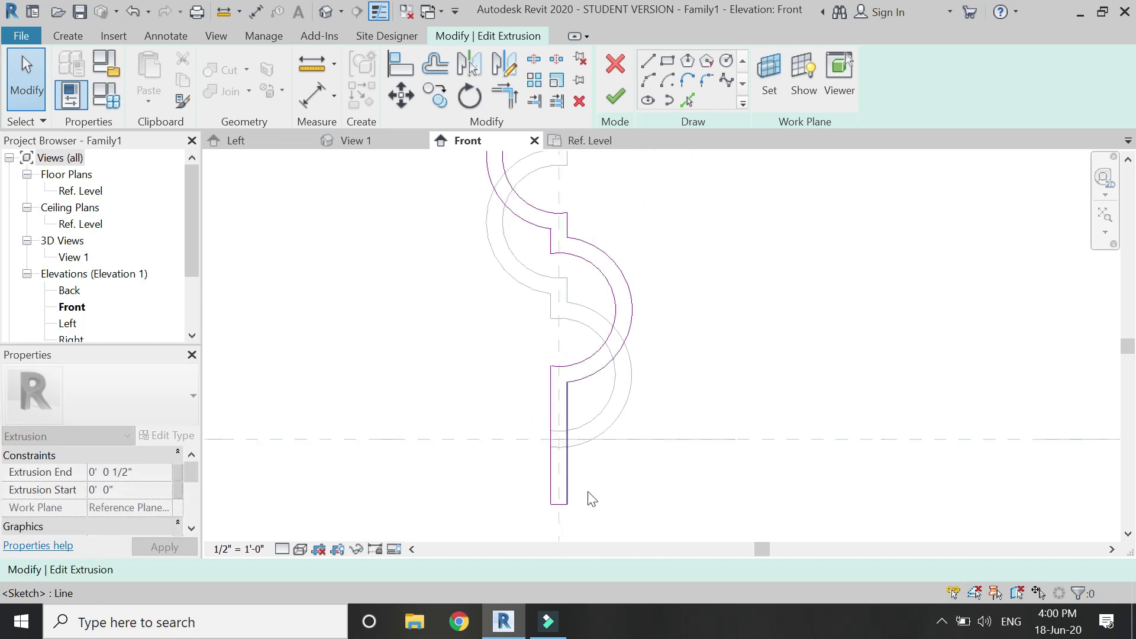
# Step: Move the sketch's top edge up 2" to lengthen the upper stub past the reference plane, and finish the extrusion
pyautogui.scroll(4, 602, 229)
pyautogui.scroll(6, 598, 231)
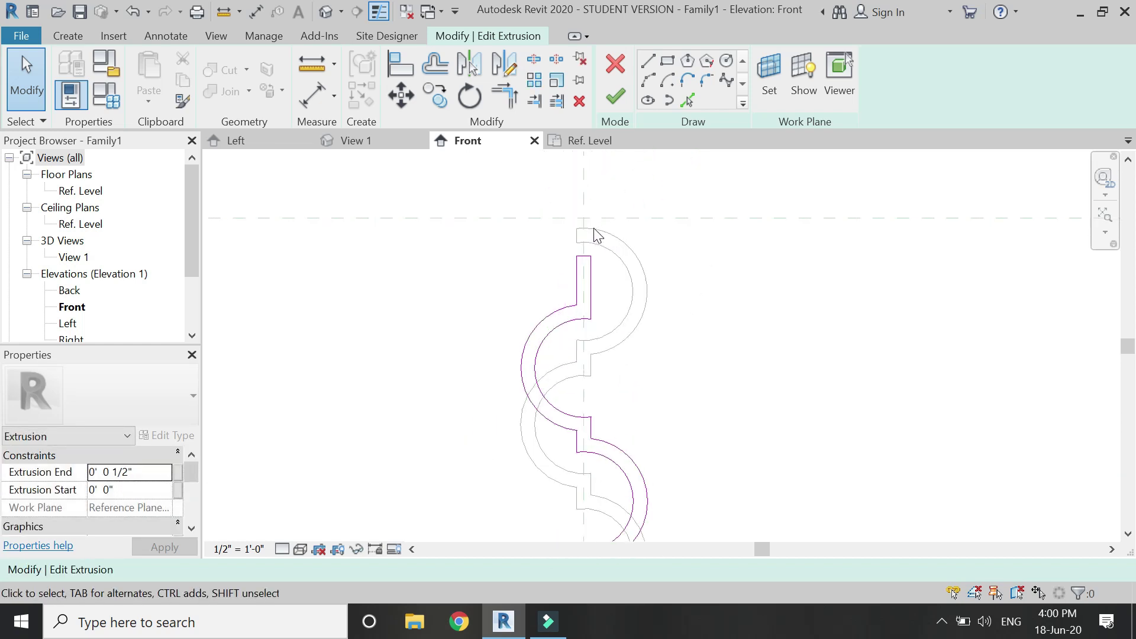
pyautogui.click(576, 441)
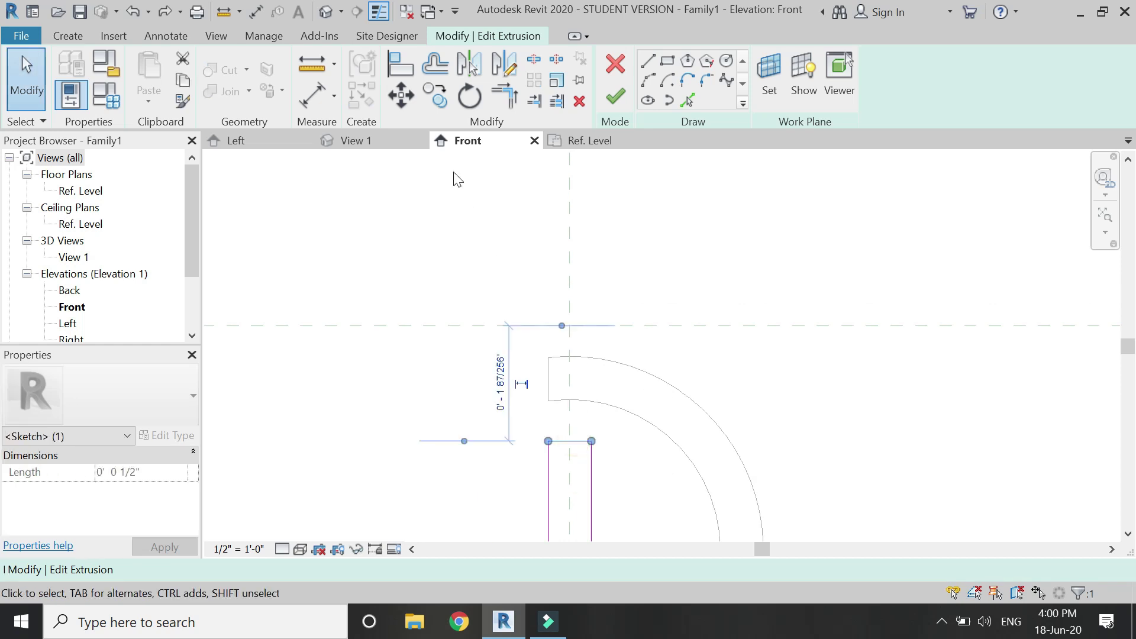
pyautogui.click(441, 106)
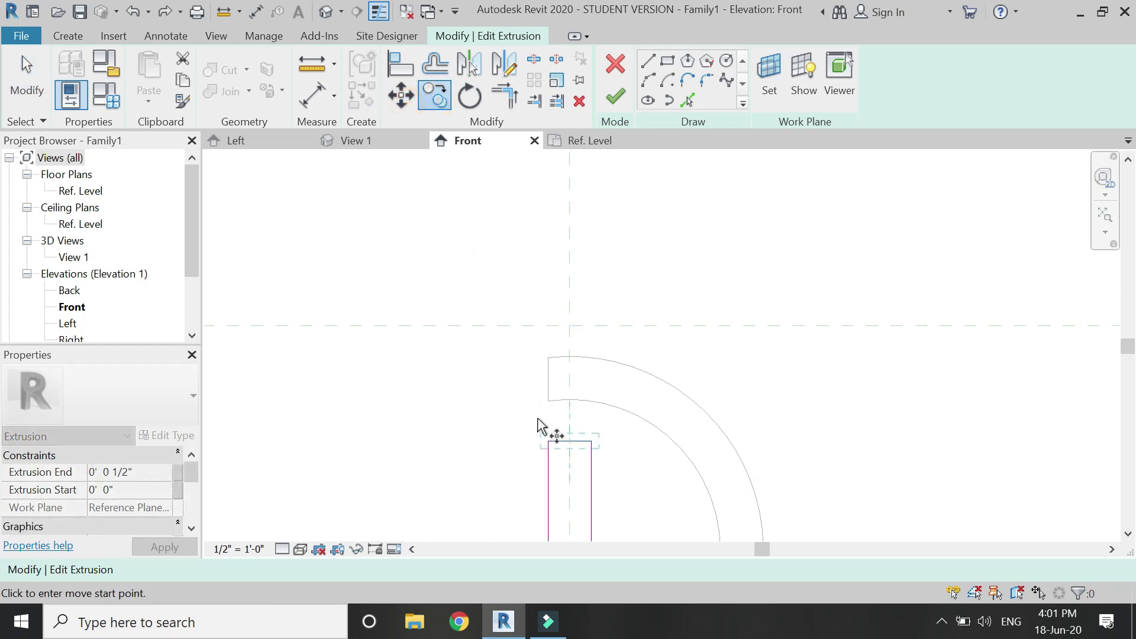
pyautogui.click(548, 439)
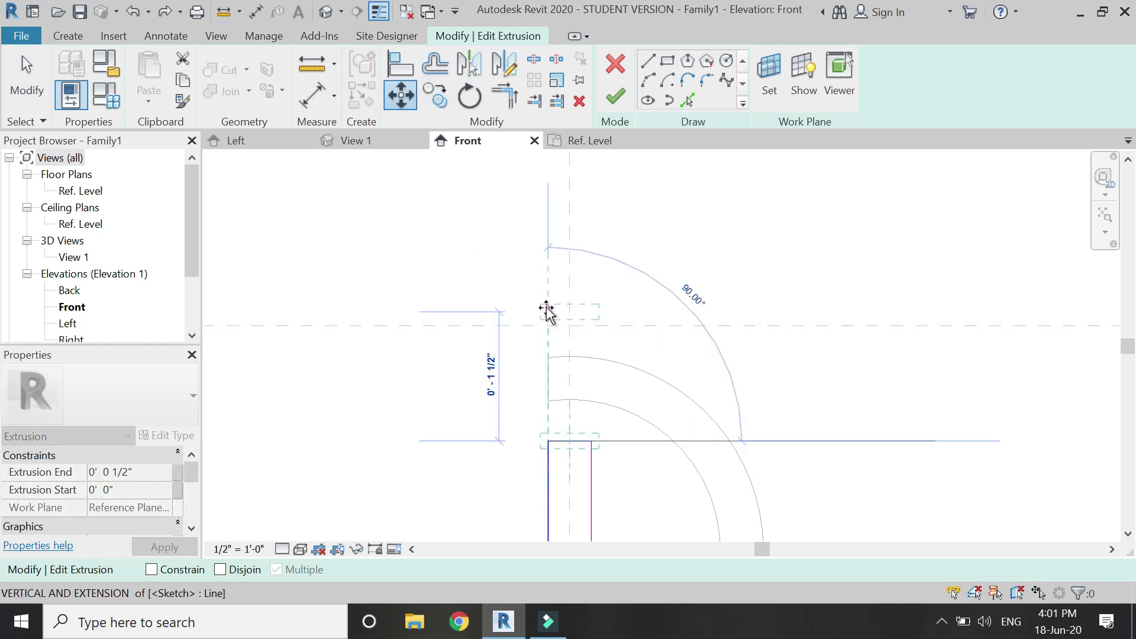
pyautogui.write('0 2')
pyautogui.press('Return')
pyautogui.scroll(-5, 532, 180)
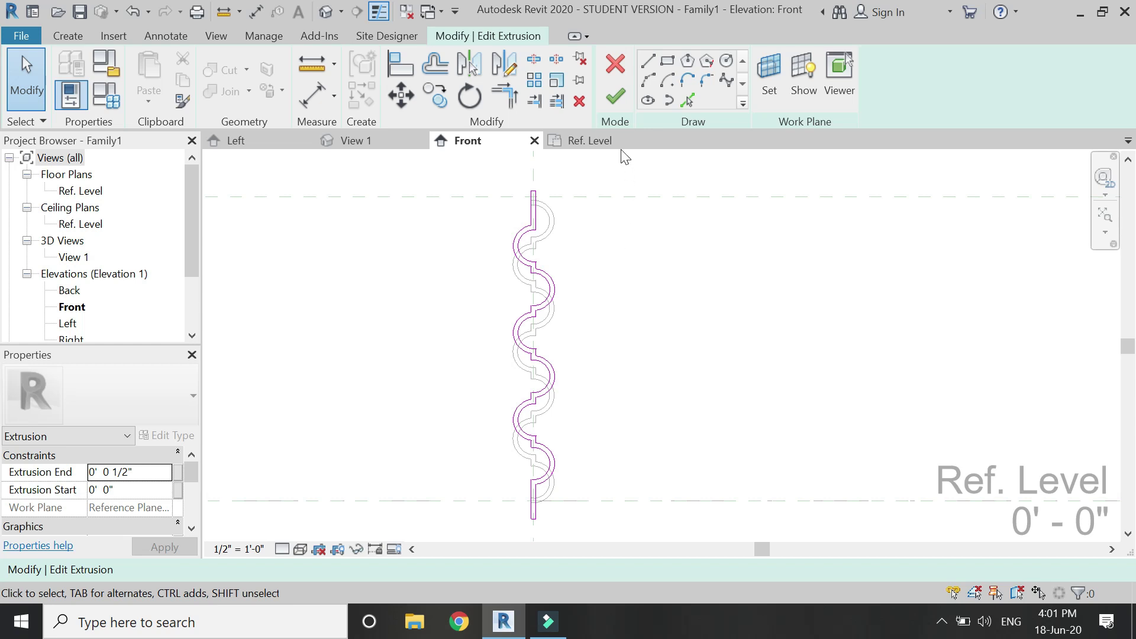
pyautogui.click(619, 102)
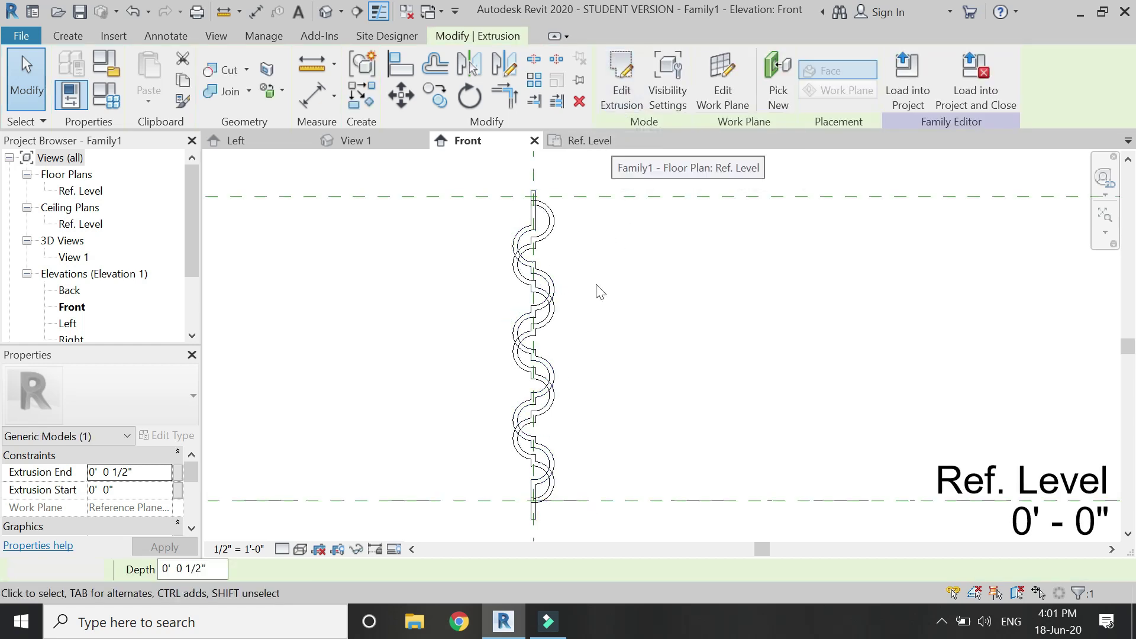
# Step: Move both wavy extrusions together straight up so the bottom end of the straight stub sits on Ref. Level
pyautogui.click(599, 343)
pyautogui.click(552, 314)
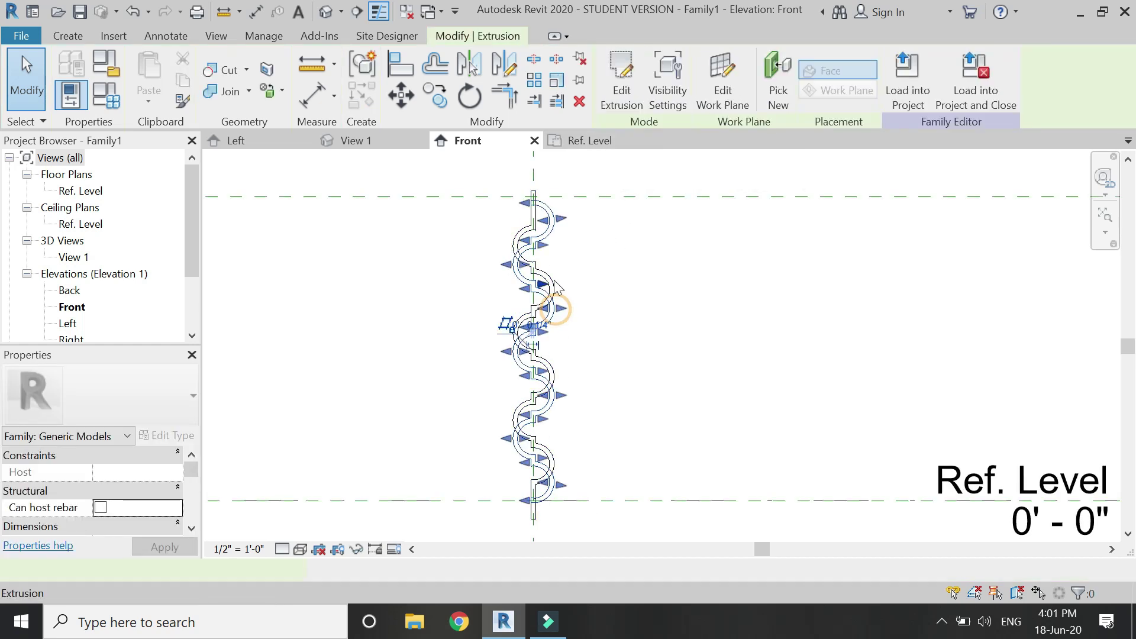
pyautogui.scroll(3, 528, 226)
pyautogui.keyDown('ctrl'); pyautogui.click(520, 184); pyautogui.keyUp('ctrl')
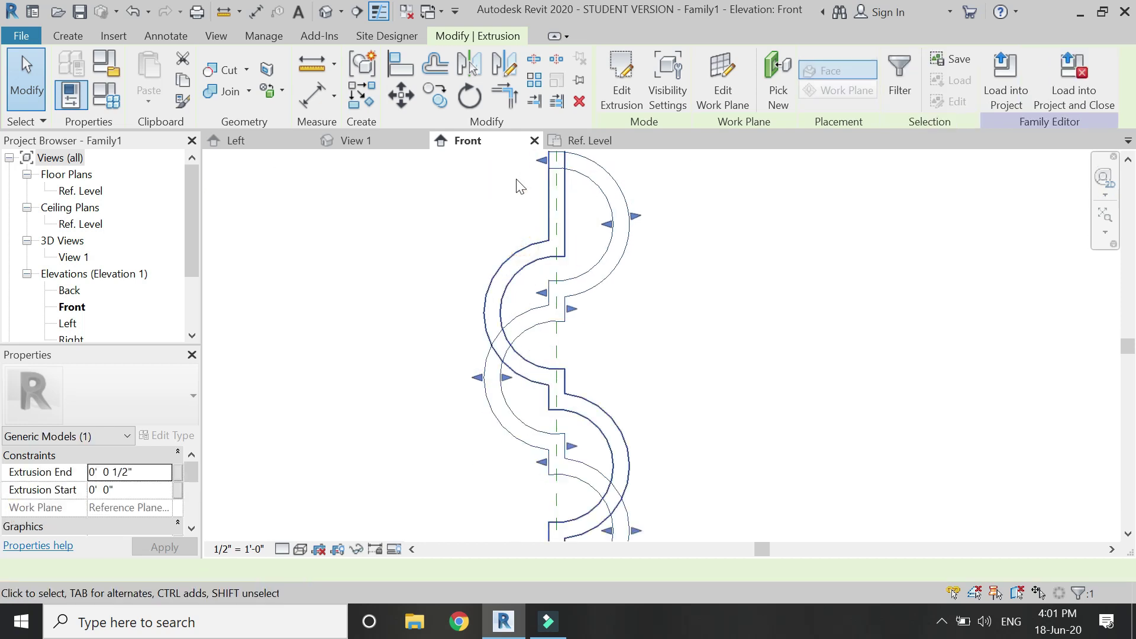
pyautogui.scroll(-3, 515, 171)
pyautogui.click(435, 100)
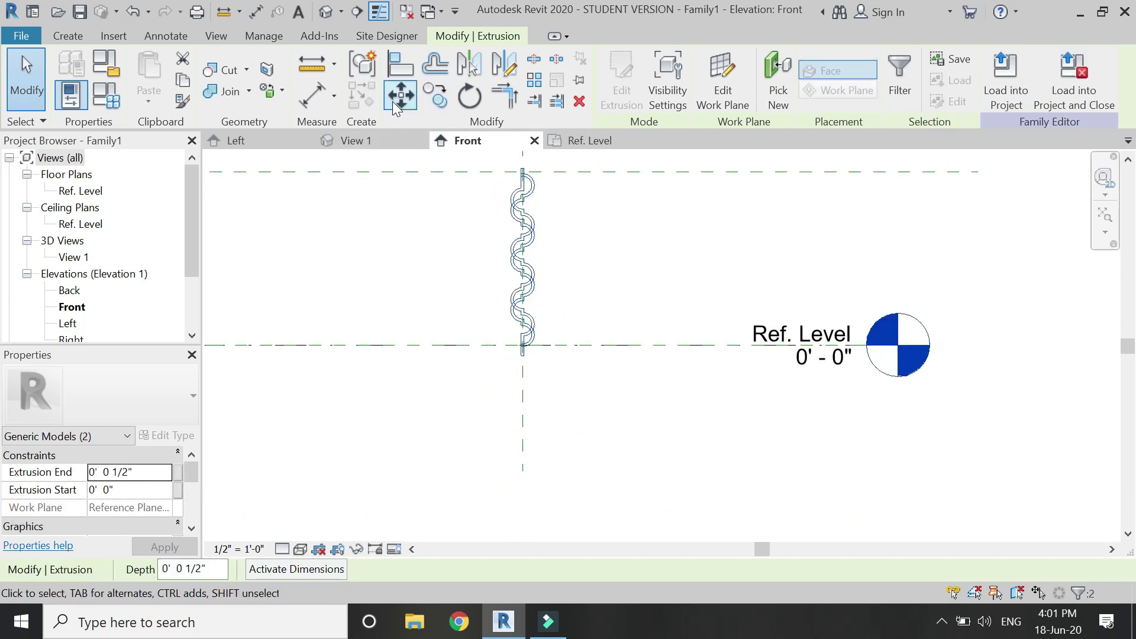
pyautogui.scroll(2, 512, 254)
pyautogui.scroll(4, 526, 391)
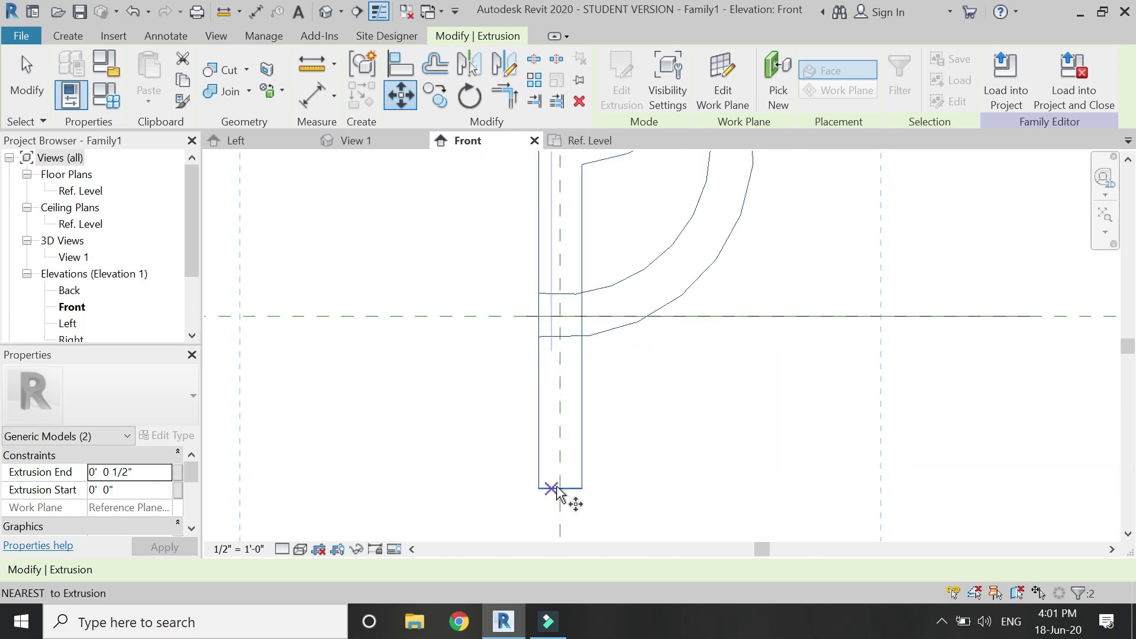
pyautogui.click(559, 488)
pyautogui.click(560, 315)
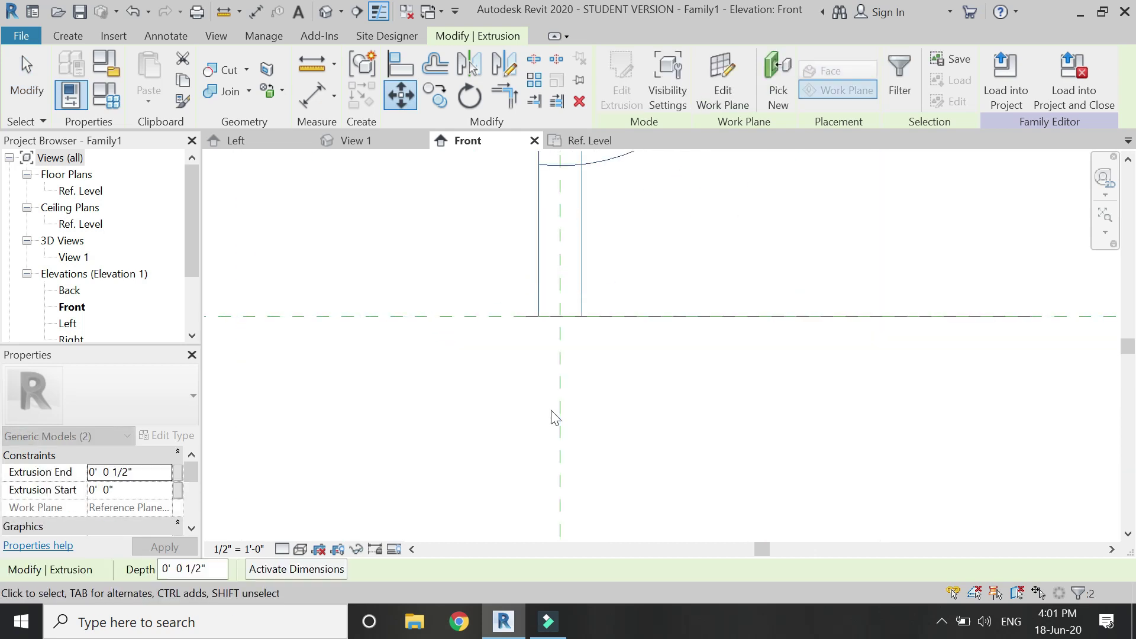
pyautogui.scroll(-4, 553, 418)
pyautogui.scroll(-2, 544, 455)
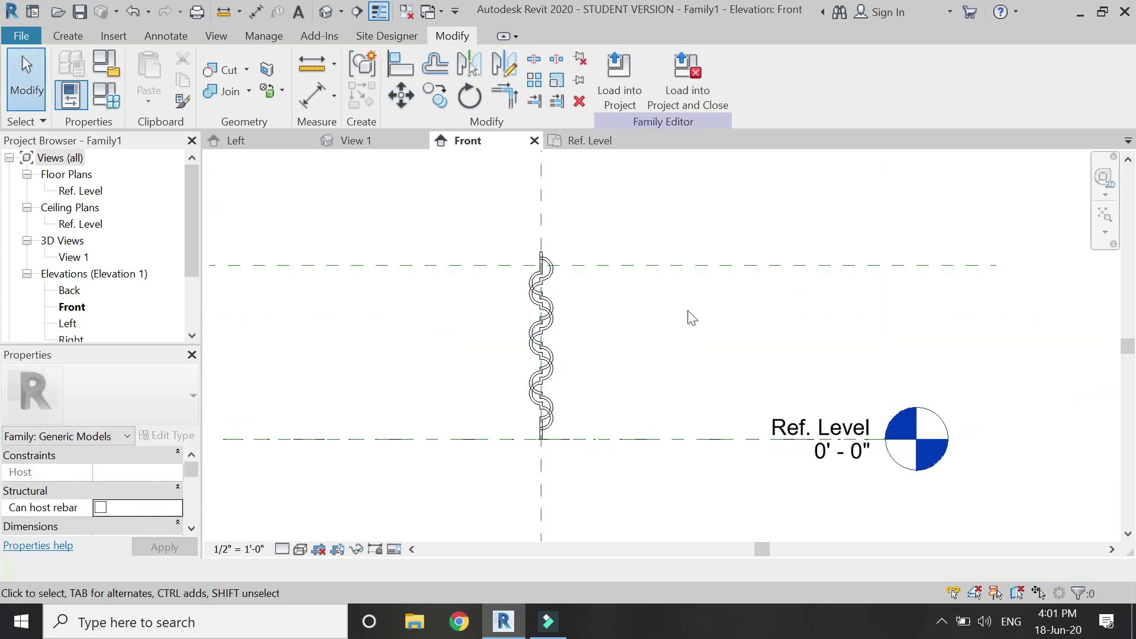
# Step: Delete the horizontal reference plane near the top of the baluster
pyautogui.scroll(-1, 690, 317)
pyautogui.scroll(1, 551, 285)
pyautogui.click(546, 280)
pyautogui.press('Delete')
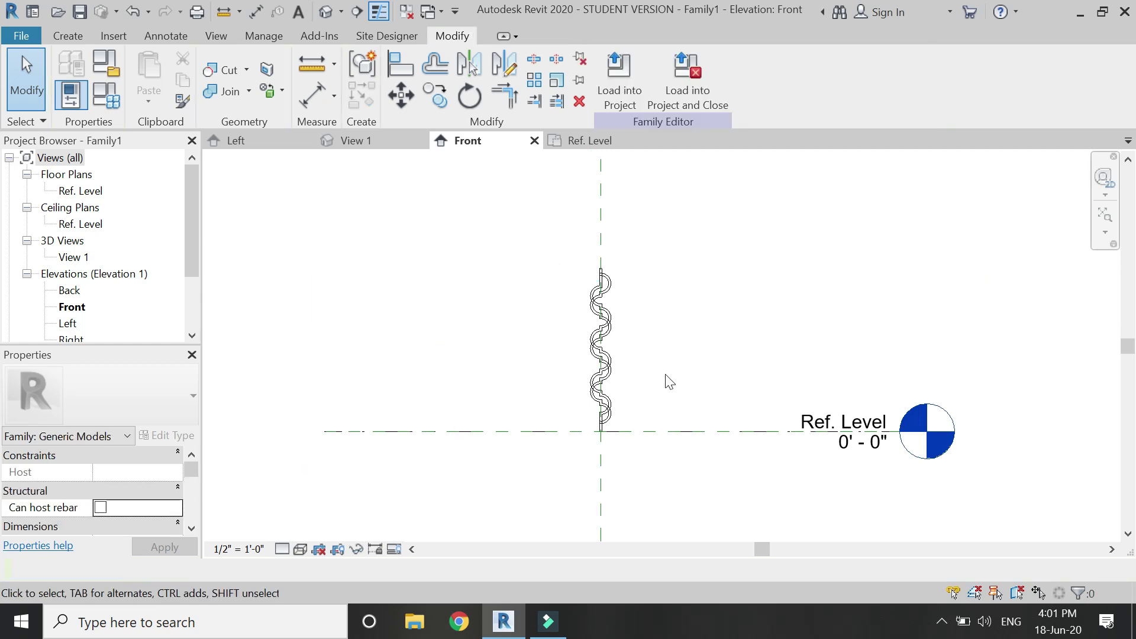
# Step: Join the geometry of the two overlapping wavy extrusions
pyautogui.scroll(3, 654, 368)
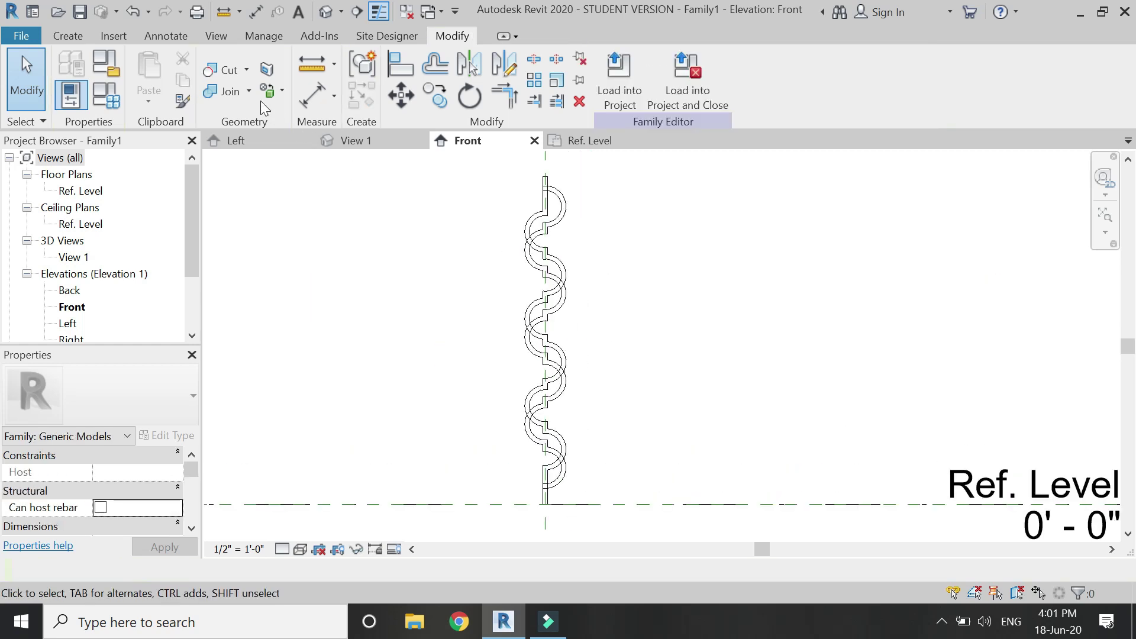
pyautogui.click(230, 90)
pyautogui.scroll(3, 568, 195)
pyautogui.click(584, 211)
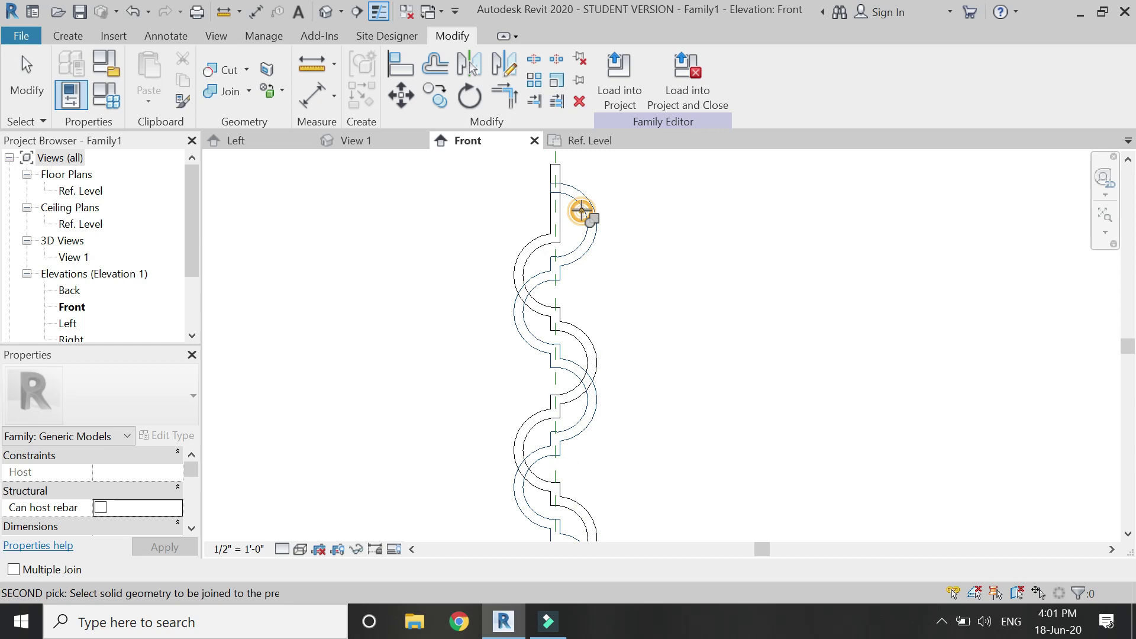
pyautogui.click(564, 217)
pyautogui.press('Escape')
pyautogui.scroll(-2, 473, 203)
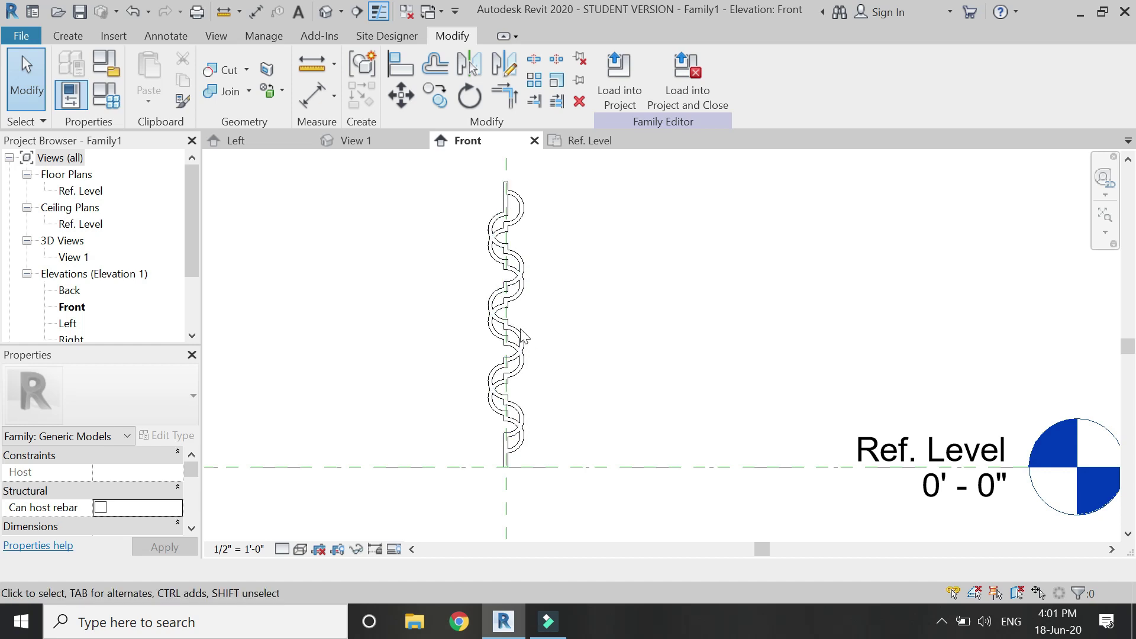
# Step: Associate the material of both extrusions with a new type-based family parameter named "metal"
pyautogui.scroll(4, 524, 201)
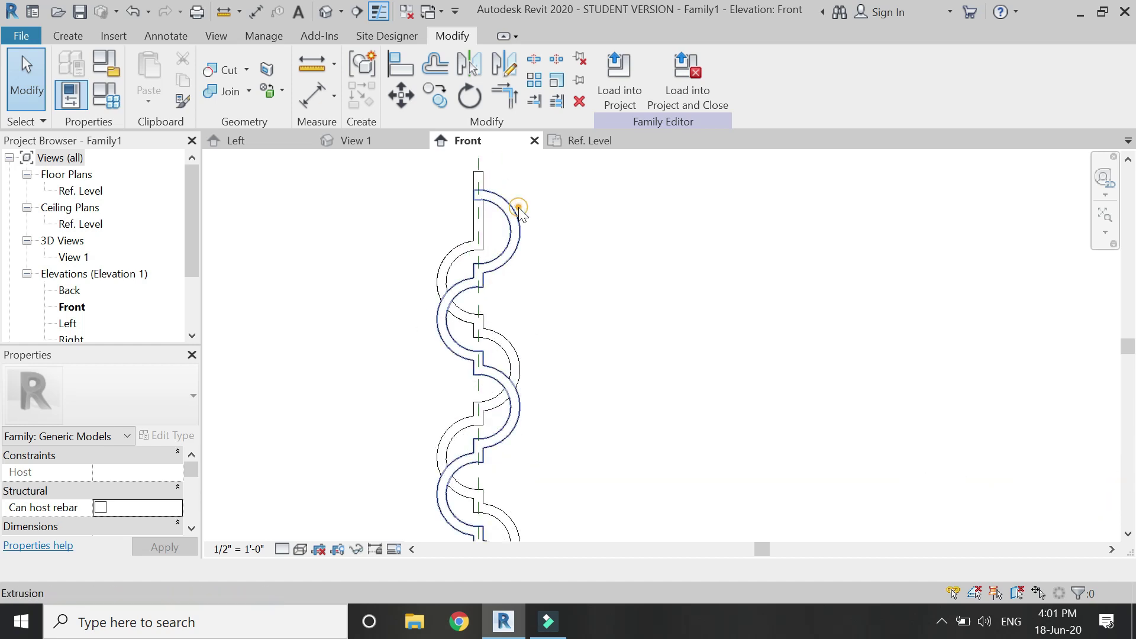
pyautogui.click(478, 239)
pyautogui.keyDown('ctrl'); pyautogui.click(473, 233); pyautogui.keyUp('ctrl')
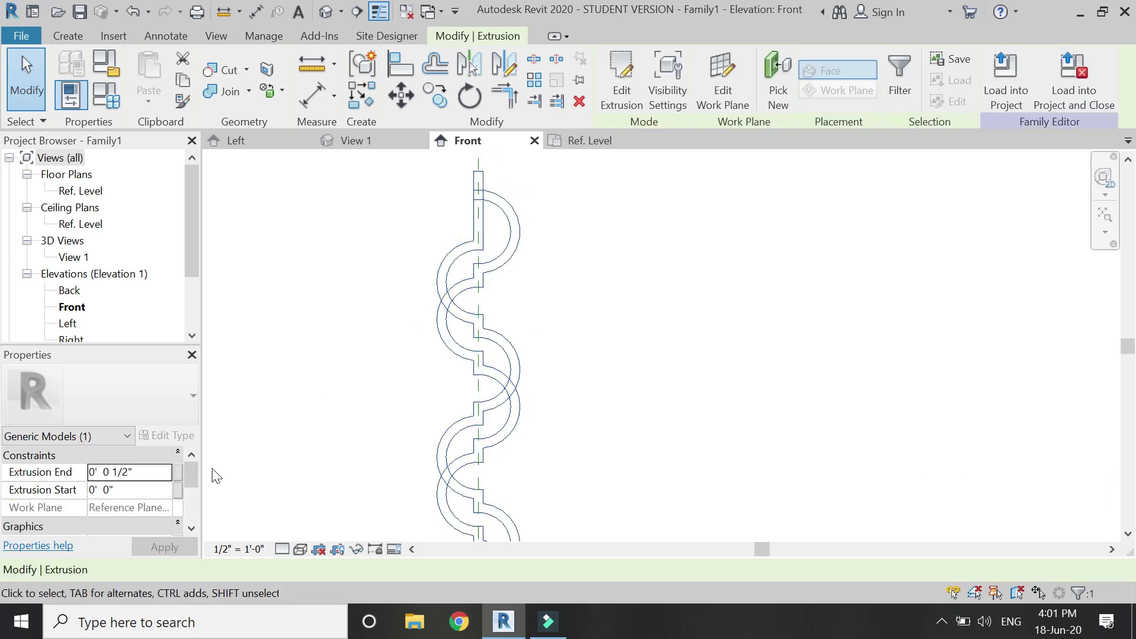
pyautogui.scroll(-1, 158, 500)
pyautogui.scroll(-2, 163, 509)
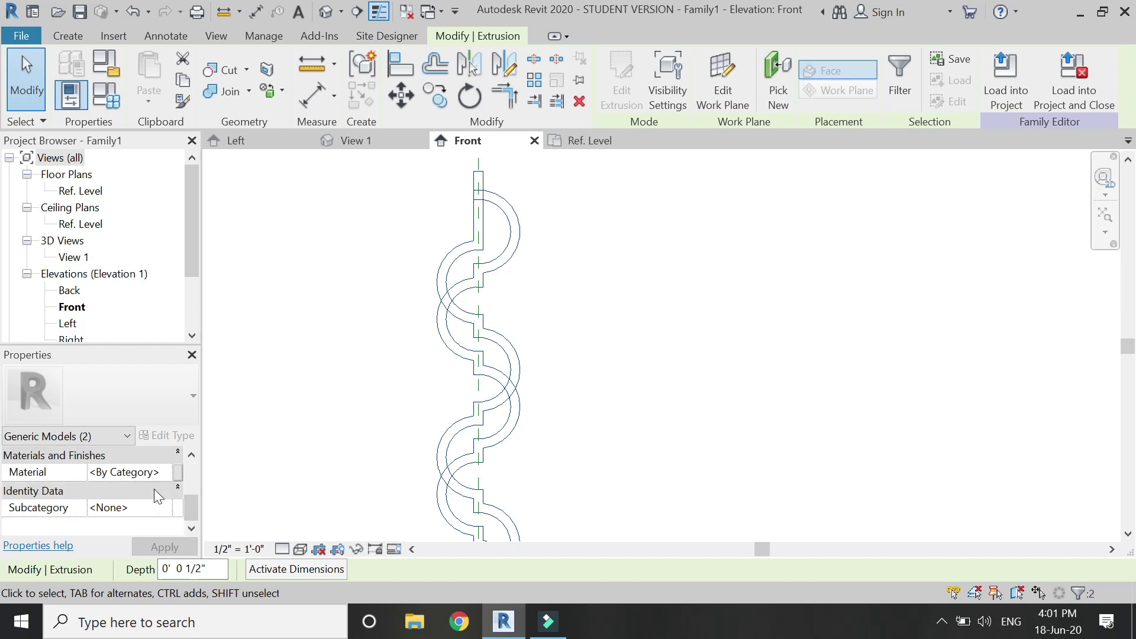
pyautogui.click(177, 472)
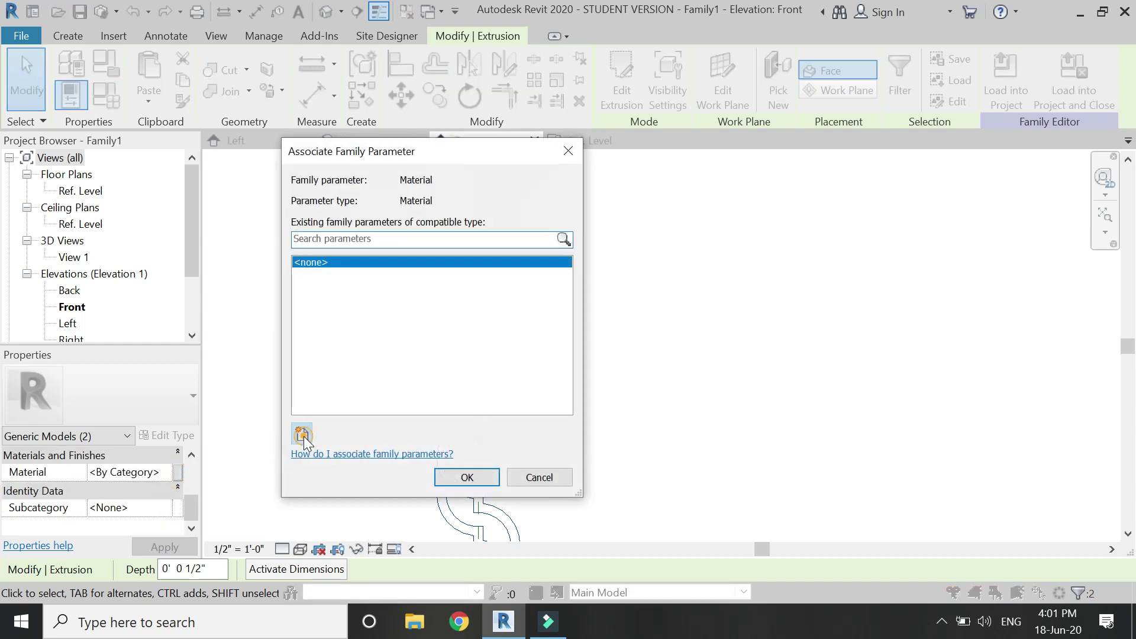
pyautogui.click(303, 436)
pyautogui.write('metal')
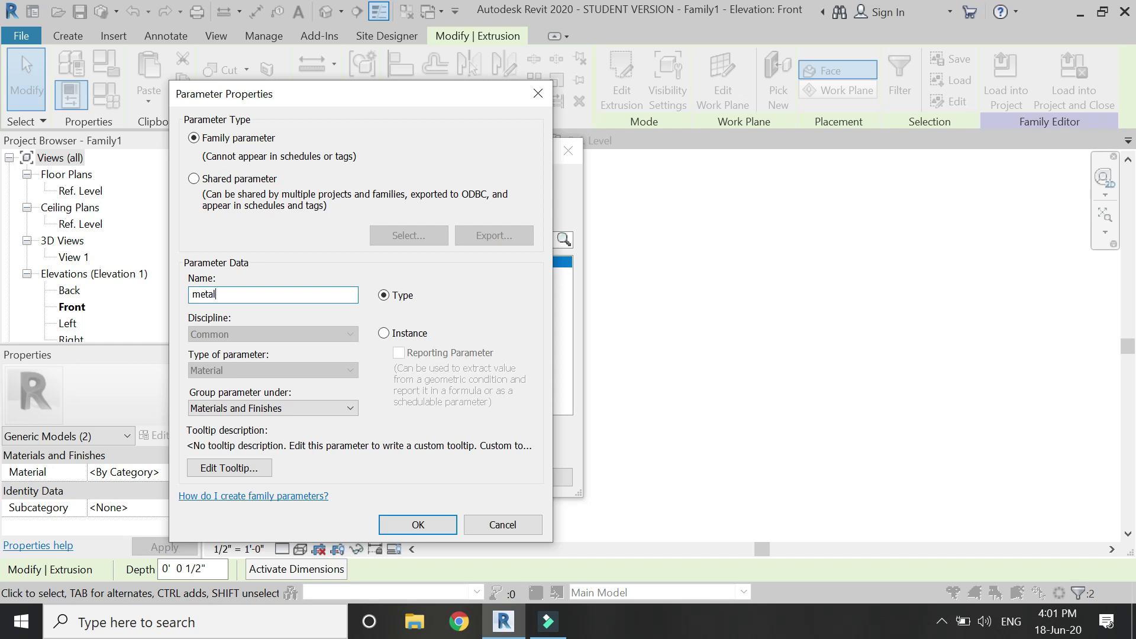
pyautogui.press('Return')
pyautogui.press('Return')
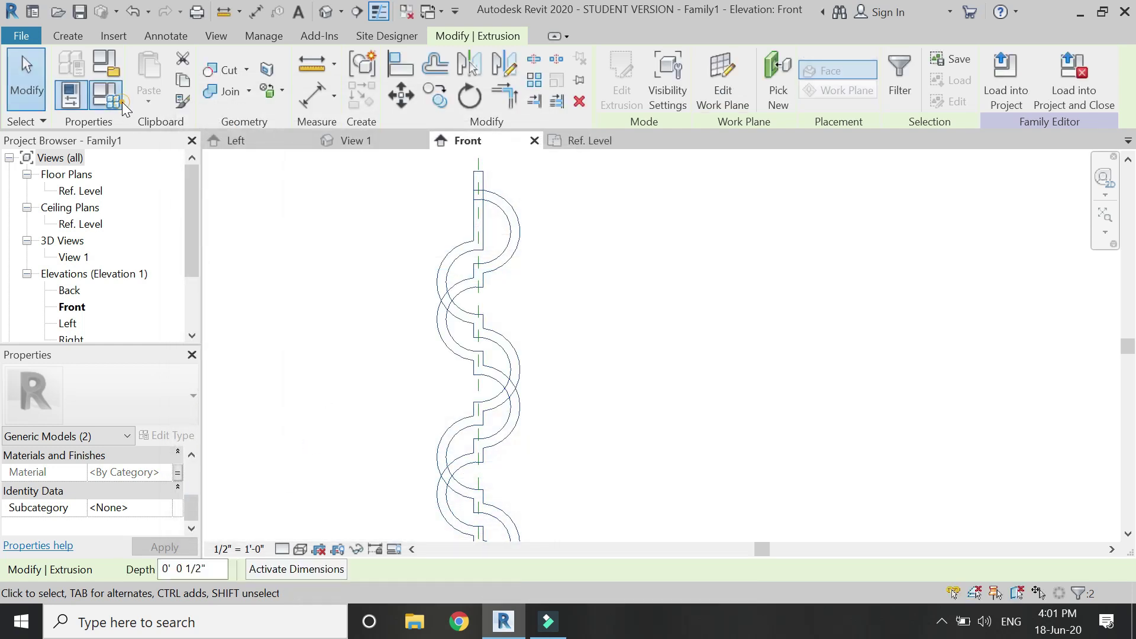
# Step: Assign the library material "Steel, Paint Finish, Dark Gray, Matte" to the metal parameter in the family types
pyautogui.click(122, 105)
pyautogui.click(301, 242)
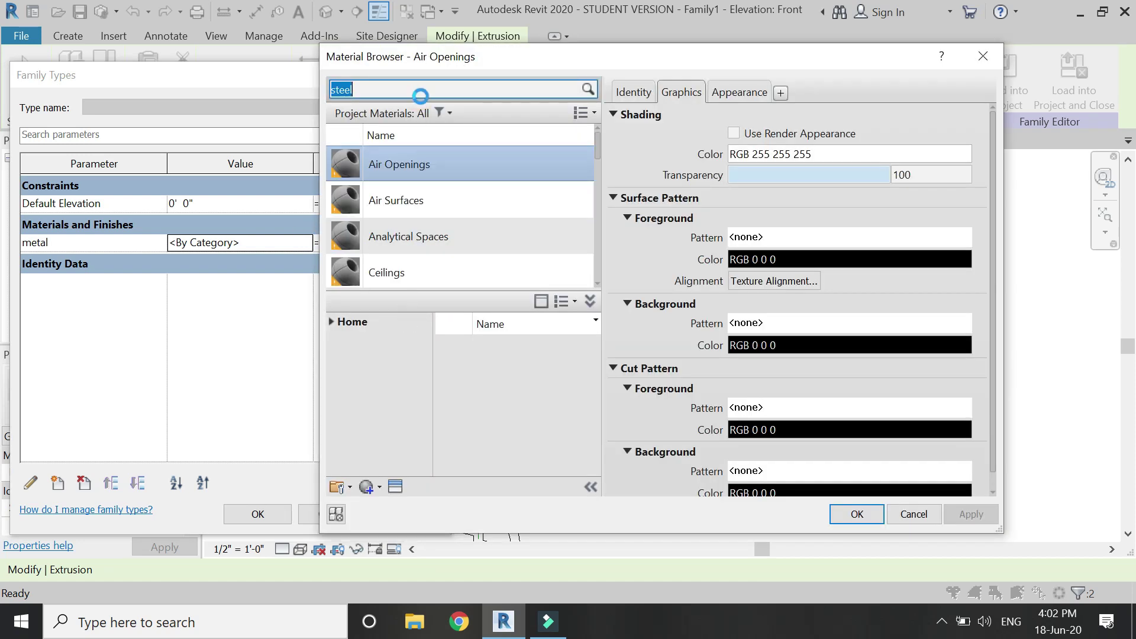
pyautogui.scroll(-2, 540, 382)
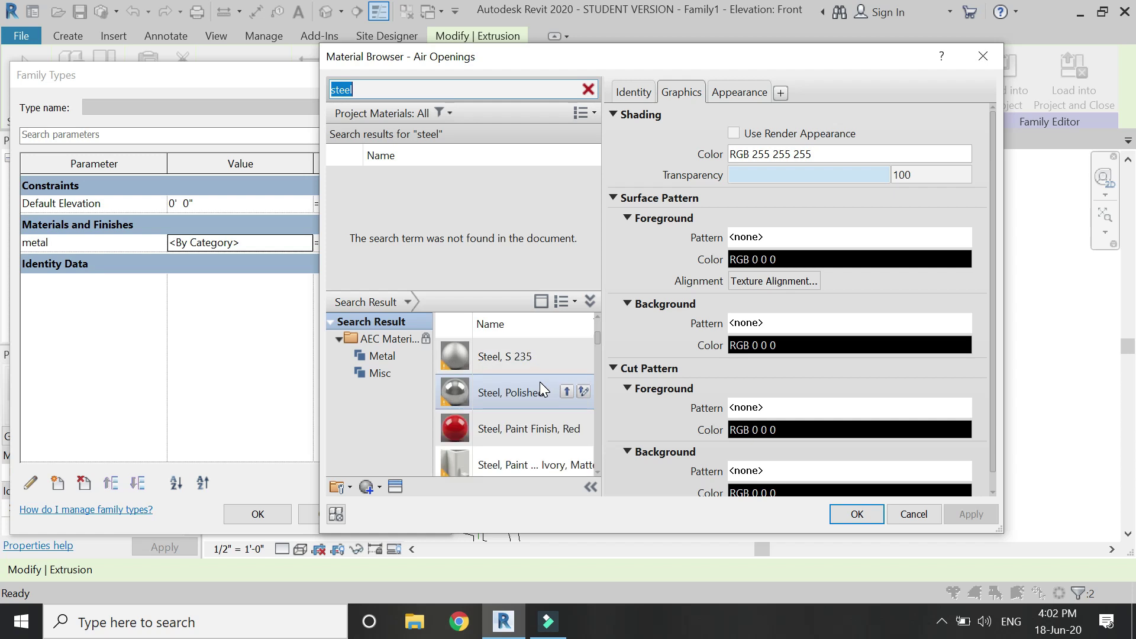
pyautogui.scroll(-3, 540, 382)
pyautogui.scroll(-2, 540, 381)
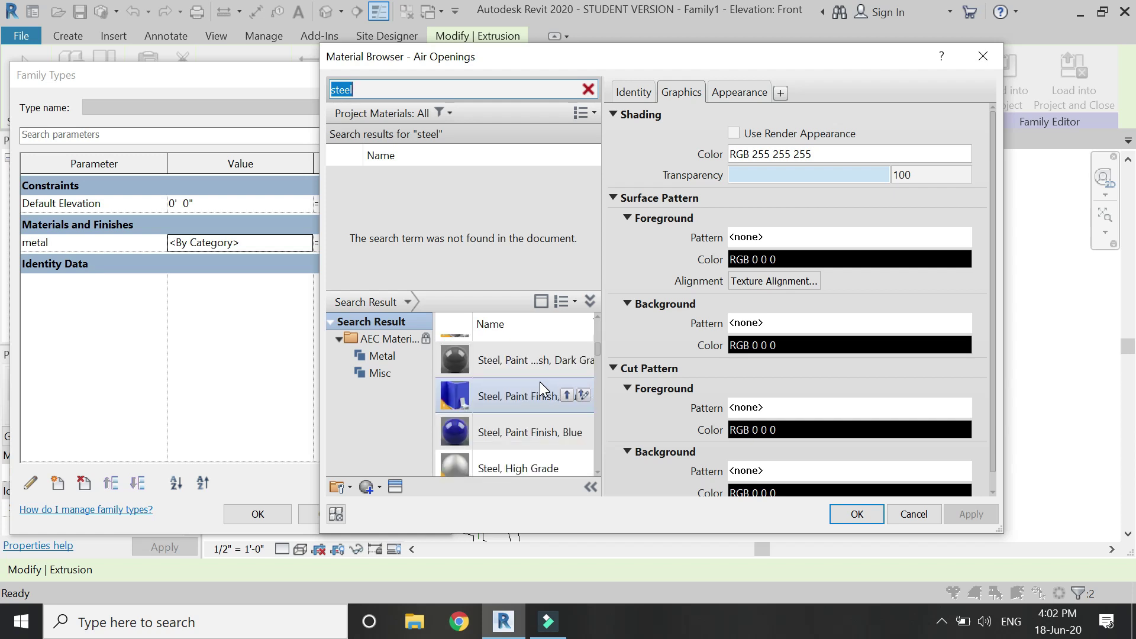
pyautogui.scroll(3, 538, 394)
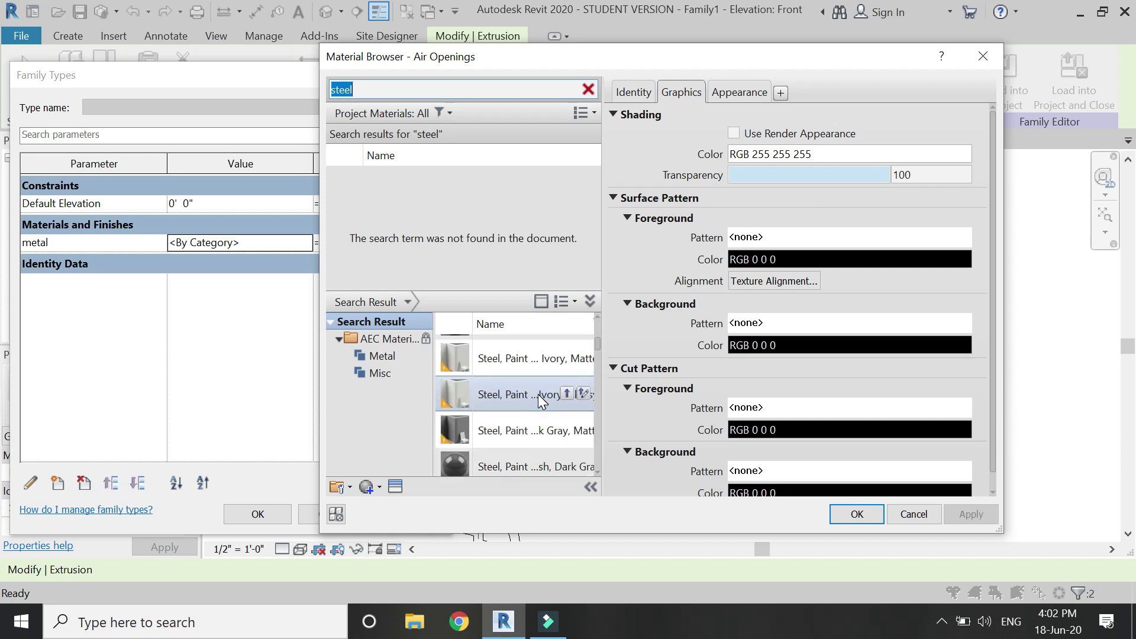
pyautogui.click(539, 430)
pyautogui.click(567, 430)
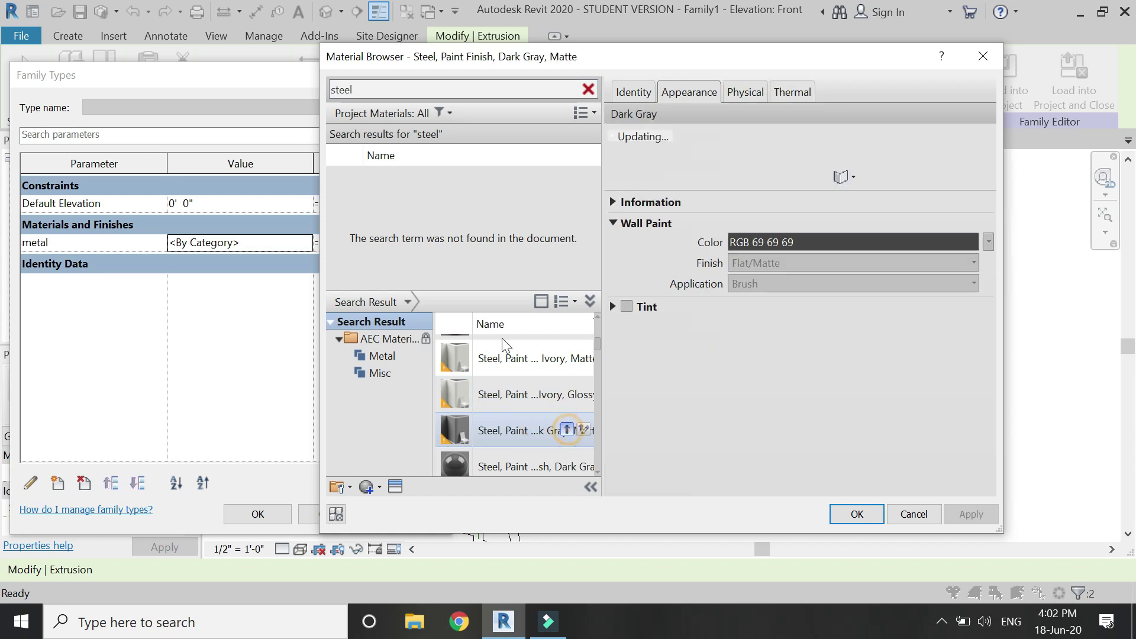
pyautogui.click(856, 515)
pyautogui.click(258, 513)
pyautogui.click(319, 409)
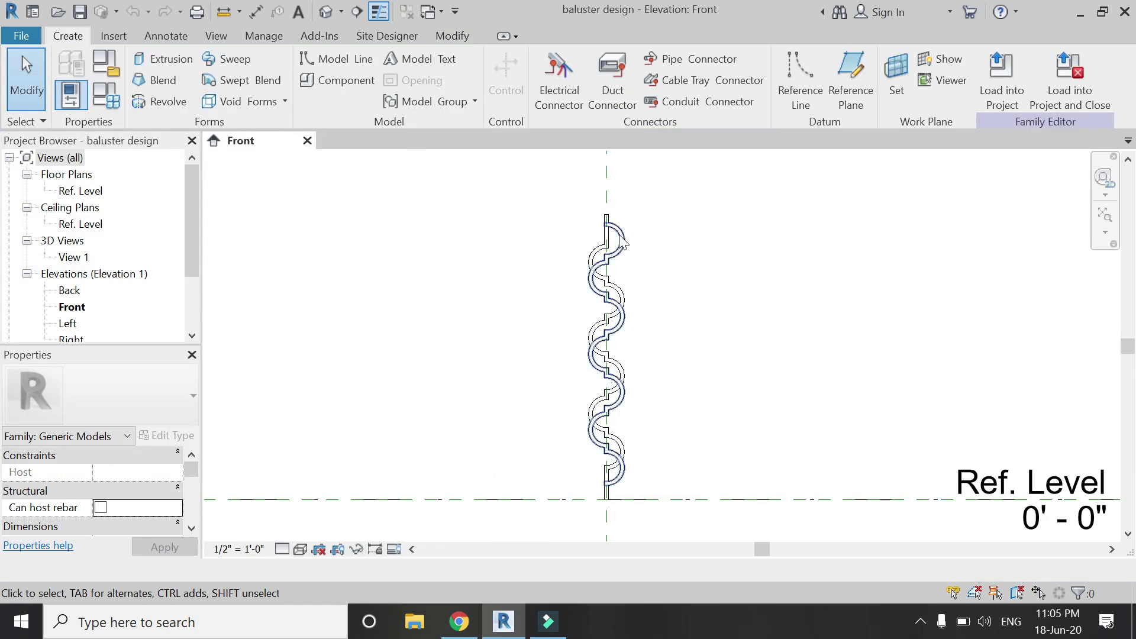
# Step: Save the baluster family under the new file name "baluster design 2.rfa" in the Revit Tutorial Files folder
pyautogui.scroll(-1, 767, 270)
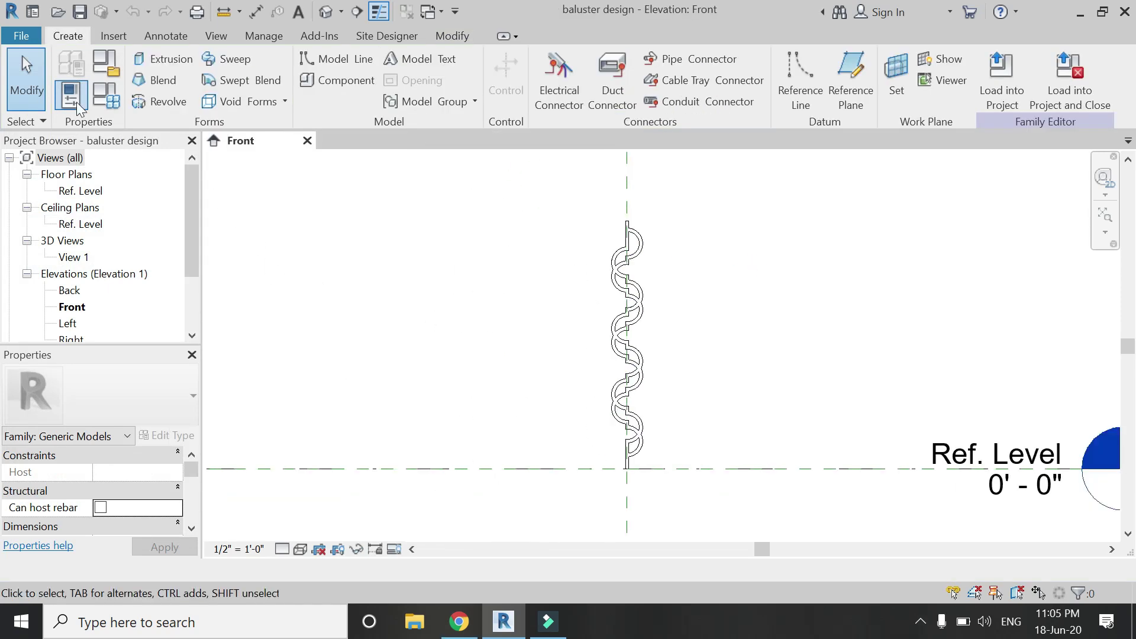
pyautogui.click(27, 35)
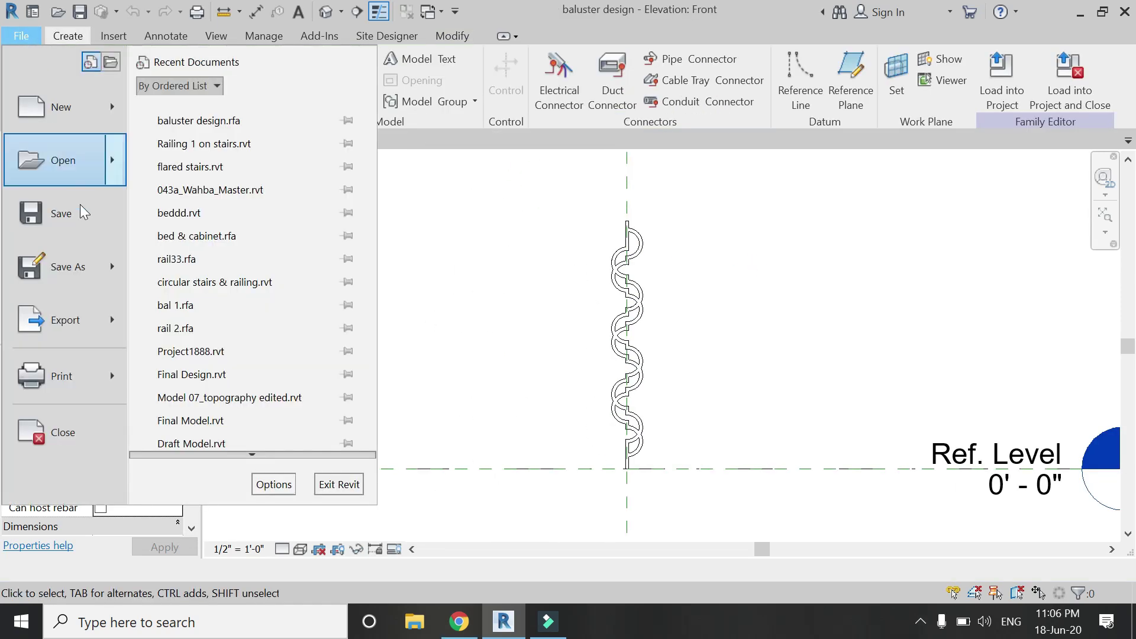
pyautogui.moveTo(95, 263)
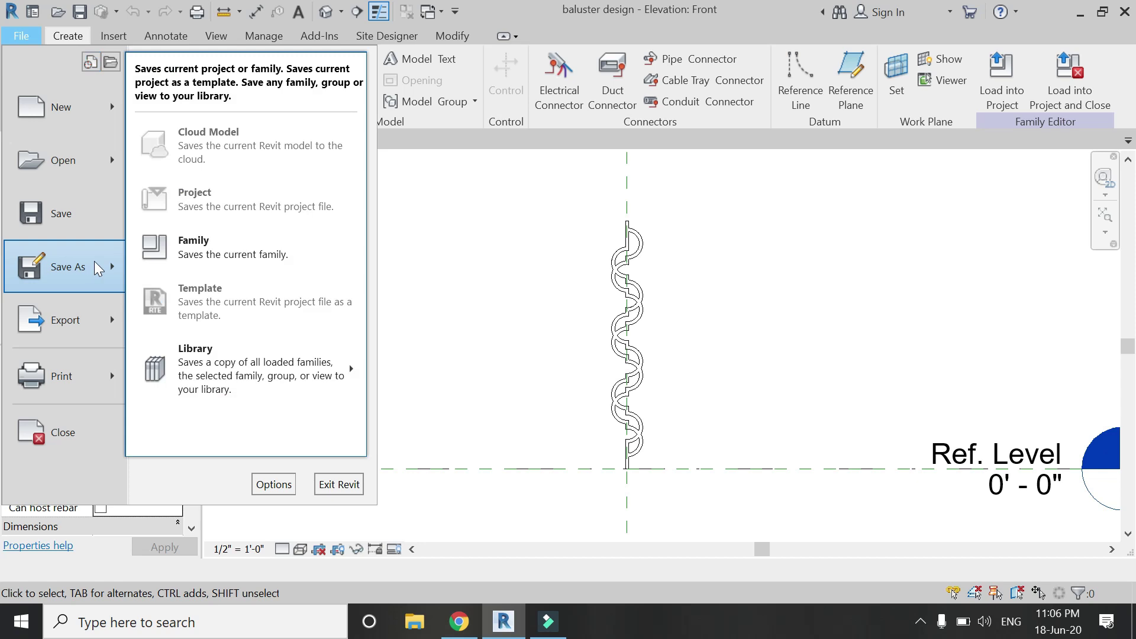
pyautogui.click(219, 260)
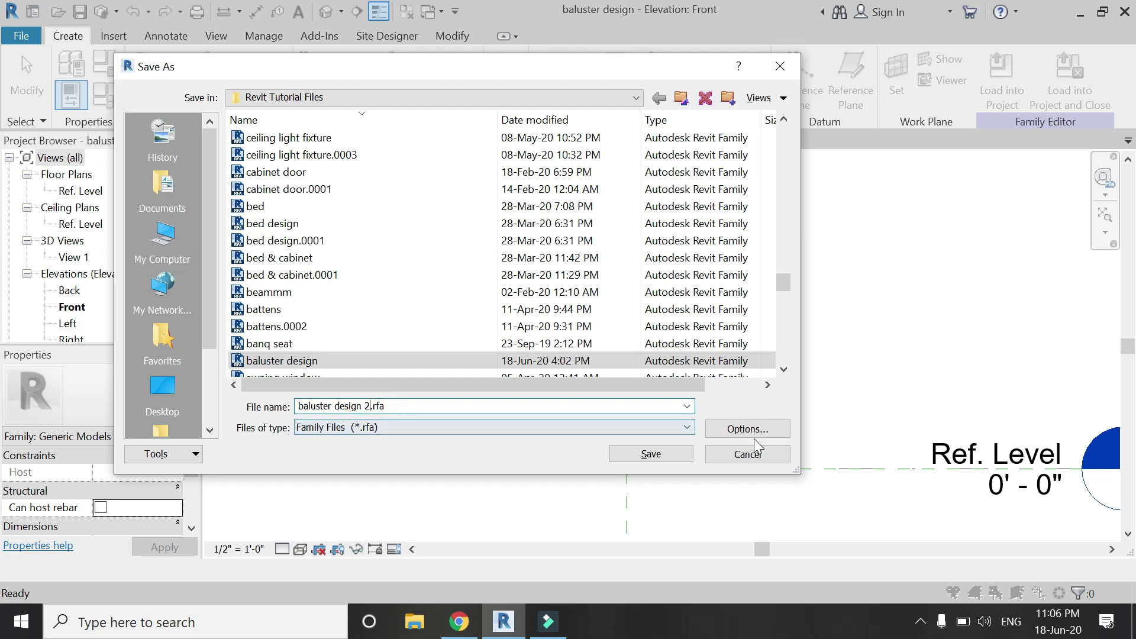
pyautogui.click(651, 454)
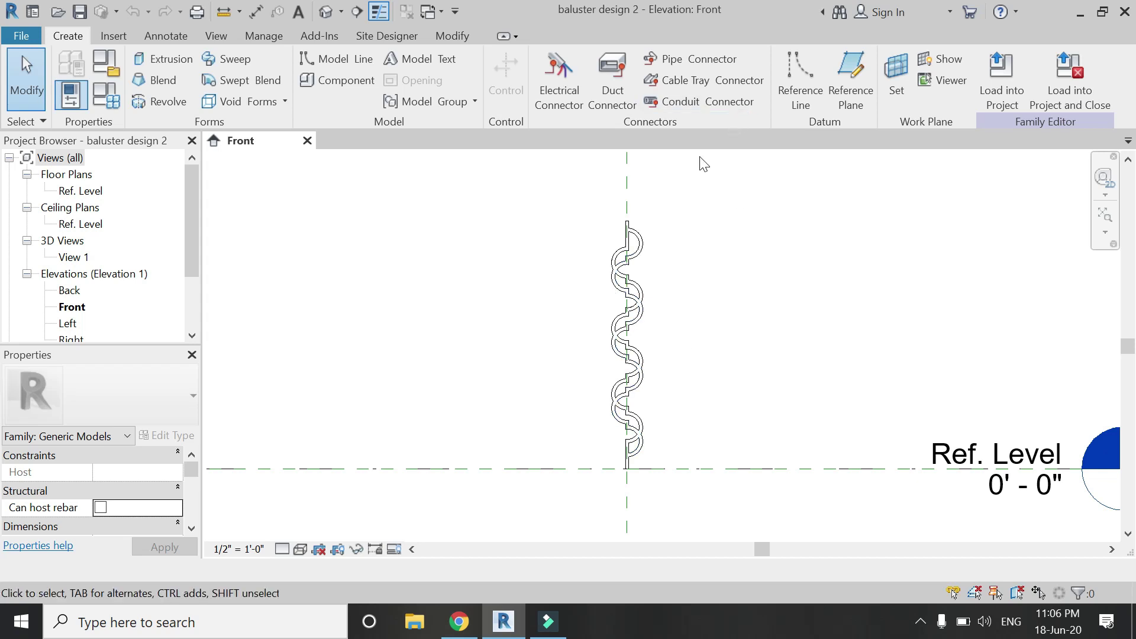
pyautogui.scroll(5, 629, 213)
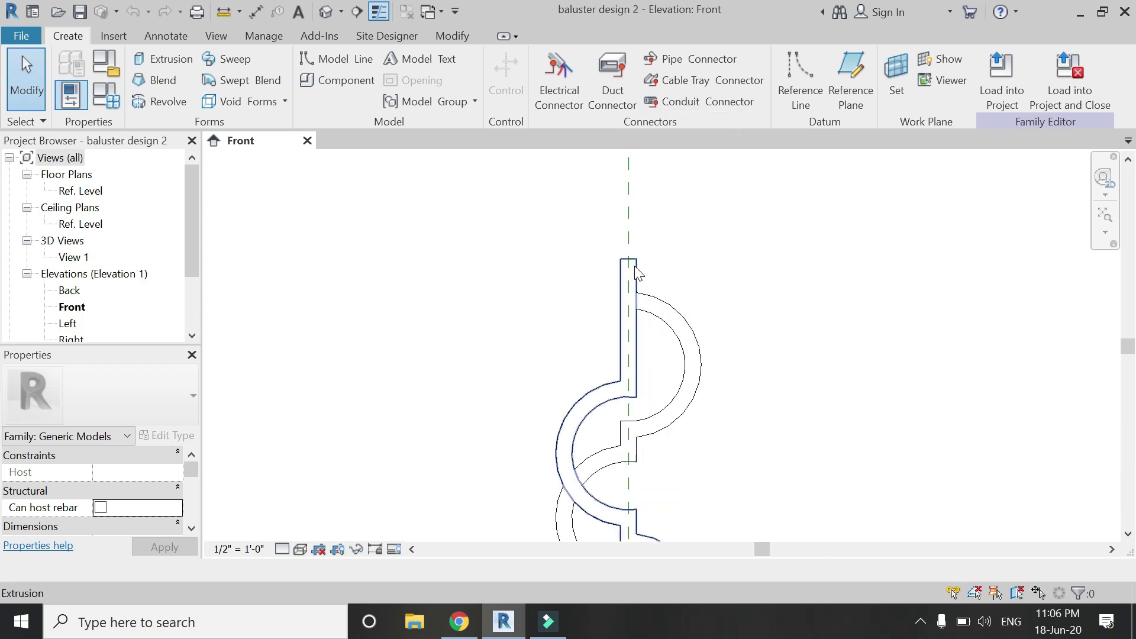
# Step: Edit the sketch of the extrusion with straight ends and move its top edge up 3"
pyautogui.doubleClick(634, 265)
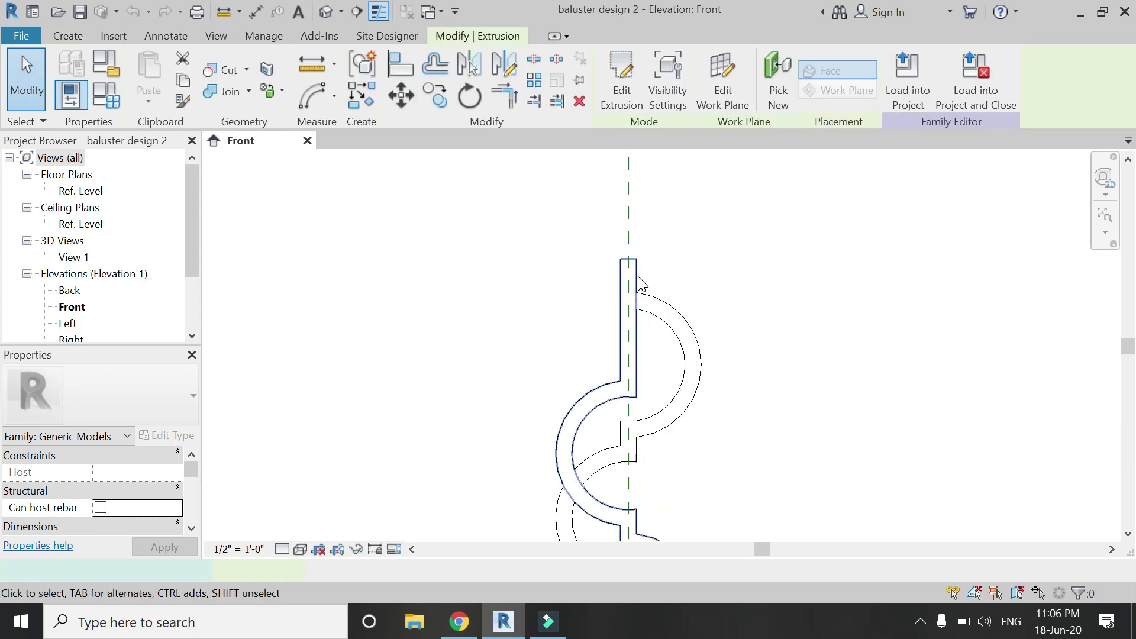
pyautogui.scroll(2, 656, 258)
pyautogui.click(616, 264)
pyautogui.click(401, 96)
pyautogui.click(629, 264)
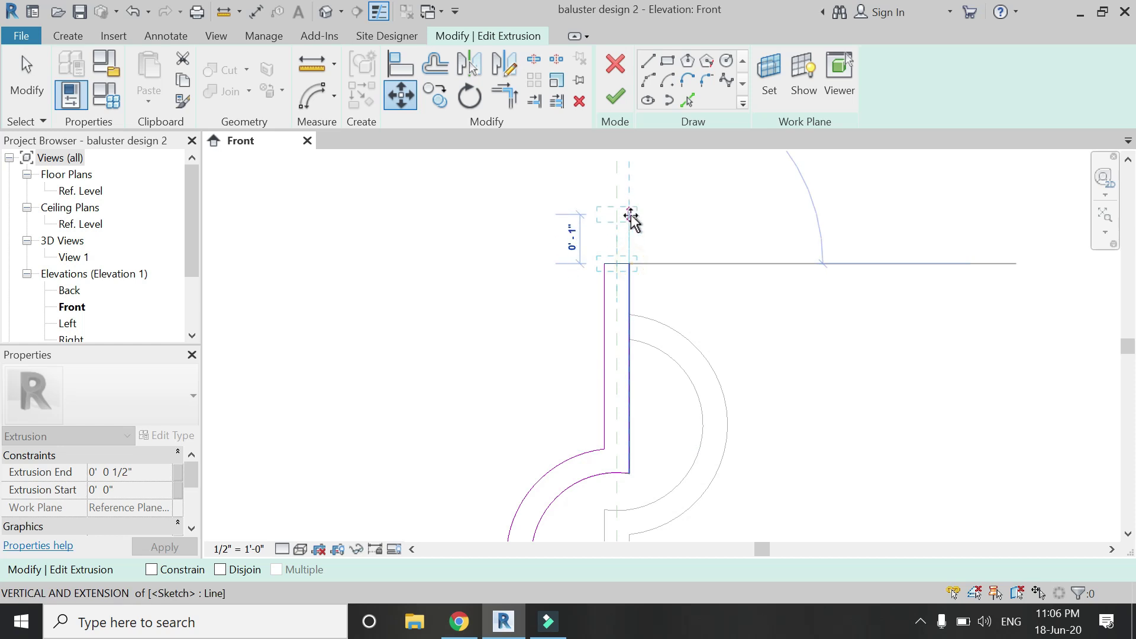
pyautogui.write('3"')
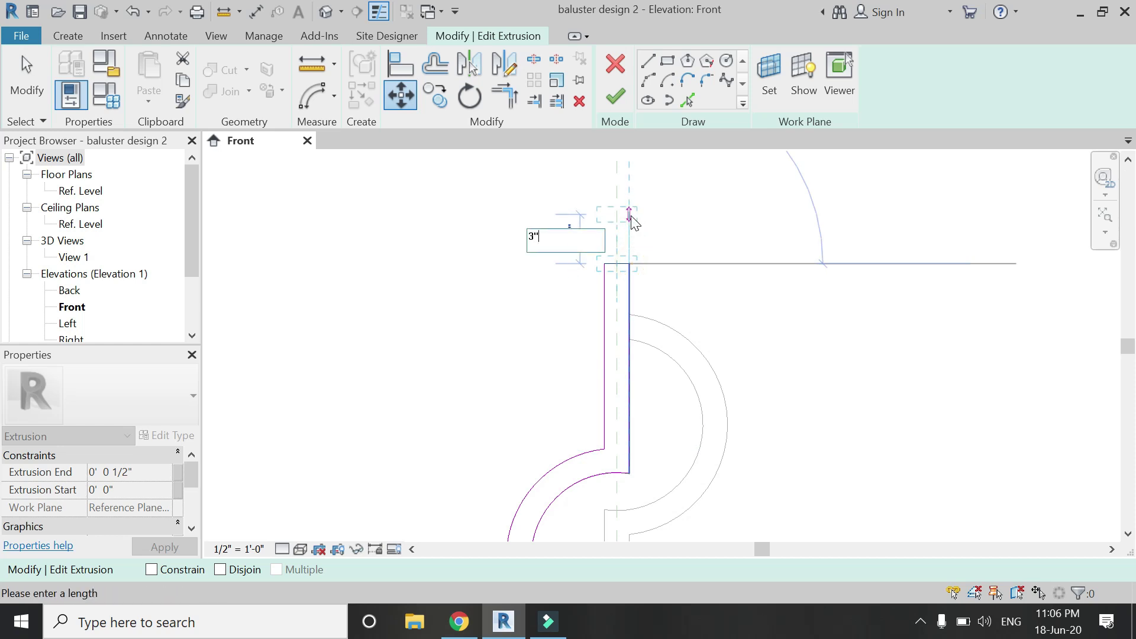
pyautogui.press('Return')
# Step: Move the bottom edge of the extrusion sketch down 3" and finish the sketch
pyautogui.scroll(-3, 578, 295)
pyautogui.scroll(-3, 585, 192)
pyautogui.scroll(-2, 594, 487)
pyautogui.scroll(6, 578, 443)
pyautogui.click(572, 403)
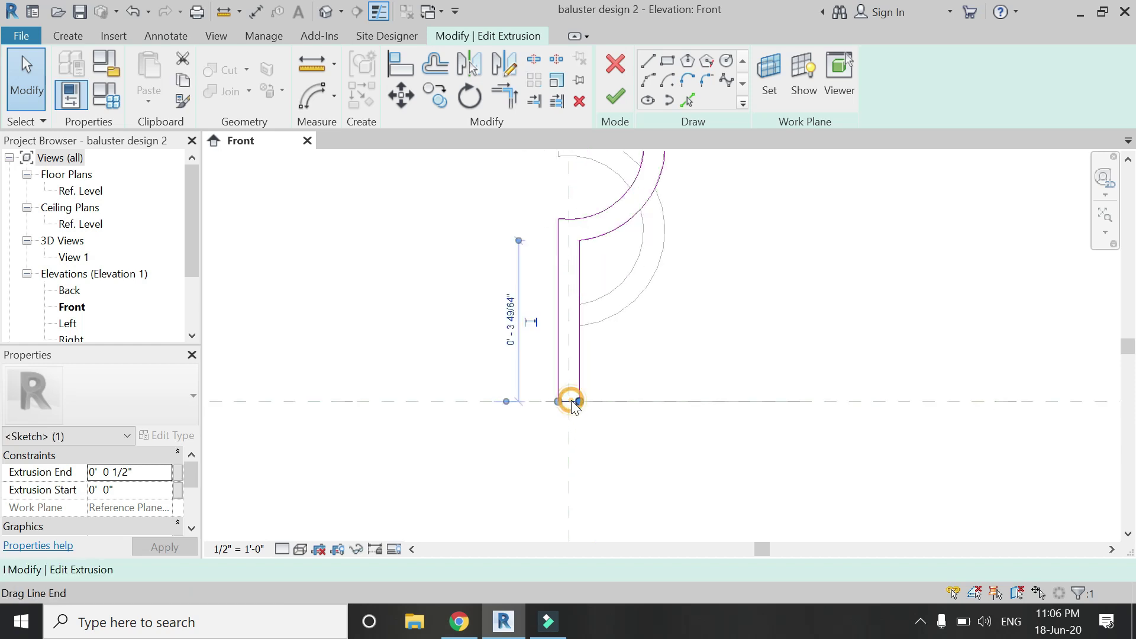
pyautogui.press('m')
pyautogui.press('v')
pyautogui.click(581, 403)
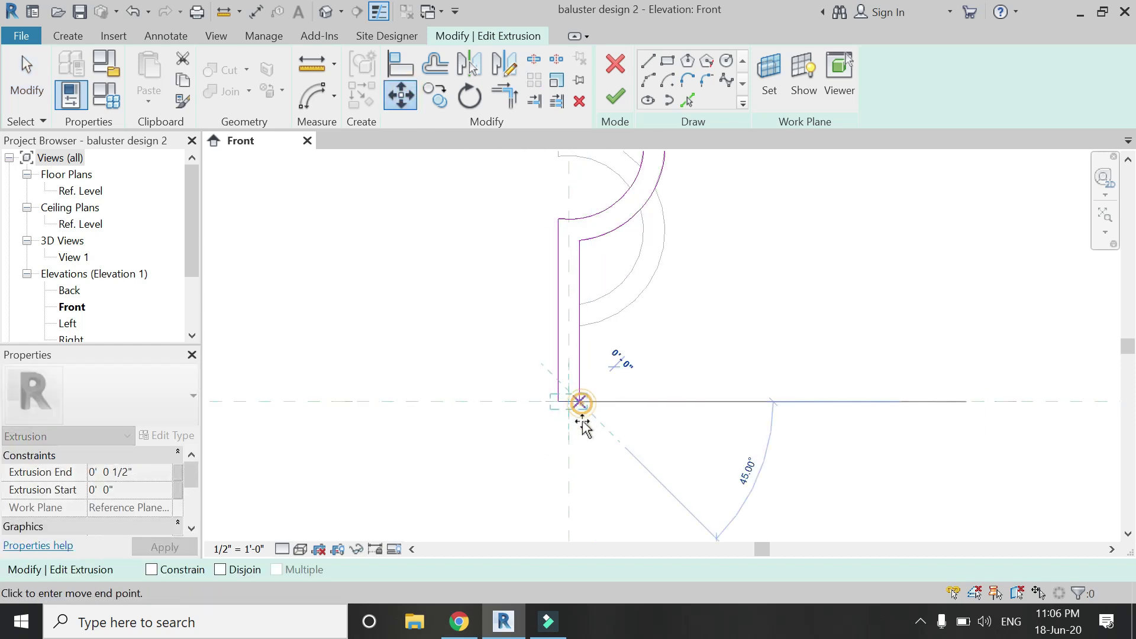
pyautogui.write("3'")
pyautogui.press('Return')
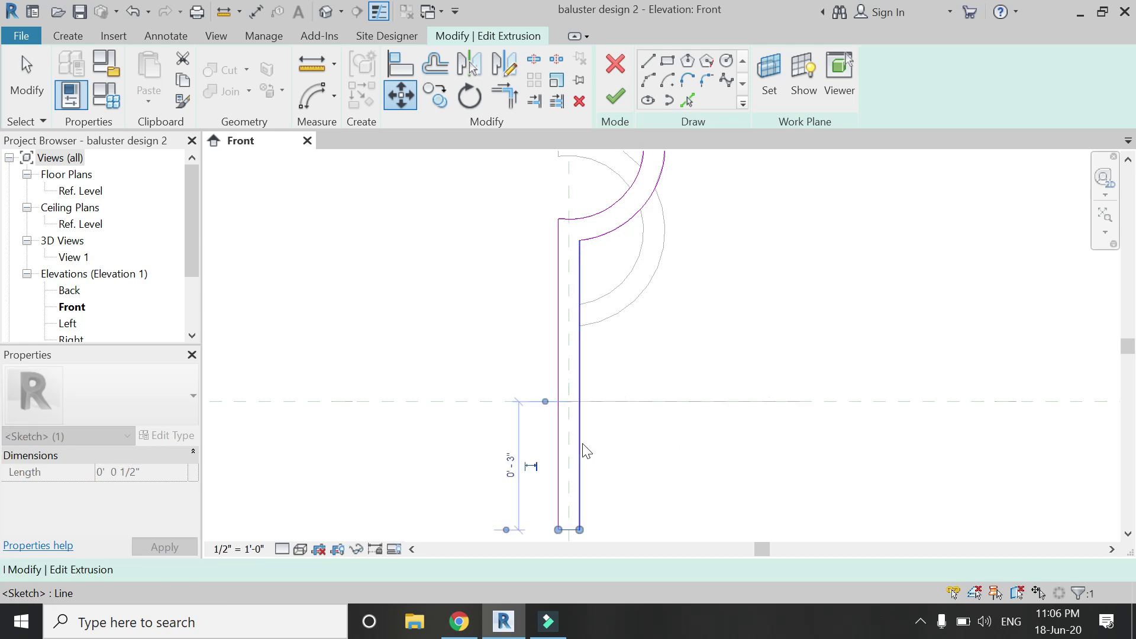
pyautogui.scroll(-4, 602, 452)
pyautogui.press('Escape')
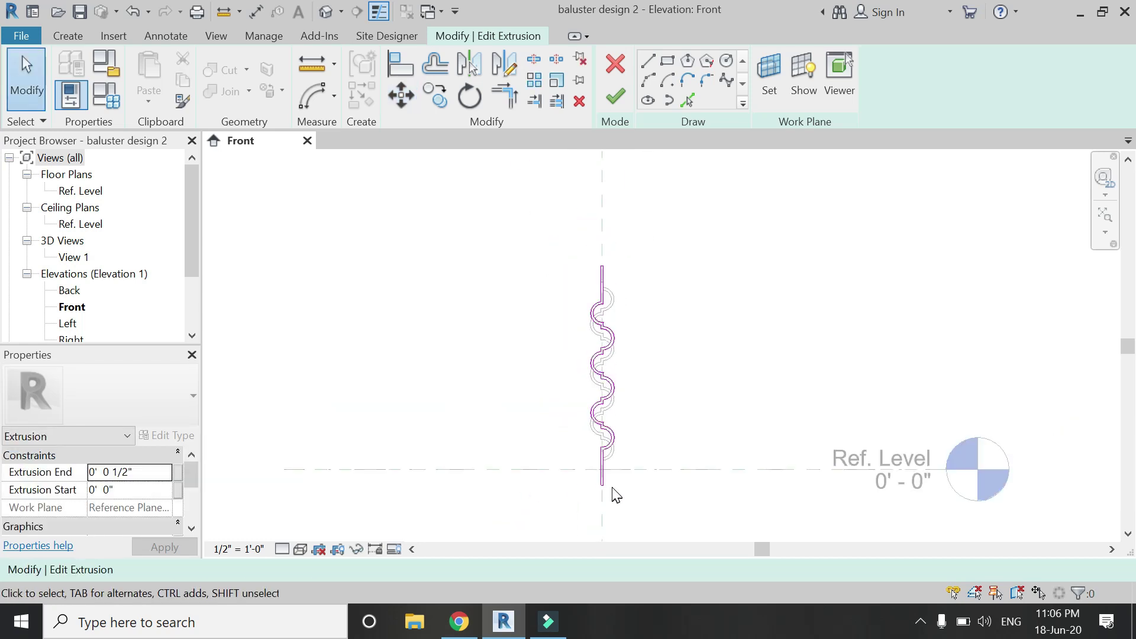
pyautogui.click(617, 97)
pyautogui.press('Escape')
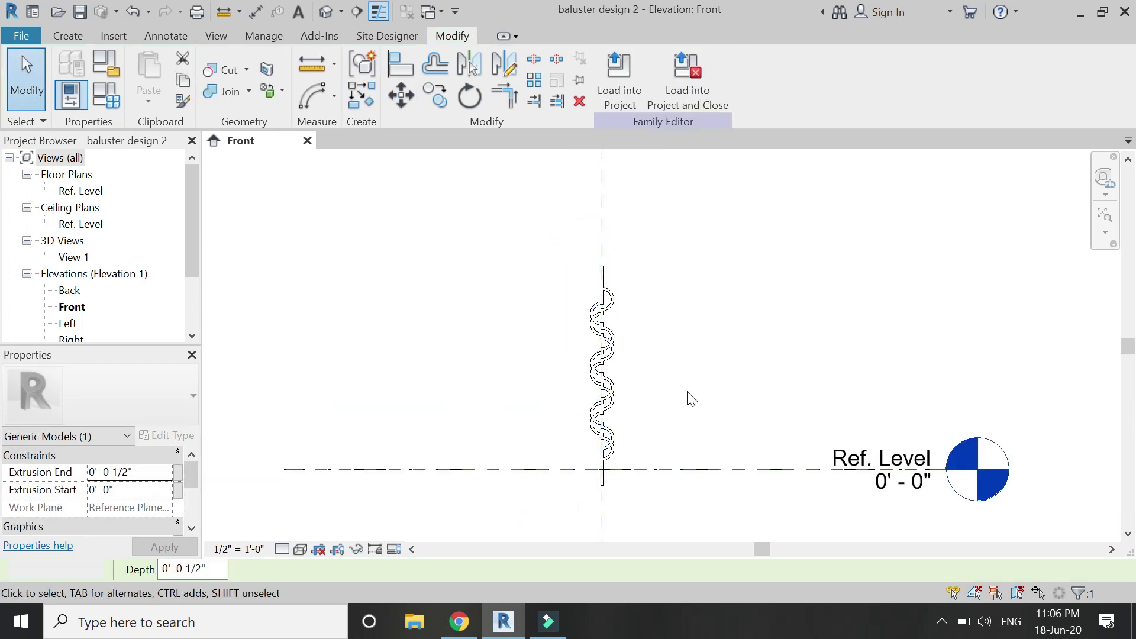
# Step: Move both wavy extrusions up 3" so the baluster's bottom midpoint sits at the Ref. Level and center reference plane intersection
pyautogui.scroll(4, 647, 400)
pyautogui.click(601, 262)
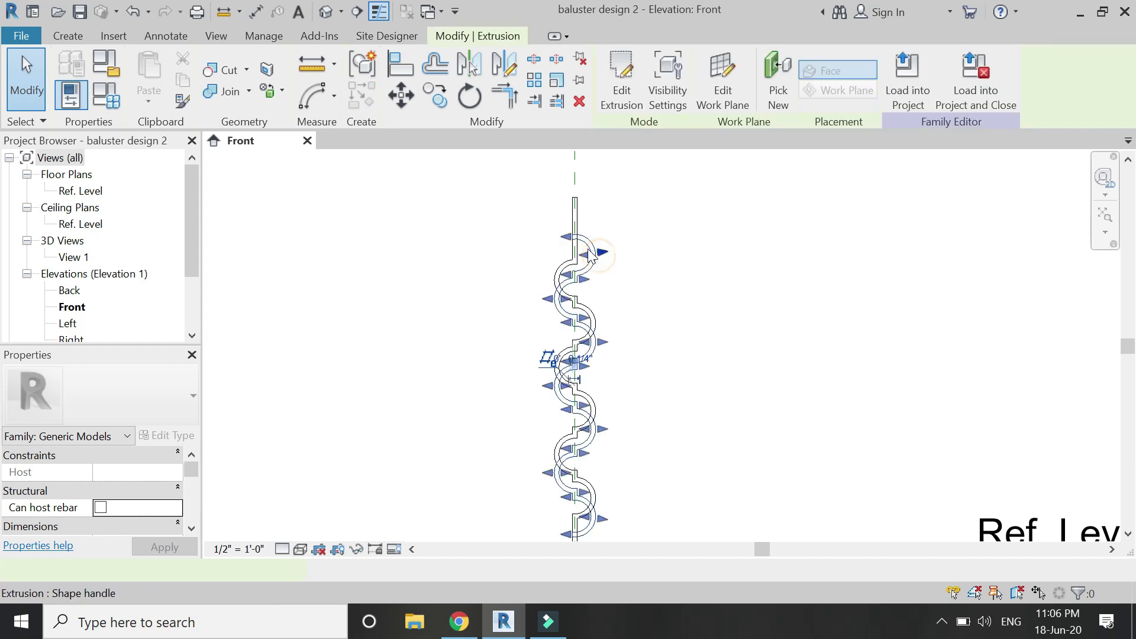
pyautogui.scroll(2, 598, 261)
pyautogui.scroll(-3, 522, 223)
pyautogui.keyDown('ctrl'); pyautogui.click(522, 223); pyautogui.keyUp('ctrl')
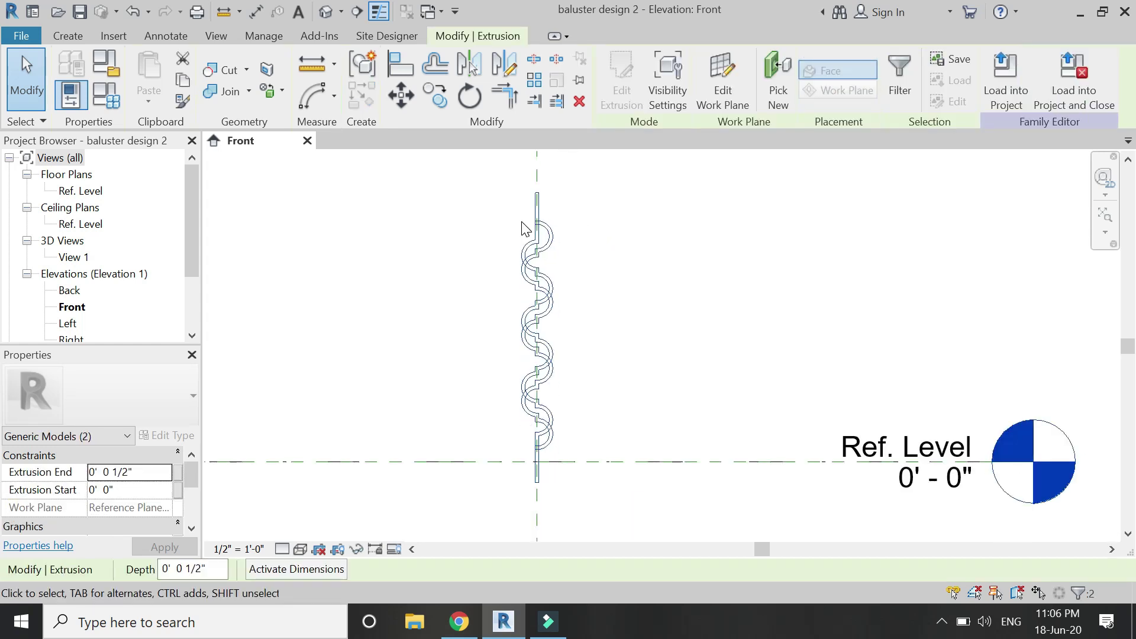
pyautogui.click(397, 90)
pyautogui.scroll(5, 521, 474)
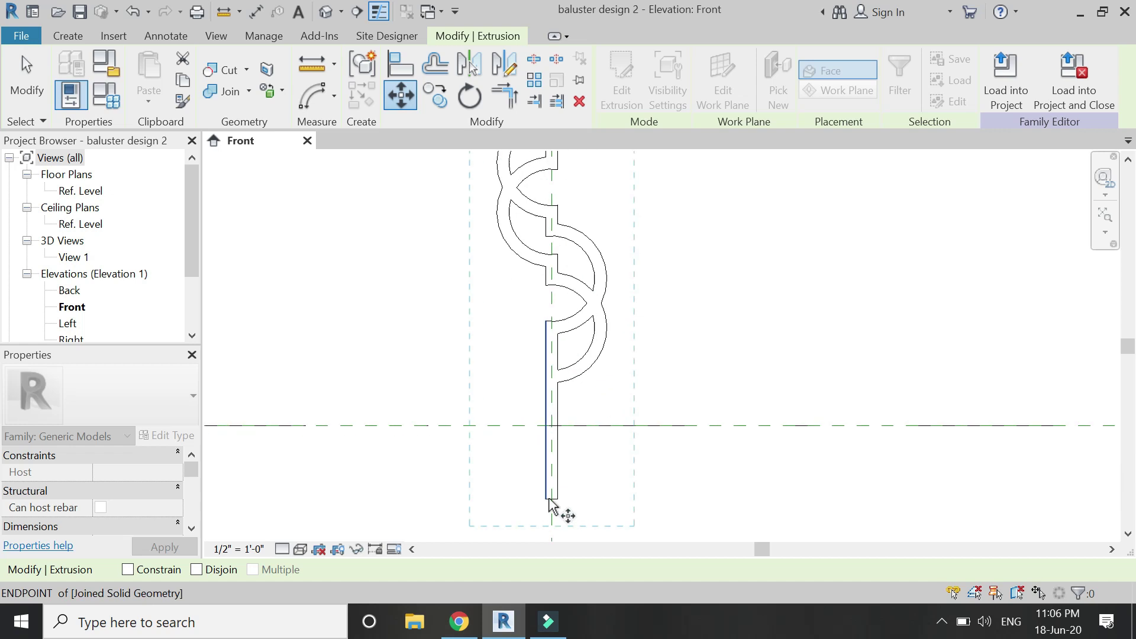
pyautogui.click(554, 500)
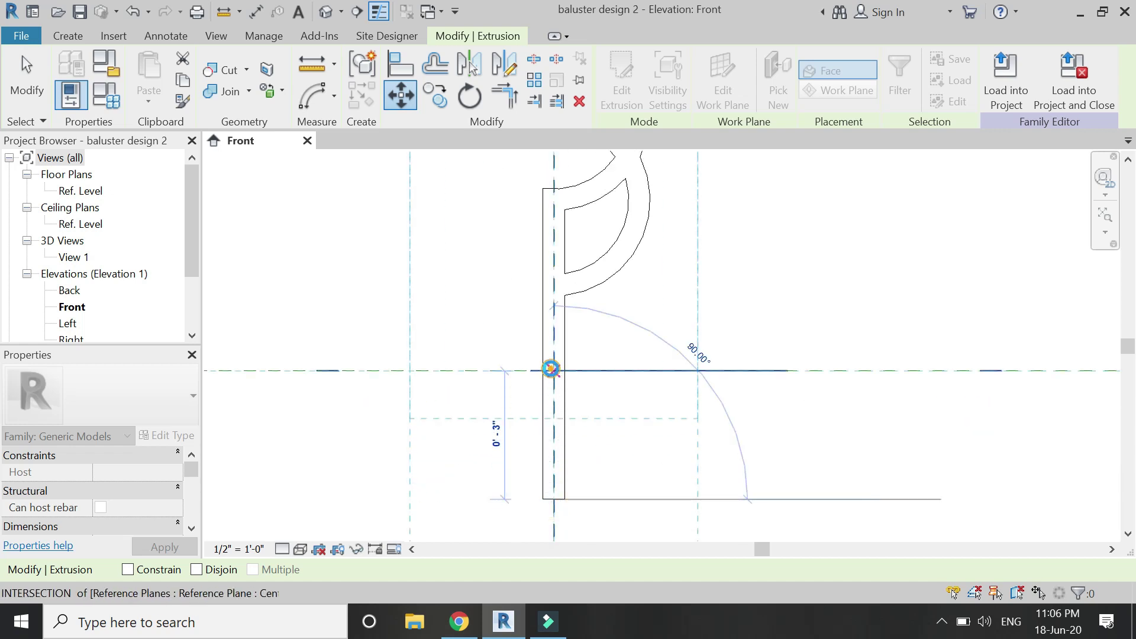
pyautogui.click(551, 369)
pyautogui.scroll(-4, 565, 501)
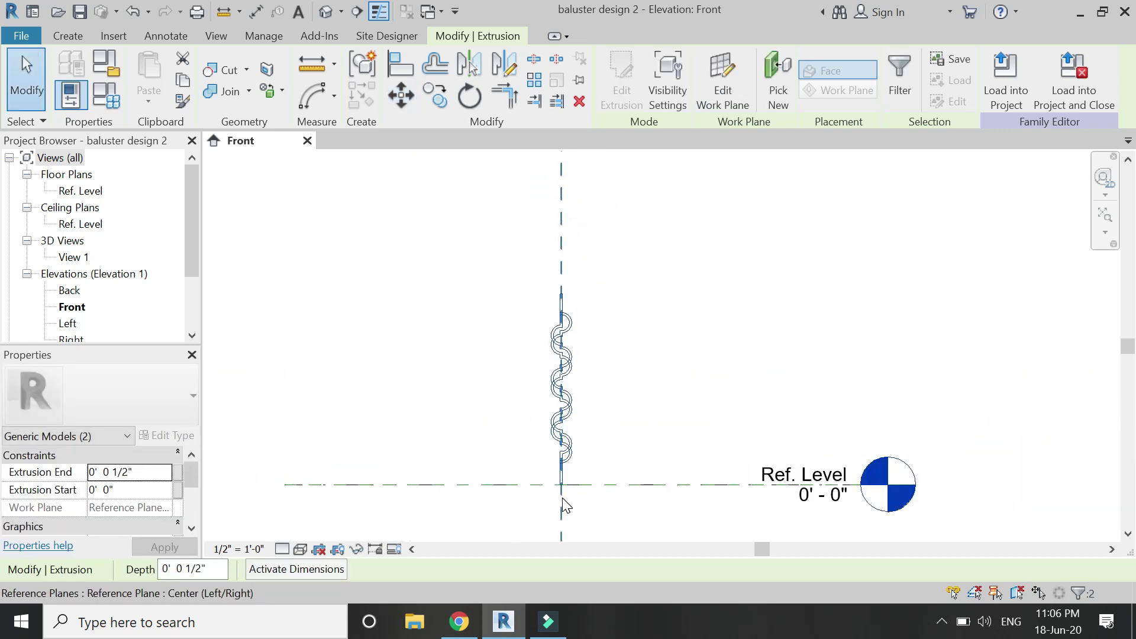
pyautogui.click(590, 446)
pyautogui.scroll(3, 602, 432)
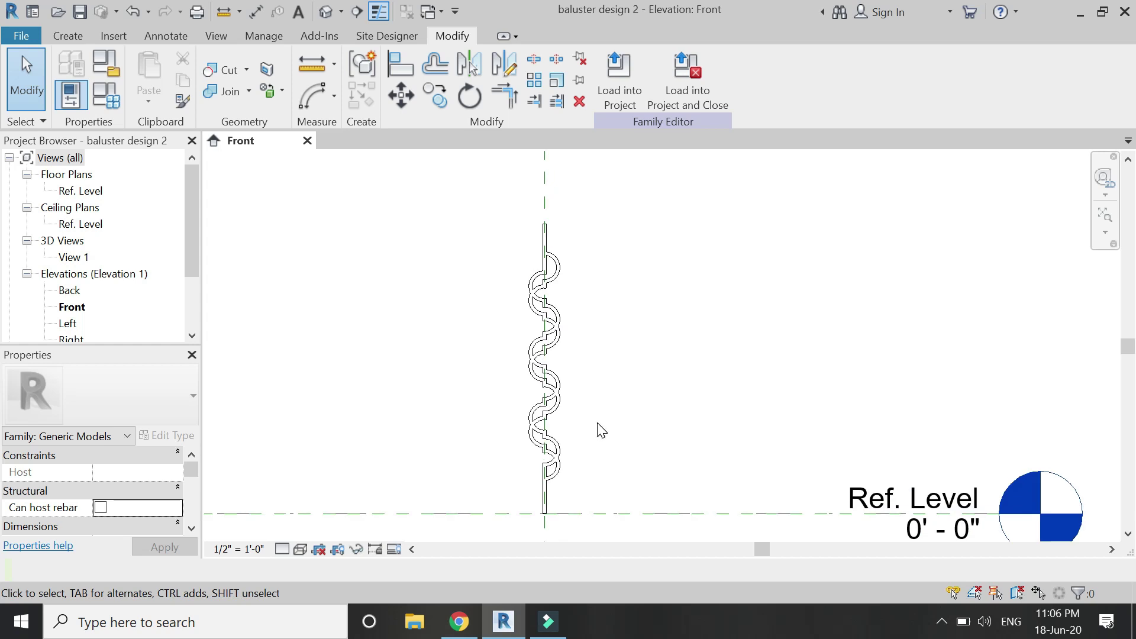
pyautogui.scroll(-1, 601, 432)
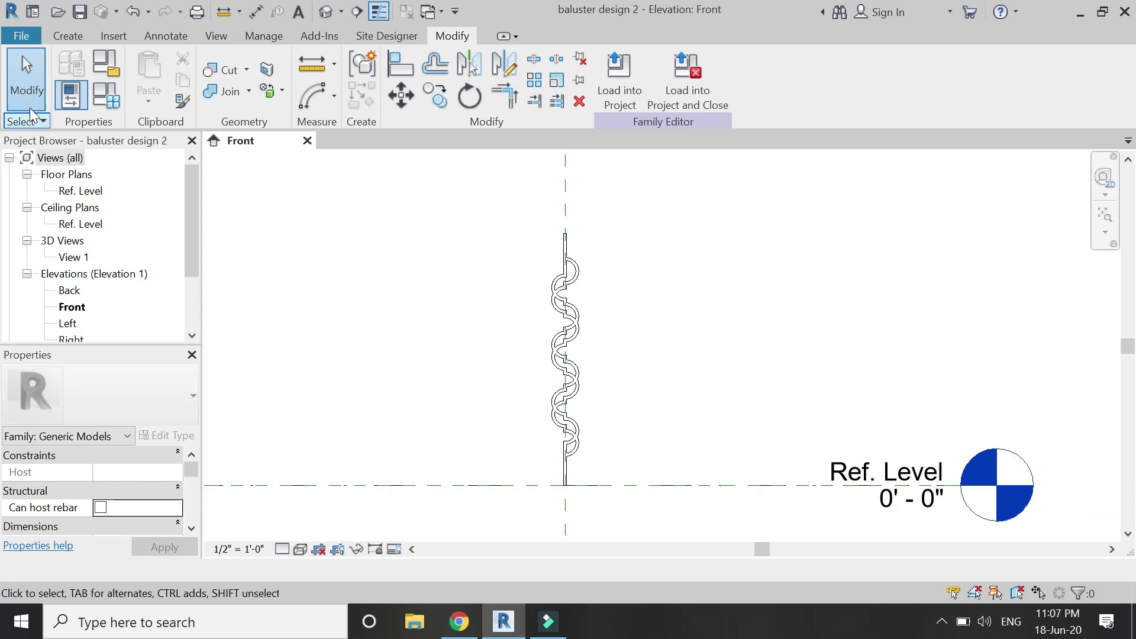
# Step: Open the recent family baluster design.rfa, view its front elevation, and return to baluster design 2
pyautogui.click(23, 36)
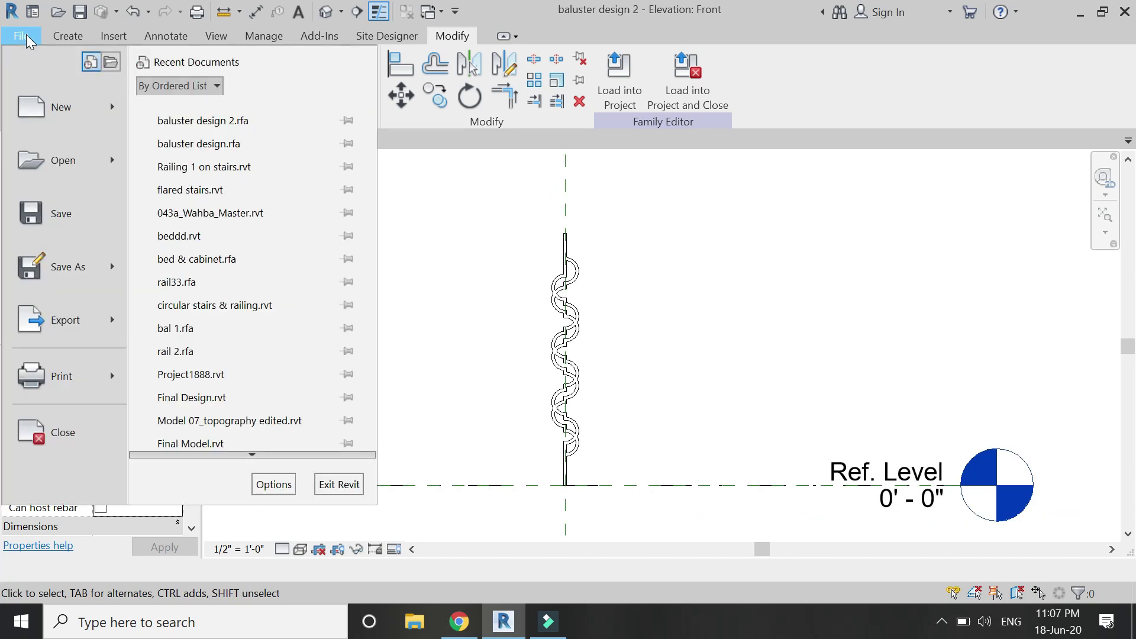
pyautogui.click(153, 144)
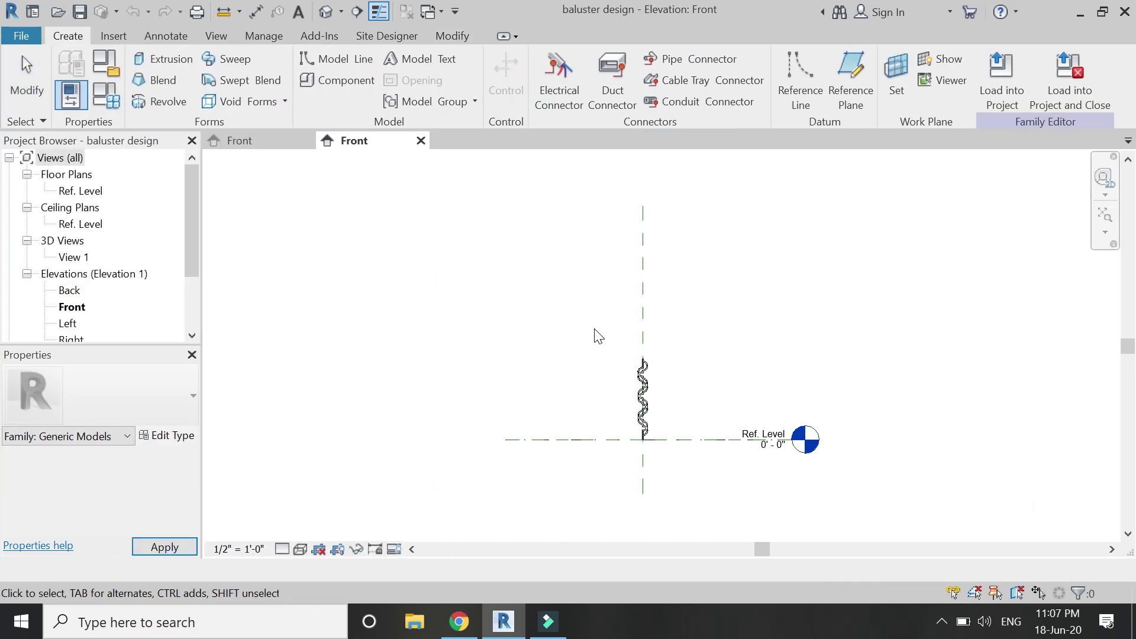
pyautogui.scroll(5, 627, 414)
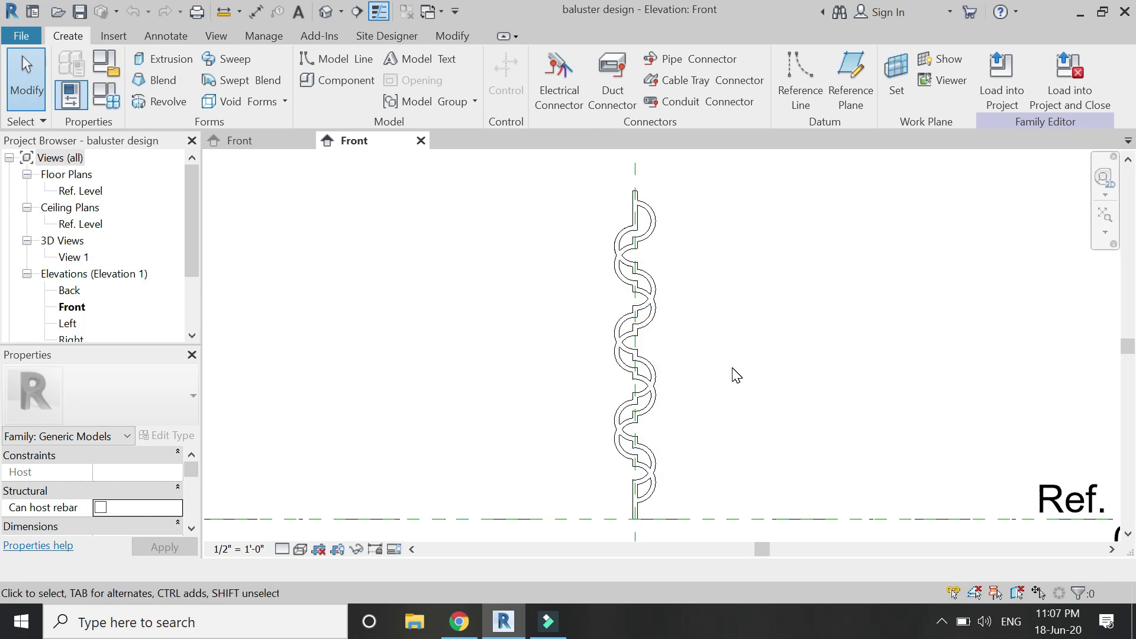
pyautogui.click(277, 140)
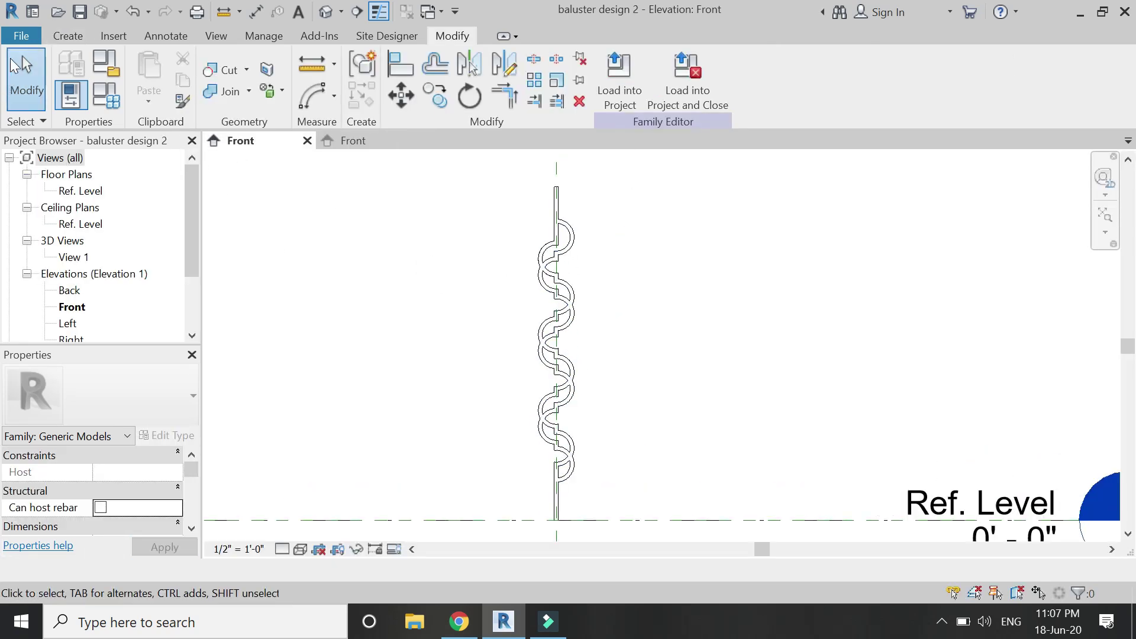
# Step: Open the recent project Railing 1 on stairs.rvt and view the curved stairs in 3D
pyautogui.hotkey('alt', 'f')
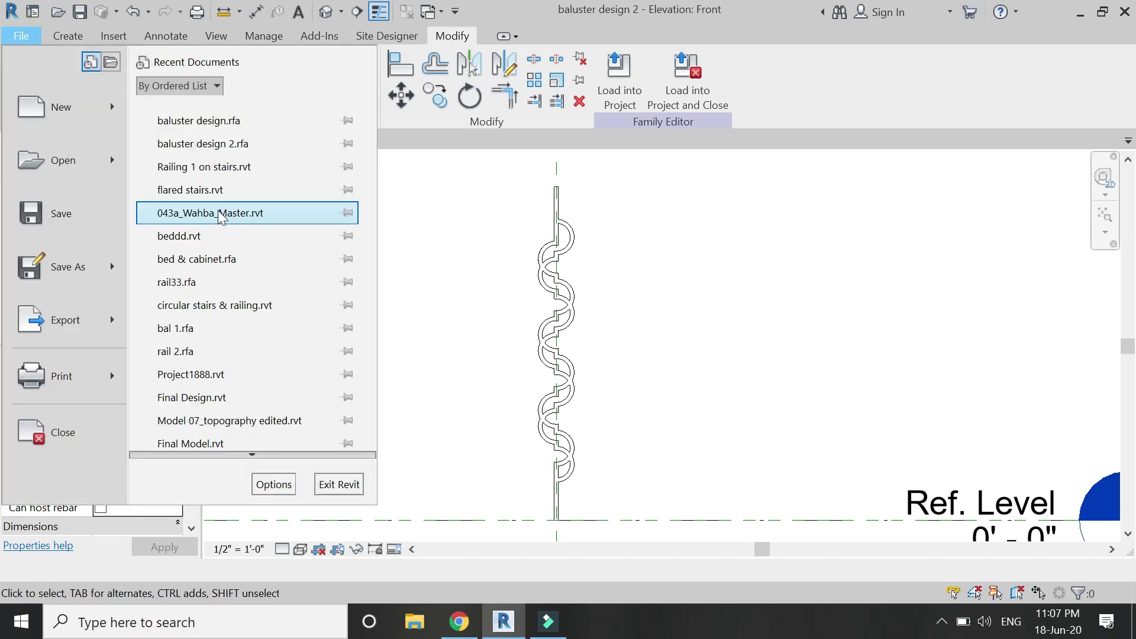
pyautogui.click(210, 170)
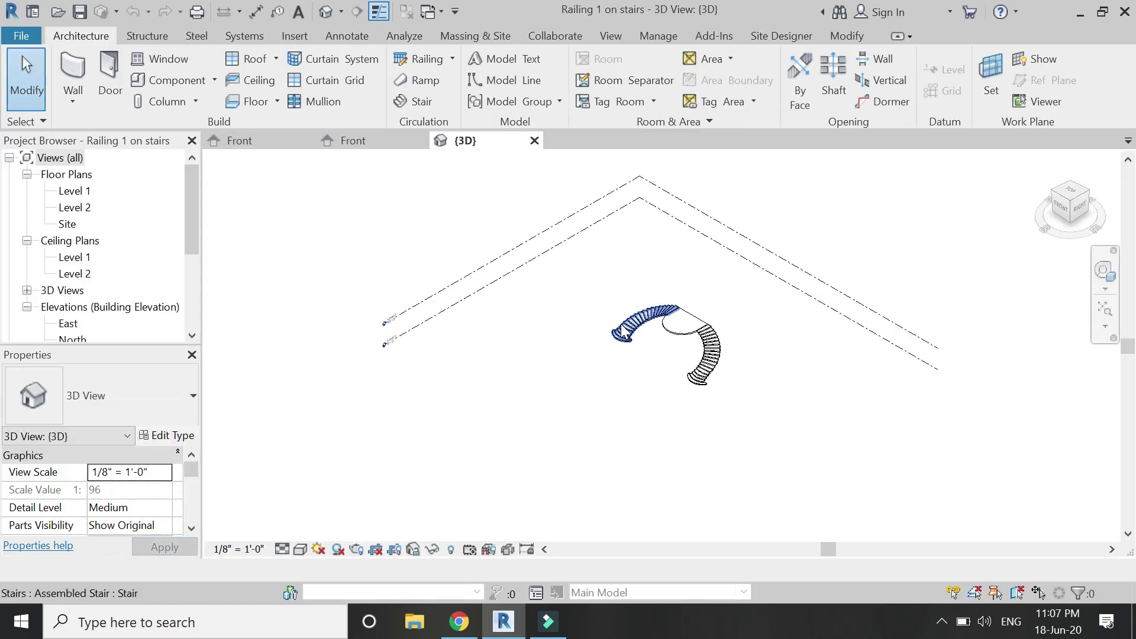
pyautogui.scroll(5, 680, 363)
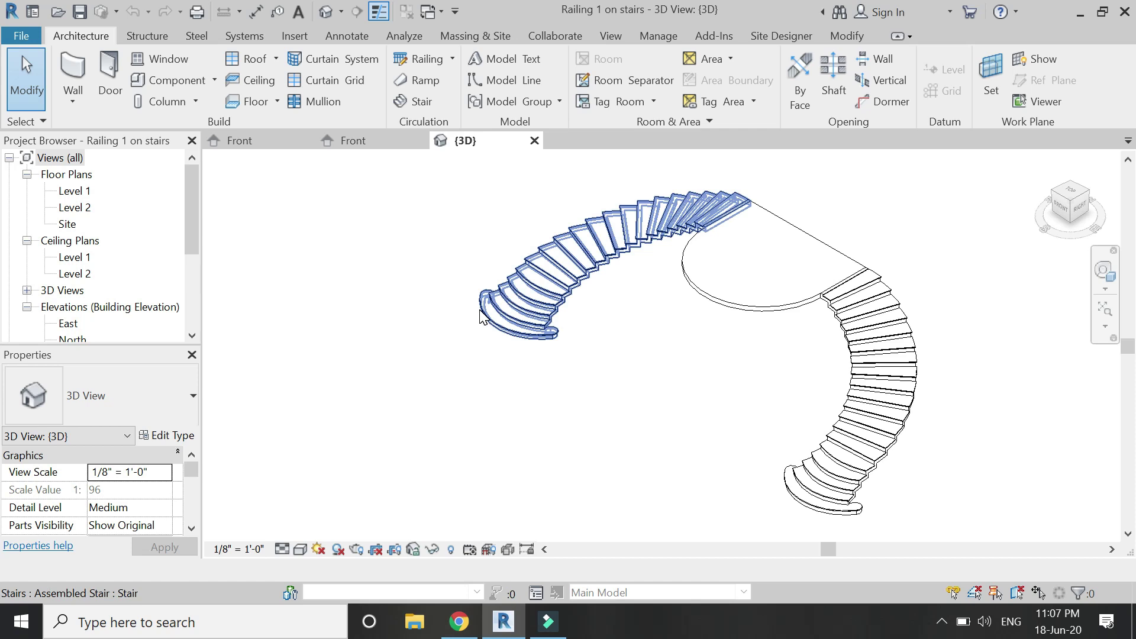
# Step: Open the Level 1 floor plan of the stairs project and set its visual style to wireframe
pyautogui.doubleClick(82, 192)
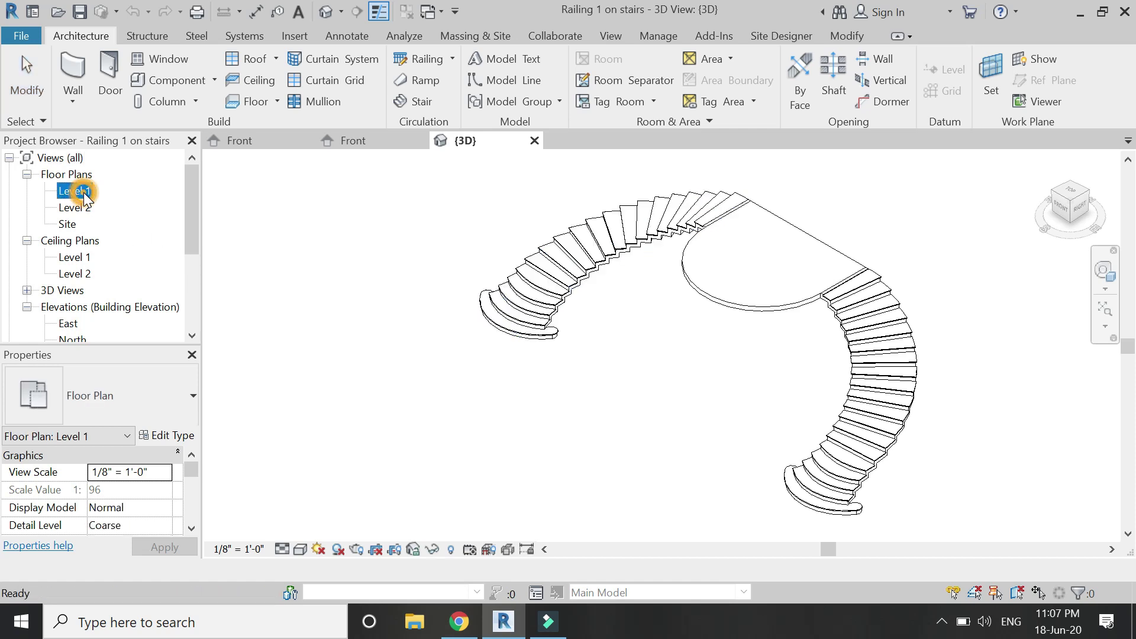
pyautogui.scroll(8, 688, 329)
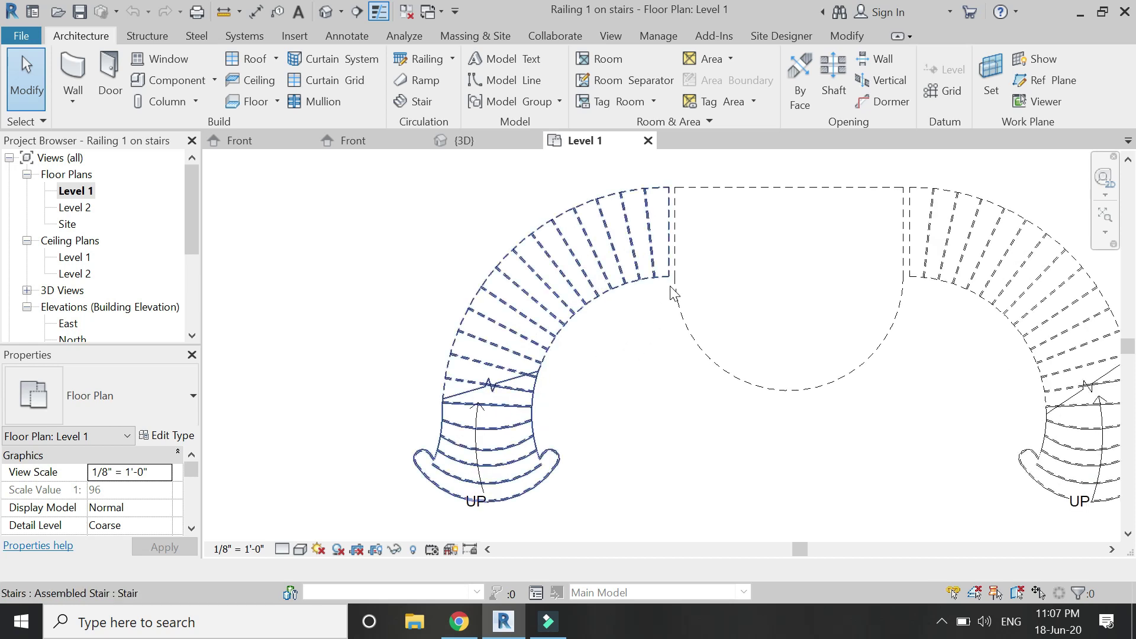
pyautogui.click(300, 549)
pyautogui.click(332, 444)
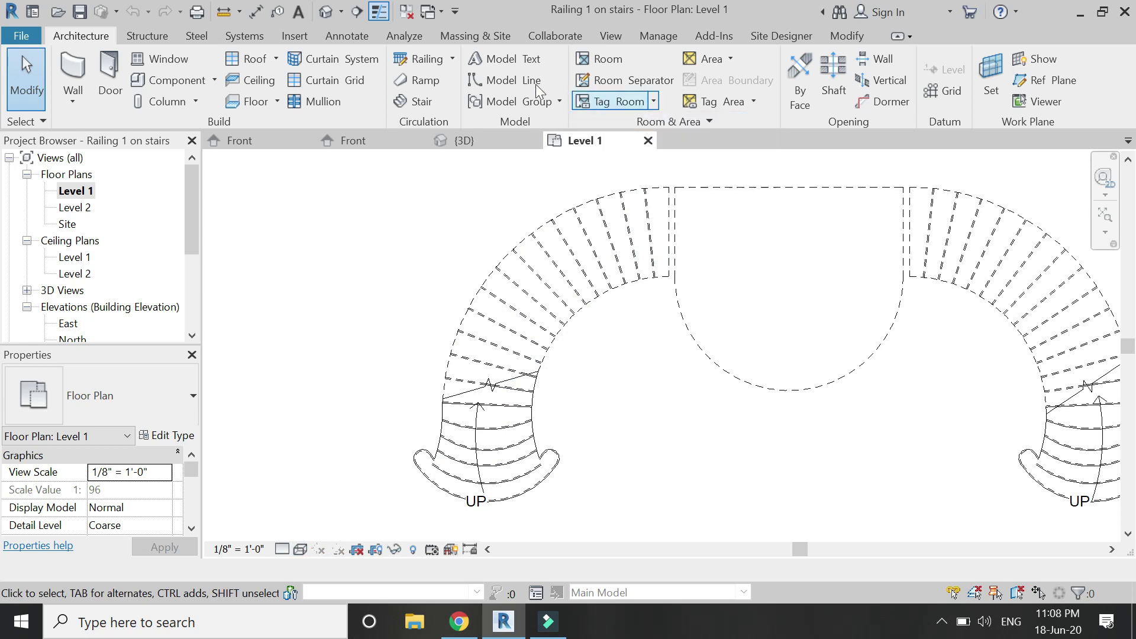
# Step: Create model lines by picking the outer and inner curved edges of the left staircase, offset 4" inward
pyautogui.click(514, 82)
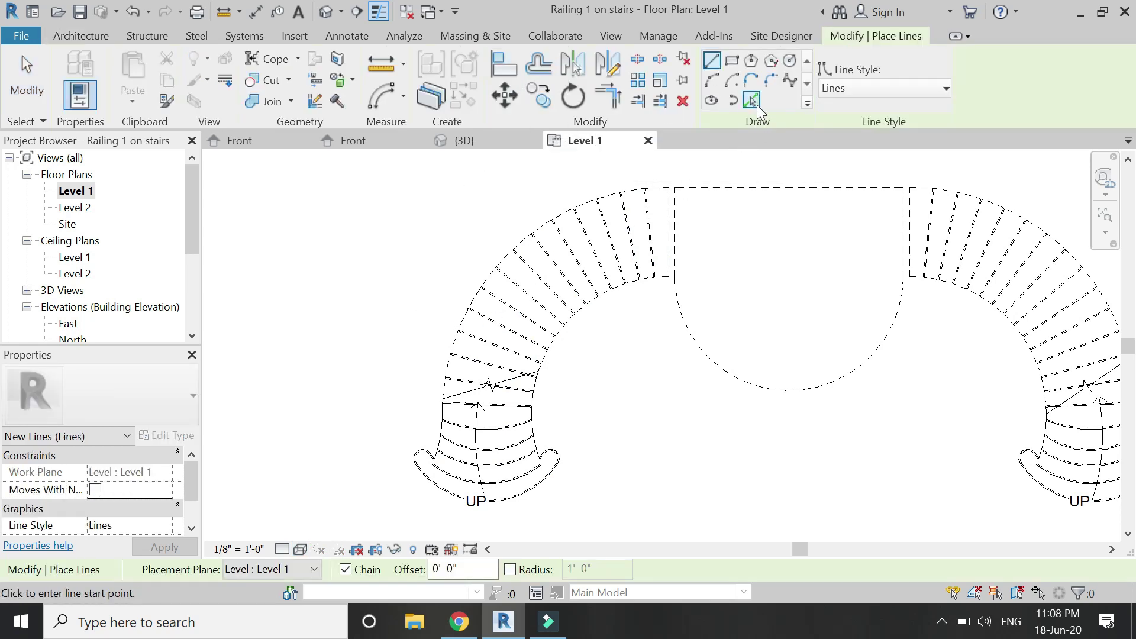
pyautogui.click(751, 100)
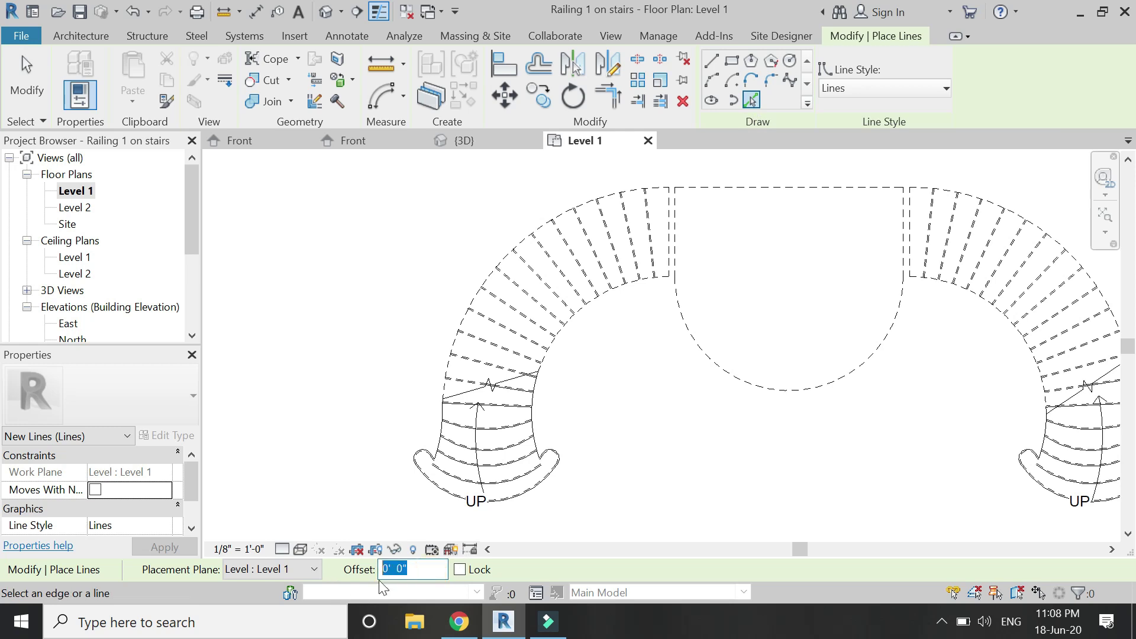
pyautogui.press('Return')
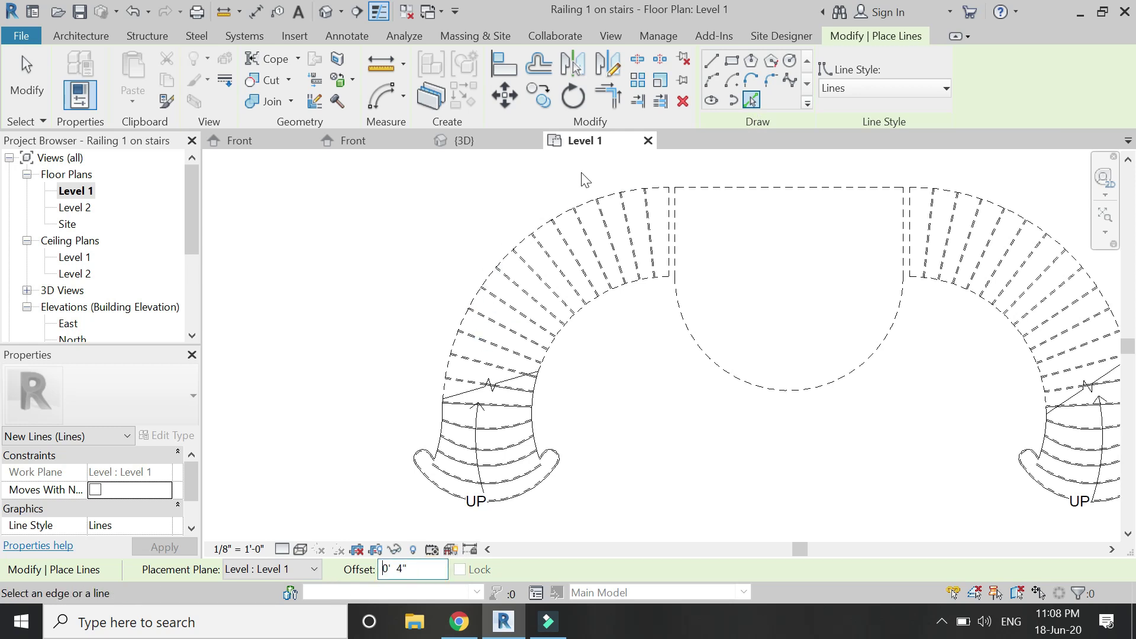
pyautogui.scroll(3, 557, 202)
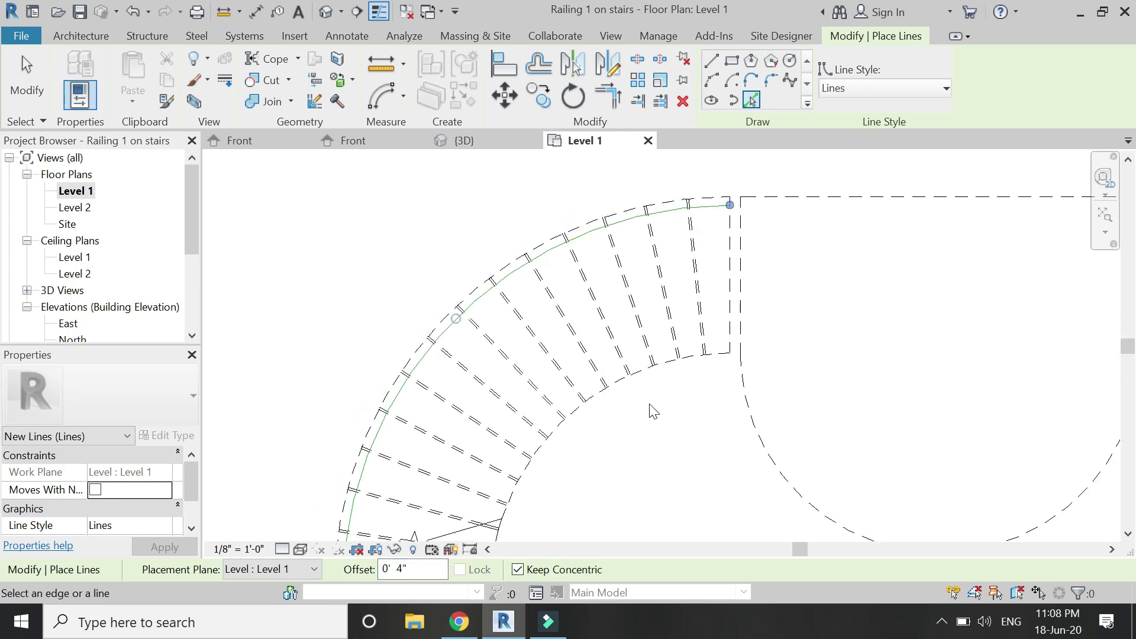
pyautogui.click(642, 363)
pyautogui.scroll(-2, 515, 243)
pyautogui.scroll(2, 414, 509)
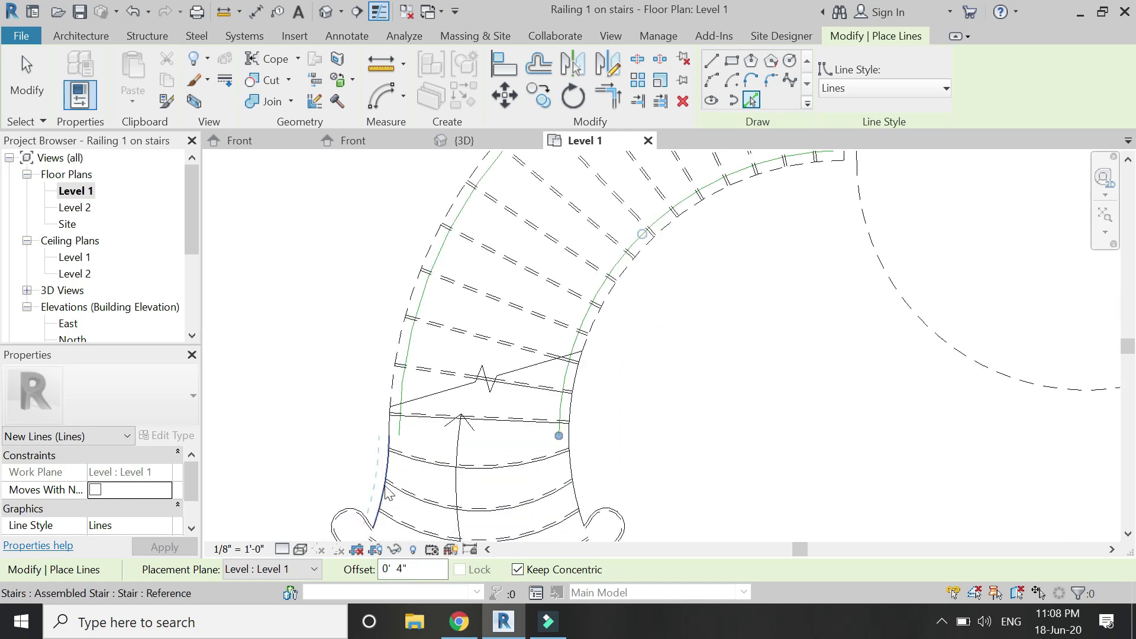
# Step: Add model lines offset 4" inward from both flared side edges at the lower end of the left staircase
pyautogui.click(389, 503)
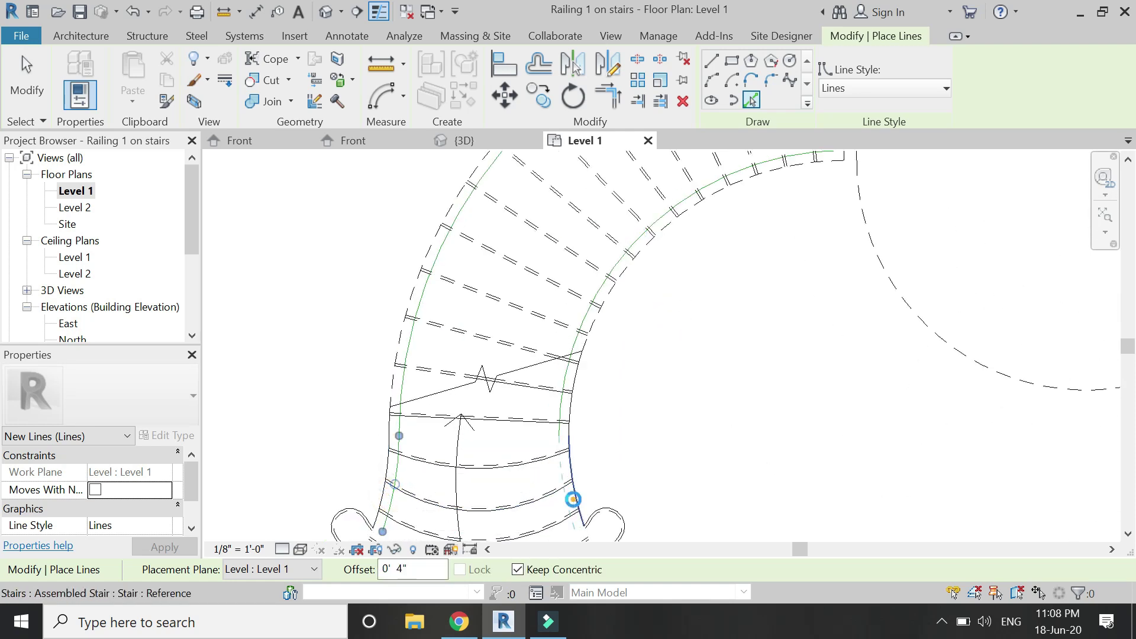
pyautogui.click(572, 498)
pyautogui.scroll(-1, 474, 414)
pyautogui.scroll(-1, 454, 379)
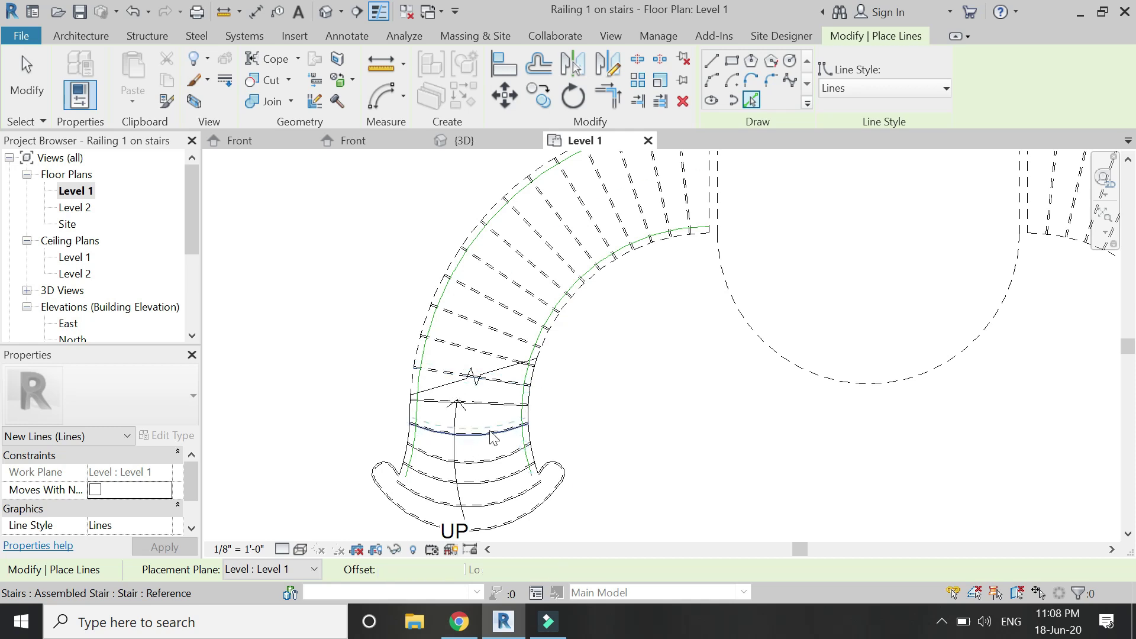
pyautogui.press('Escape')
pyautogui.press('Escape')
pyautogui.scroll(-3, 502, 455)
pyautogui.scroll(4, 621, 242)
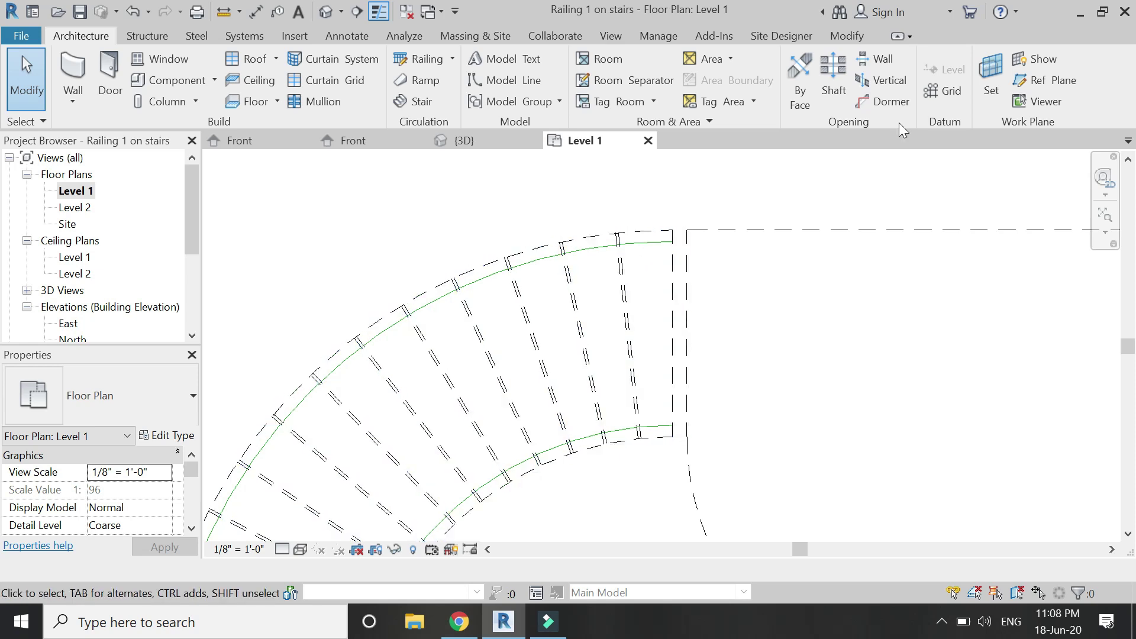
# Step: Start an in-place mass named Mass 1 in the Level 1 floor plan
pyautogui.click(483, 37)
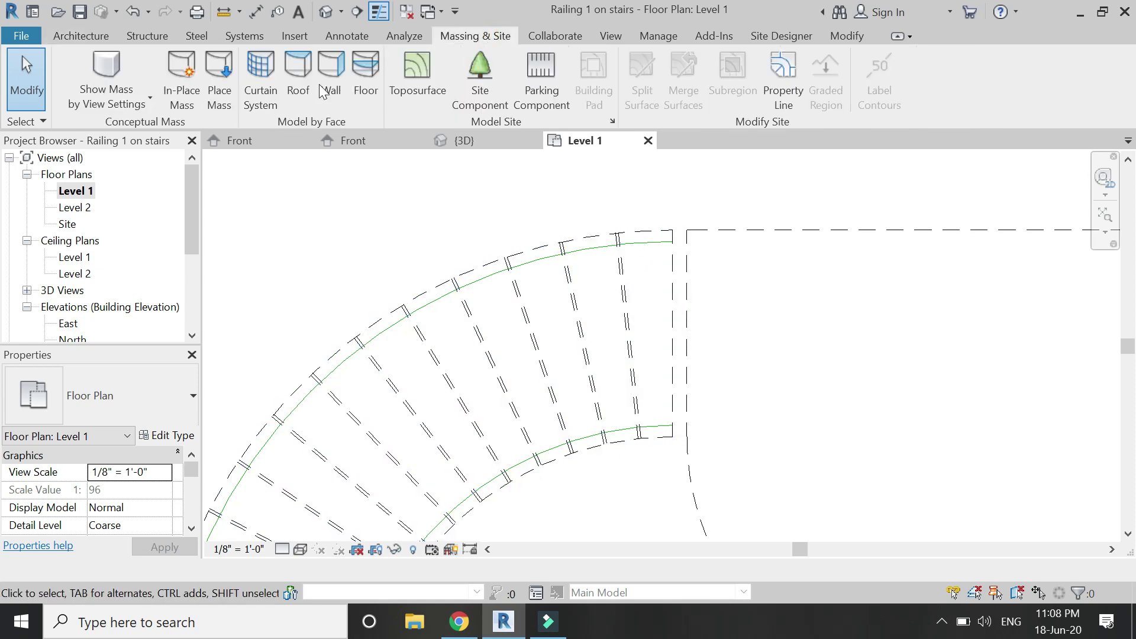
pyautogui.click(190, 98)
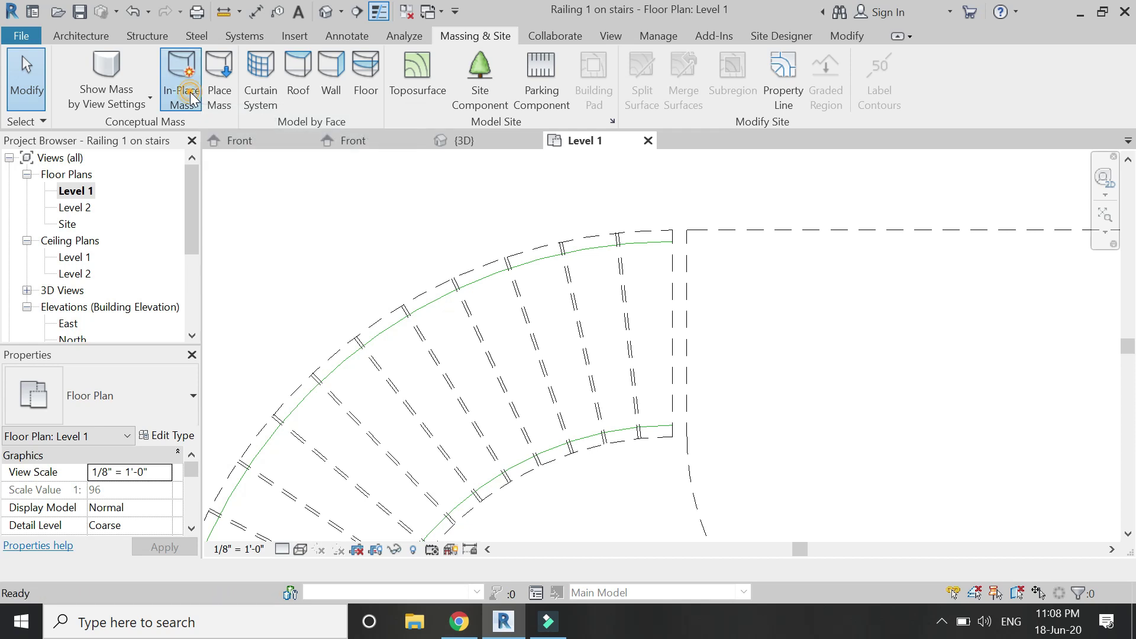
pyautogui.click(680, 382)
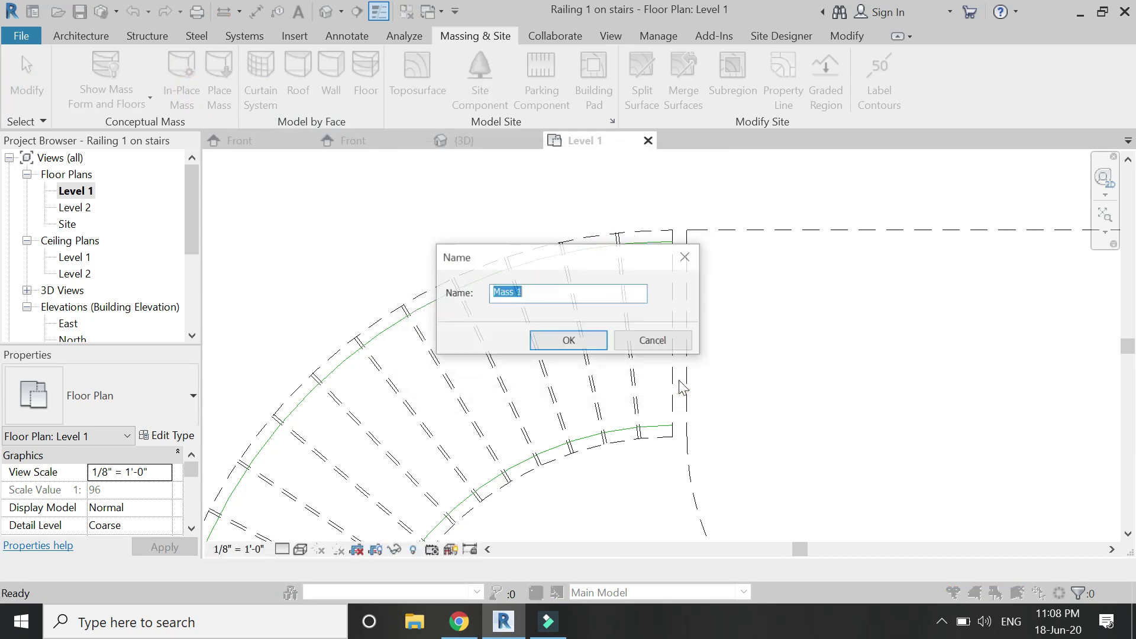
pyautogui.click(597, 343)
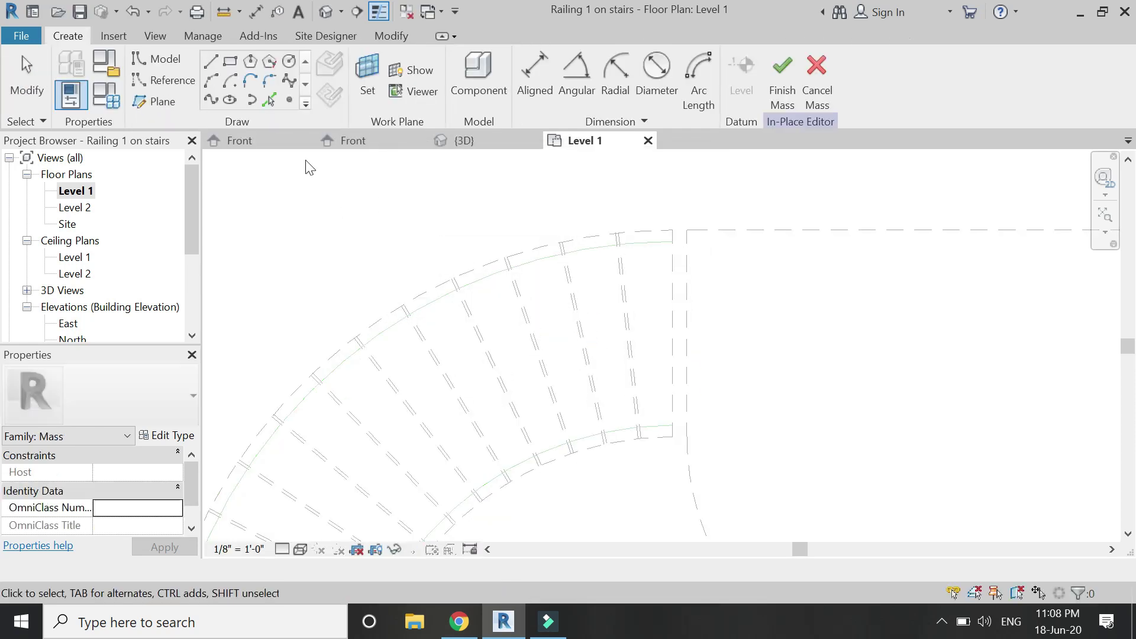
# Step: Create mass model lines by picking the four offset curves along the left staircase, with 0' 0" offset
pyautogui.click(267, 100)
pyautogui.click(597, 253)
pyautogui.scroll(2, 612, 382)
pyautogui.click(627, 449)
pyautogui.scroll(-3, 653, 237)
pyautogui.scroll(-3, 545, 381)
pyautogui.scroll(5, 469, 431)
pyautogui.click(410, 354)
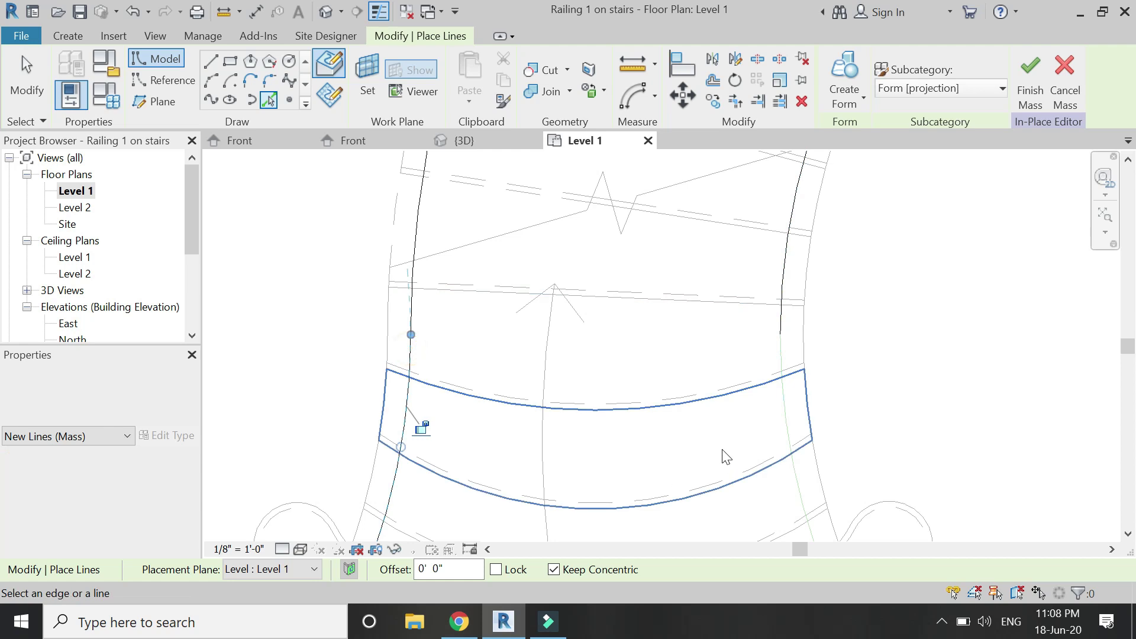
pyautogui.click(793, 398)
pyautogui.scroll(-3, 498, 456)
pyautogui.press('Escape')
pyautogui.press('Escape')
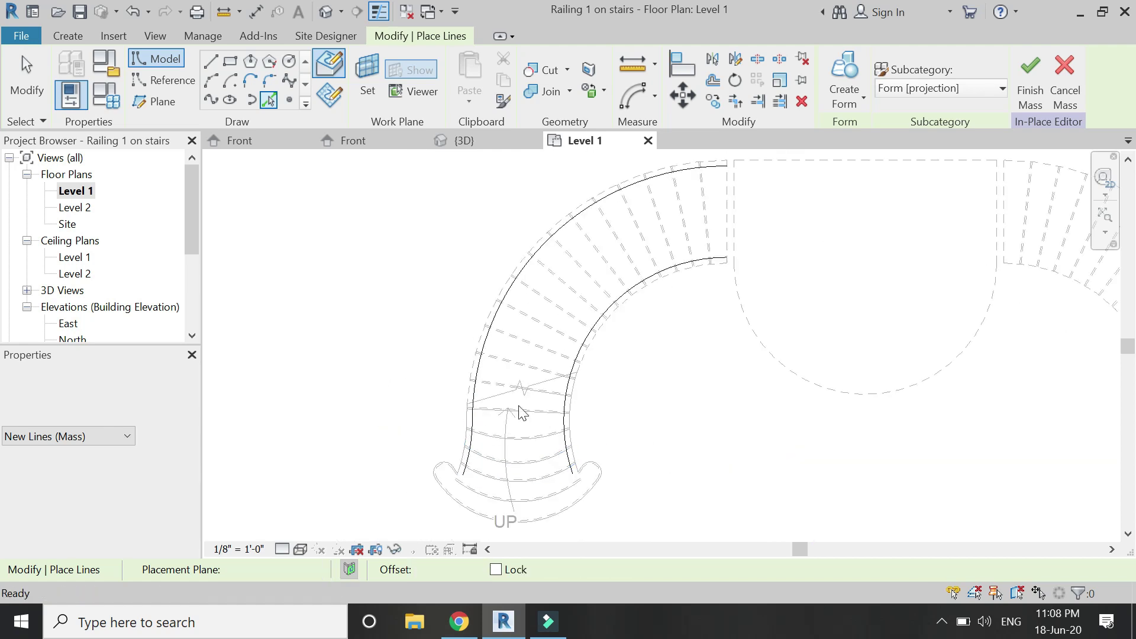
# Step: Divide the long outer mass curve with Divide Path and set its number of points to 15
pyautogui.scroll(4, 651, 266)
pyautogui.scroll(1, 669, 249)
pyautogui.click(634, 267)
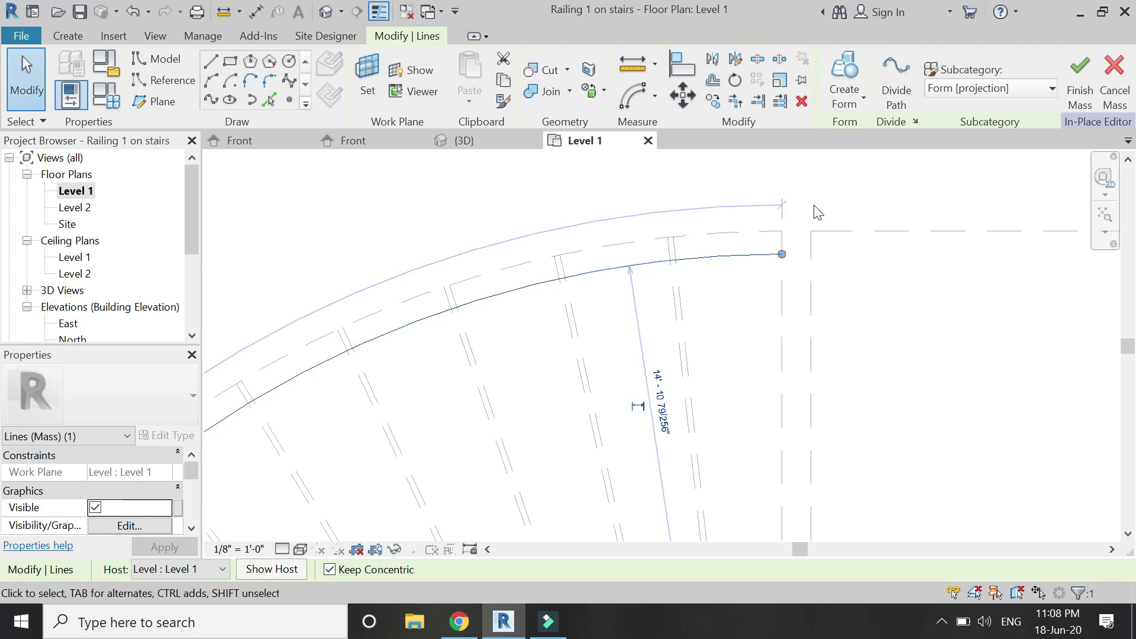
pyautogui.click(839, 105)
pyautogui.click(839, 106)
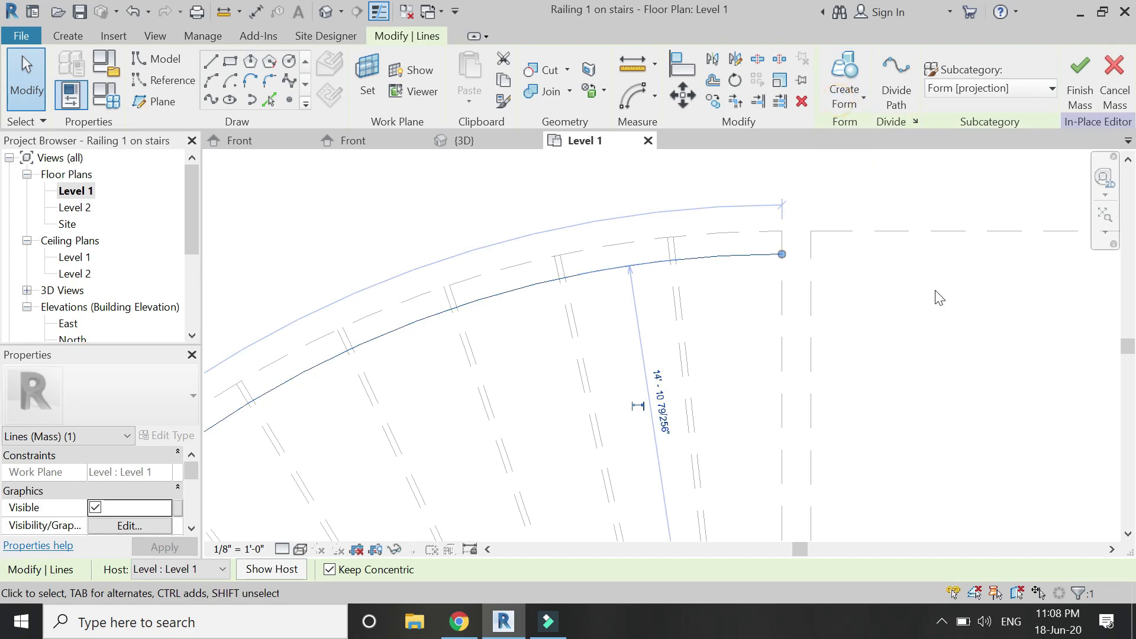
pyautogui.click(897, 83)
pyautogui.scroll(-2, 767, 186)
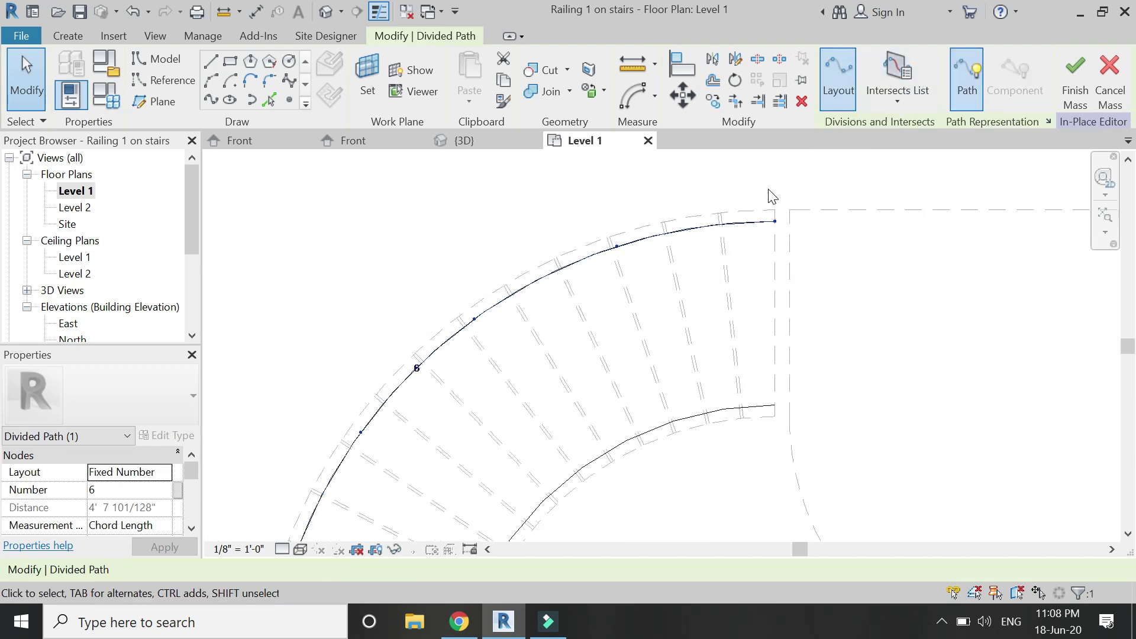
pyautogui.scroll(2, 472, 360)
pyautogui.click(448, 334)
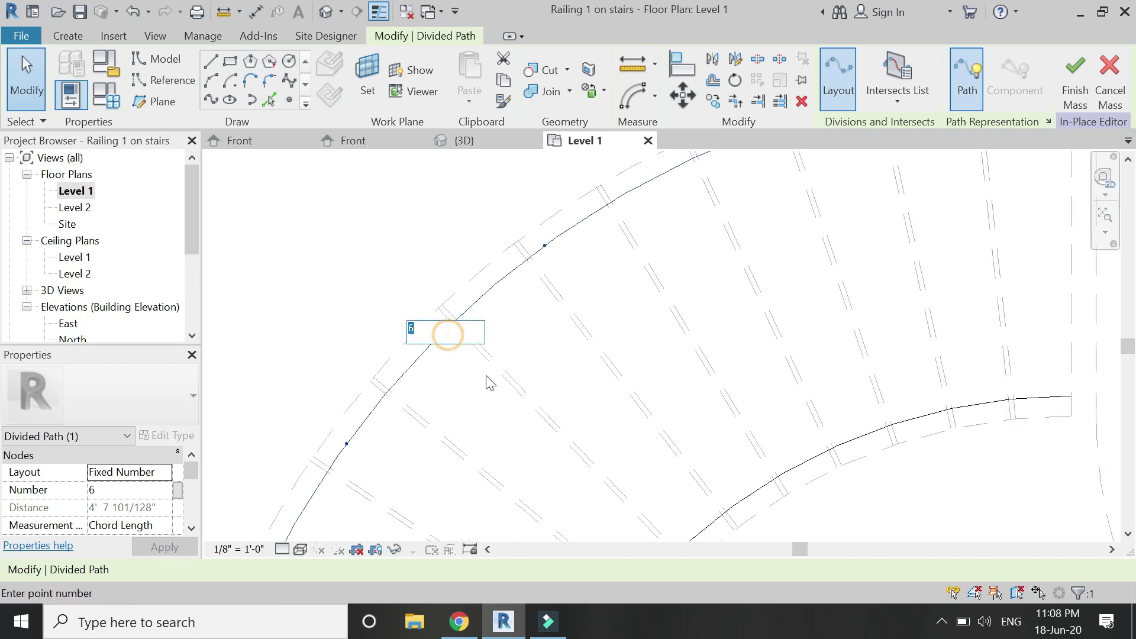
pyautogui.write('15')
pyautogui.press('Return')
# Step: Set the long outer divided path's number of points to 30
pyautogui.scroll(-2, 388, 361)
pyautogui.click(419, 336)
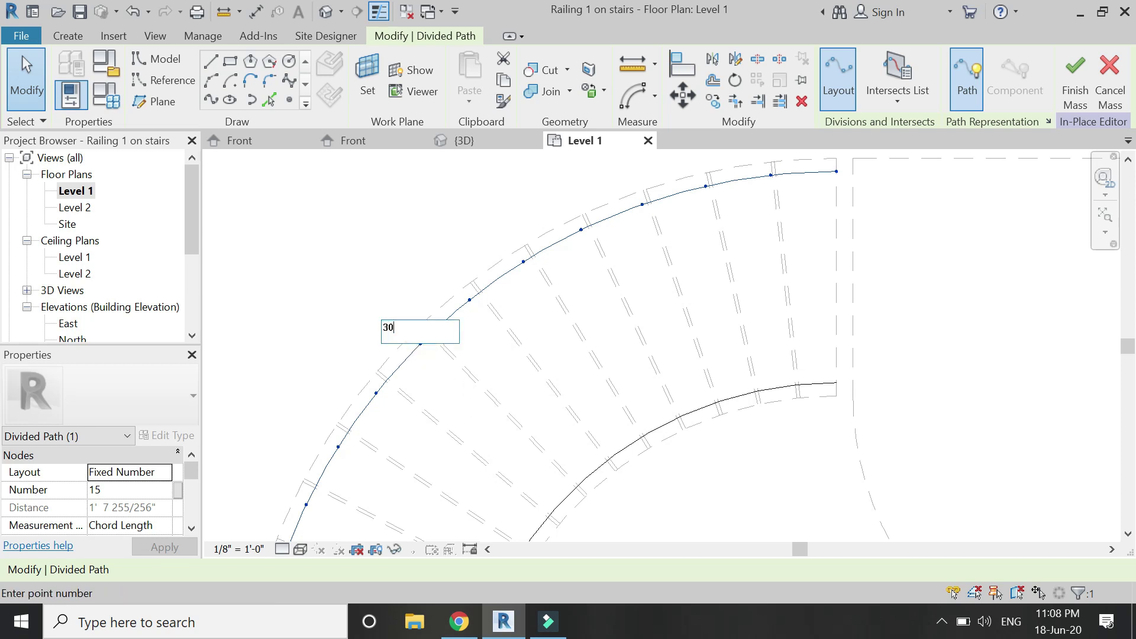
pyautogui.press('Return')
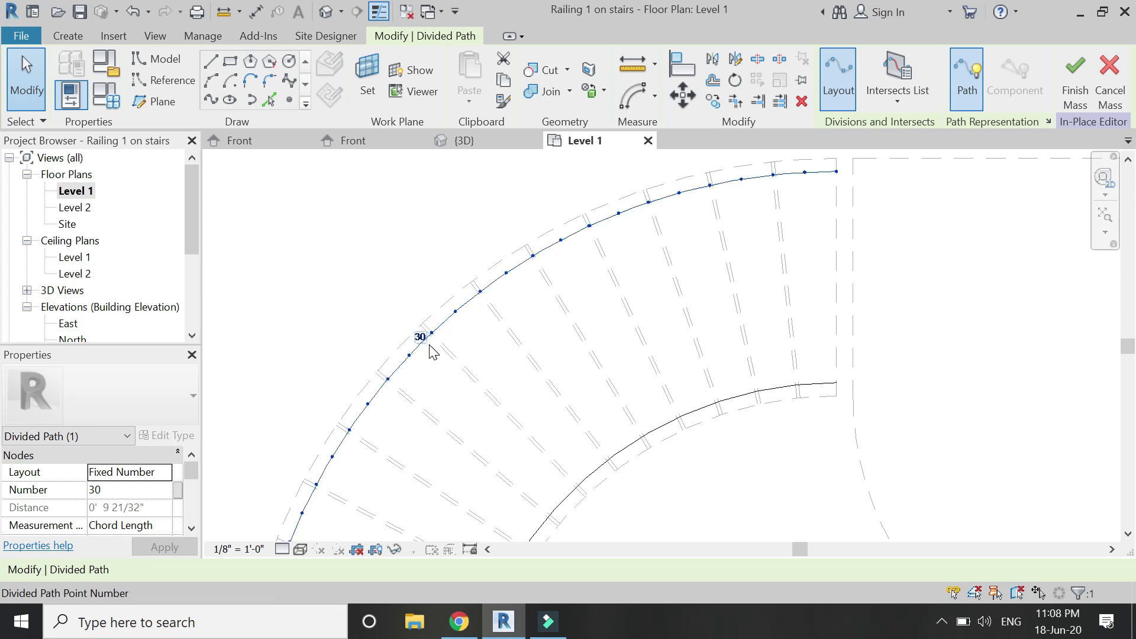
pyautogui.scroll(2, 629, 247)
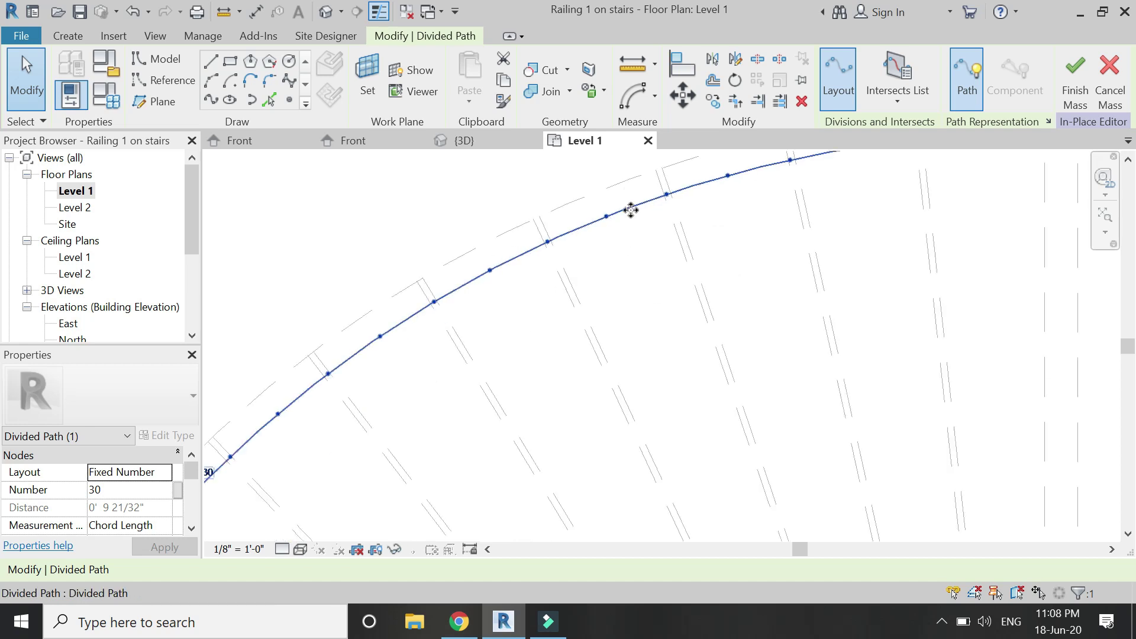
pyautogui.scroll(-2, 459, 256)
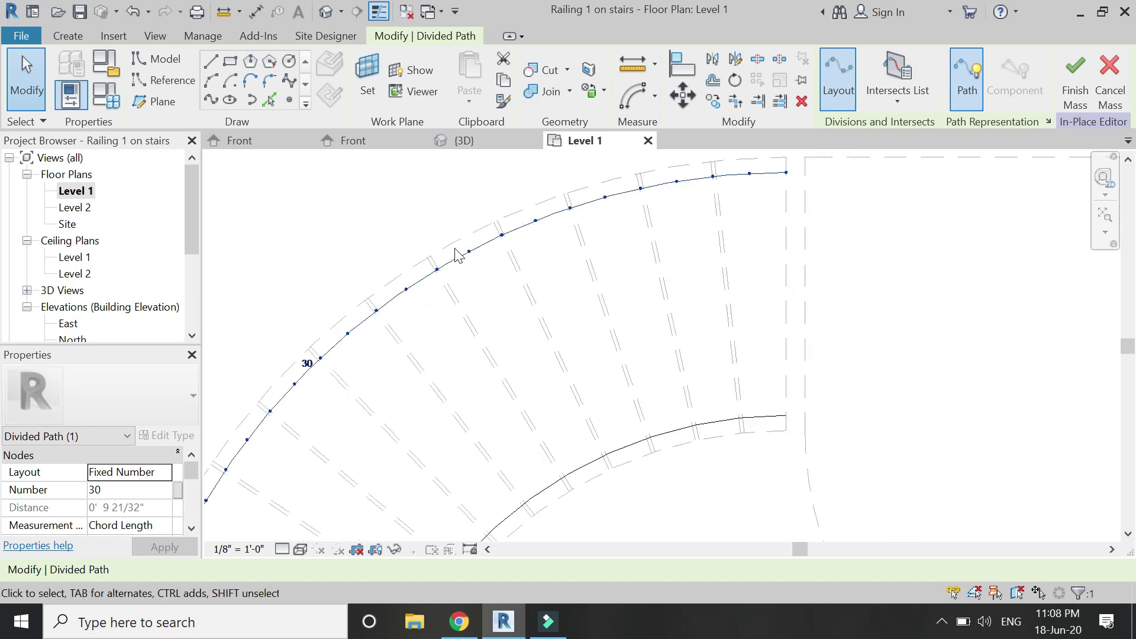
# Step: Divide the short outer curve at the staircase's flared lower end and set its number of points to 5
pyautogui.click(530, 346)
pyautogui.scroll(-3, 568, 279)
pyautogui.scroll(2, 426, 465)
pyautogui.scroll(1, 426, 465)
pyautogui.click(398, 441)
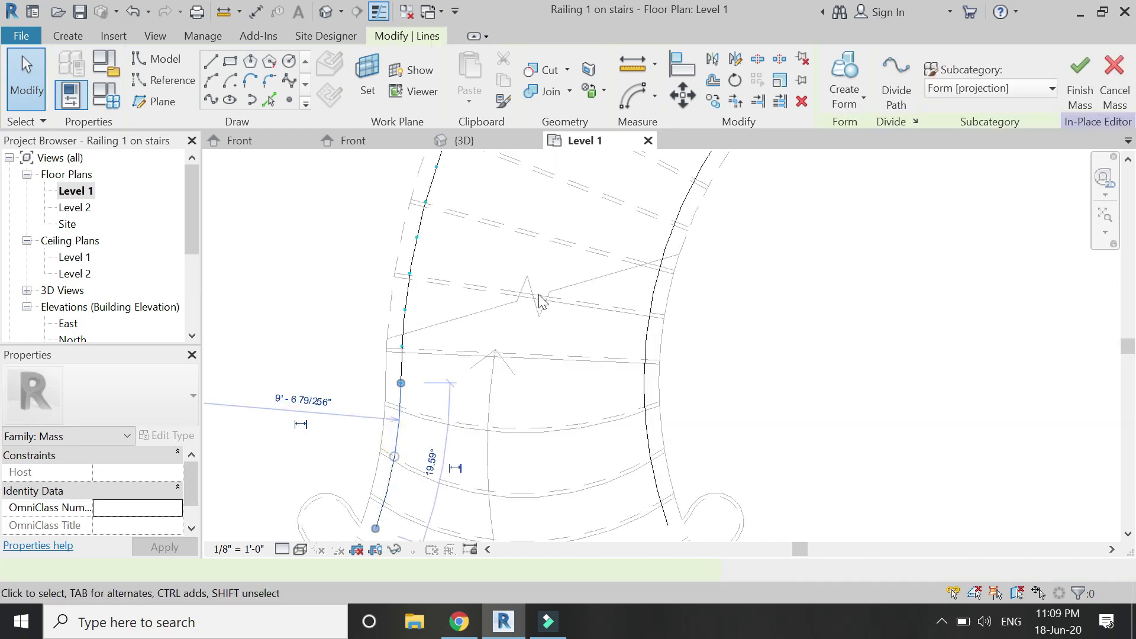
pyautogui.scroll(3, 592, 302)
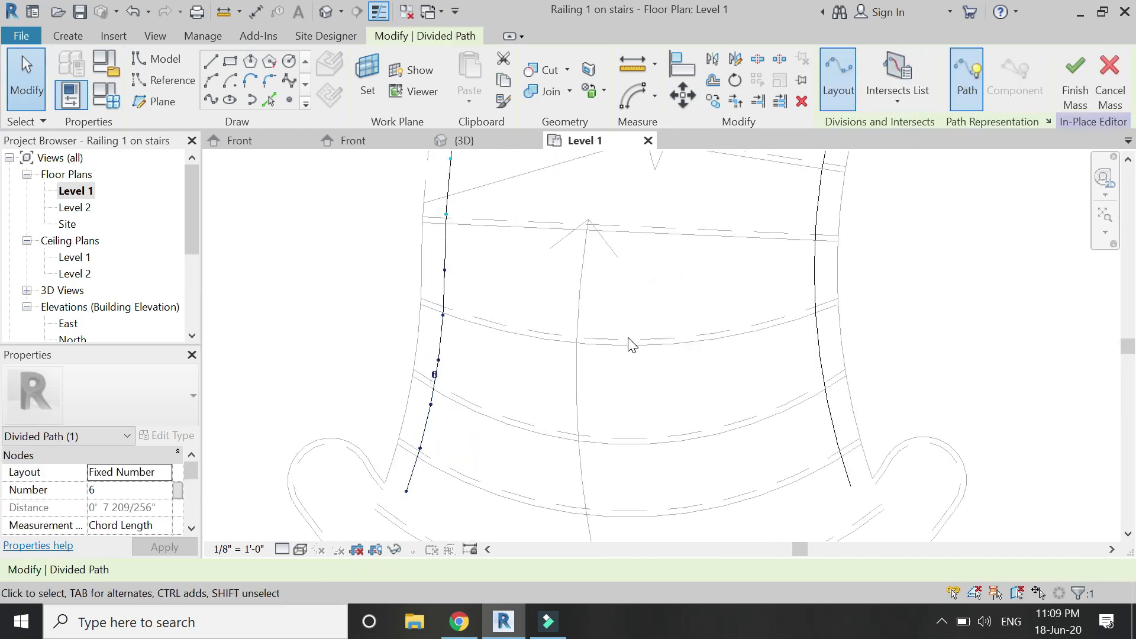
pyautogui.click(433, 374)
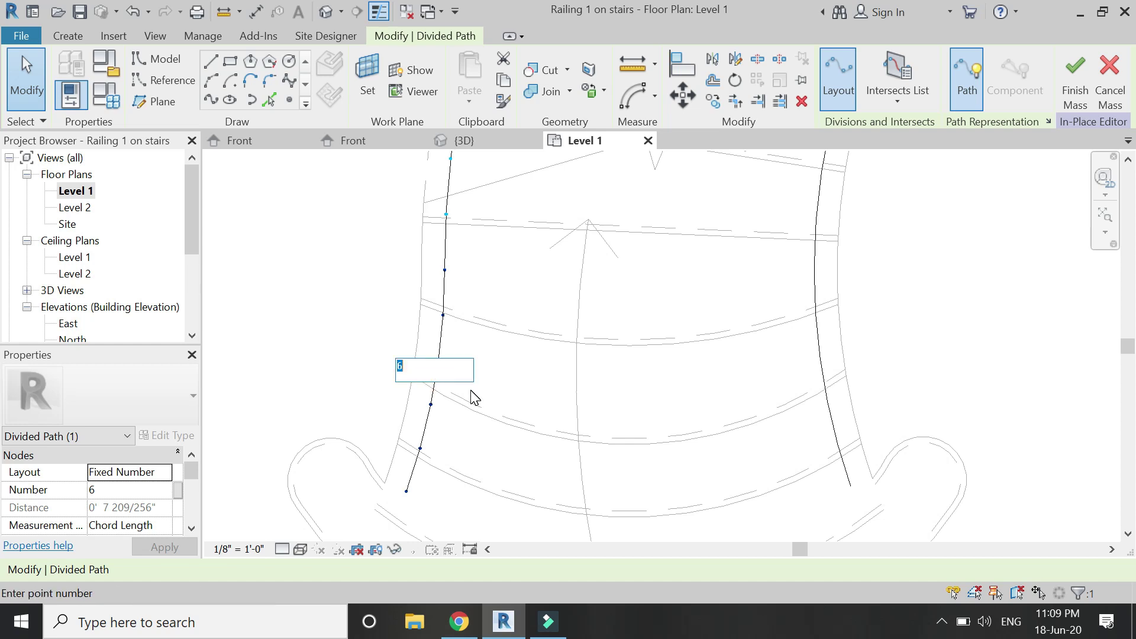
pyautogui.write('5')
pyautogui.click(518, 376)
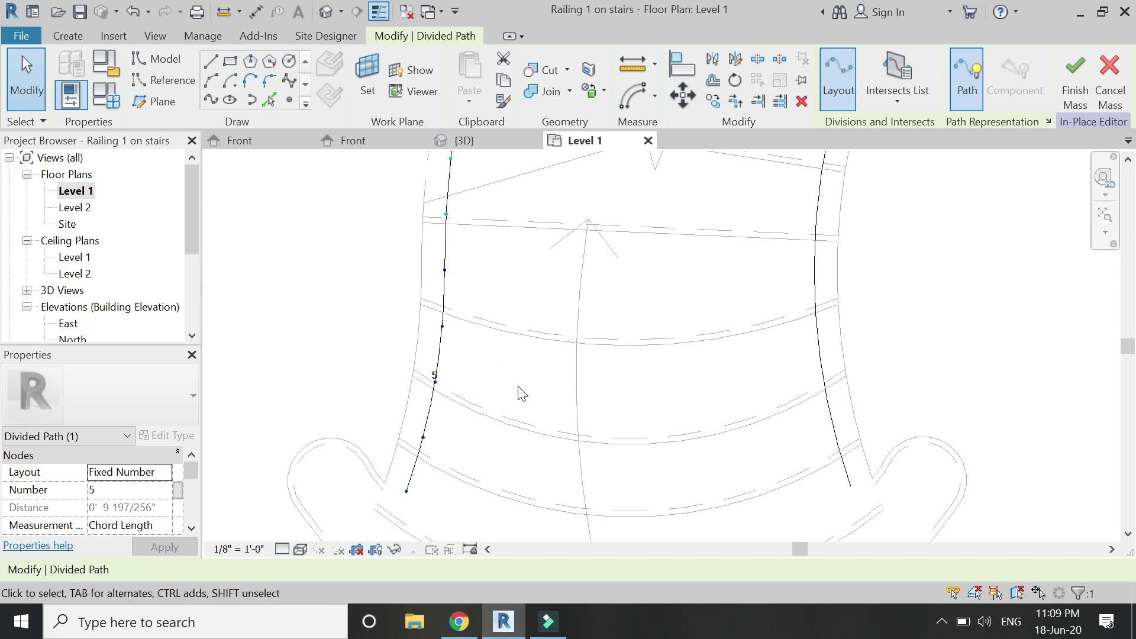
pyautogui.press('Escape')
# Step: Divide the short inner curve at the flared lower end and set its number of points to 5
pyautogui.scroll(-3, 355, 507)
pyautogui.click(568, 438)
pyautogui.click(970, 77)
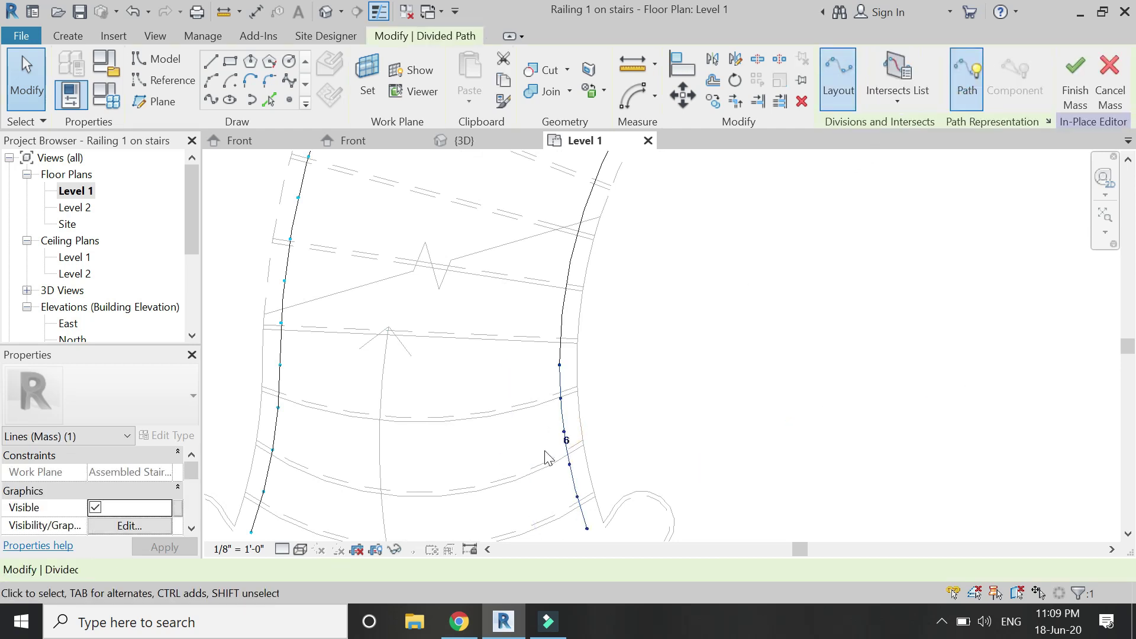
pyautogui.click(565, 438)
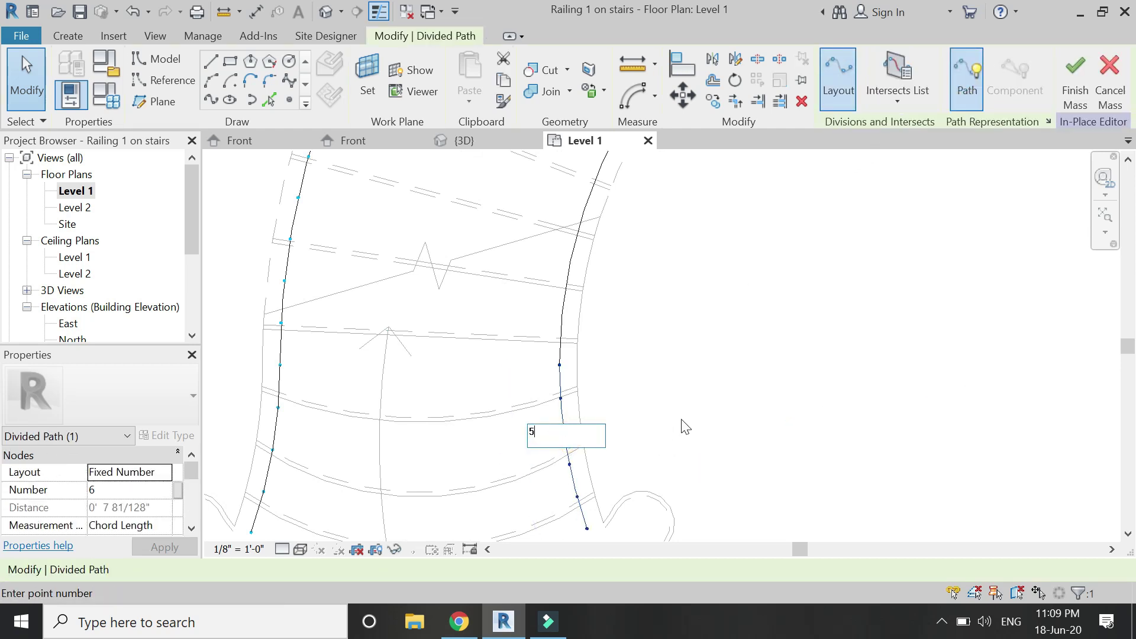
pyautogui.write('5')
pyautogui.press('Return')
# Step: Divide the long inner mass curve of the left staircase and set its number of points to 10
pyautogui.scroll(-3, 431, 477)
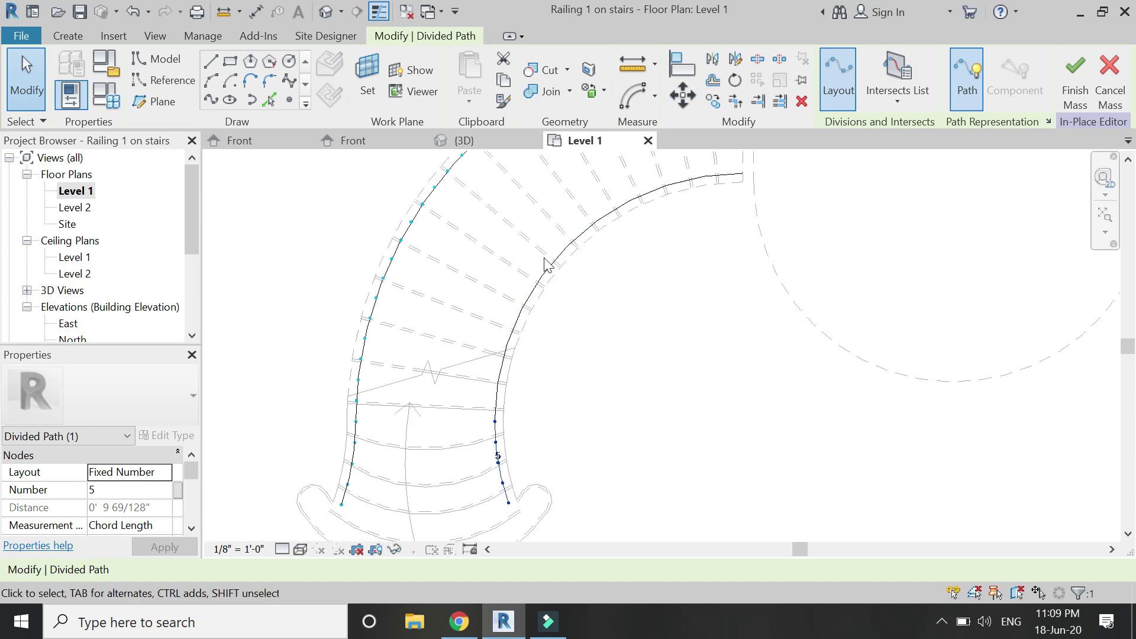
pyautogui.scroll(2, 547, 264)
pyautogui.click(533, 330)
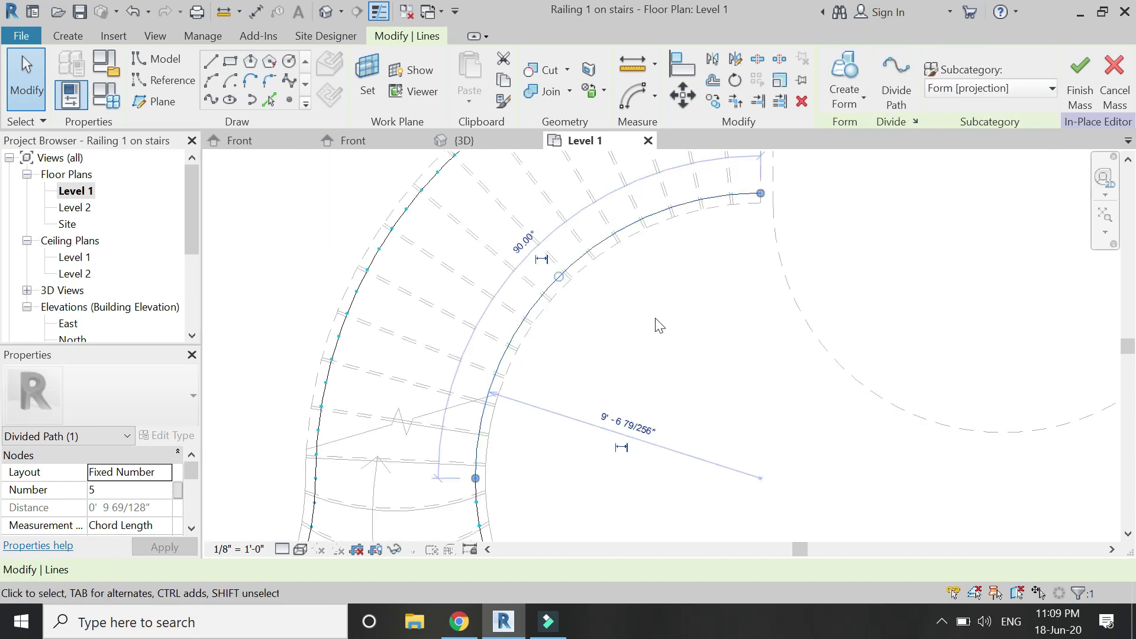
pyautogui.click(895, 83)
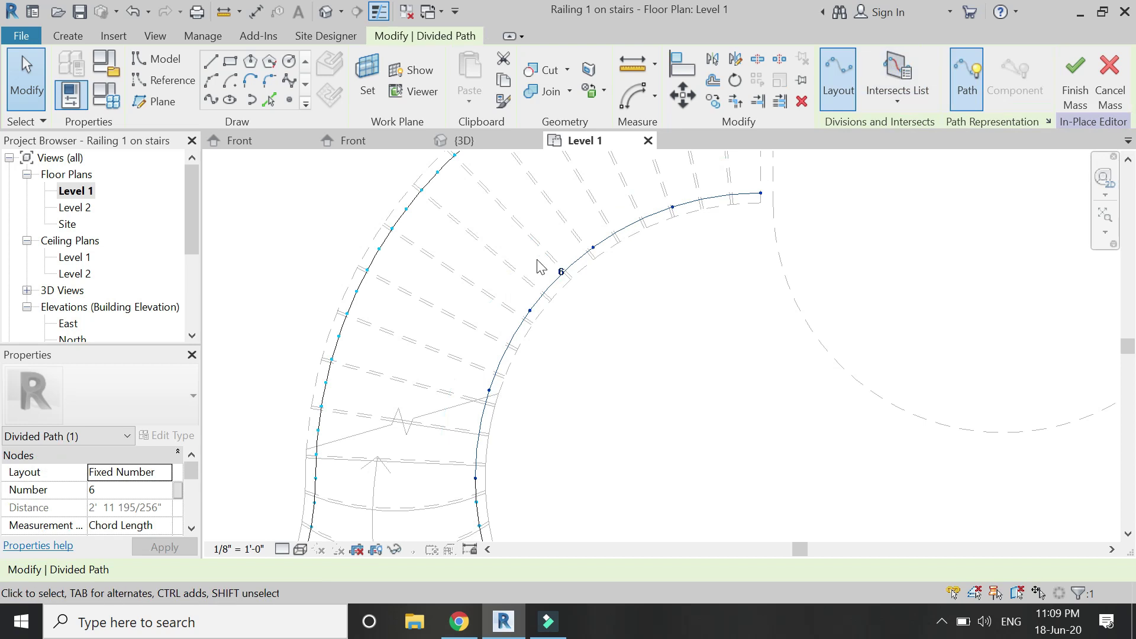
pyautogui.click(562, 273)
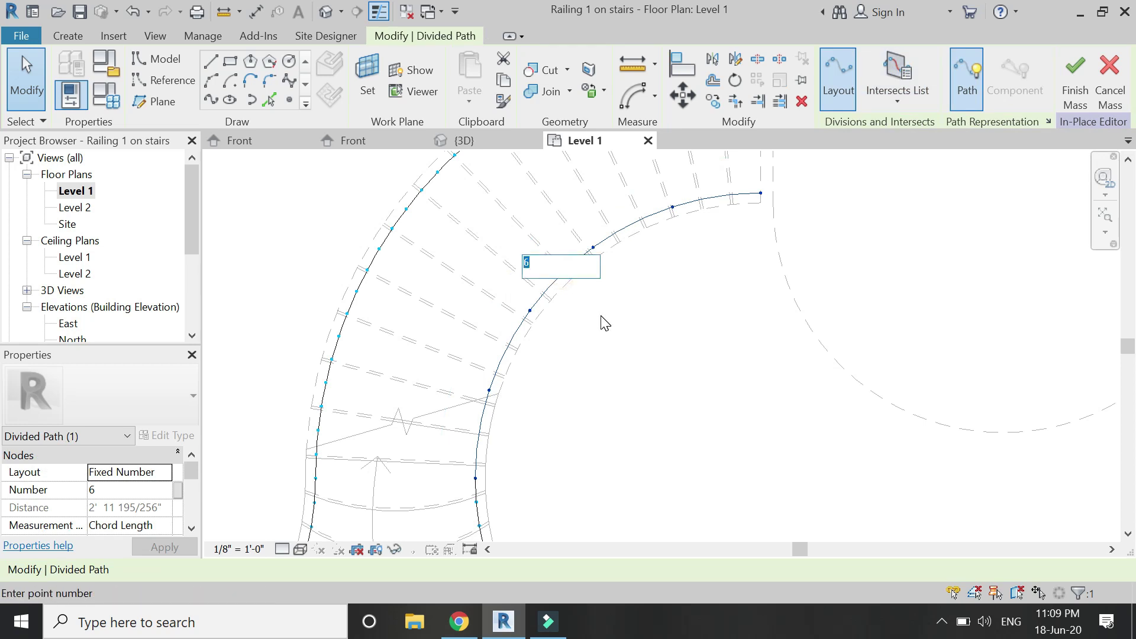
pyautogui.press('Return')
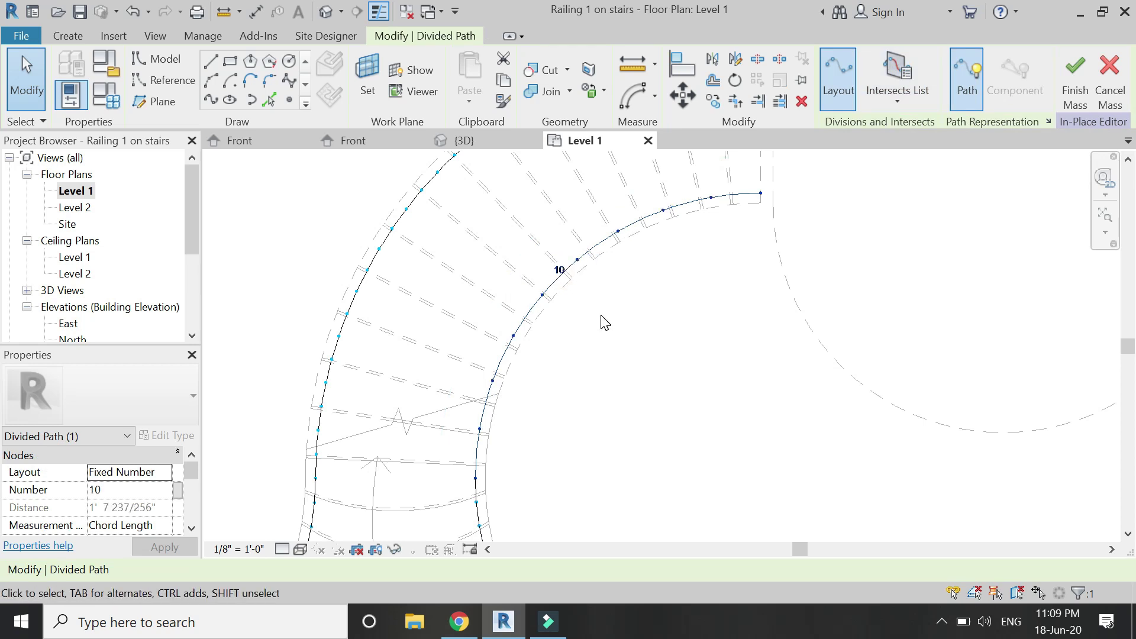
# Step: Adjust the long inner divided path's number of points, trying values such as 15 and 14, and finish the mass
pyautogui.click(563, 271)
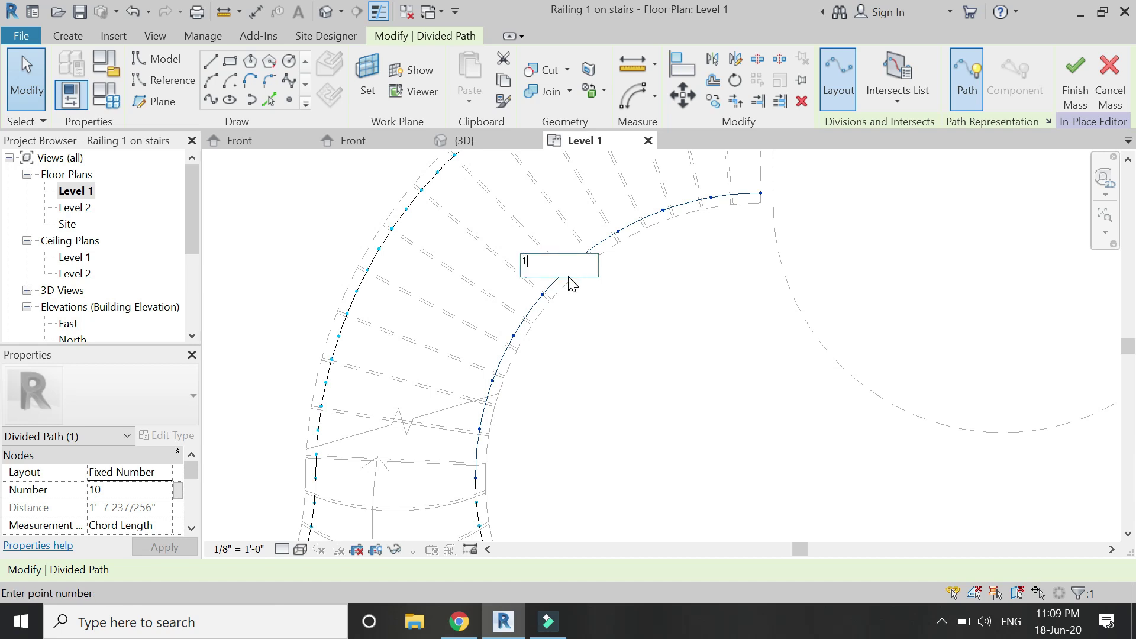
pyautogui.press('Return')
pyautogui.click(560, 272)
pyautogui.press('Return')
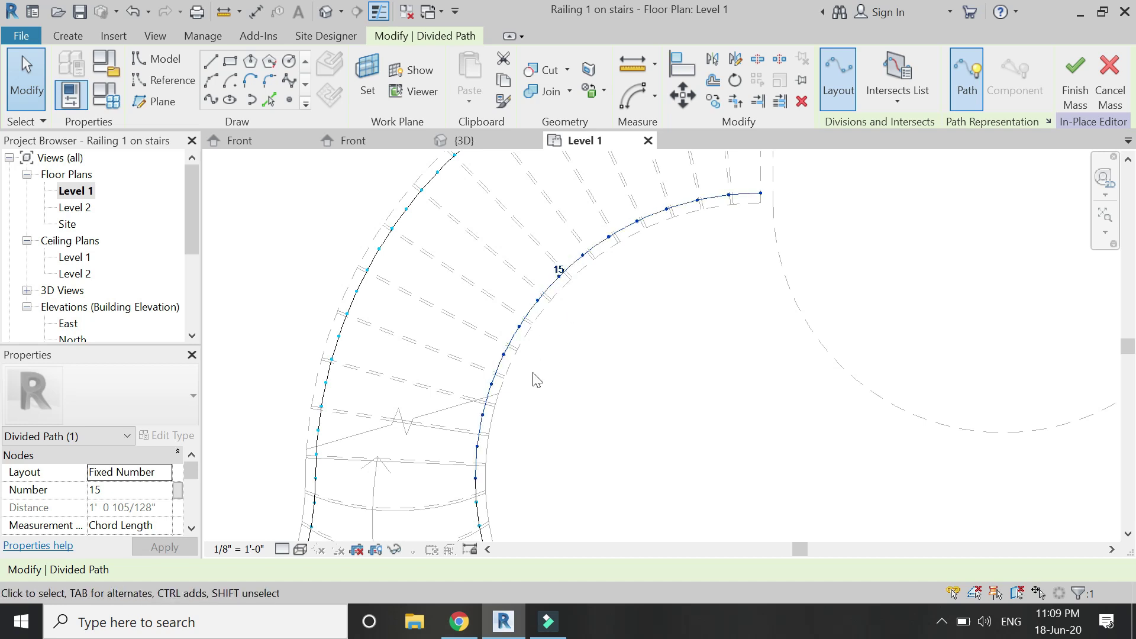
pyautogui.click(559, 271)
pyautogui.write('1')
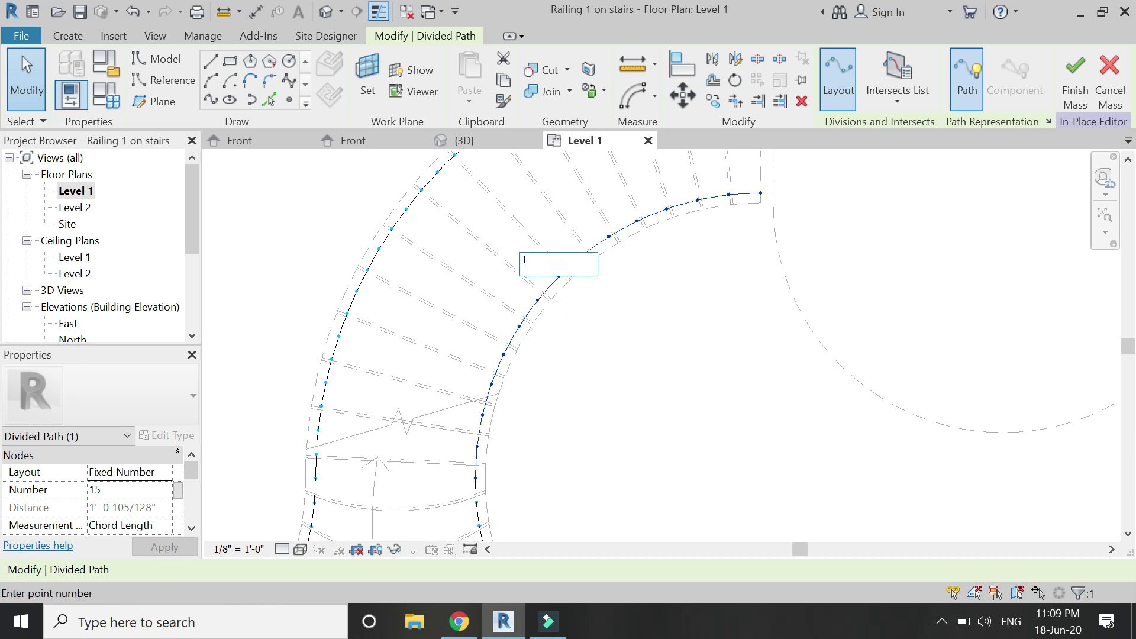
pyautogui.write('4')
pyautogui.press('Return')
pyautogui.click(560, 270)
pyautogui.write('1')
pyautogui.press('Return')
pyautogui.press('Escape')
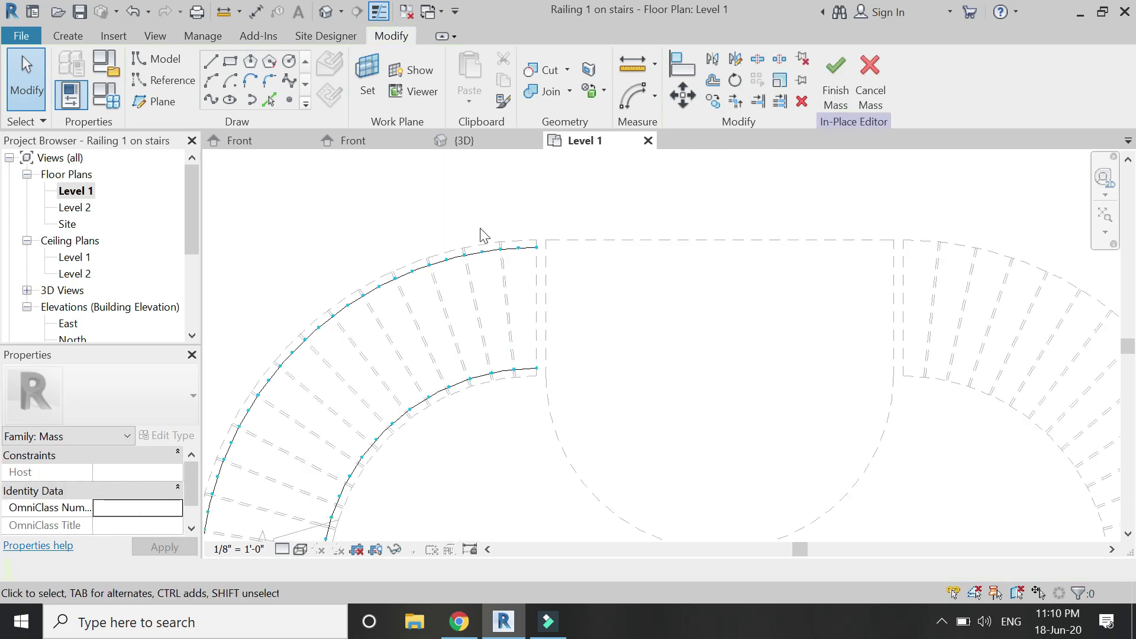
pyautogui.click(835, 77)
pyautogui.click(1123, 520)
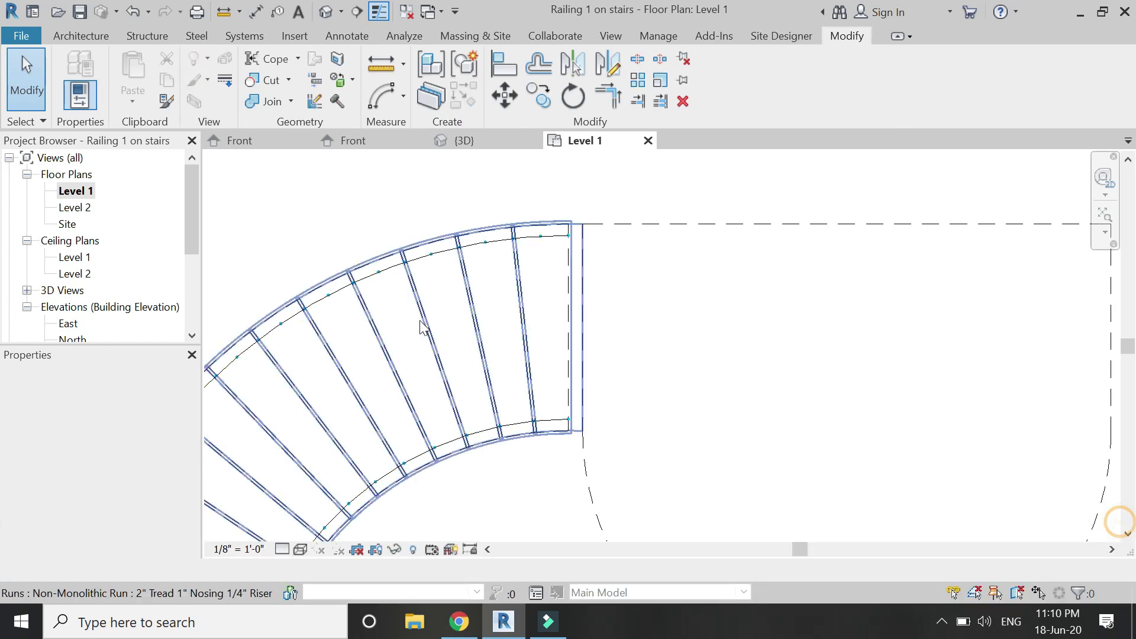
# Step: Load the baluster design 2 family into Railing 1 on stairs.rvt without placing an instance
pyautogui.click(264, 140)
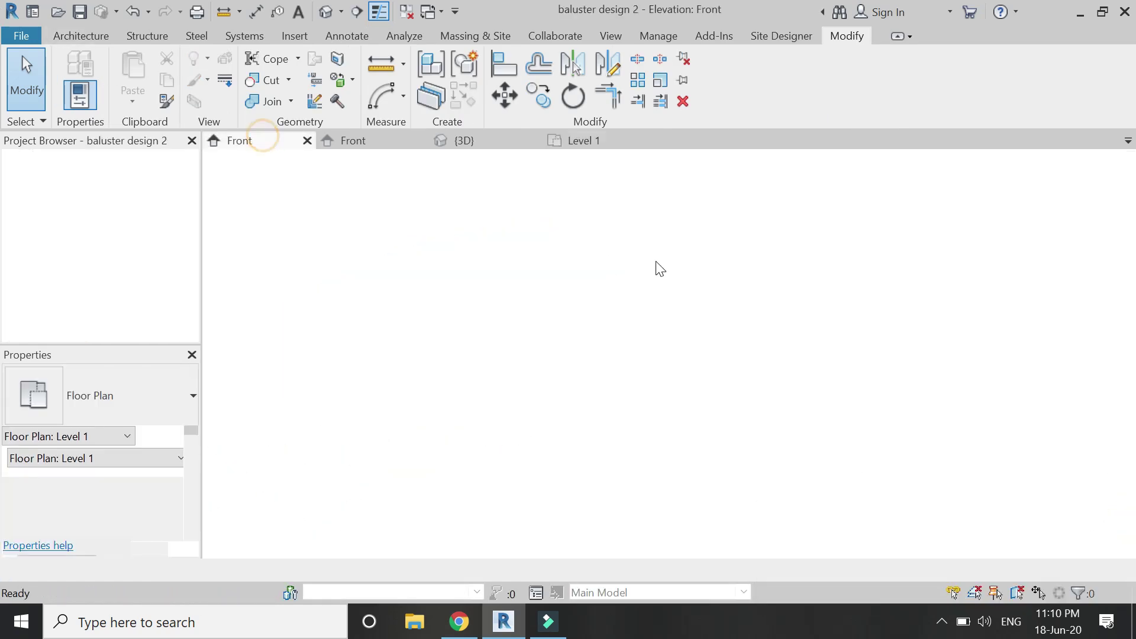
pyautogui.click(671, 91)
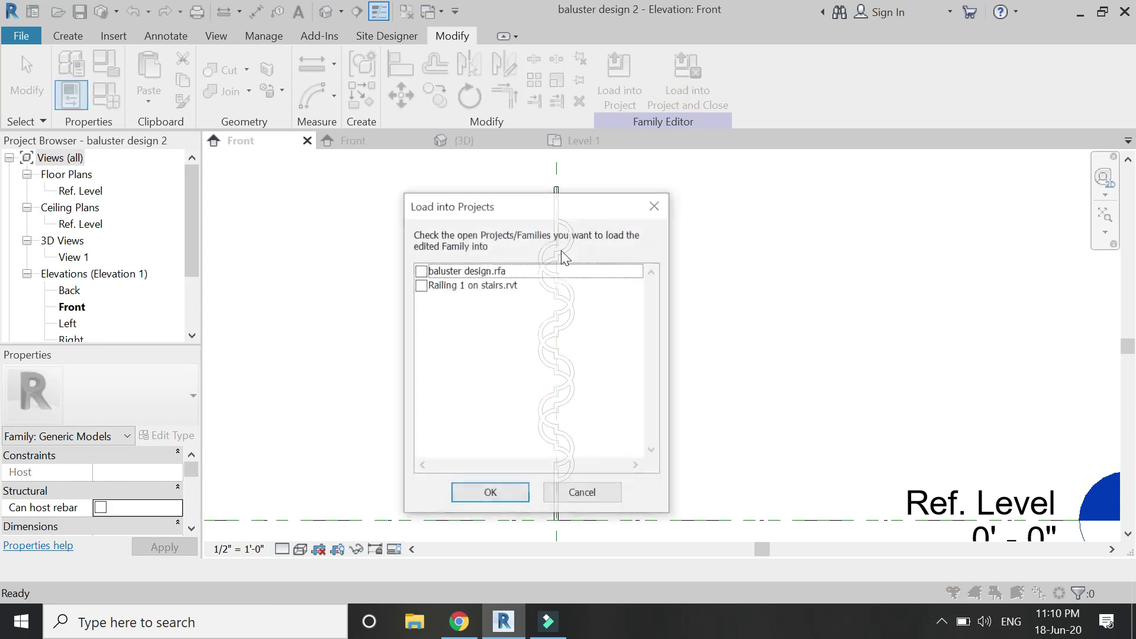
pyautogui.click(420, 287)
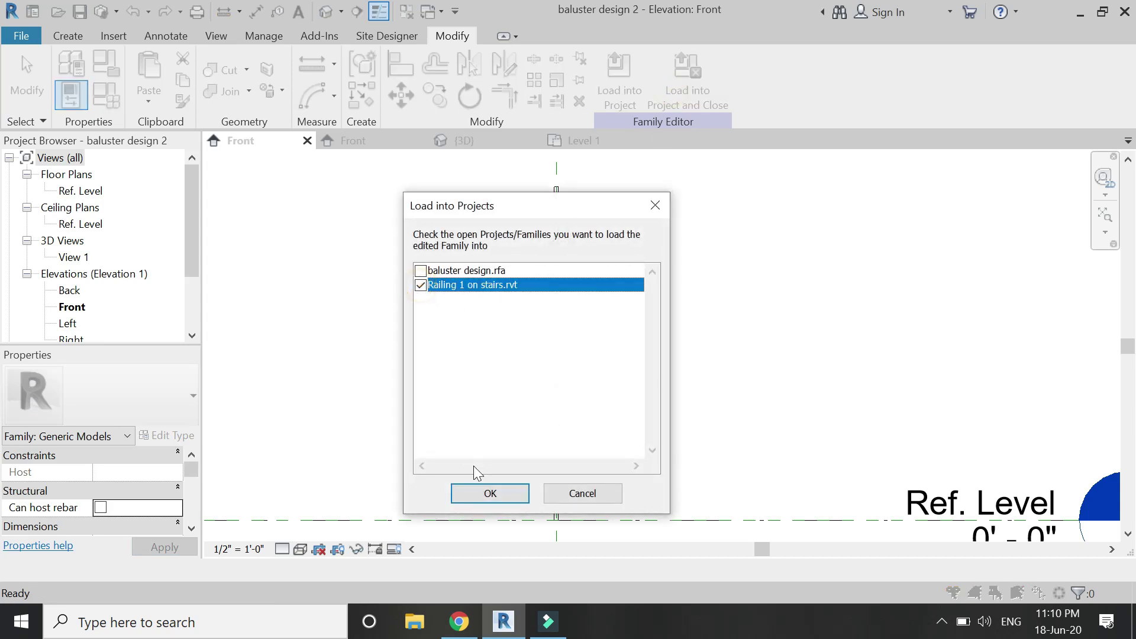
pyautogui.click(490, 493)
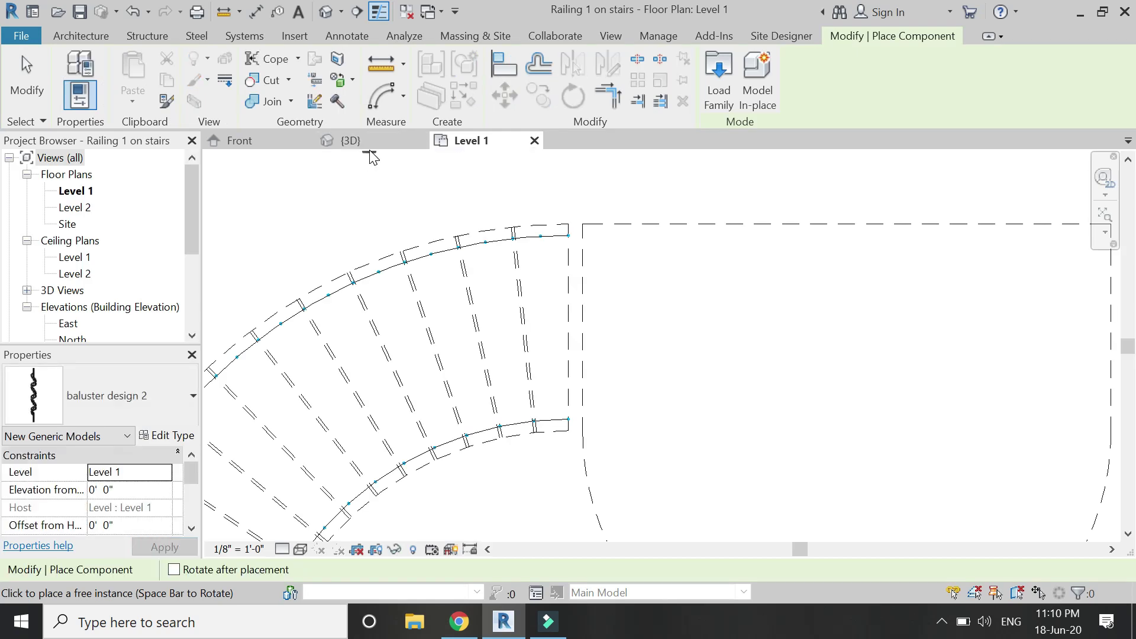
pyautogui.press('Escape')
pyautogui.press('Escape')
# Step: Load the baluster design family into Railing 1 on stairs and place its first instance on the outer divided curve near the landing
pyautogui.click(246, 143)
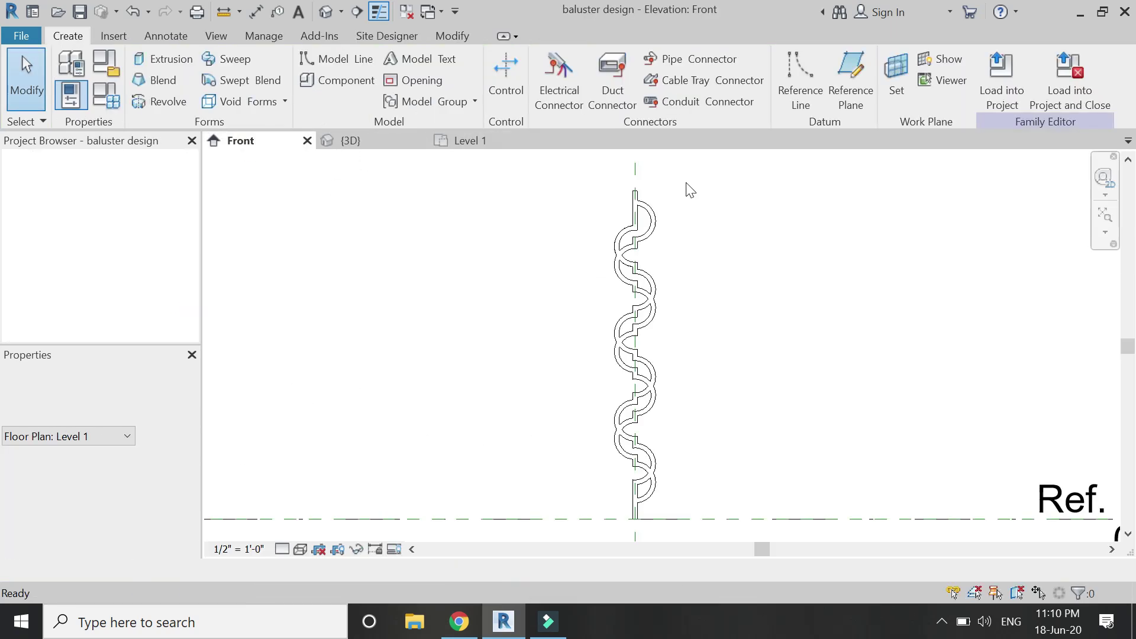
pyautogui.click(1004, 88)
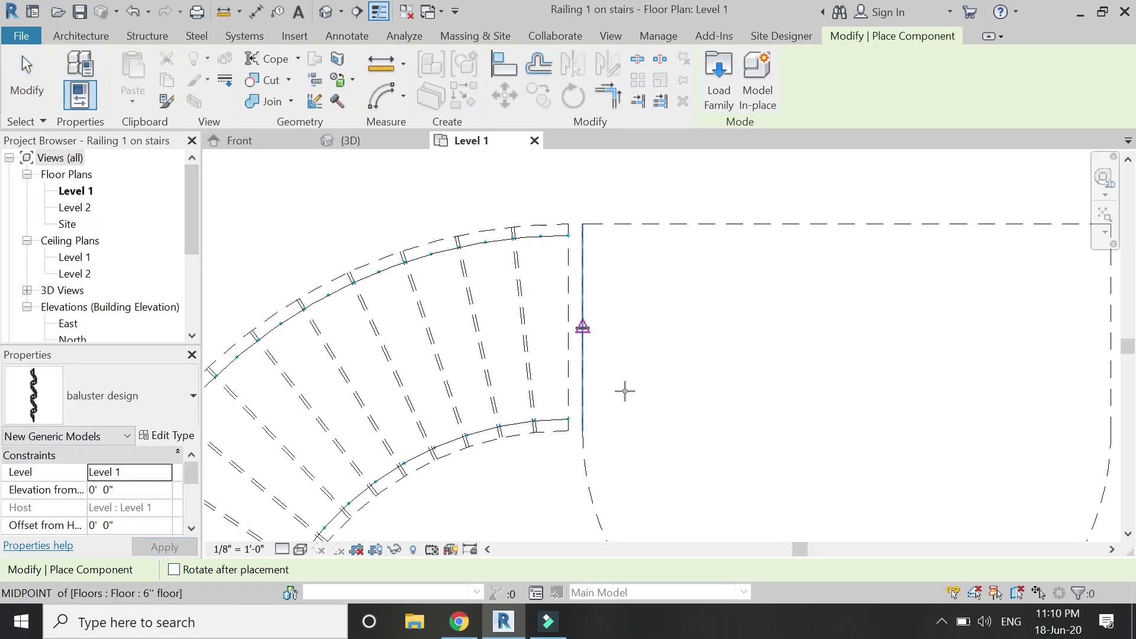
pyautogui.scroll(5, 512, 208)
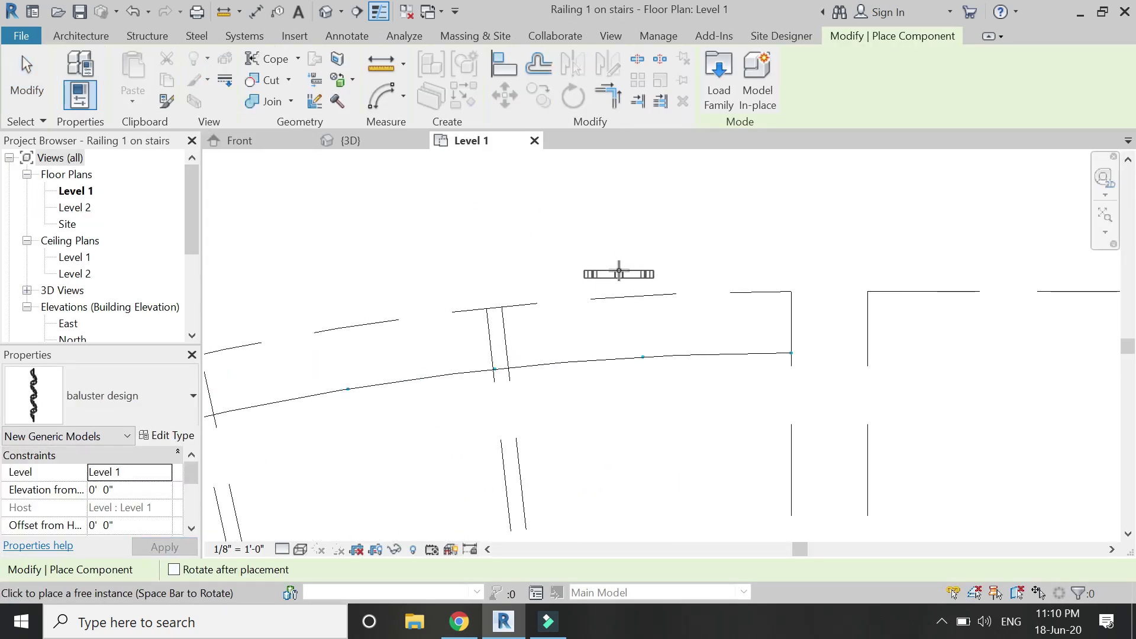
pyautogui.scroll(-2, 651, 356)
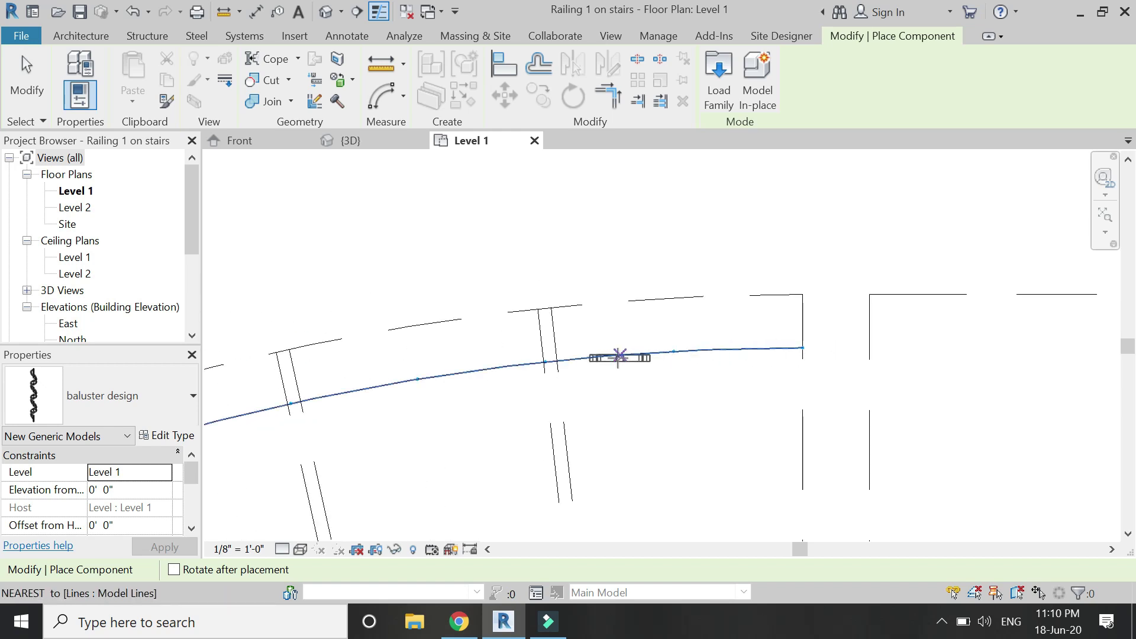
pyautogui.scroll(2, 620, 356)
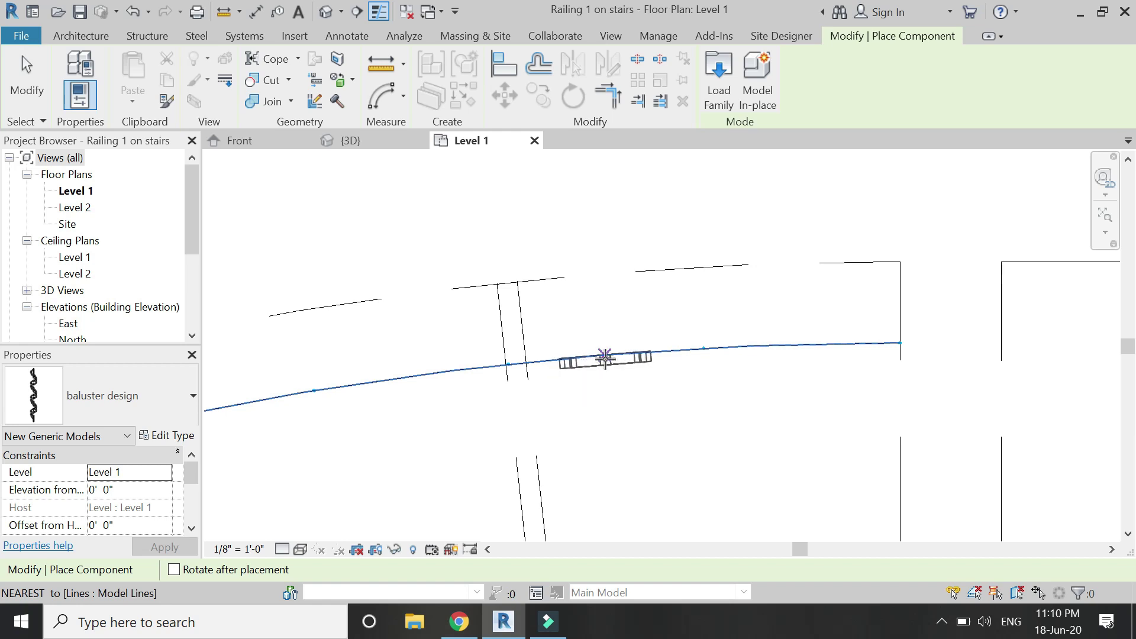
pyautogui.click(605, 358)
# Step: Continue placing baluster design instances down the outer divided curve of the left staircase, one just past each tread line and aligned with the curve
pyautogui.scroll(2, 596, 380)
pyautogui.scroll(-3, 480, 365)
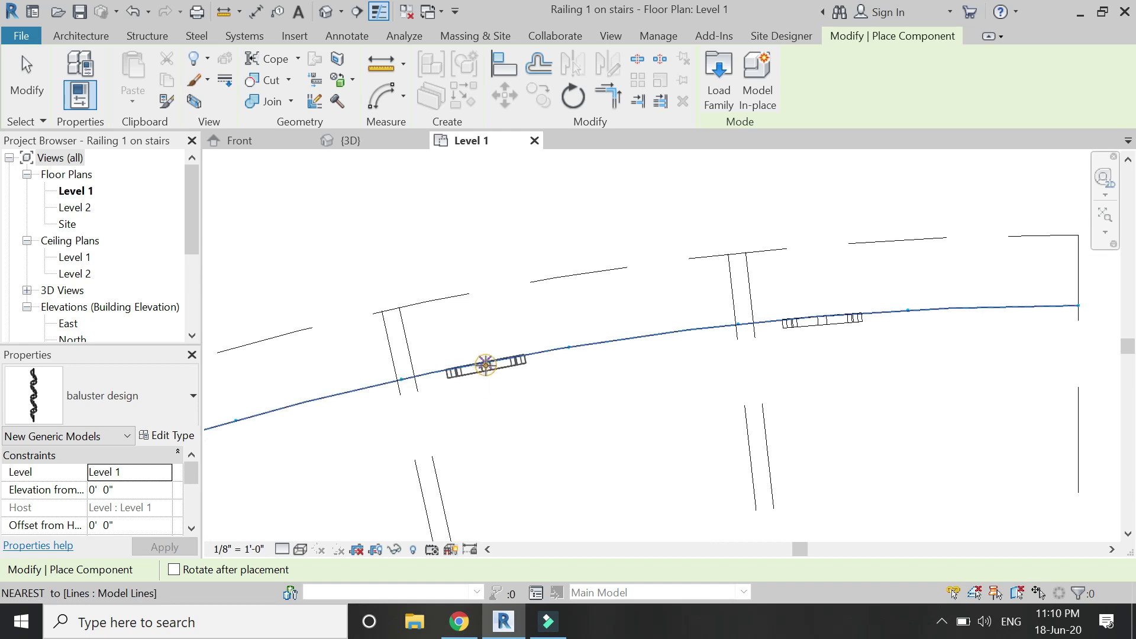
pyautogui.scroll(-3, 486, 365)
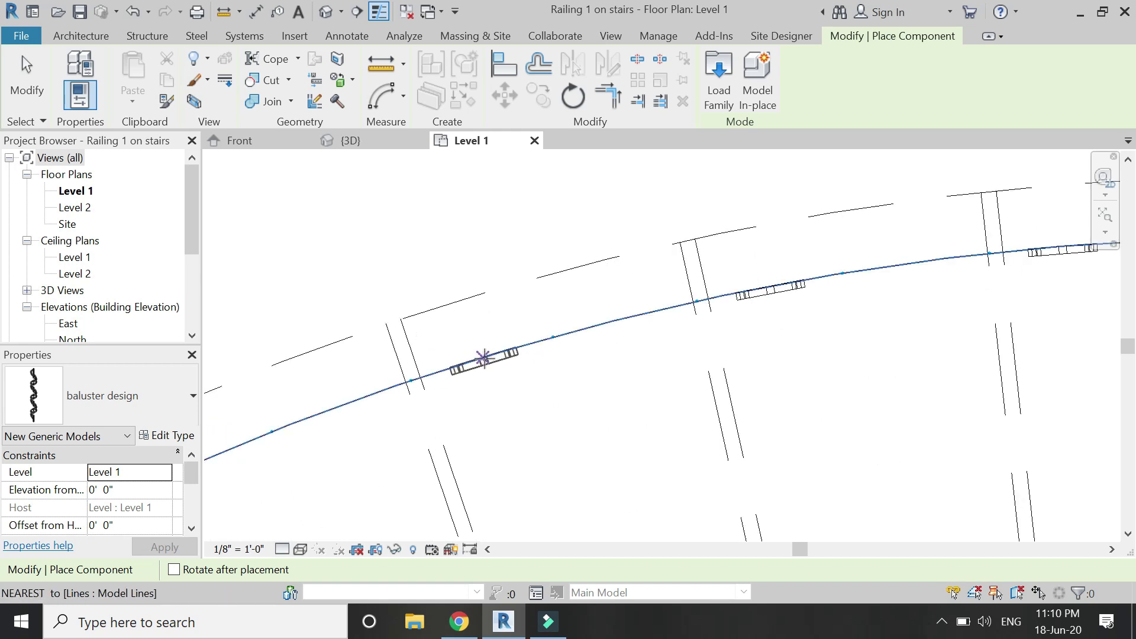
pyautogui.scroll(-2, 500, 385)
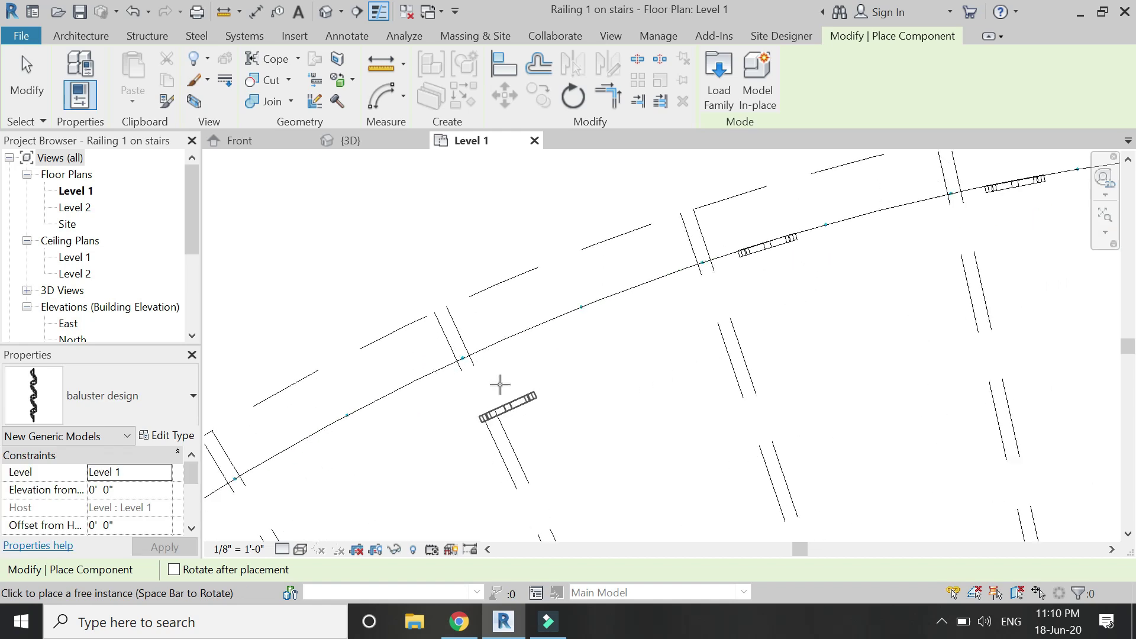
pyautogui.scroll(1, 500, 385)
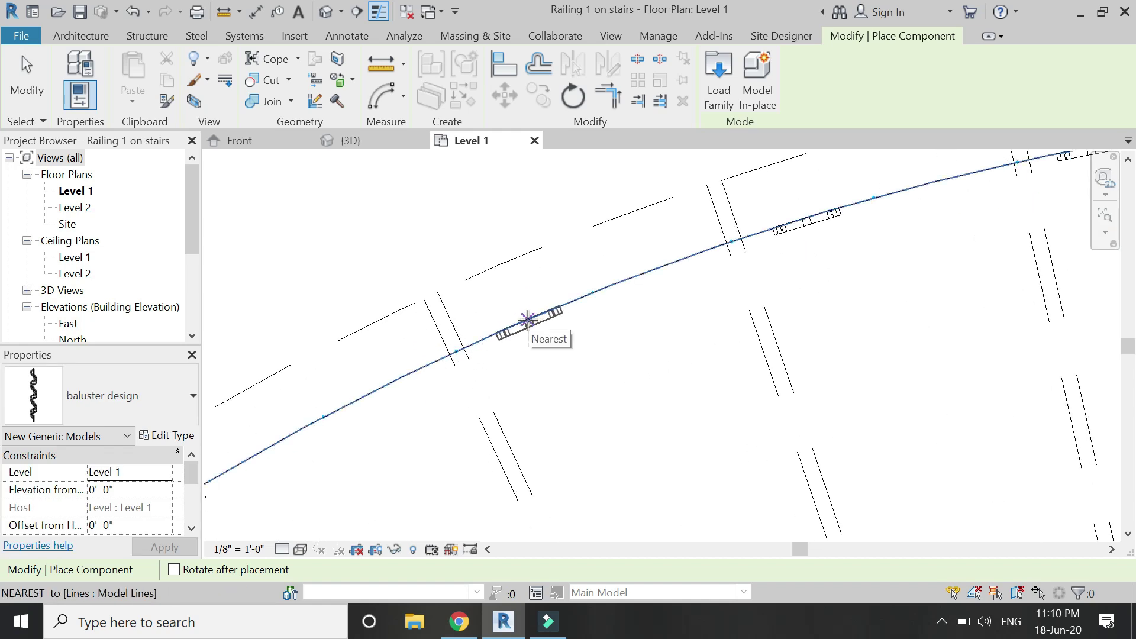
pyautogui.scroll(-2, 525, 413)
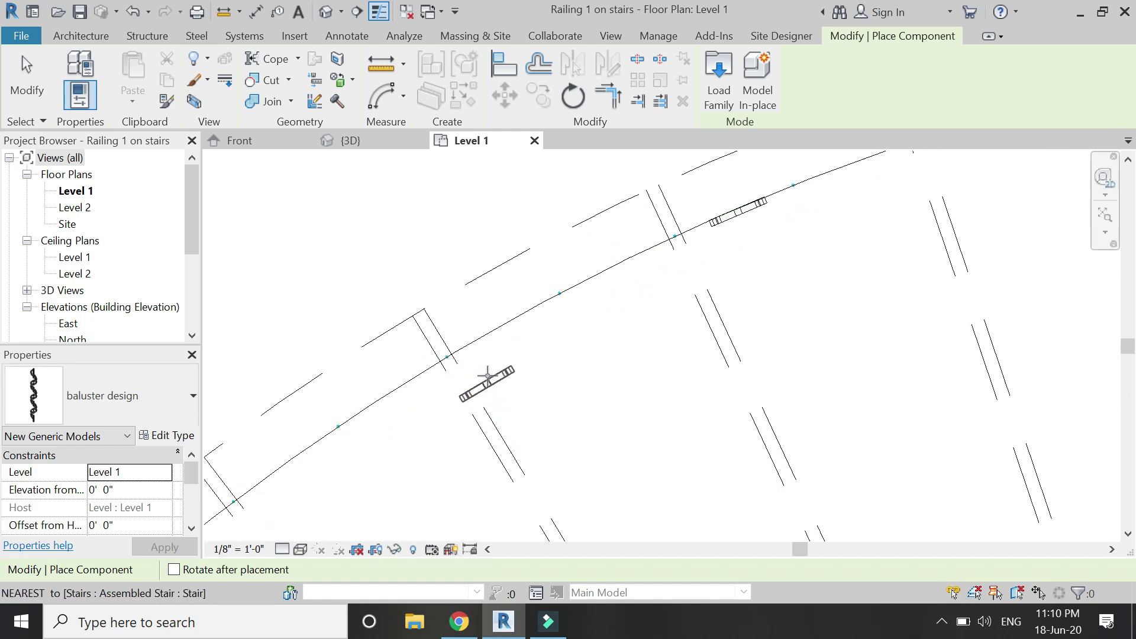
pyautogui.scroll(2, 507, 419)
pyautogui.scroll(-2, 520, 329)
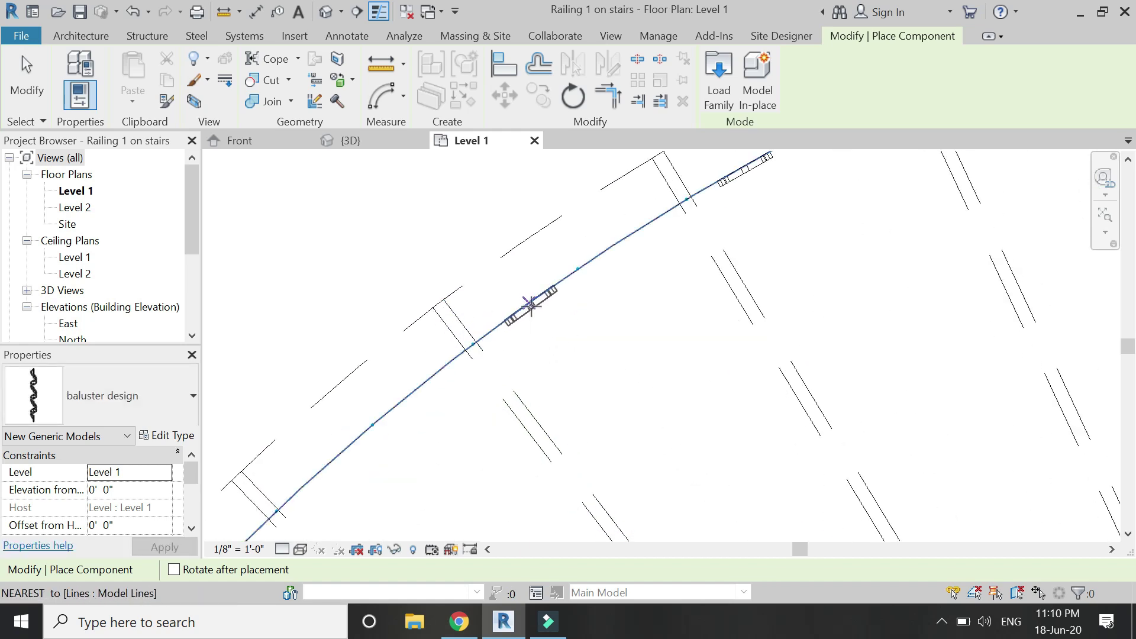
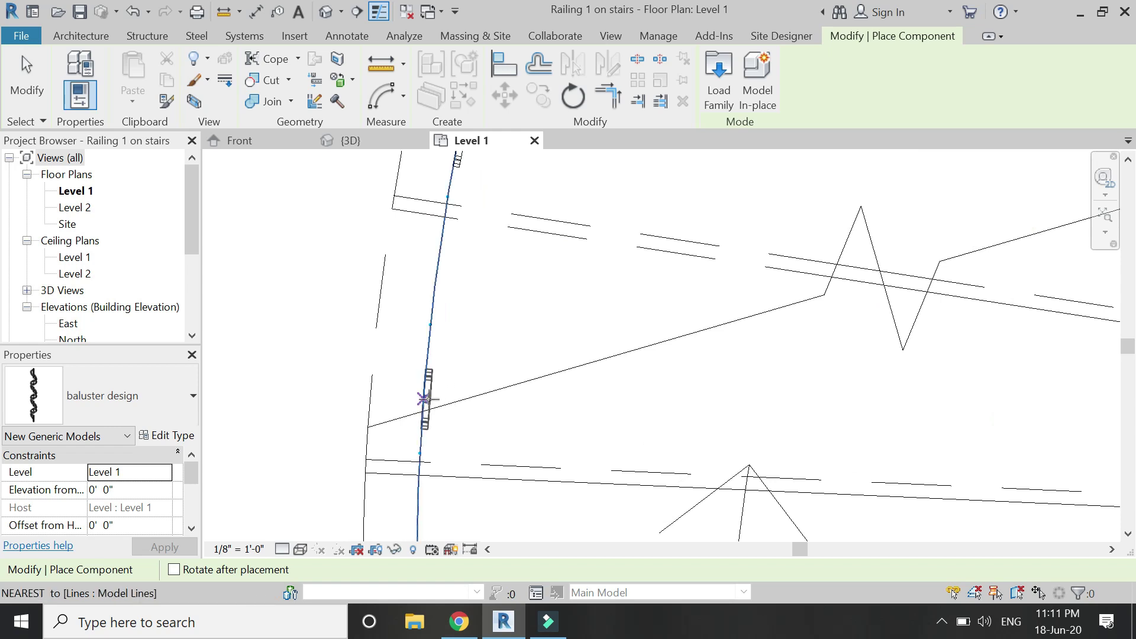
# Step: Place baluster design instances on the outer curve around the stair break line and the first curved tread below the arrow
pyautogui.click(426, 393)
pyautogui.moveTo(426, 388); pyautogui.dragTo(472, 246, button='middle')
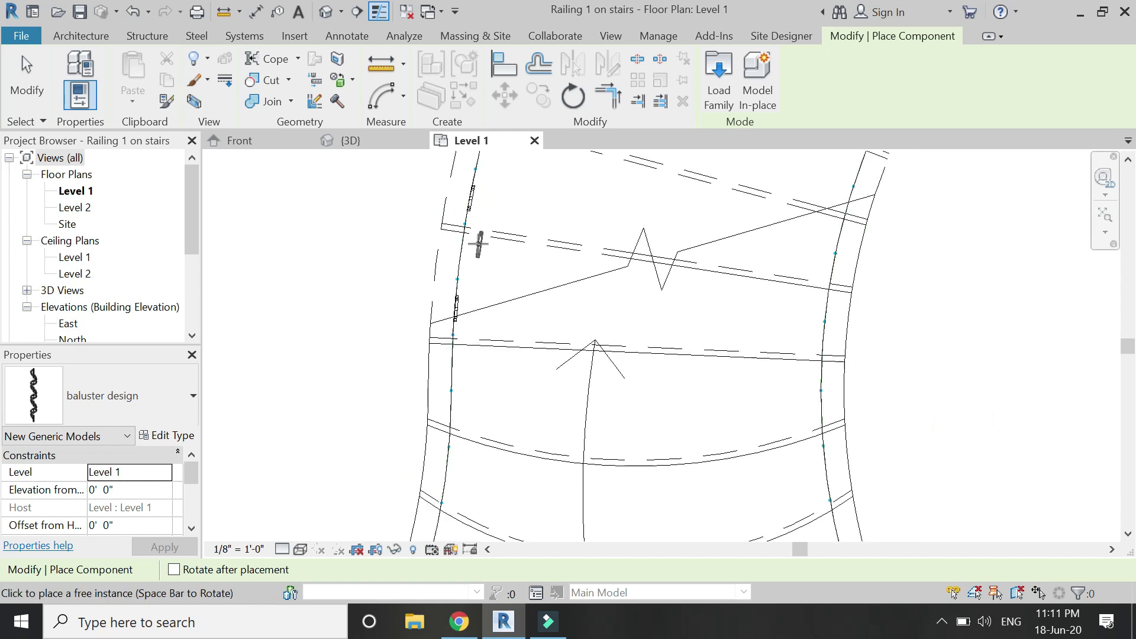
pyautogui.scroll(1, 463, 391)
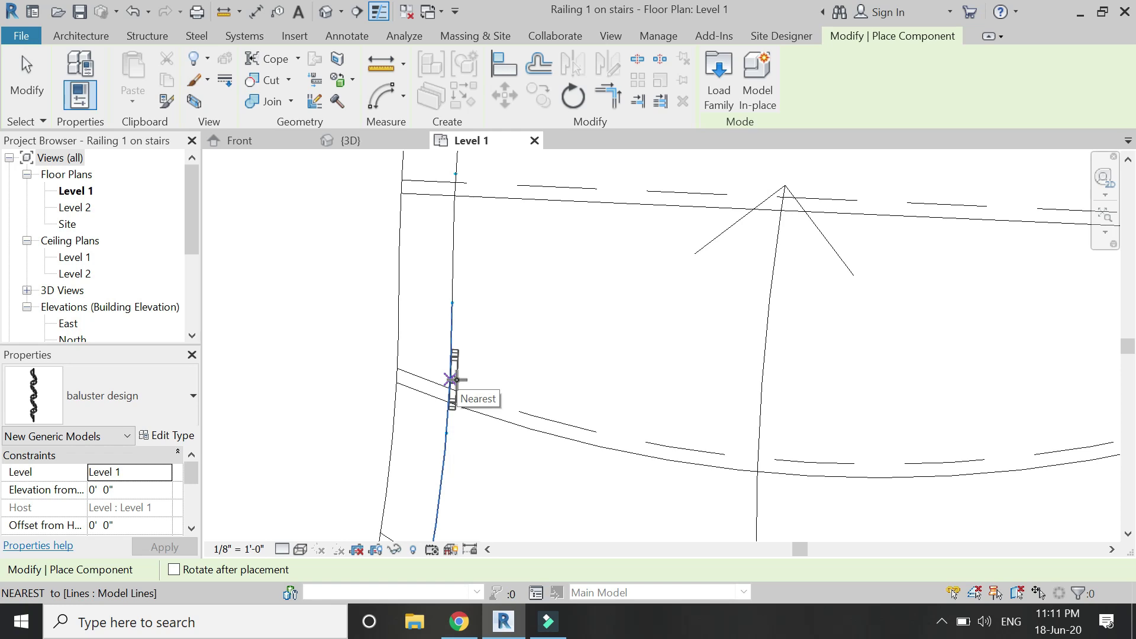
pyautogui.click(456, 379)
pyautogui.scroll(-2, 456, 380)
pyautogui.scroll(2, 451, 456)
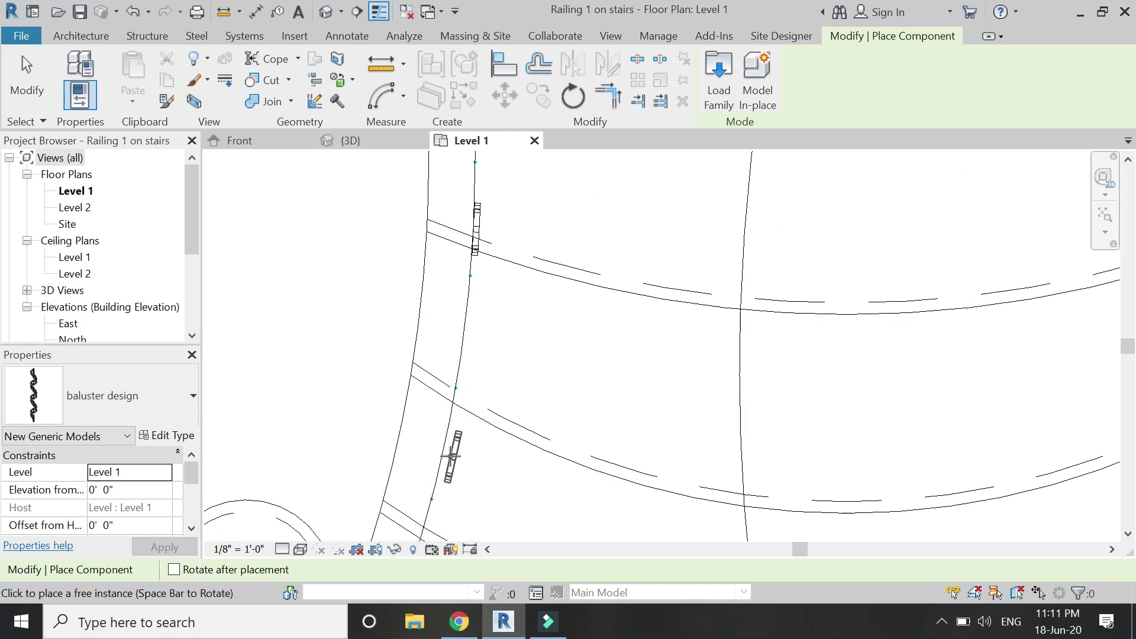
pyautogui.click(463, 344)
pyautogui.scroll(-2, 480, 391)
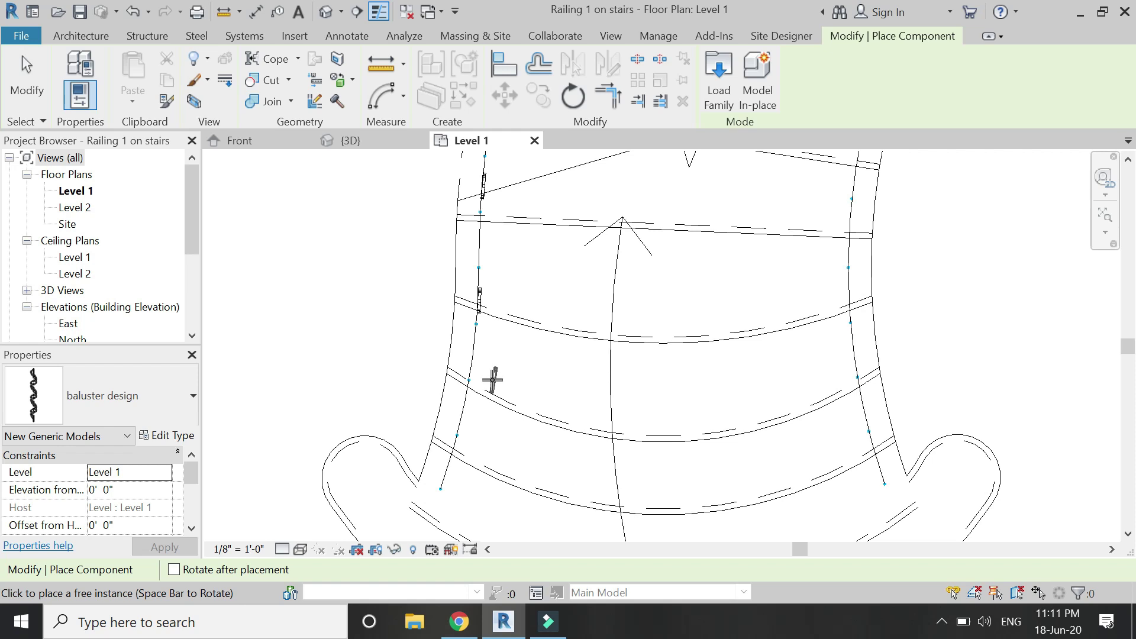
# Step: Place the last three baluster design instances between the division points at the outer curve's lower end and finish placing
pyautogui.scroll(2, 492, 380)
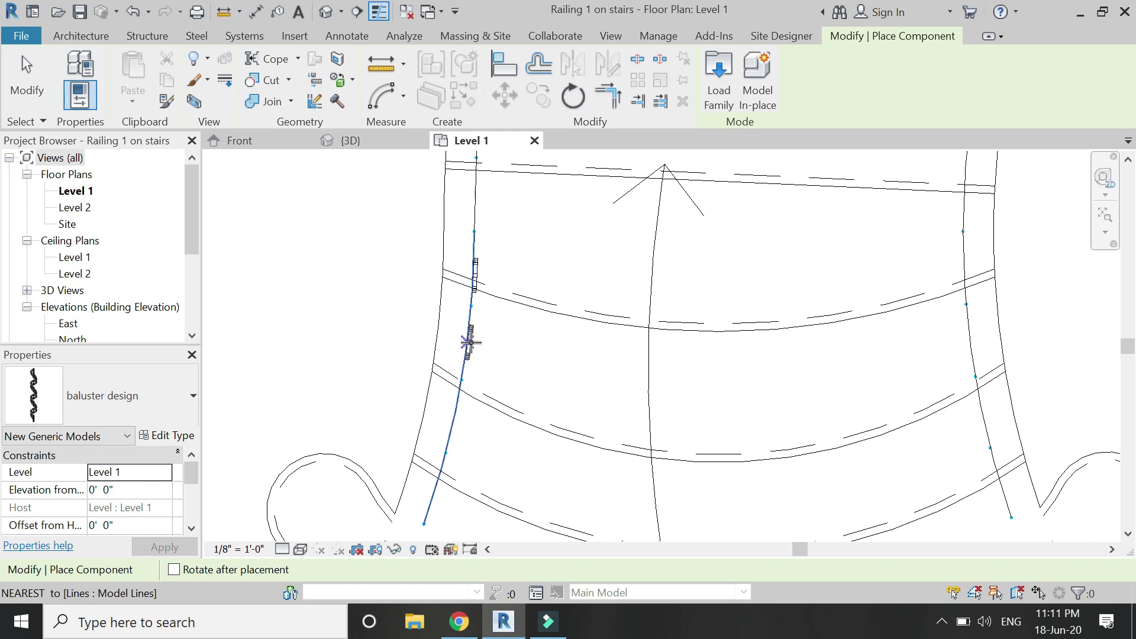
pyautogui.click(454, 418)
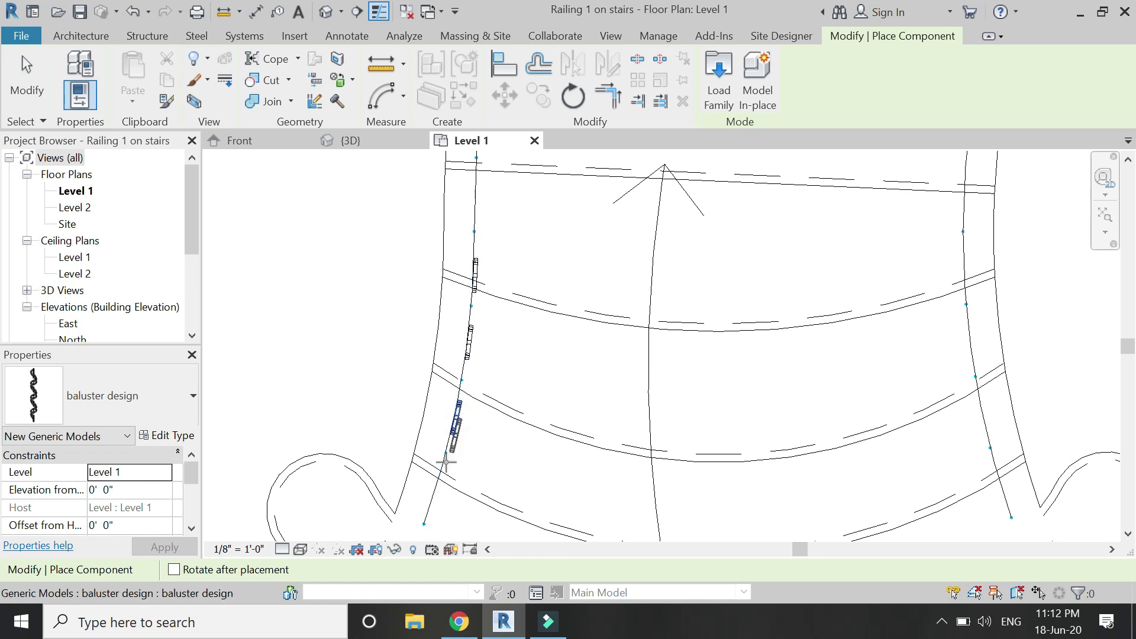
pyautogui.click(435, 489)
pyautogui.scroll(-3, 521, 343)
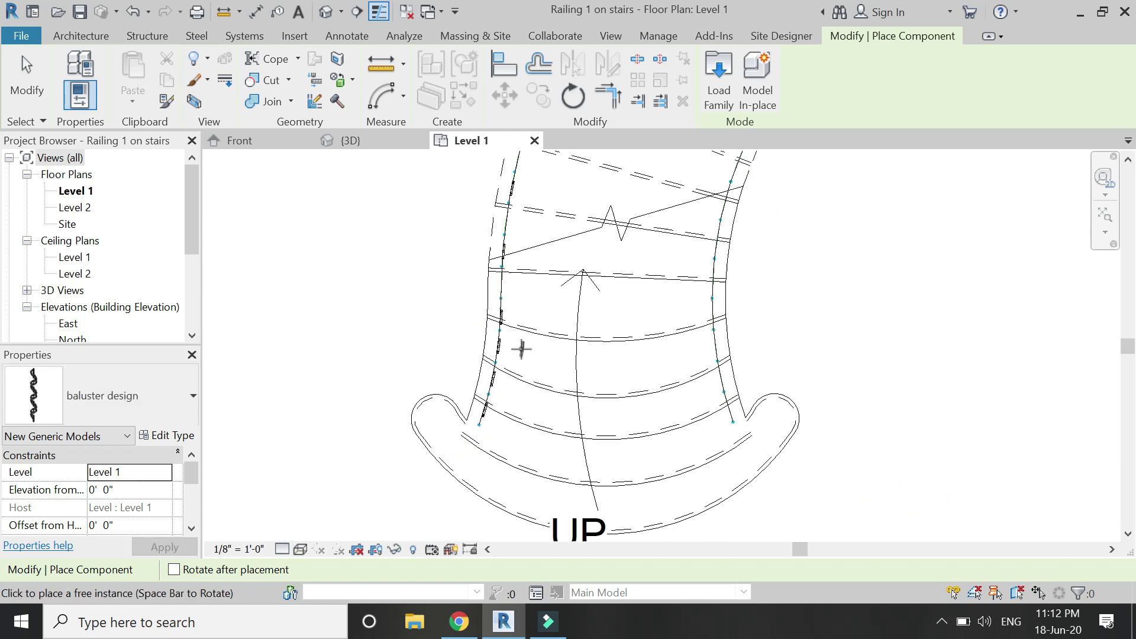
pyautogui.scroll(2, 458, 441)
pyautogui.press('Escape')
pyautogui.scroll(2, 463, 430)
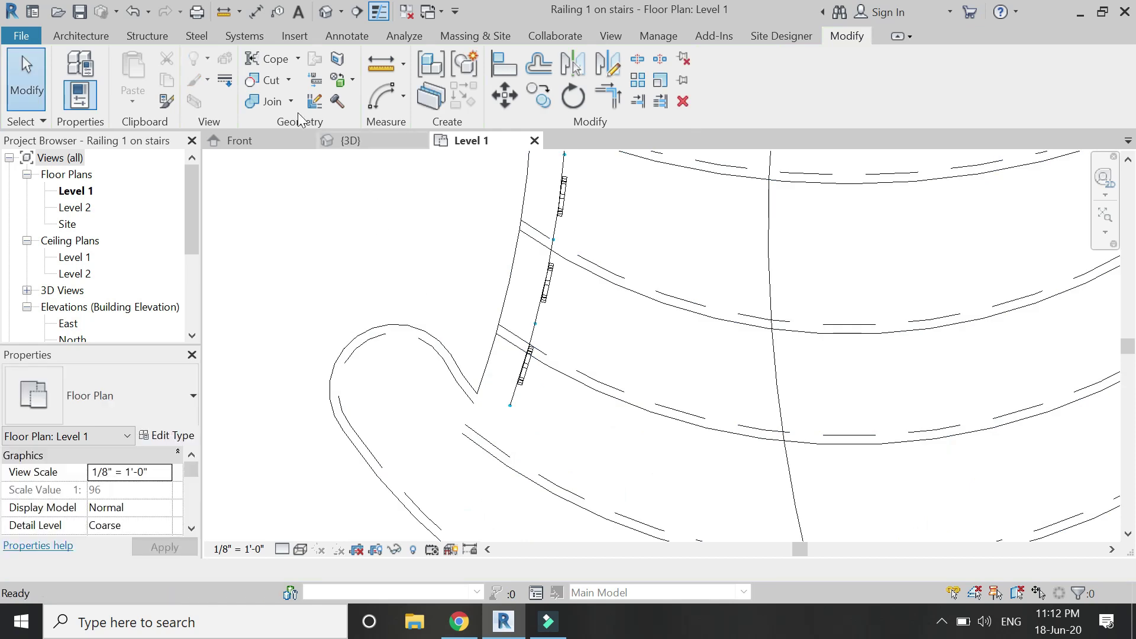
# Step: Draw a start-end-radius model line arc, about 1'-1" from end to end, from the outer path's lower endpoint into the rounded end of the bottom step
pyautogui.click(83, 36)
pyautogui.click(528, 83)
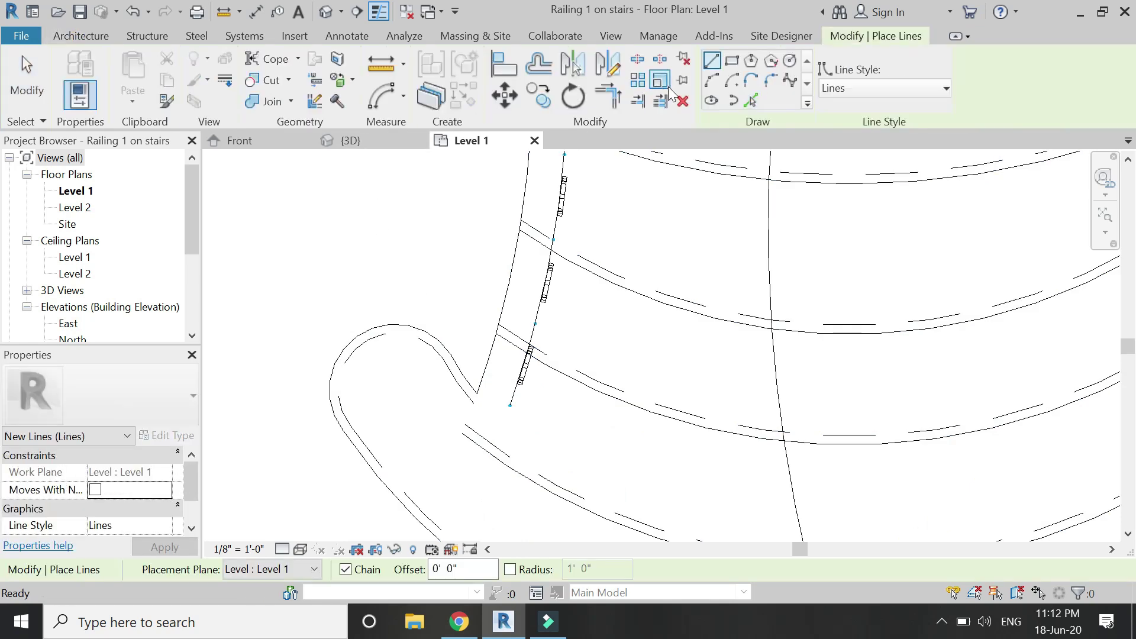
pyautogui.click(712, 82)
pyautogui.click(510, 405)
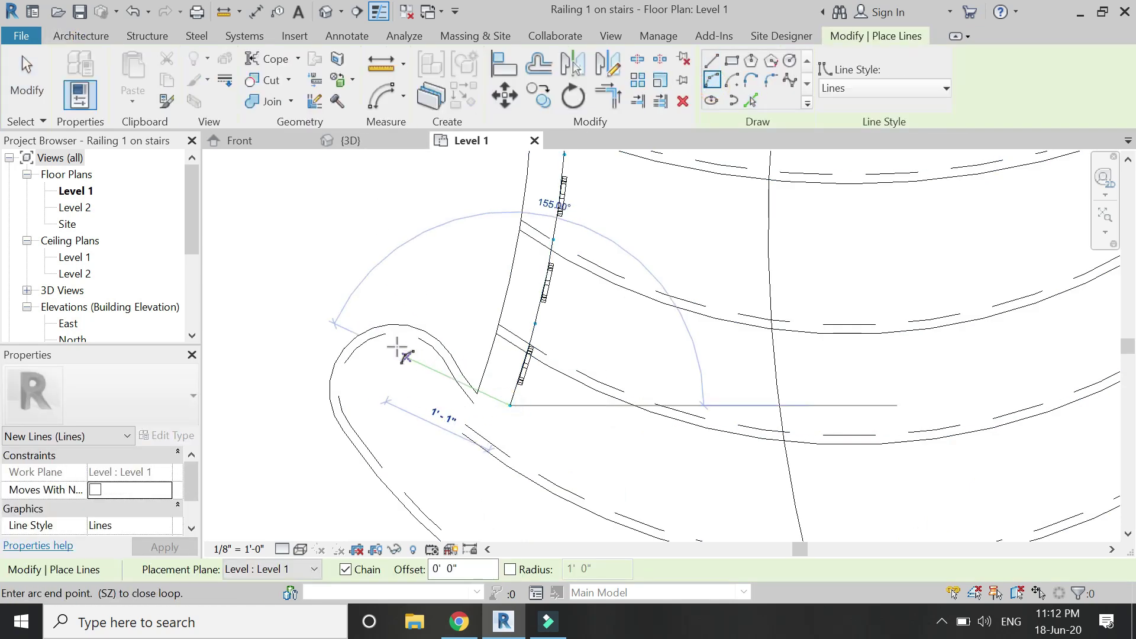
pyautogui.click(390, 346)
pyautogui.click(400, 409)
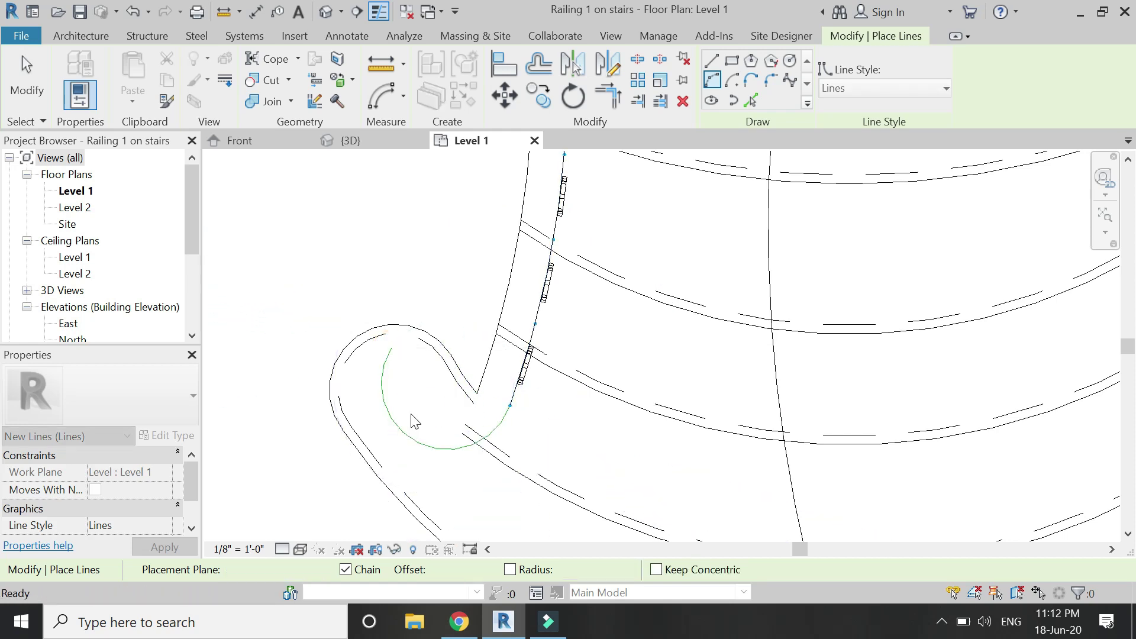
pyautogui.press('Escape')
pyautogui.press('Escape')
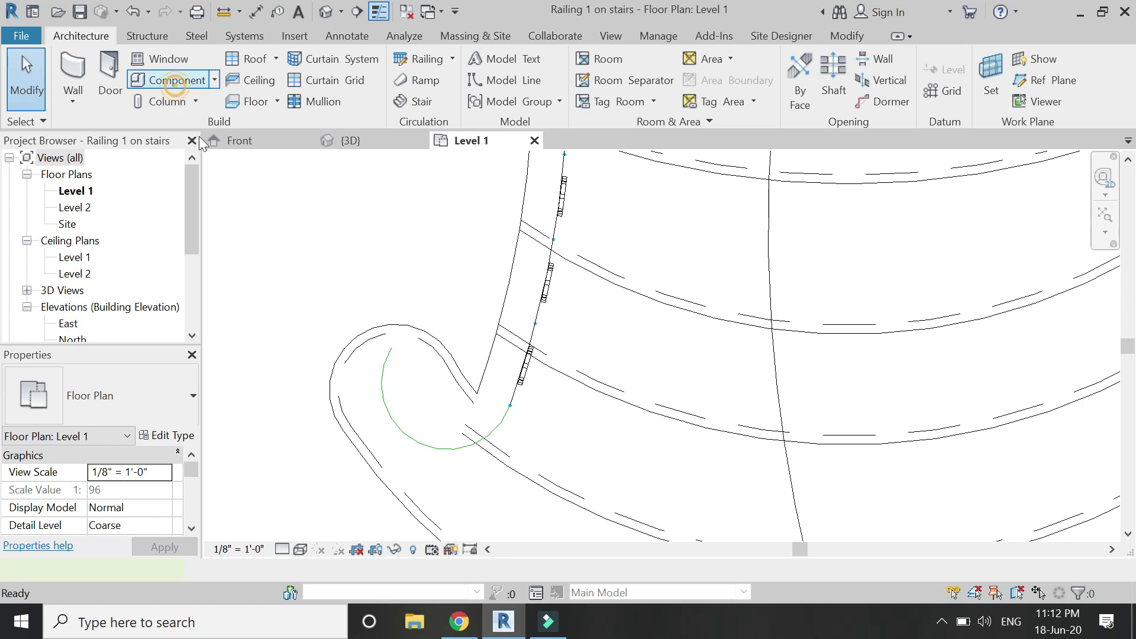
# Step: Place five baluster design instances along the new arc in the rounded end of the bottom step
pyautogui.click(175, 83)
pyautogui.scroll(3, 482, 438)
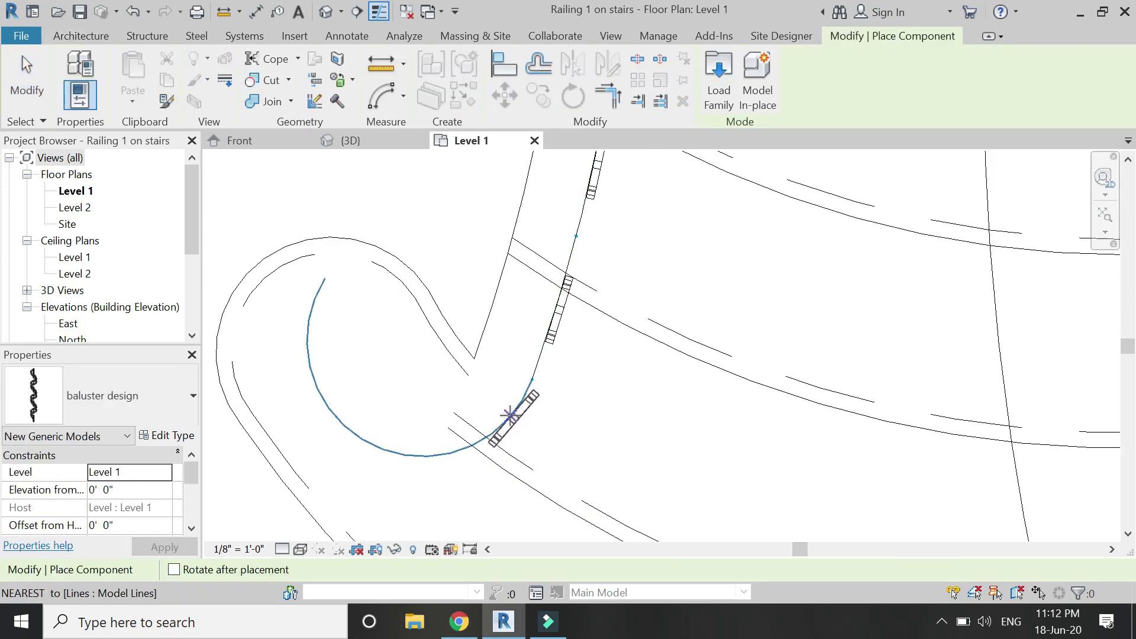
pyautogui.click(508, 418)
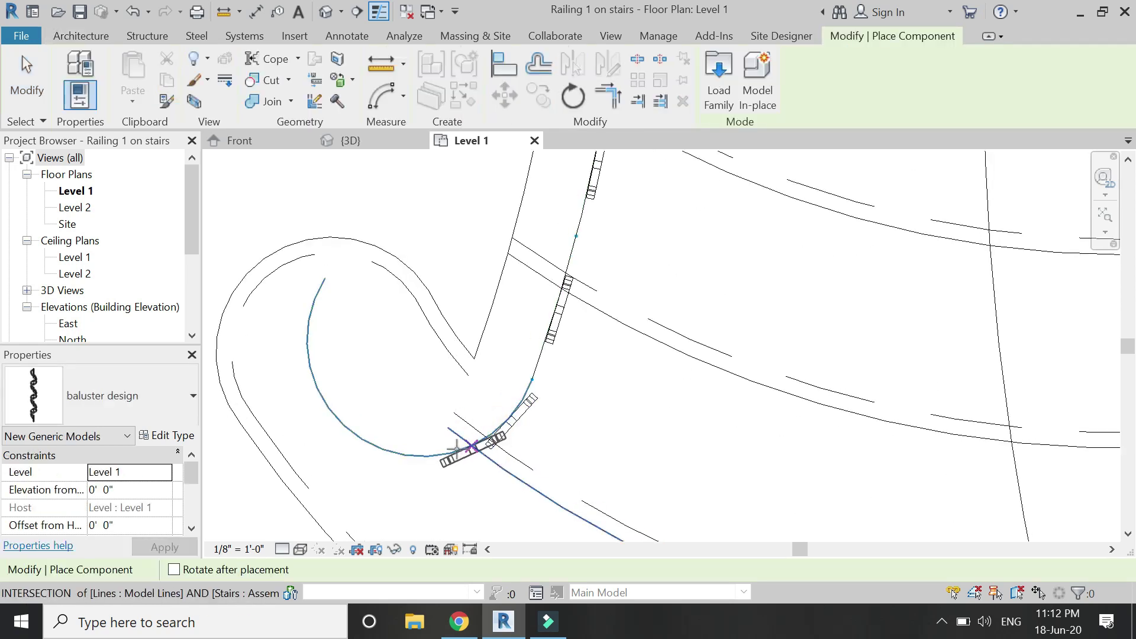
pyautogui.click(426, 455)
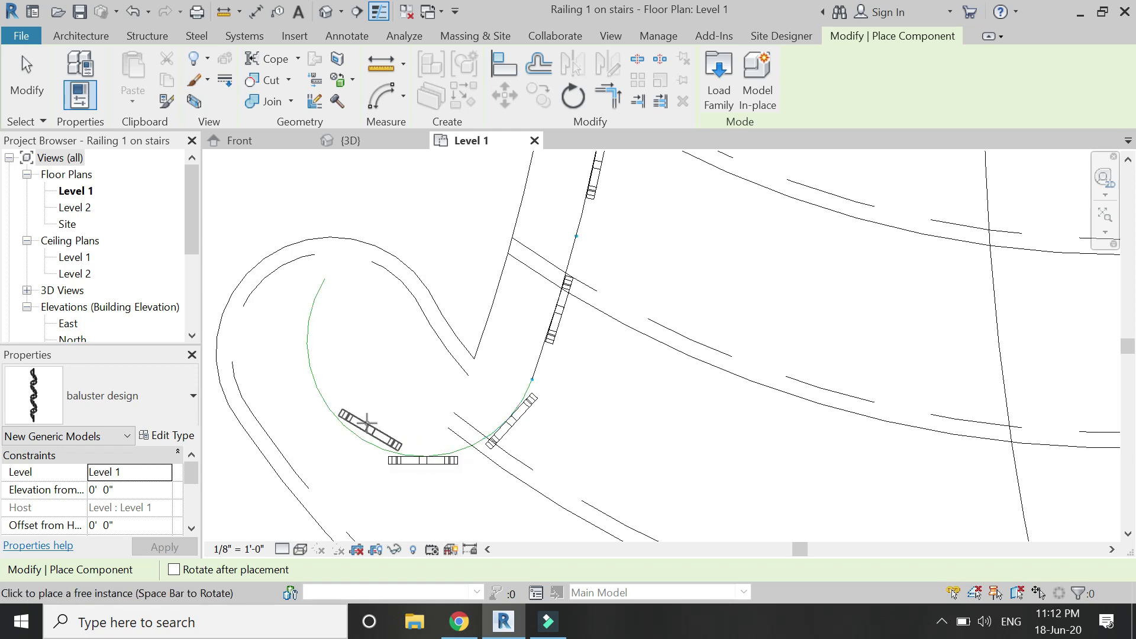
pyautogui.click(335, 418)
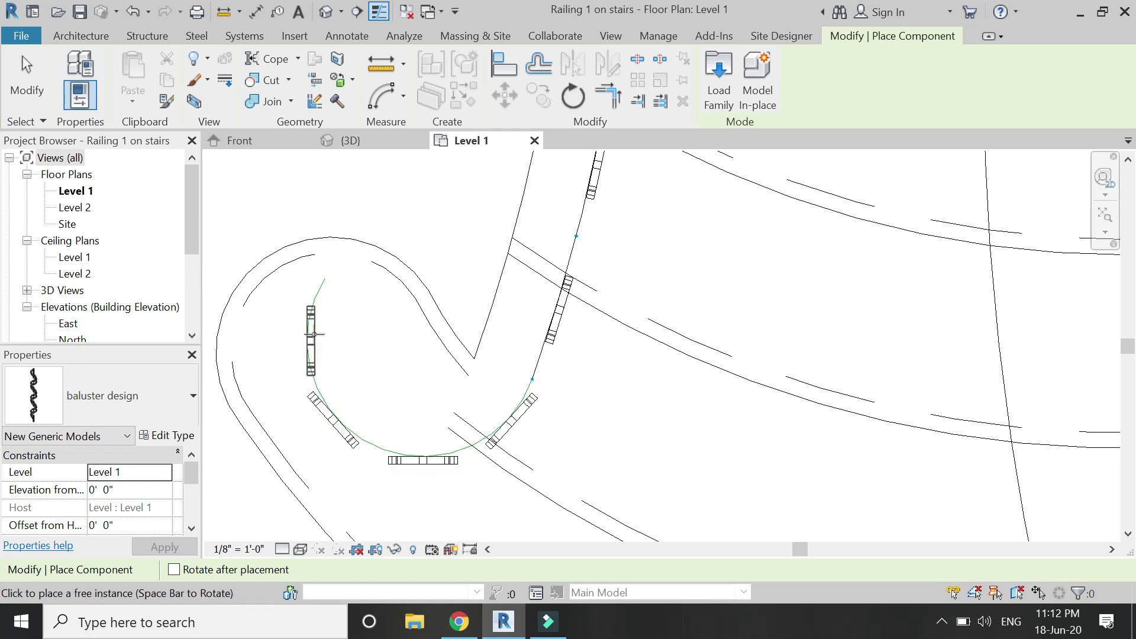
pyautogui.click(311, 334)
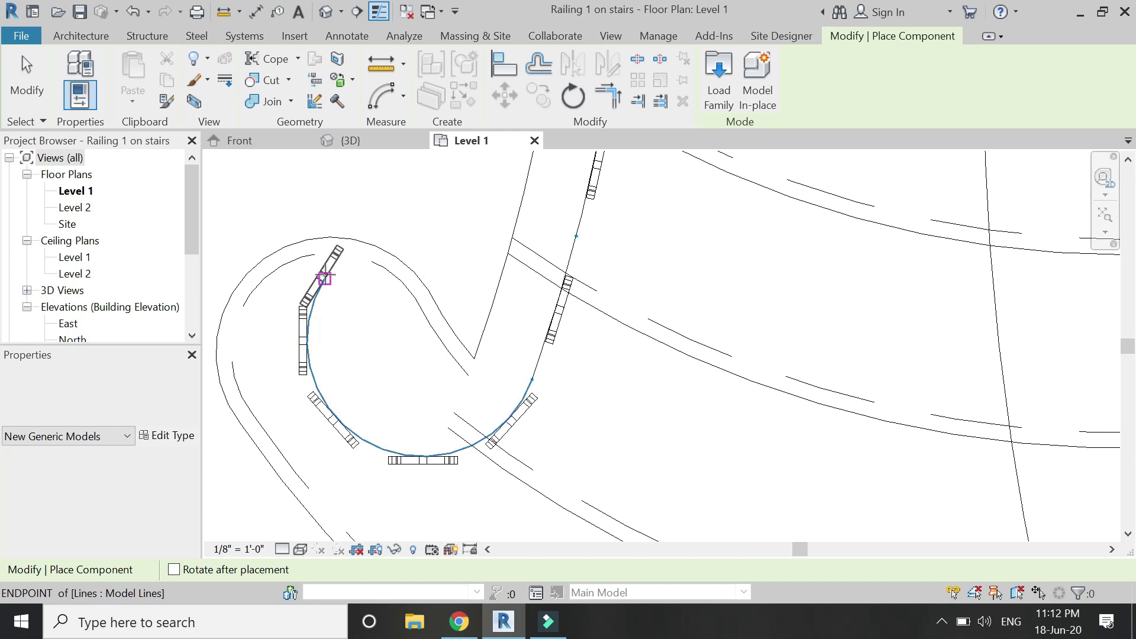
pyautogui.click(330, 267)
pyautogui.press('Escape')
pyautogui.press('Escape')
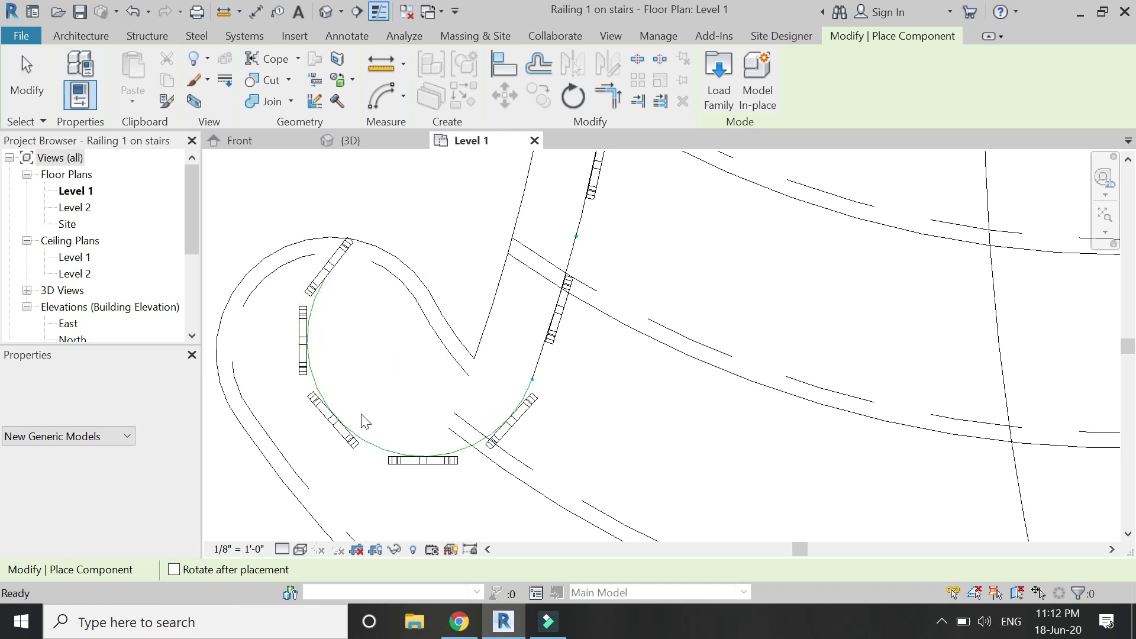
# Step: Start placing baluster design 2 components and fill the empty gaps between division points on the outer path around the stair break line
pyautogui.scroll(-5, 363, 418)
pyautogui.scroll(-1, 299, 491)
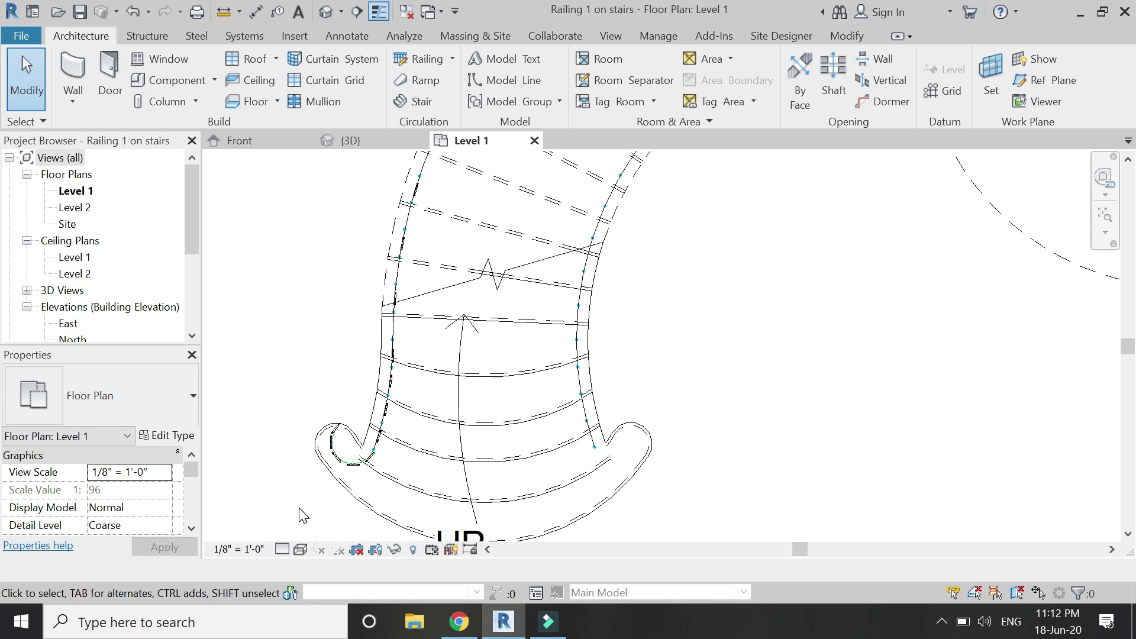
pyautogui.scroll(-1, 299, 515)
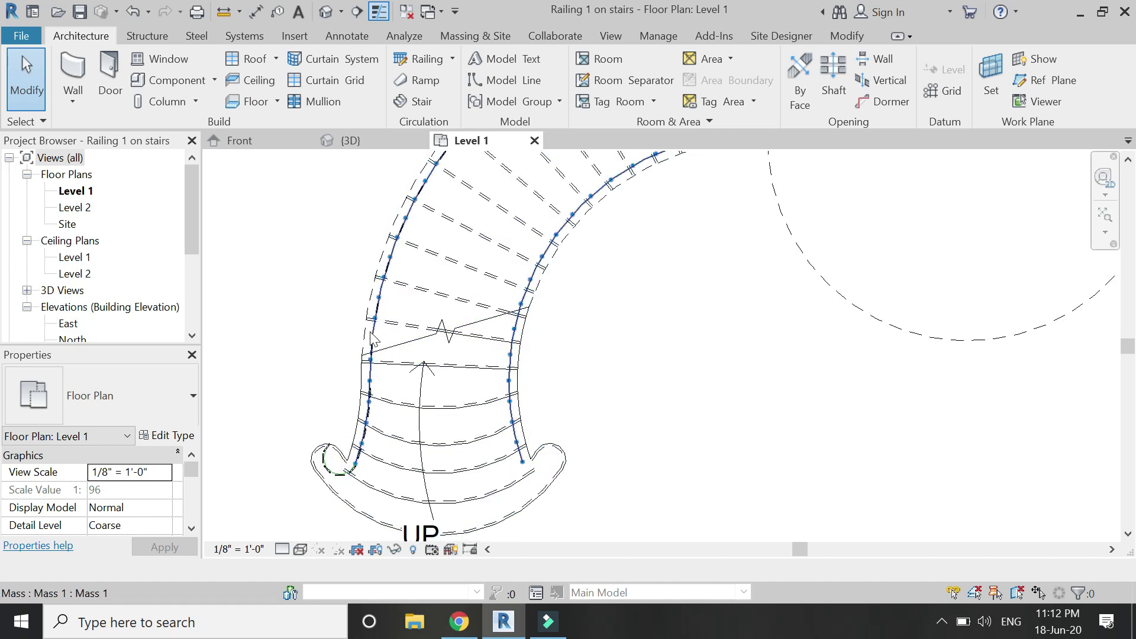
pyautogui.scroll(1, 371, 339)
pyautogui.click(213, 79)
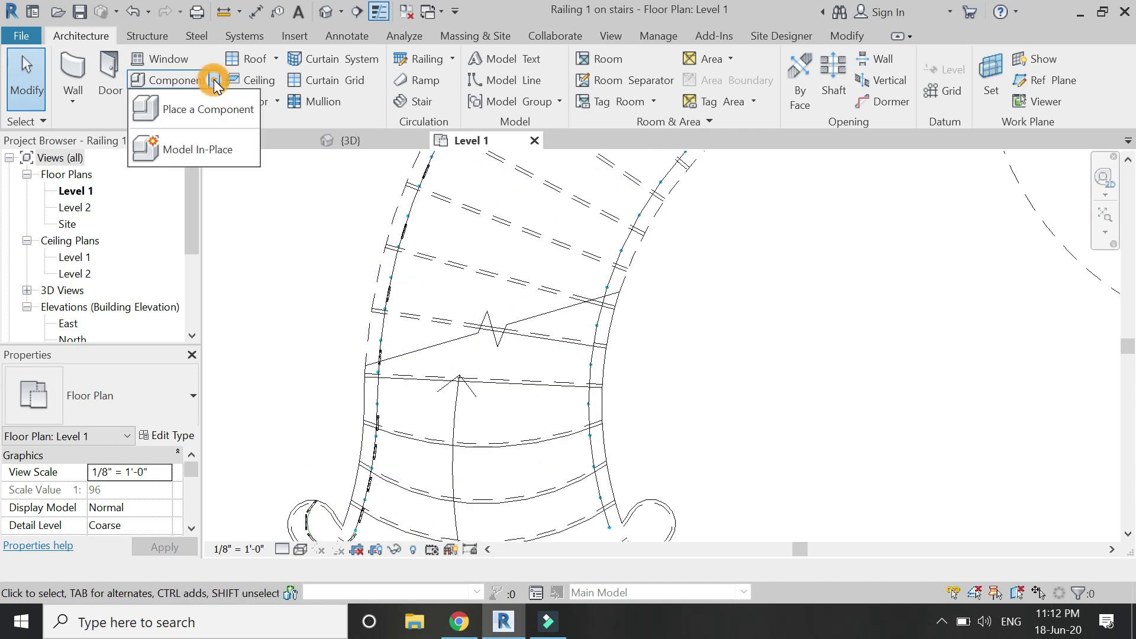
pyautogui.click(183, 183)
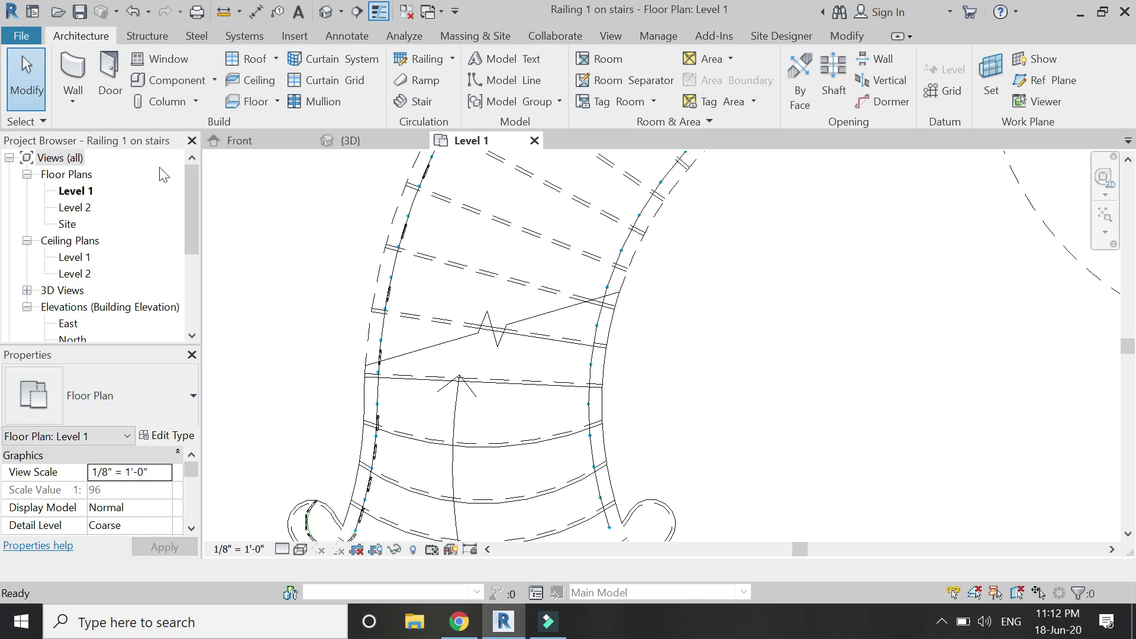
pyautogui.click(171, 79)
pyautogui.click(127, 409)
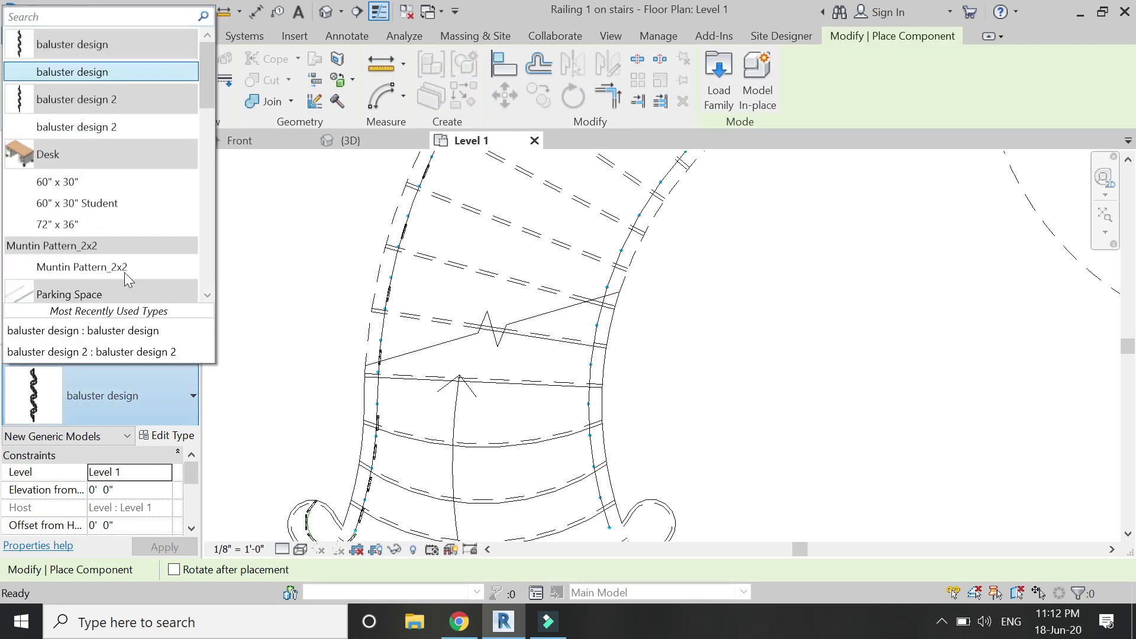
pyautogui.click(111, 122)
pyautogui.scroll(5, 386, 404)
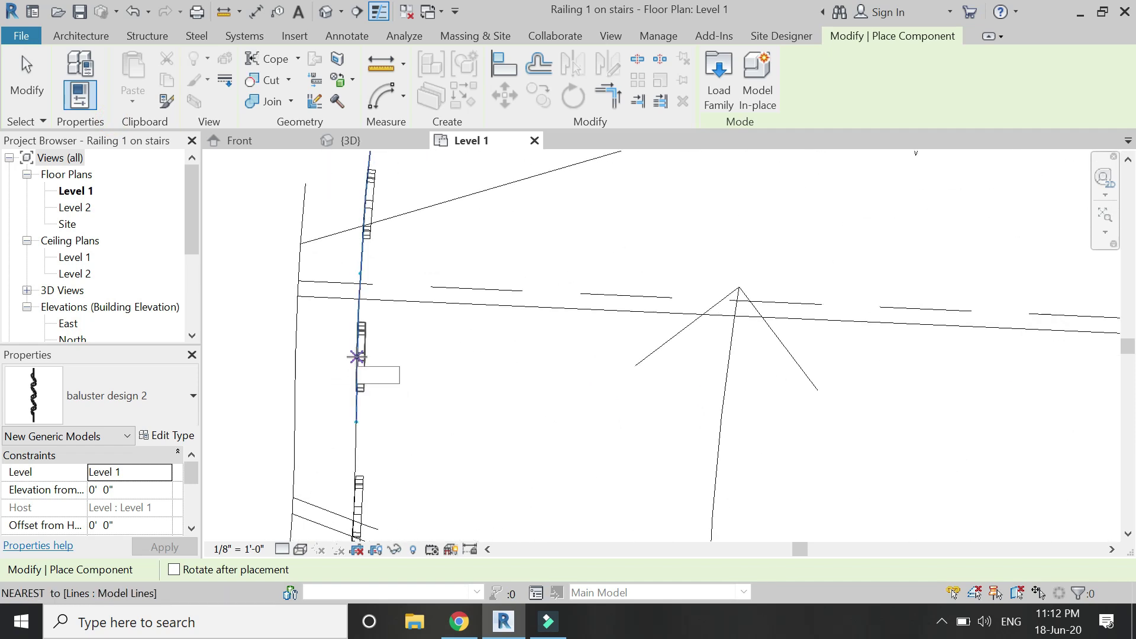
pyautogui.scroll(-3, 368, 344)
pyautogui.scroll(2, 382, 236)
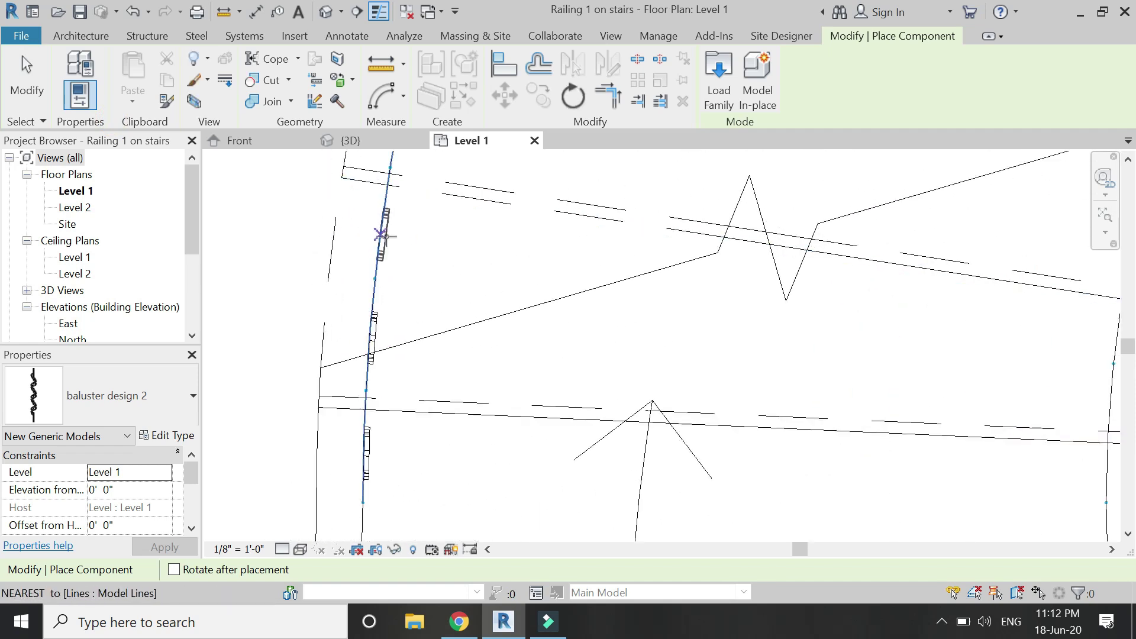
pyautogui.scroll(-2, 386, 228)
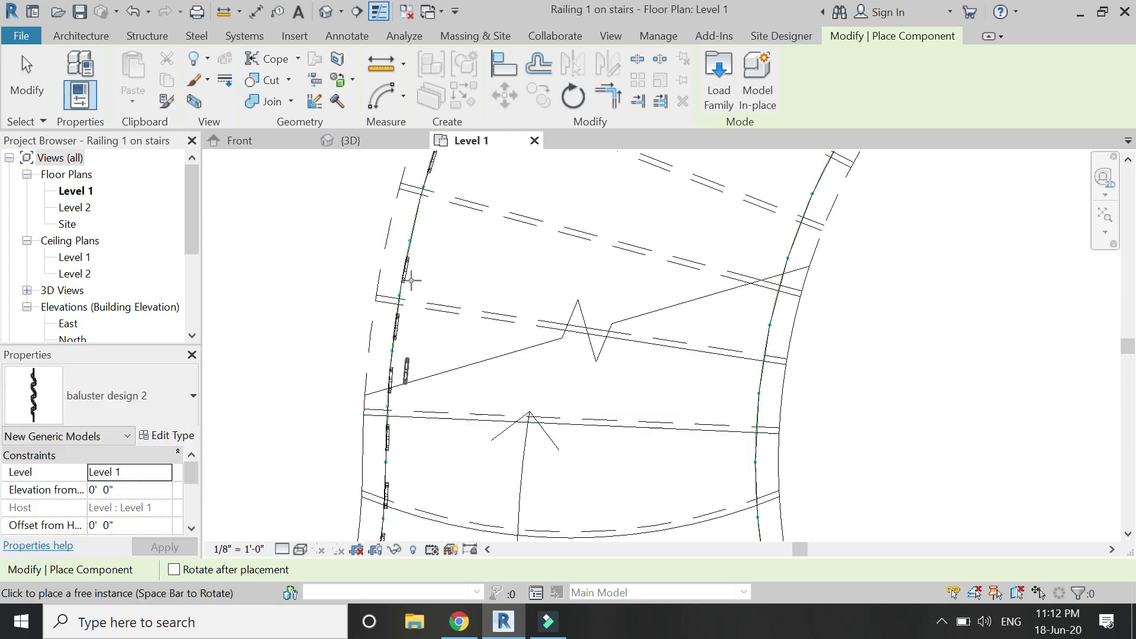
# Step: Place baluster design 2 instances in the alternate empty gaps of the outer path along the treads just above the break line
pyautogui.scroll(2, 416, 195)
pyautogui.scroll(-2, 414, 441)
pyautogui.scroll(3, 432, 322)
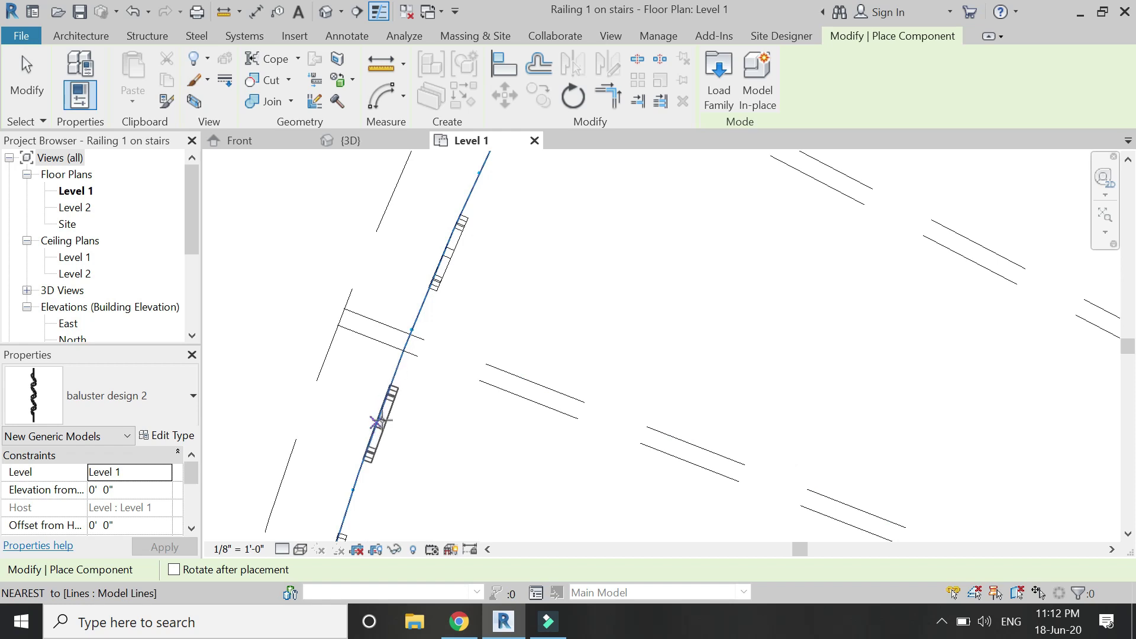
pyautogui.scroll(-2, 436, 309)
pyautogui.scroll(2, 450, 355)
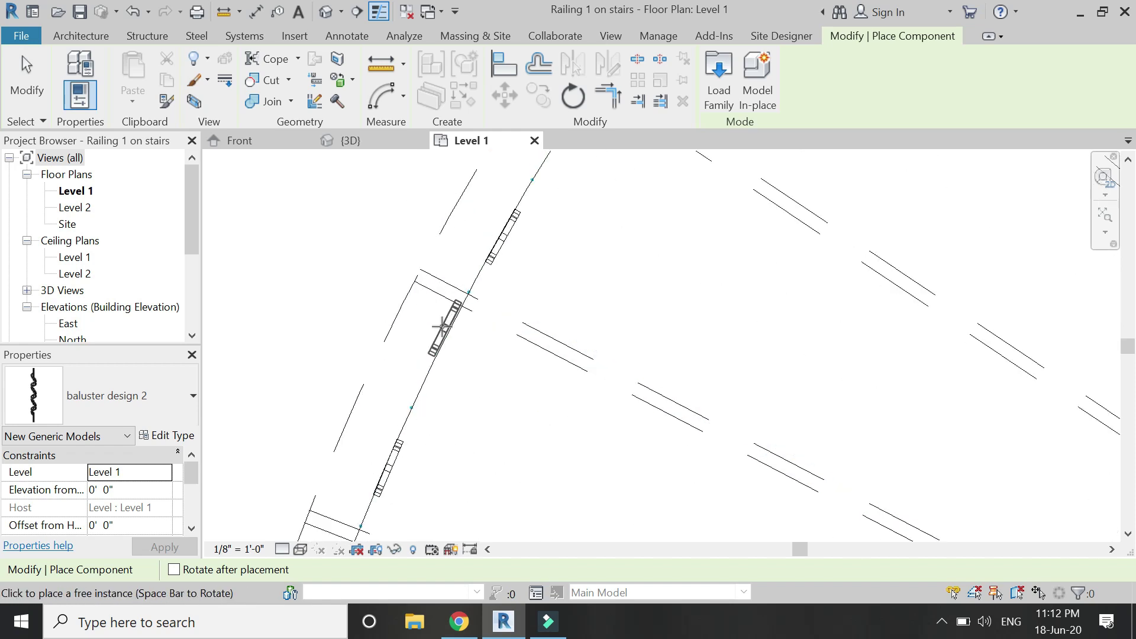
pyautogui.scroll(-2, 427, 391)
pyautogui.scroll(2, 505, 287)
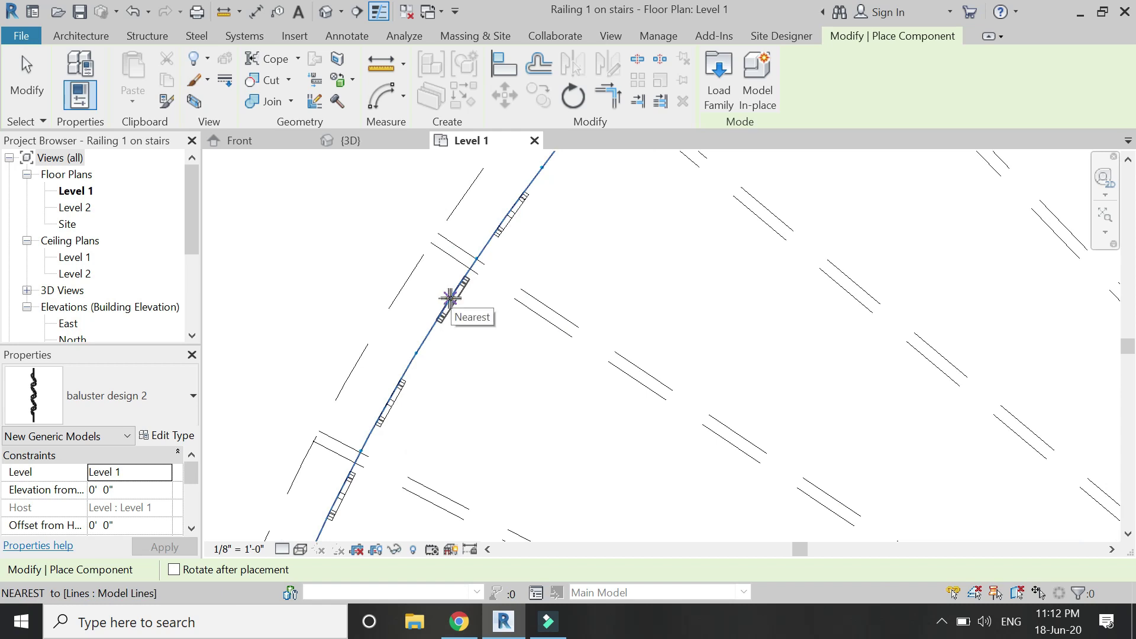
# Step: Place baluster design 2 instances in the empty gaps between division points along the middle stretch of the outer curve
pyautogui.scroll(-2, 447, 301)
pyautogui.scroll(2, 472, 343)
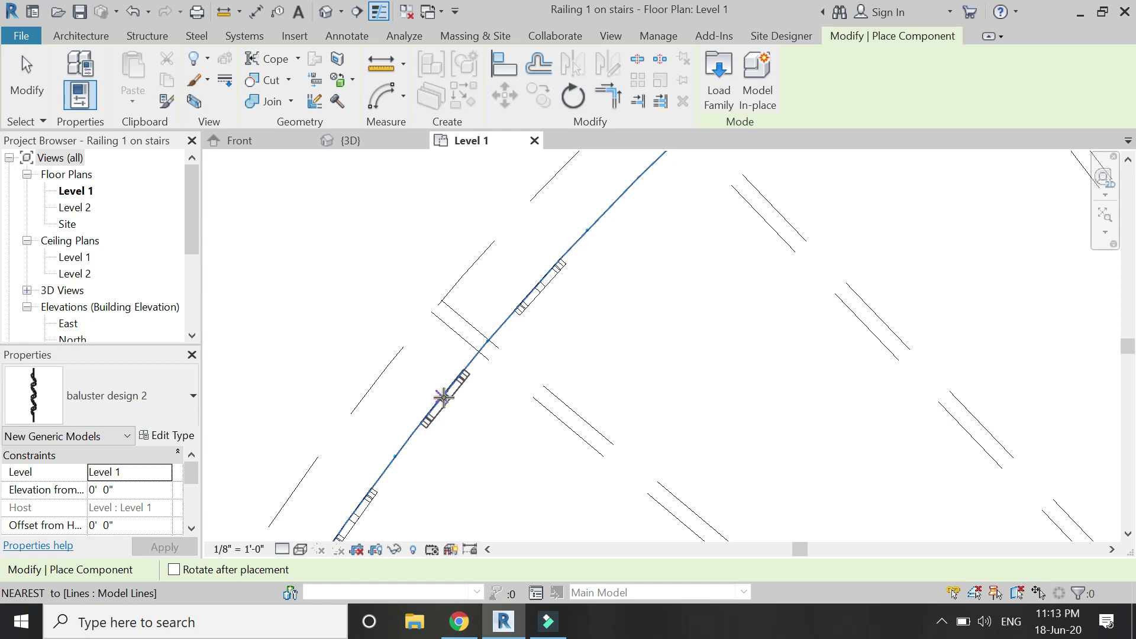
pyautogui.scroll(-2, 444, 398)
pyautogui.scroll(3, 521, 343)
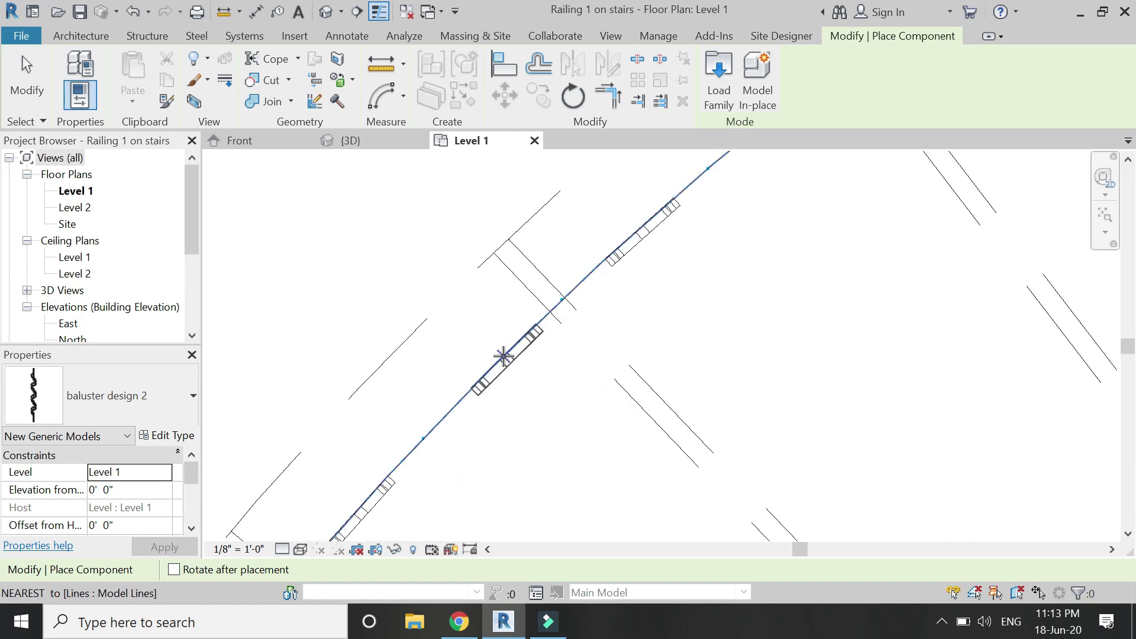
pyautogui.scroll(-2, 496, 360)
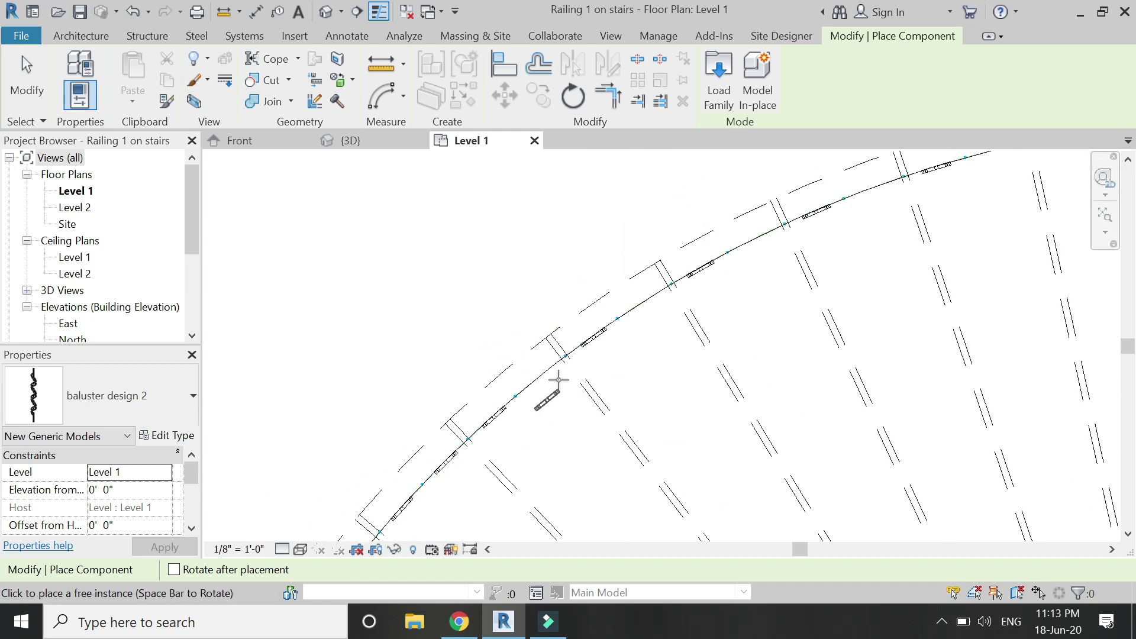
pyautogui.scroll(2, 528, 360)
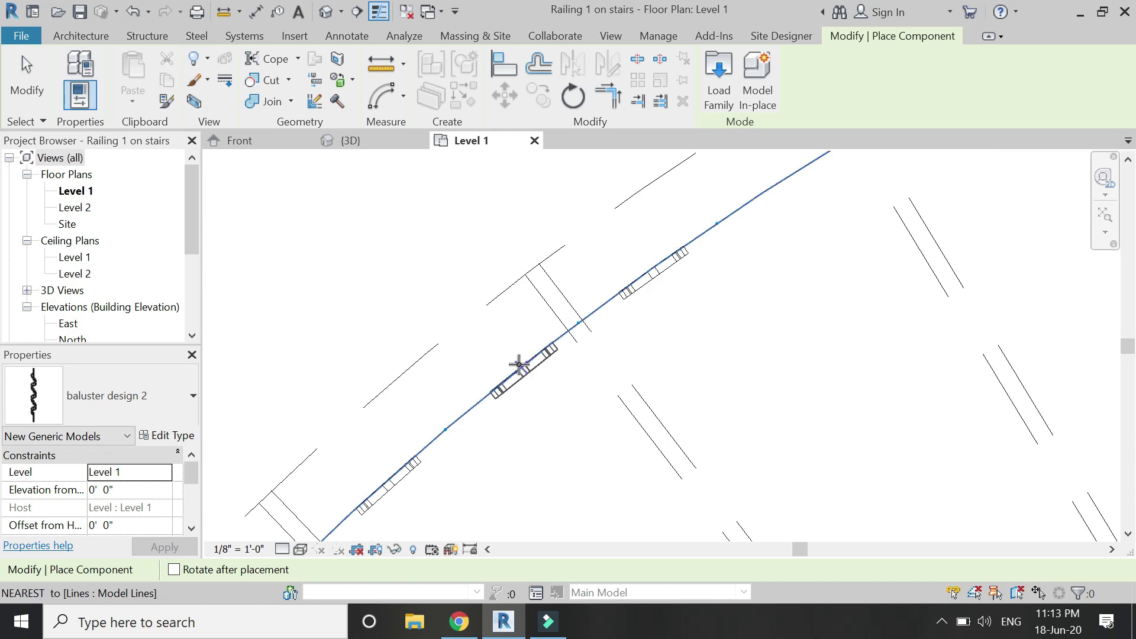
pyautogui.scroll(-2, 574, 376)
pyautogui.scroll(2, 602, 317)
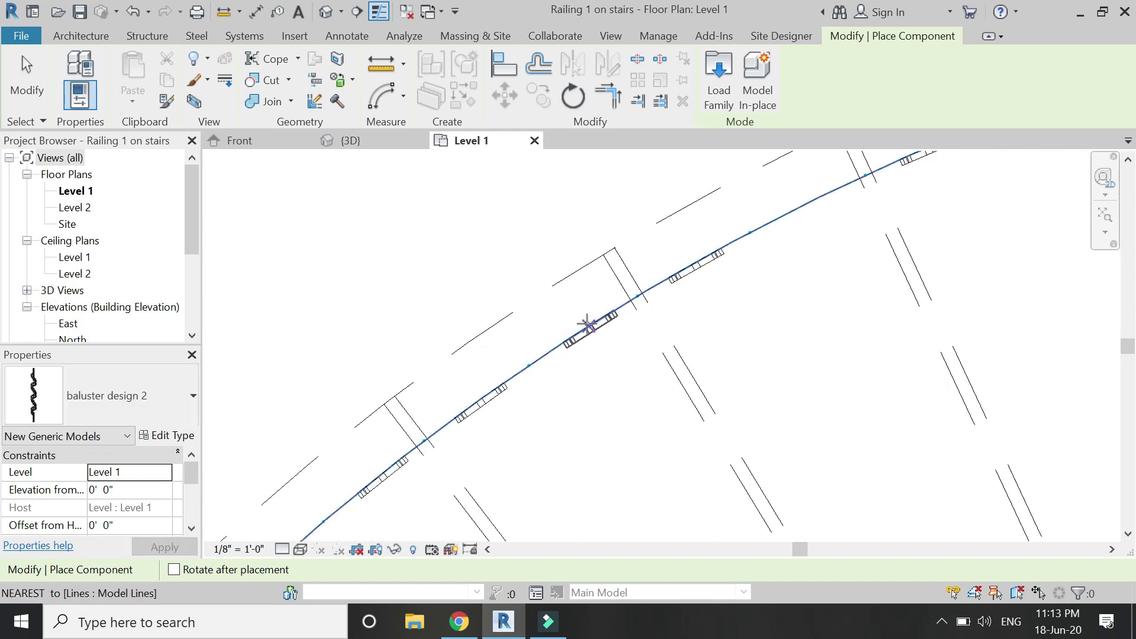
# Step: Place the remaining baluster design 2 instances in the empty gaps up to the outer curve's upper end and finish placing
pyautogui.scroll(-2, 590, 324)
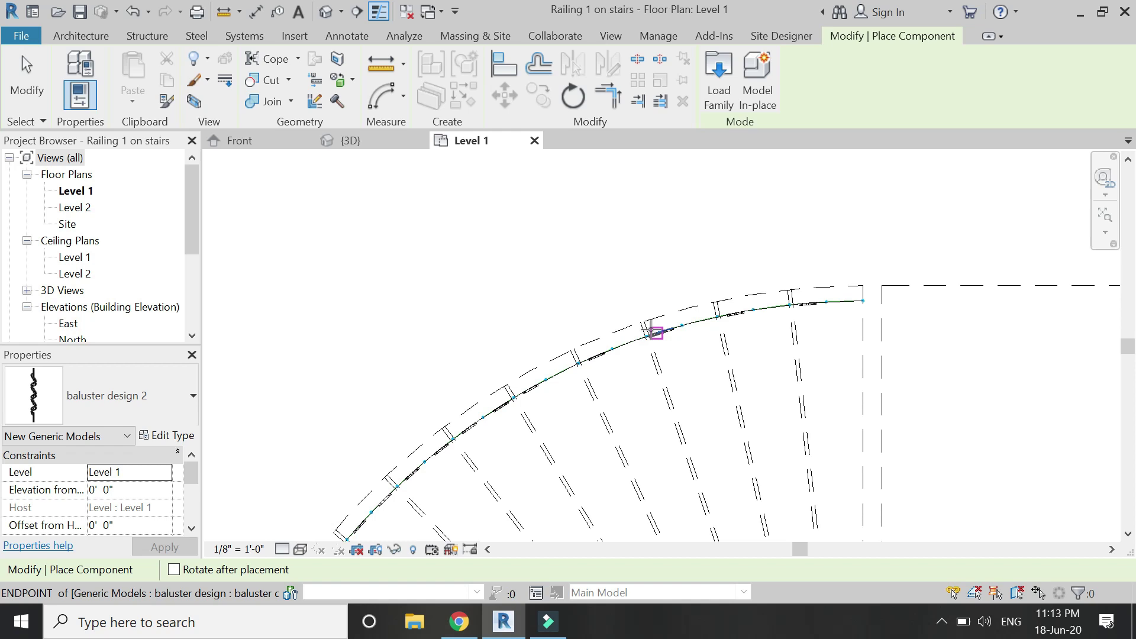
pyautogui.scroll(2, 655, 325)
pyautogui.click(358, 461)
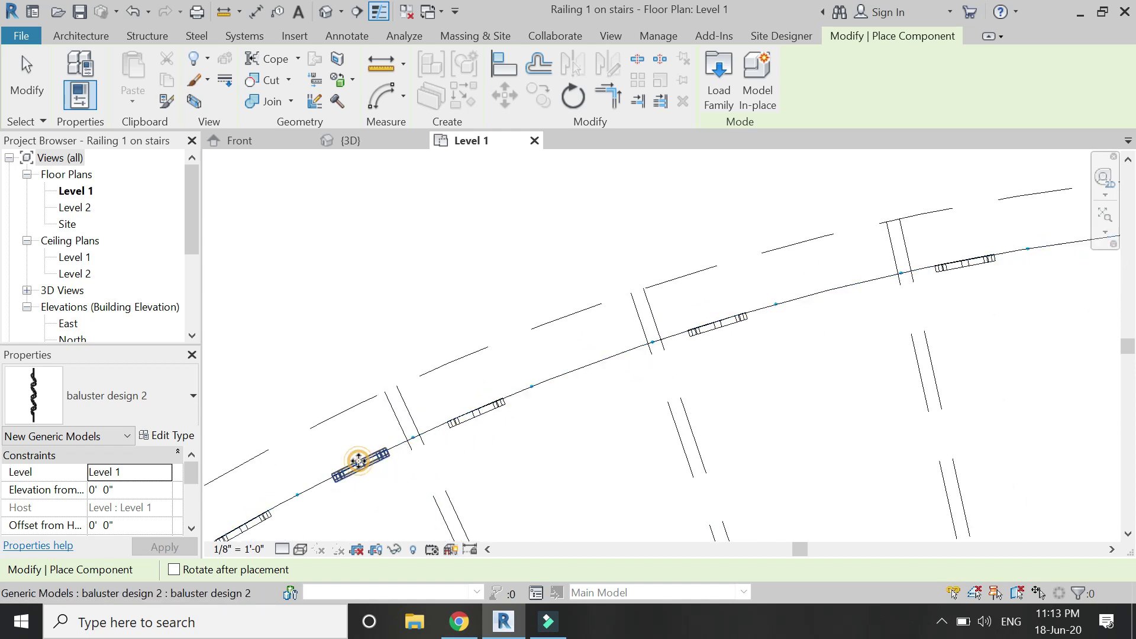
pyautogui.click(595, 364)
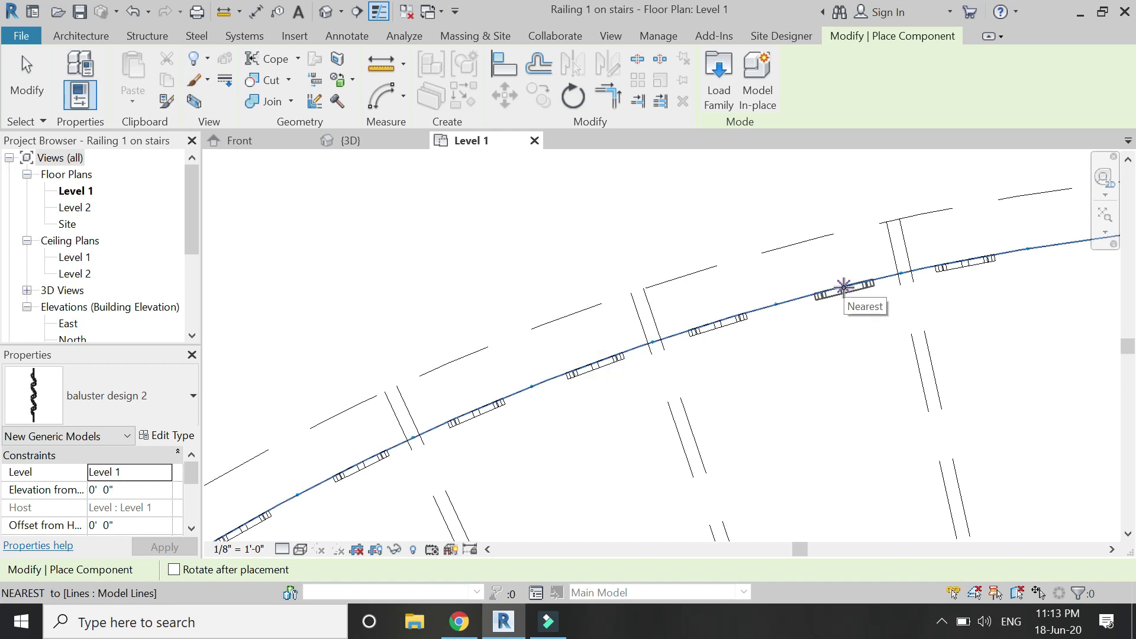
pyautogui.scroll(-2, 591, 367)
pyautogui.scroll(2, 837, 350)
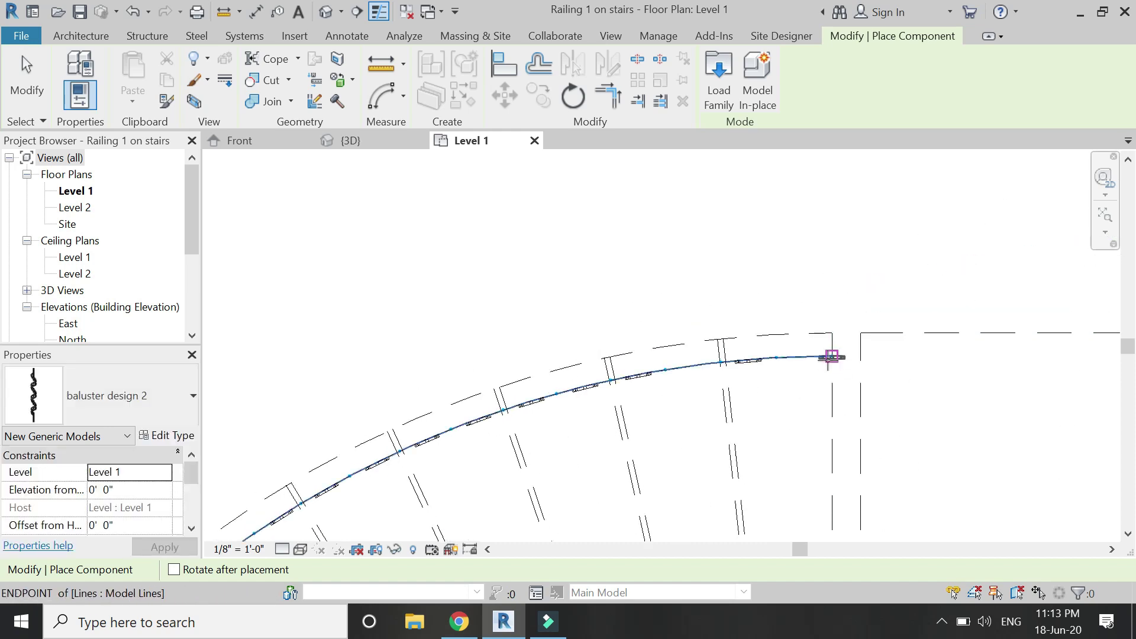
pyautogui.click(509, 371)
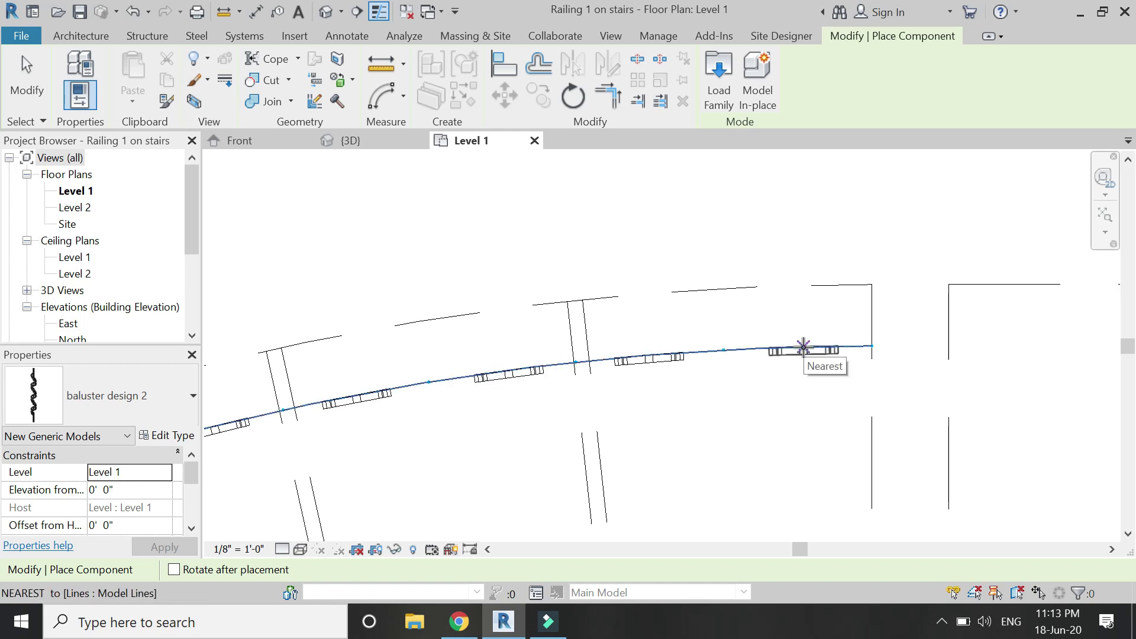
pyautogui.scroll(-4, 735, 245)
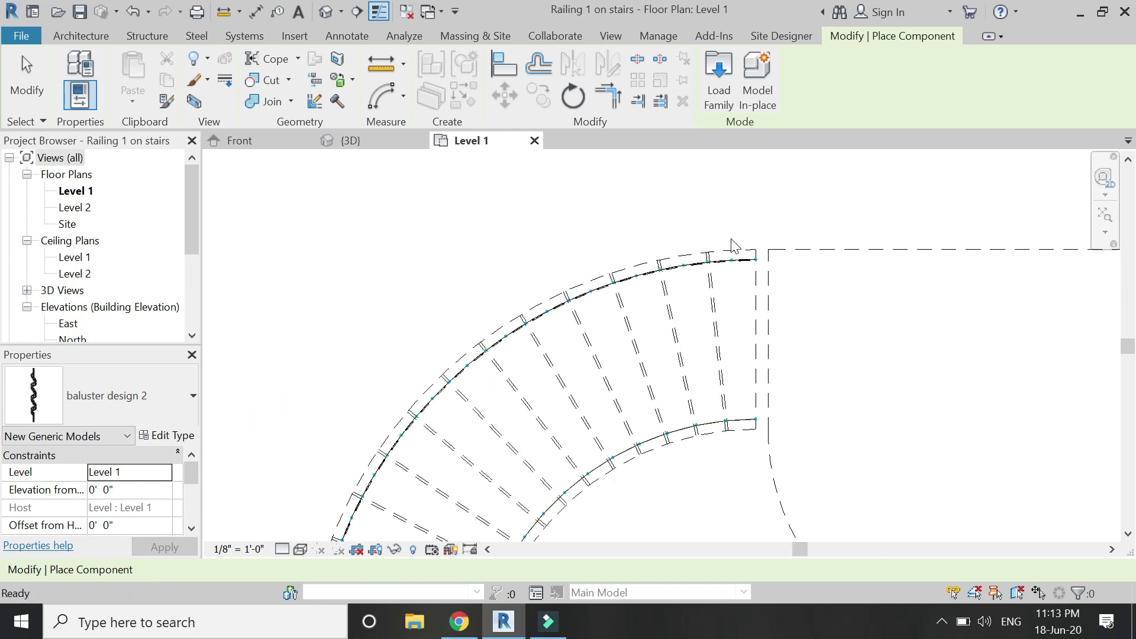
pyautogui.press('Escape')
# Step: Open the West elevation and set its visual style to Wireframe for the balusters at the bottom steps
pyautogui.scroll(-2, 96, 306)
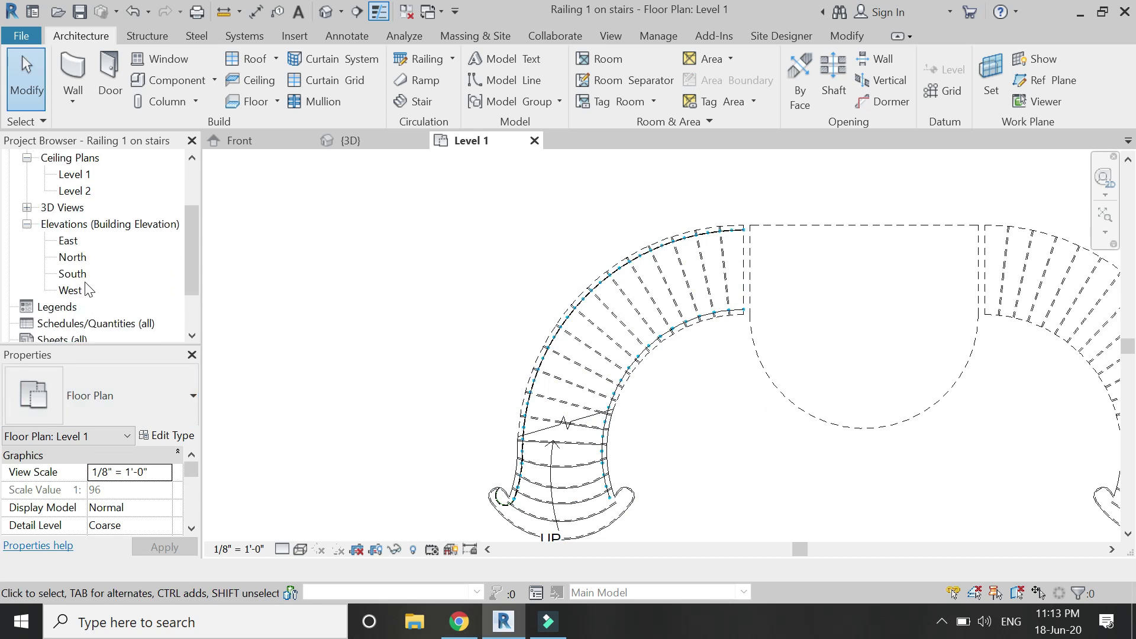
pyautogui.click(71, 290)
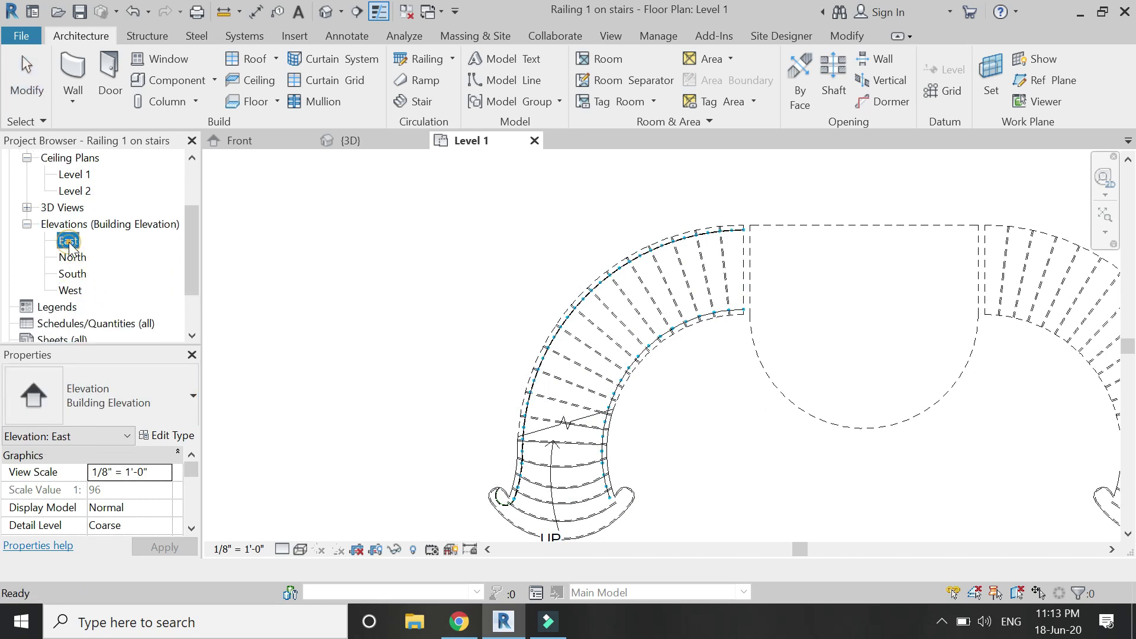
pyautogui.doubleClick(71, 290)
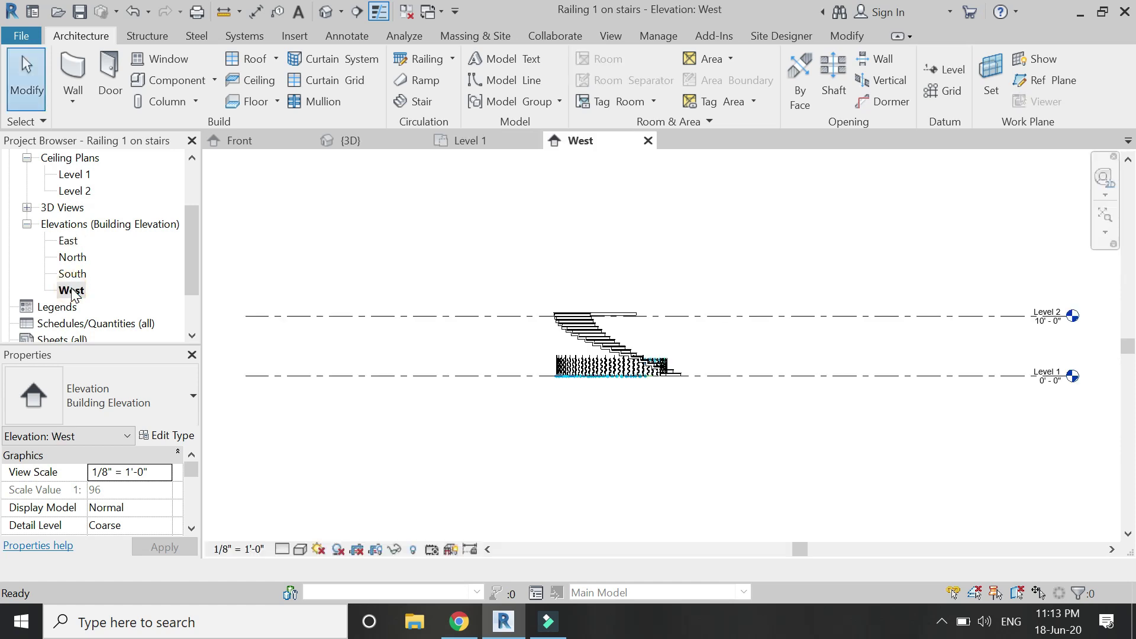
pyautogui.scroll(3, 757, 405)
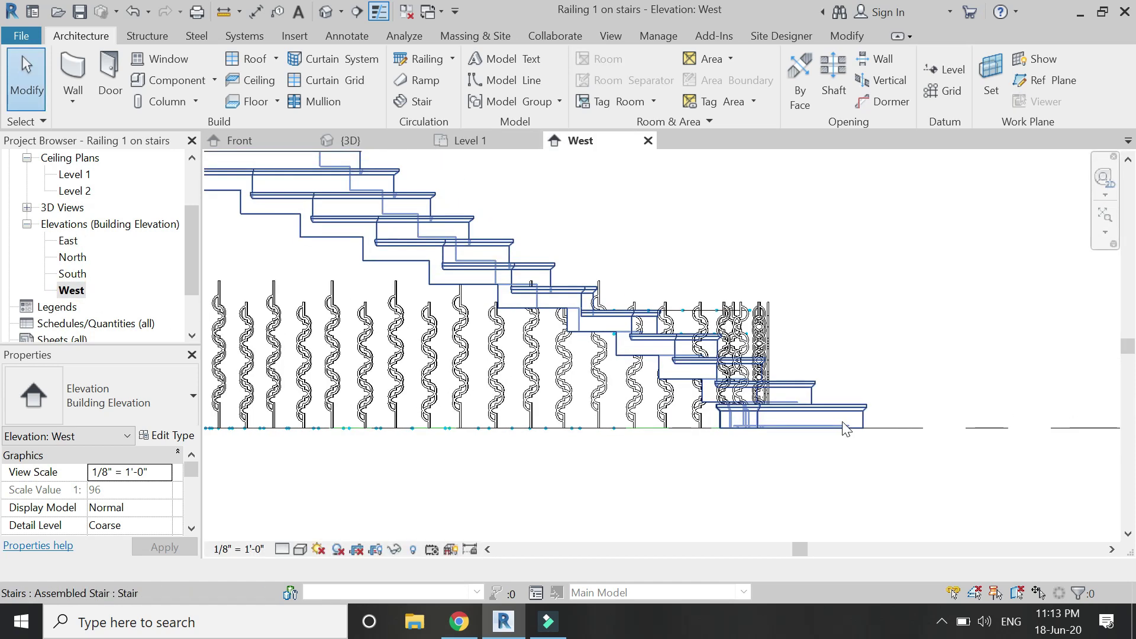
pyautogui.scroll(4, 794, 395)
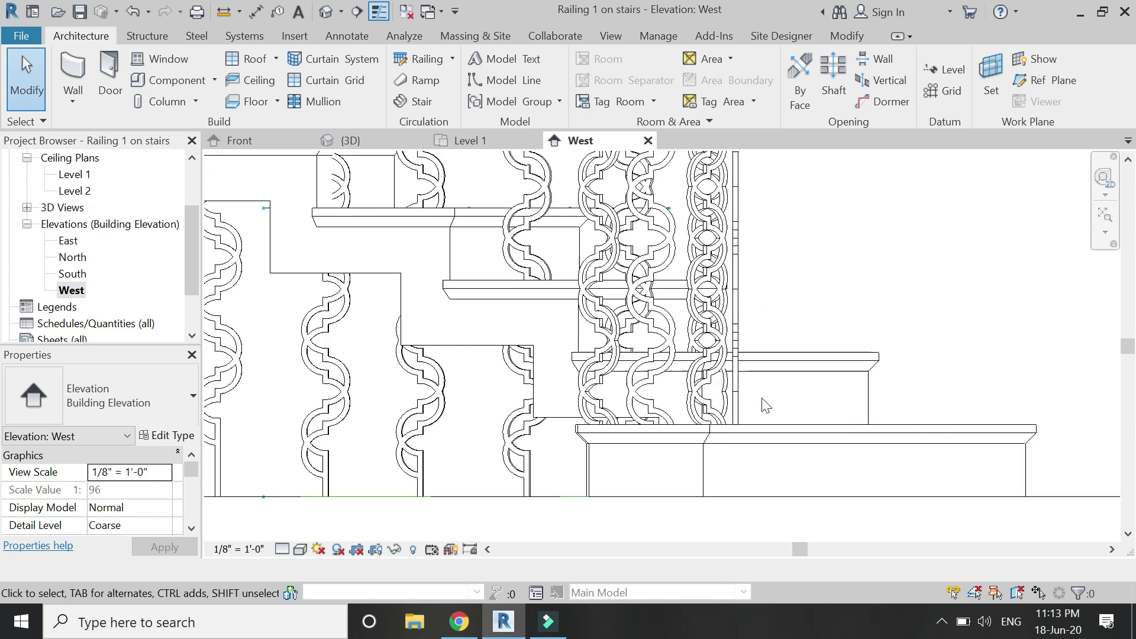
pyautogui.click(740, 397)
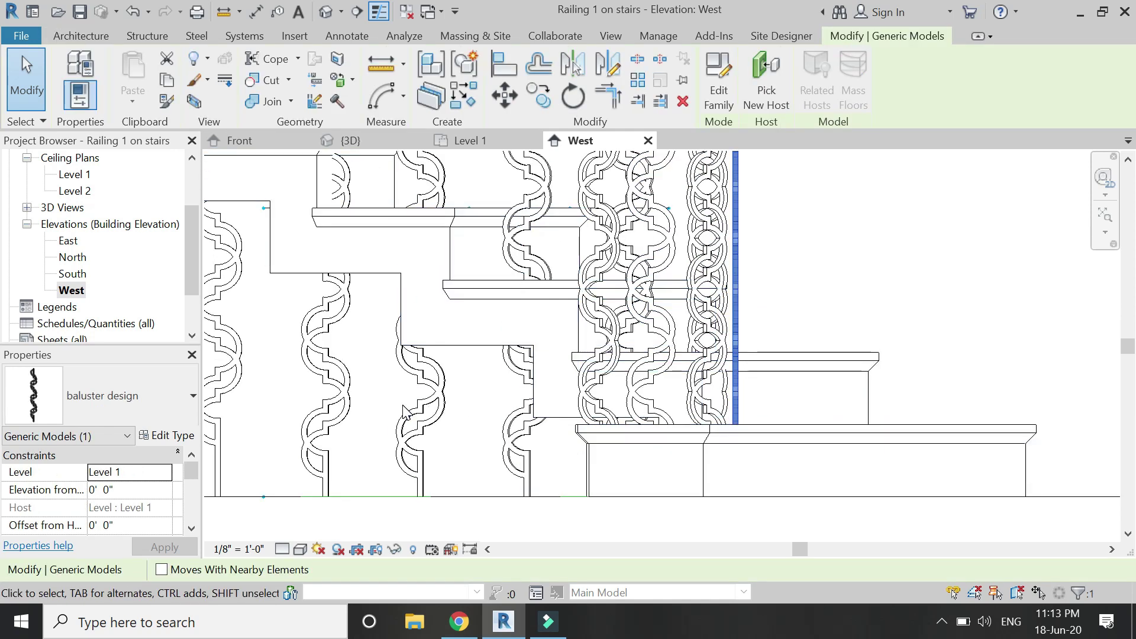
pyautogui.press('Escape')
pyautogui.click(302, 550)
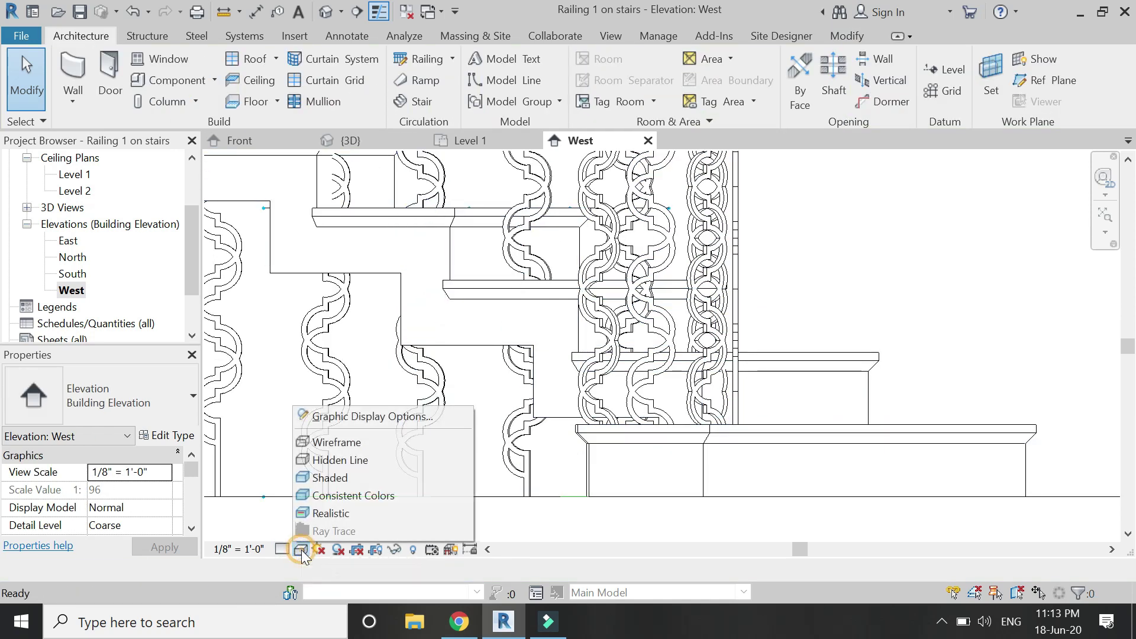
pyautogui.click(314, 445)
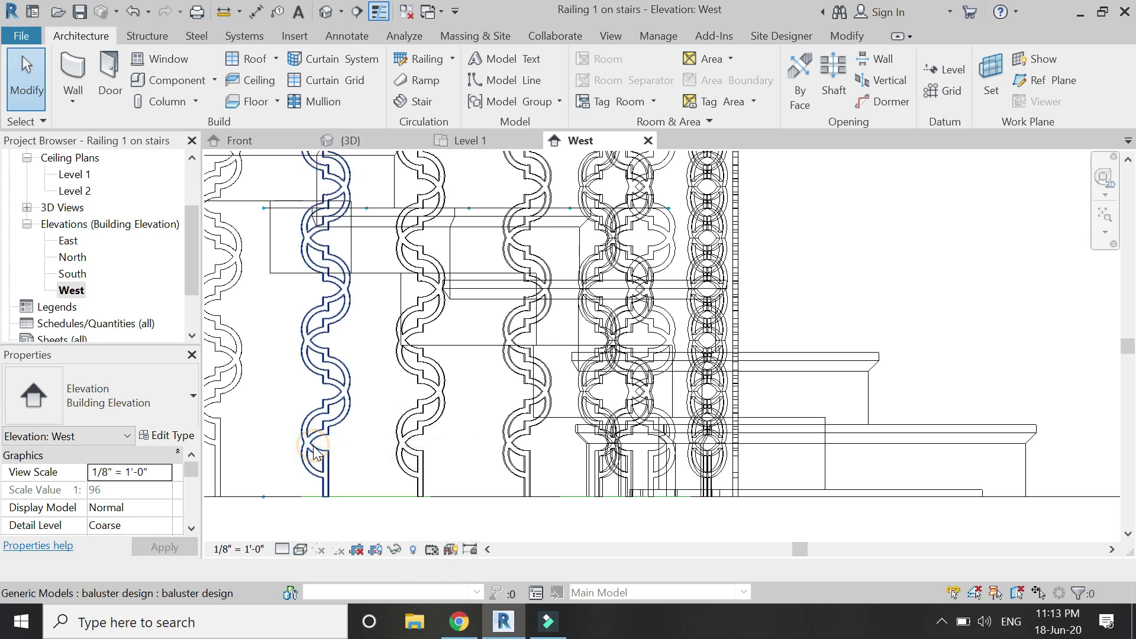
# Step: Move a baluster design instance at the bottom step vertically from its base on Level 1 up to the first tread's top surface
pyautogui.scroll(5, 535, 476)
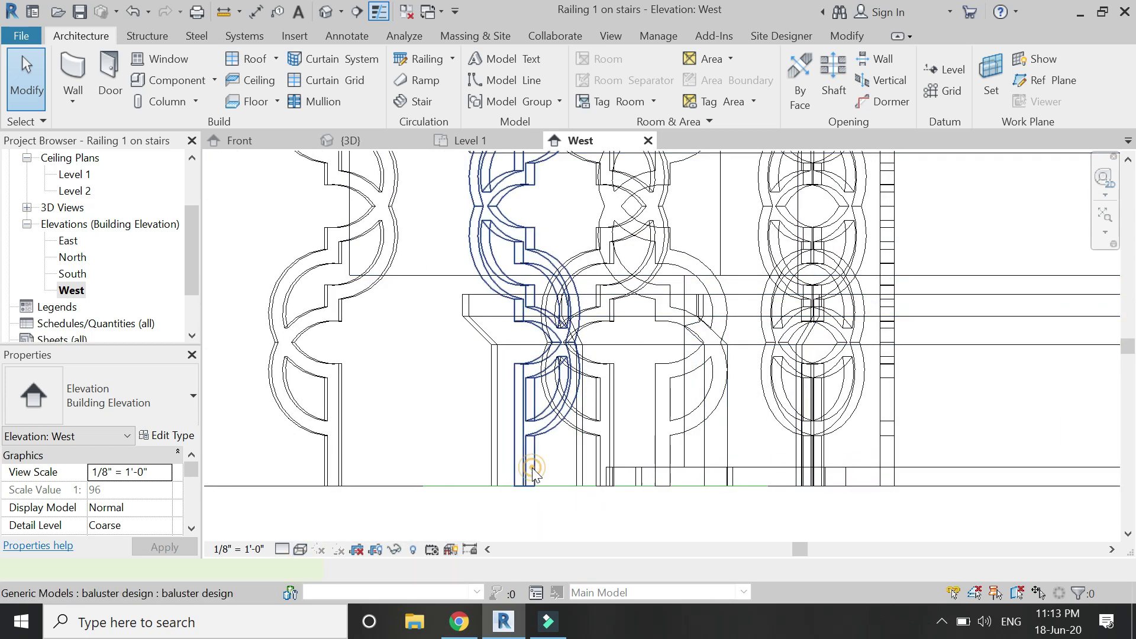
pyautogui.click(531, 467)
pyautogui.click(506, 97)
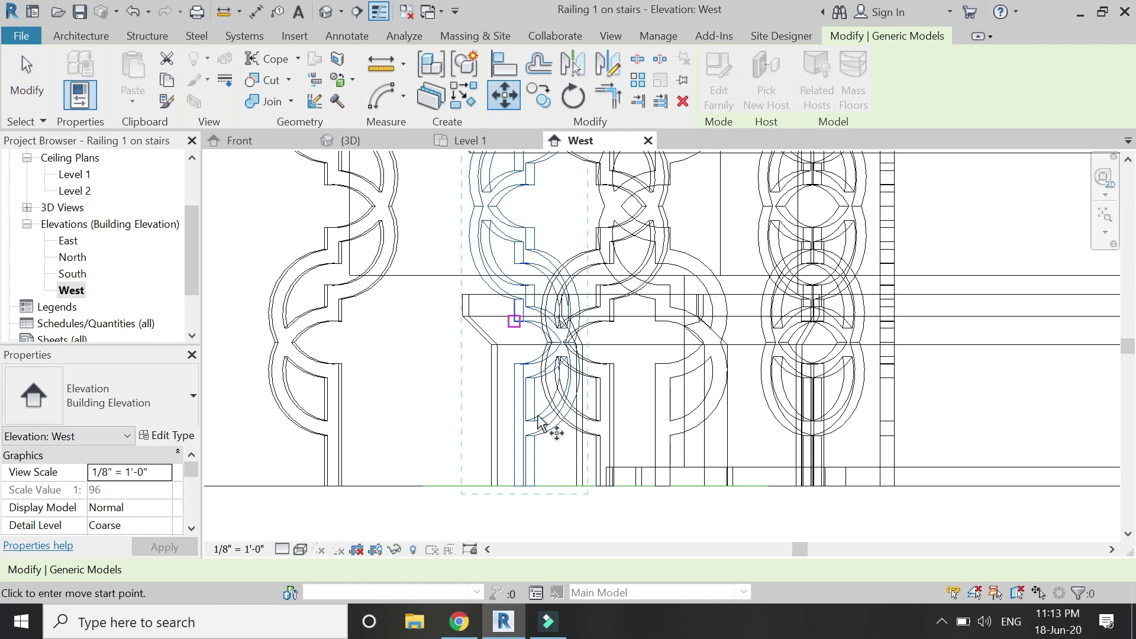
pyautogui.click(532, 479)
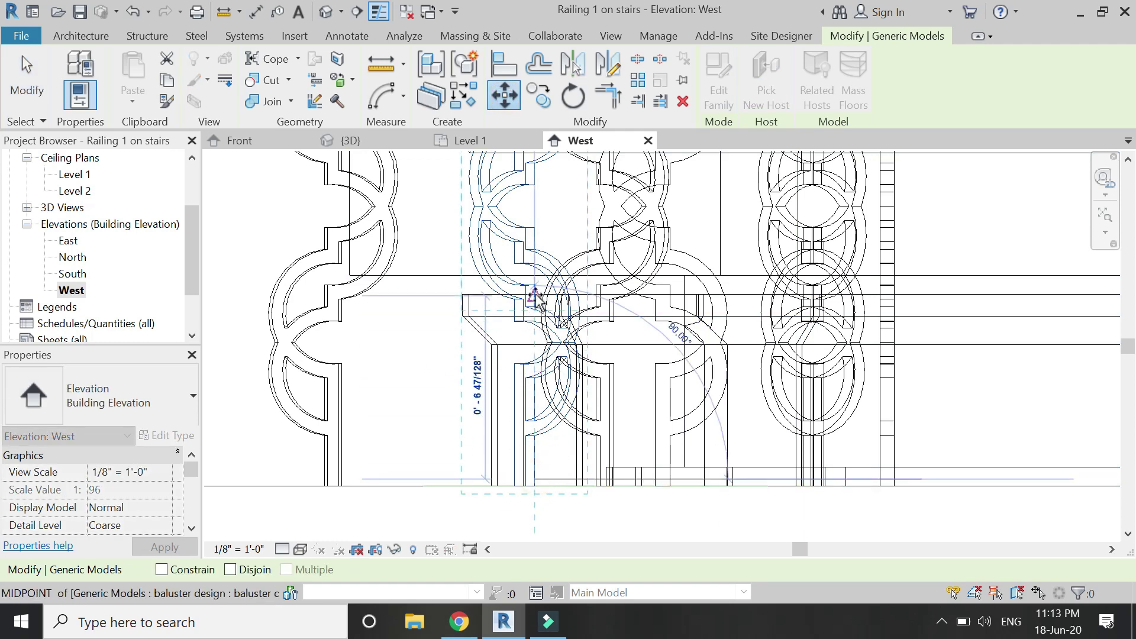
pyautogui.scroll(4, 535, 296)
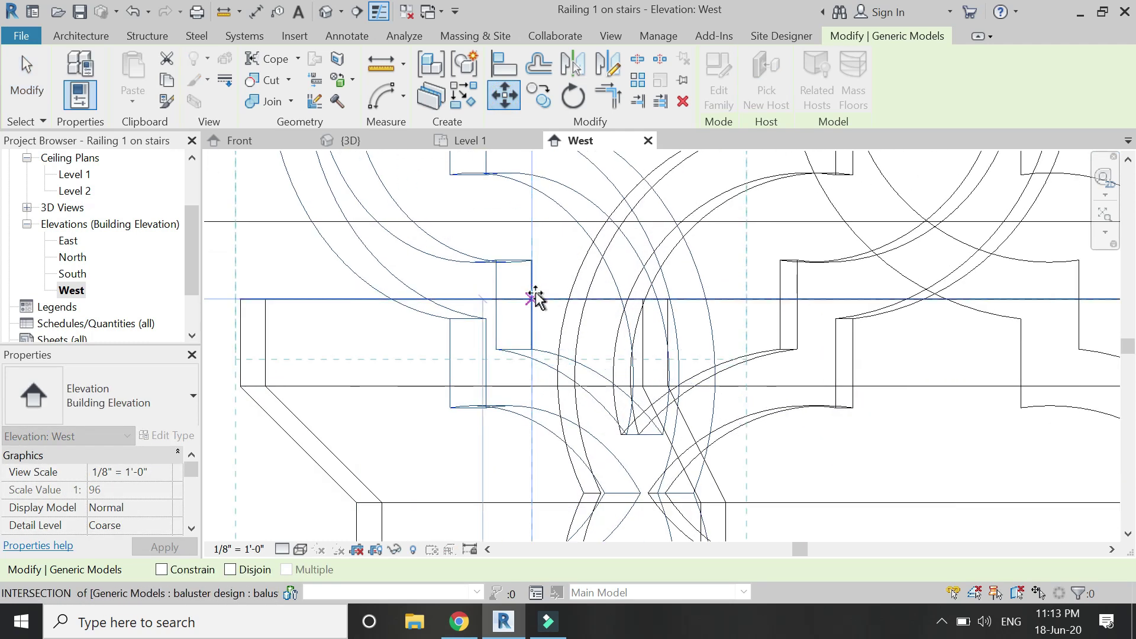
pyautogui.click(535, 296)
pyautogui.scroll(-5, 492, 347)
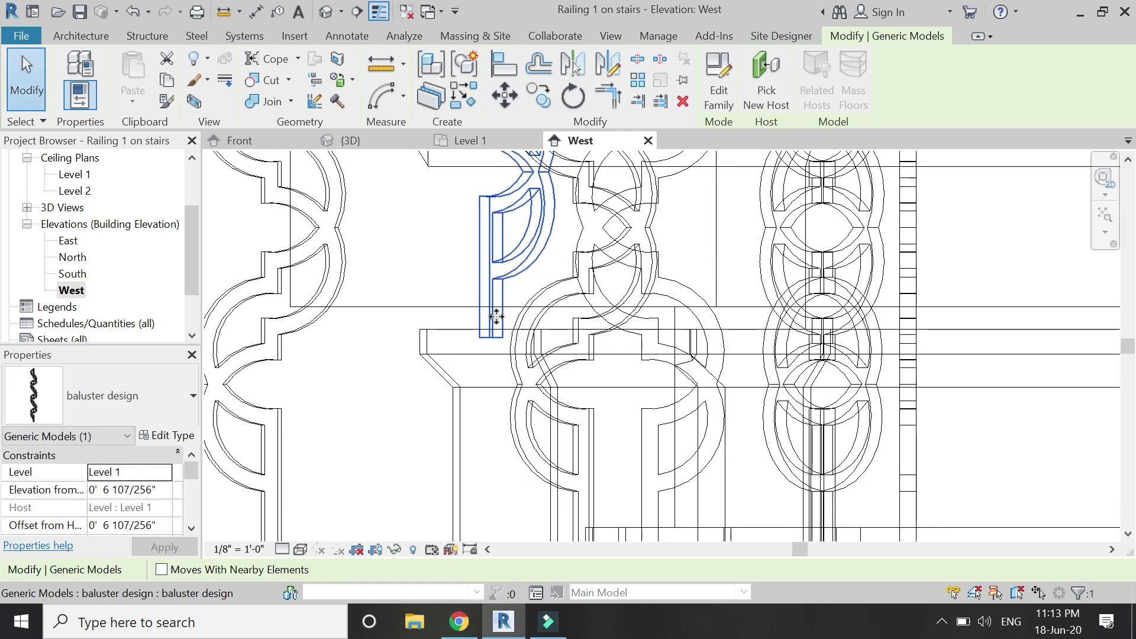
# Step: Move the raised baluster about 1/4" further up so its base meets the first tread's top surface
pyautogui.scroll(3, 513, 324)
pyautogui.click(513, 324)
pyautogui.click(509, 316)
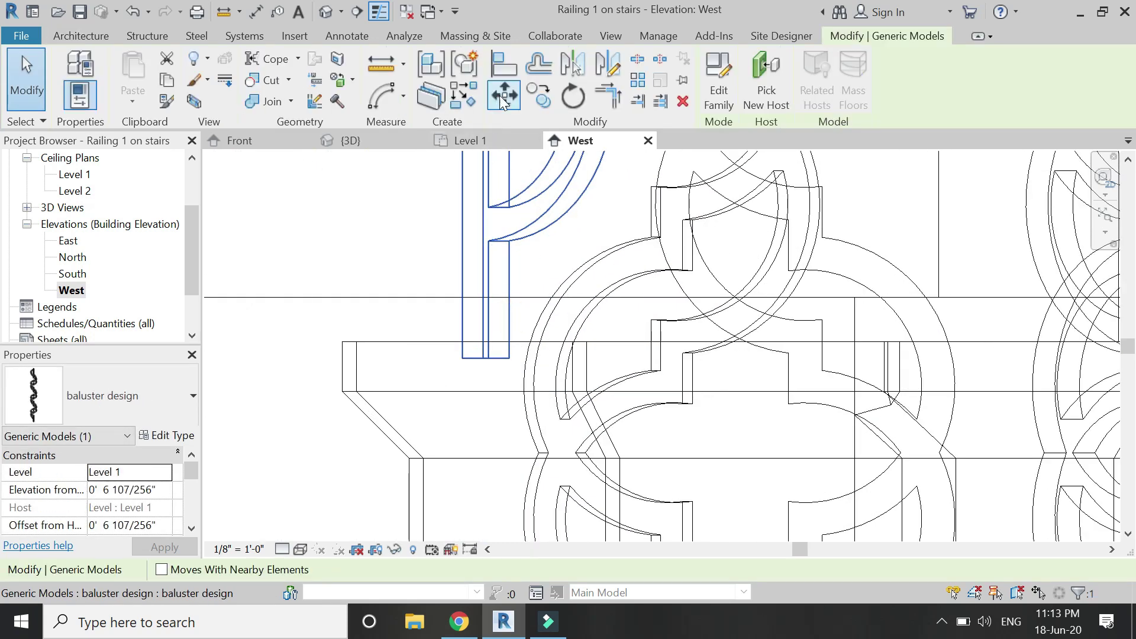
pyautogui.press('m')
pyautogui.press('v')
pyautogui.click(508, 373)
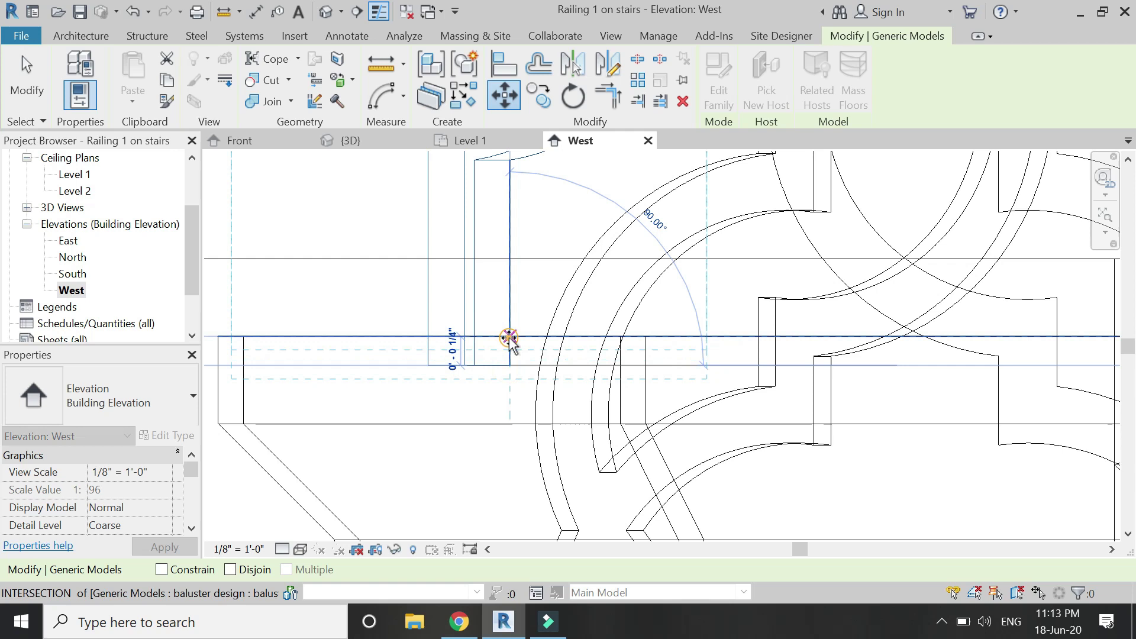
pyautogui.click(508, 335)
pyautogui.press('Escape')
pyautogui.press('Escape')
pyautogui.scroll(-3, 489, 379)
pyautogui.scroll(2, 477, 385)
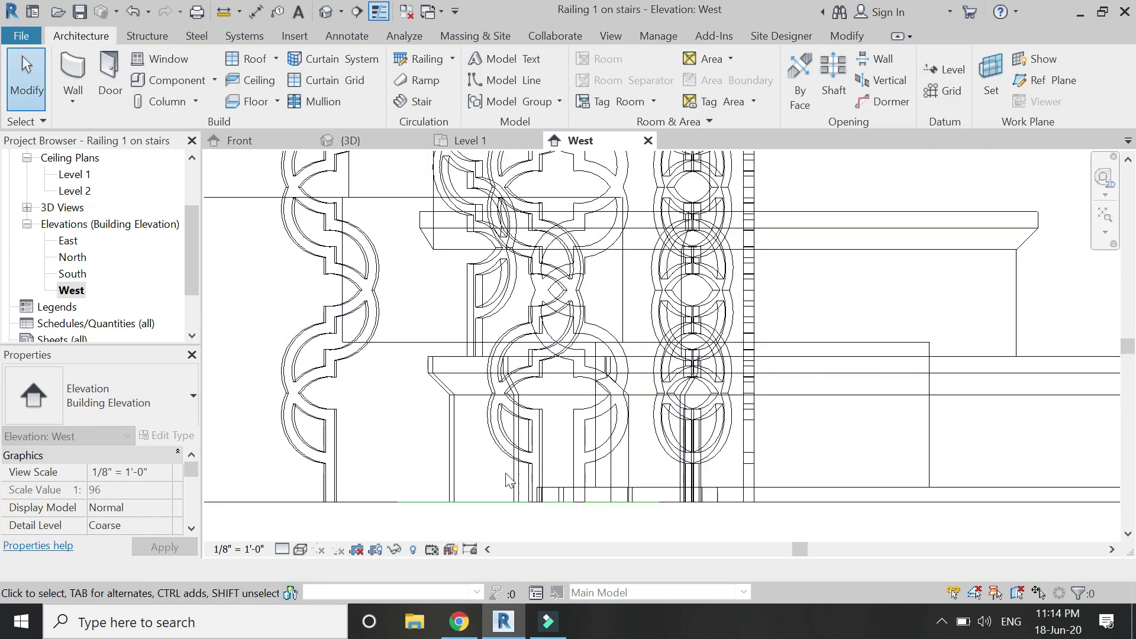
# Step: Move the two overlapping balusters beside the raised one vertically from Level 1 up to the first tread's top surface
pyautogui.click(538, 471)
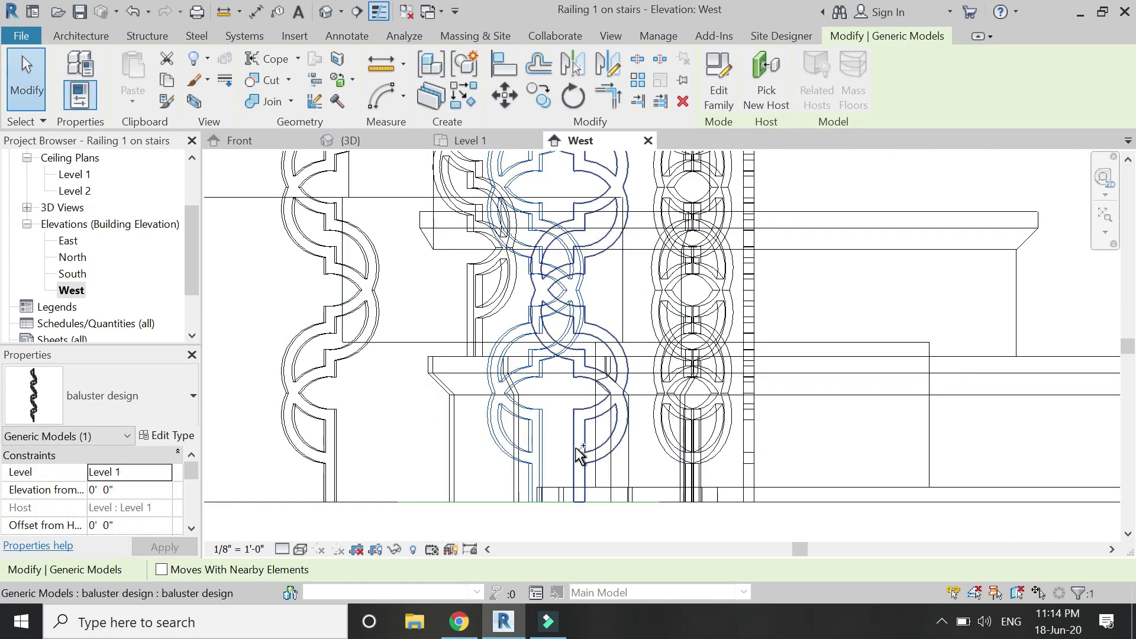
pyautogui.keyDown('ctrl'); pyautogui.click(519, 381); pyautogui.keyUp('ctrl')
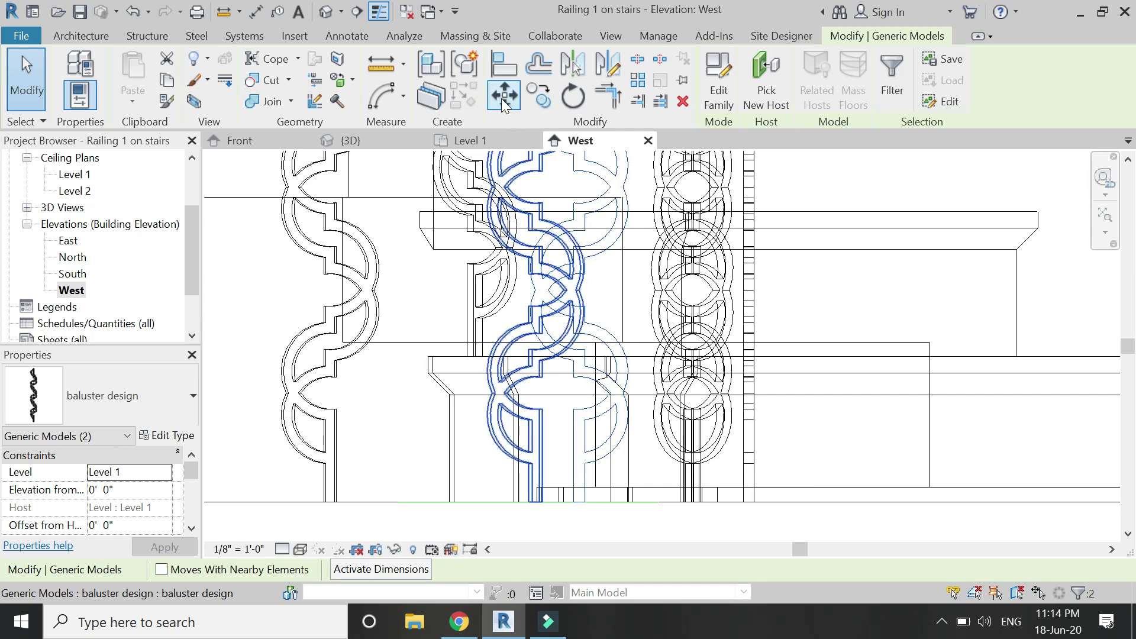
pyautogui.click(503, 95)
pyautogui.scroll(5, 548, 515)
pyautogui.click(529, 484)
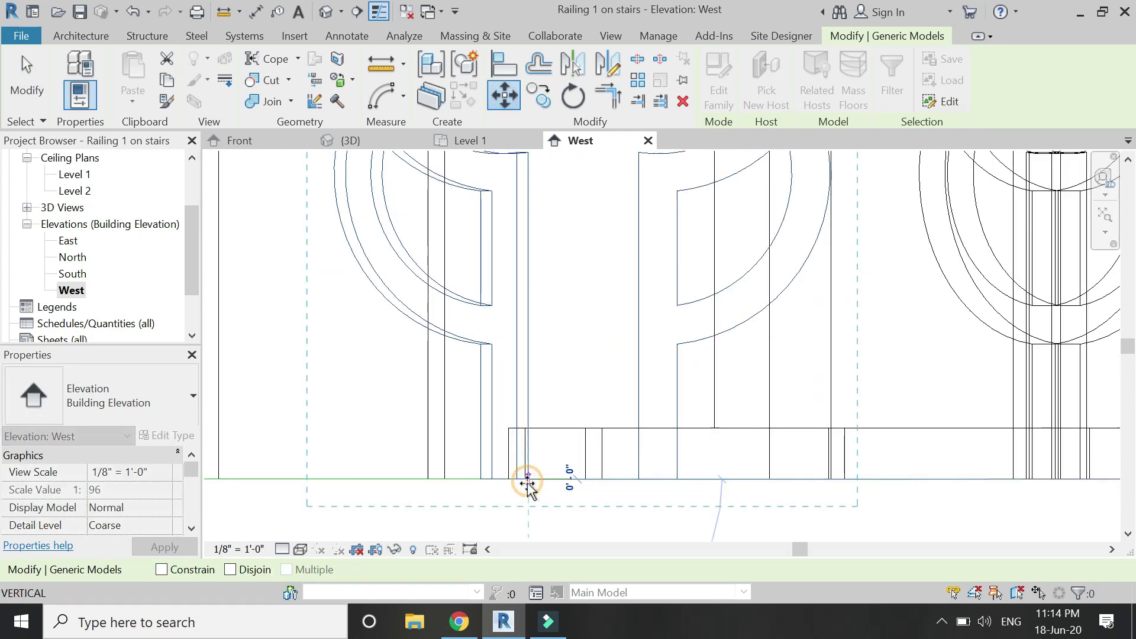
pyautogui.scroll(-3, 531, 479)
pyautogui.scroll(8, 525, 352)
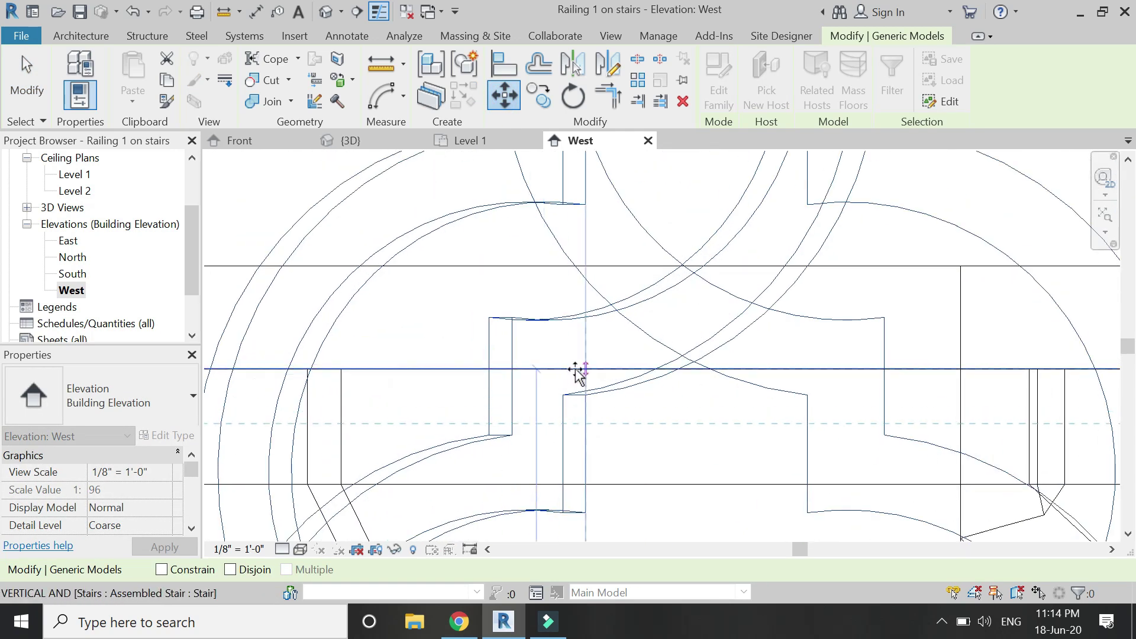
pyautogui.click(583, 368)
pyautogui.scroll(-3, 573, 355)
pyautogui.scroll(5, 560, 385)
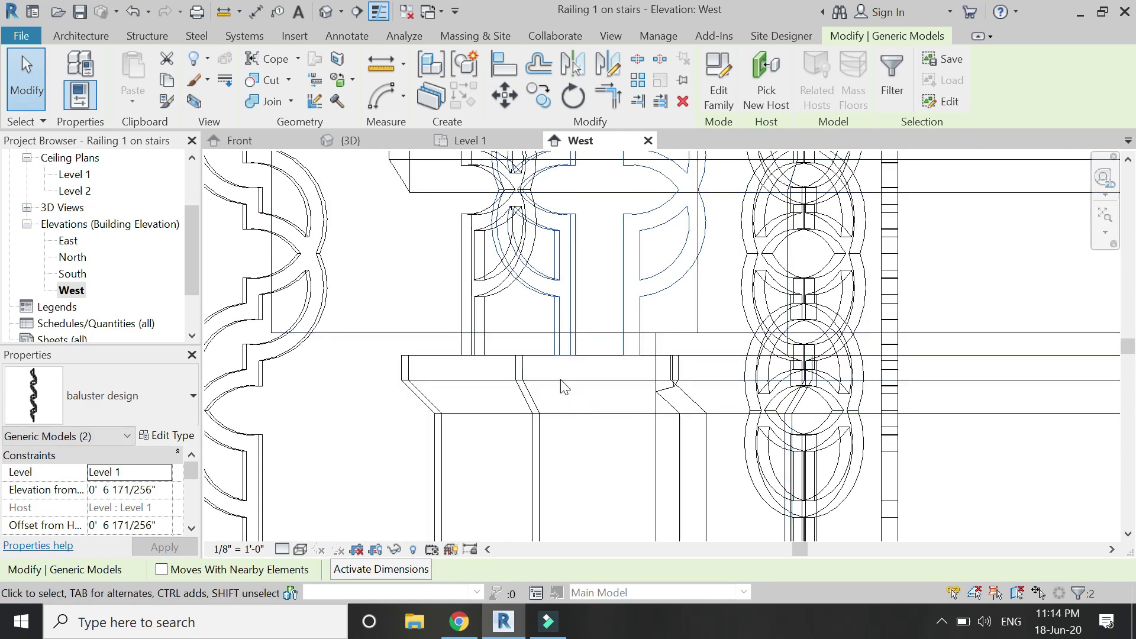
pyautogui.press('Escape')
pyautogui.scroll(5, 679, 457)
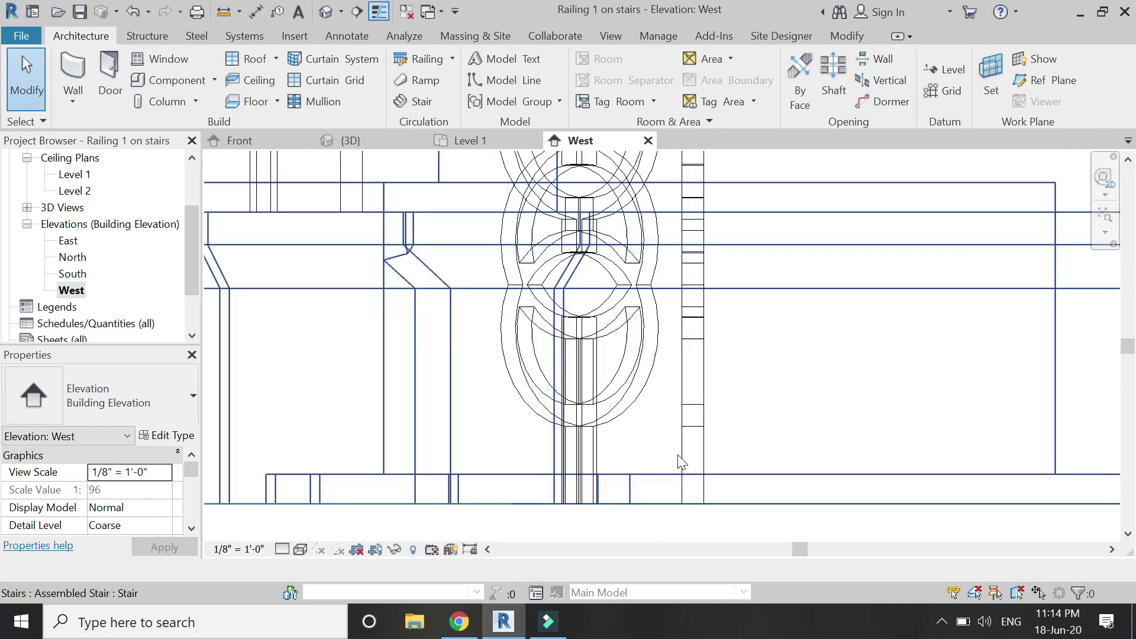
pyautogui.click(695, 429)
pyautogui.click(631, 406)
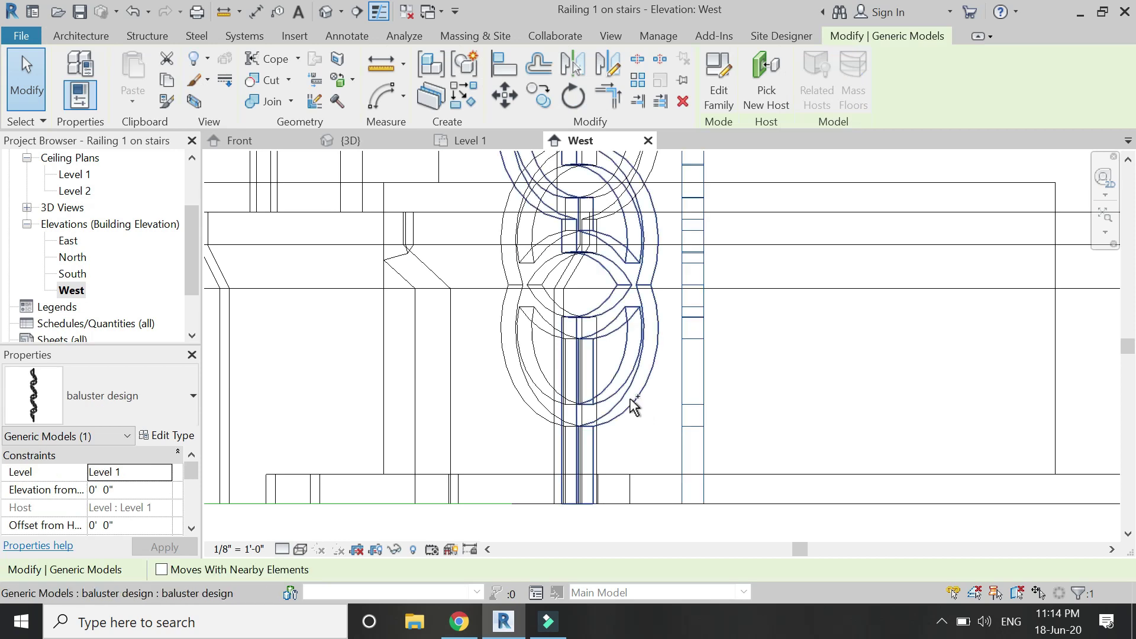
pyautogui.scroll(3, 563, 436)
pyautogui.keyDown('ctrl'); pyautogui.click(558, 446); pyautogui.keyUp('ctrl')
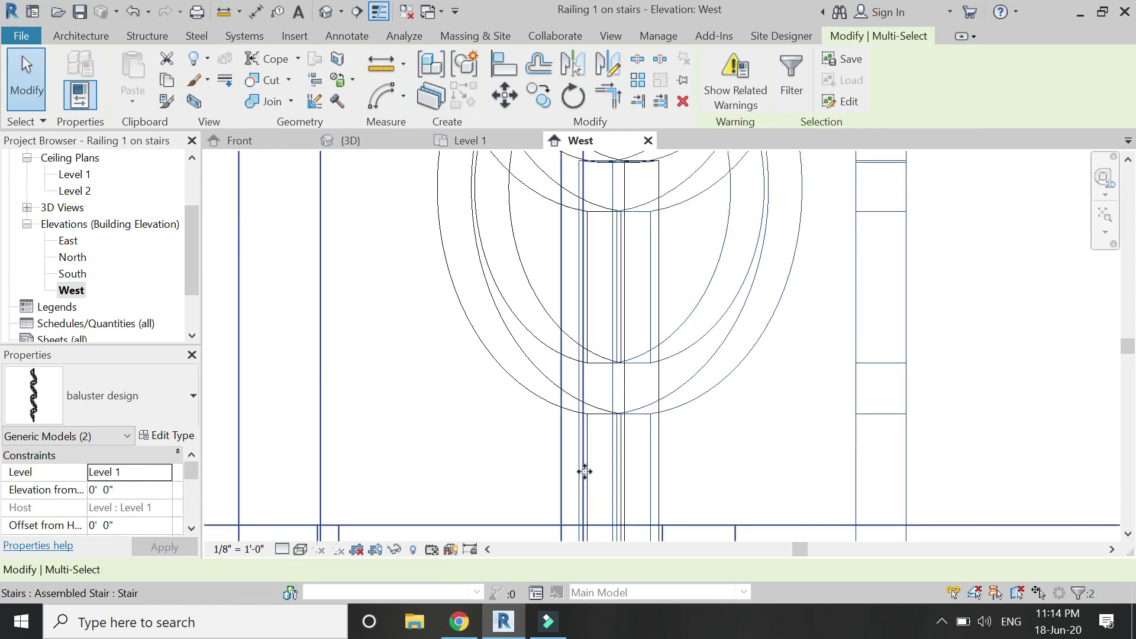
pyautogui.scroll(-4, 557, 449)
pyautogui.scroll(-3, 557, 485)
pyautogui.scroll(3, 621, 491)
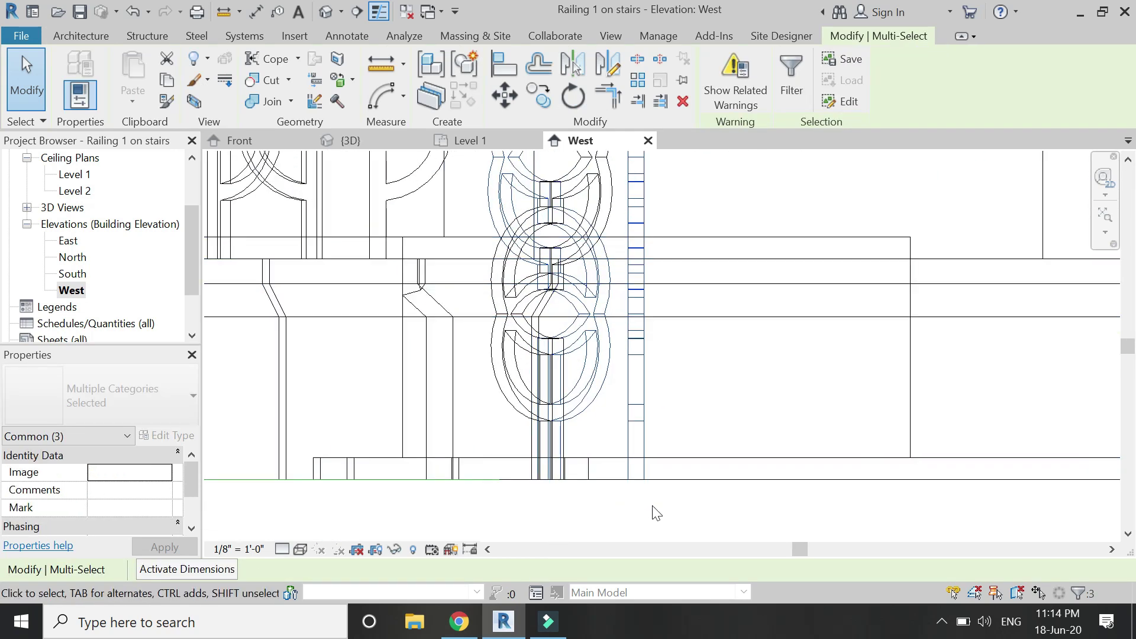
pyautogui.click(504, 96)
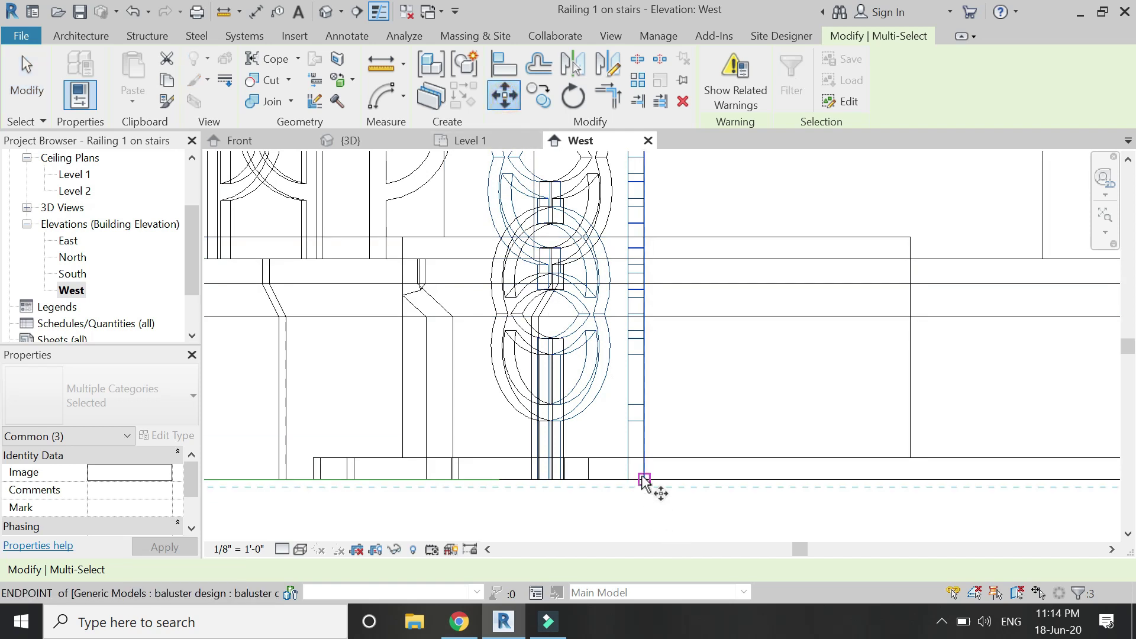
pyautogui.click(644, 480)
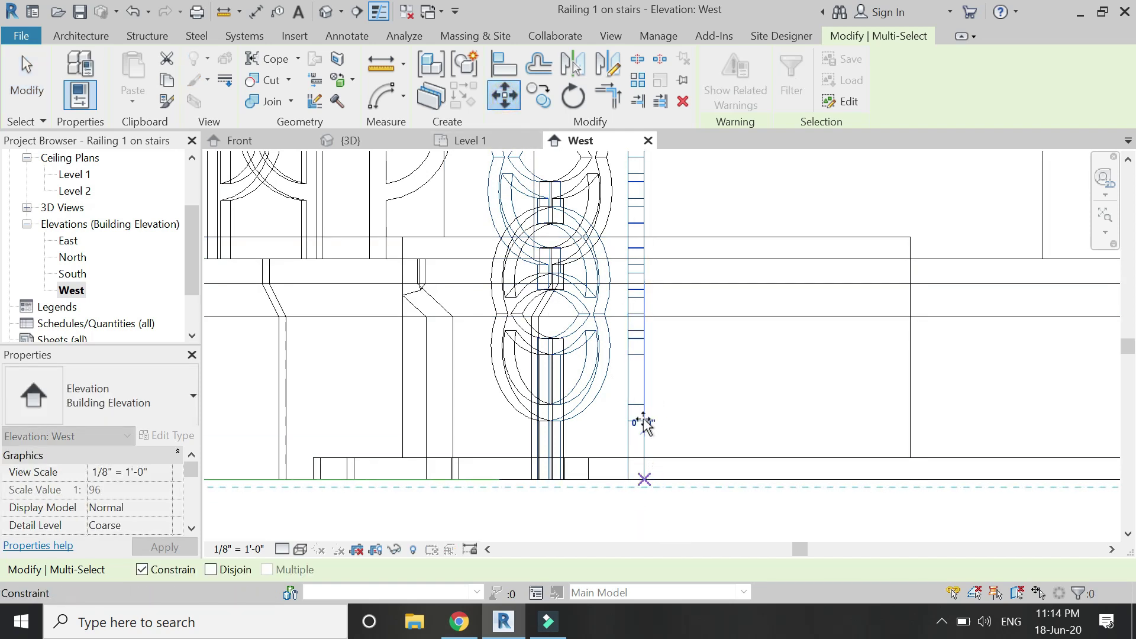
pyautogui.press('Escape')
pyautogui.press('Escape')
# Step: Move the single edge-on baluster vertically from its base on Level 1 to the first tread's top surface
pyautogui.scroll(2, 648, 474)
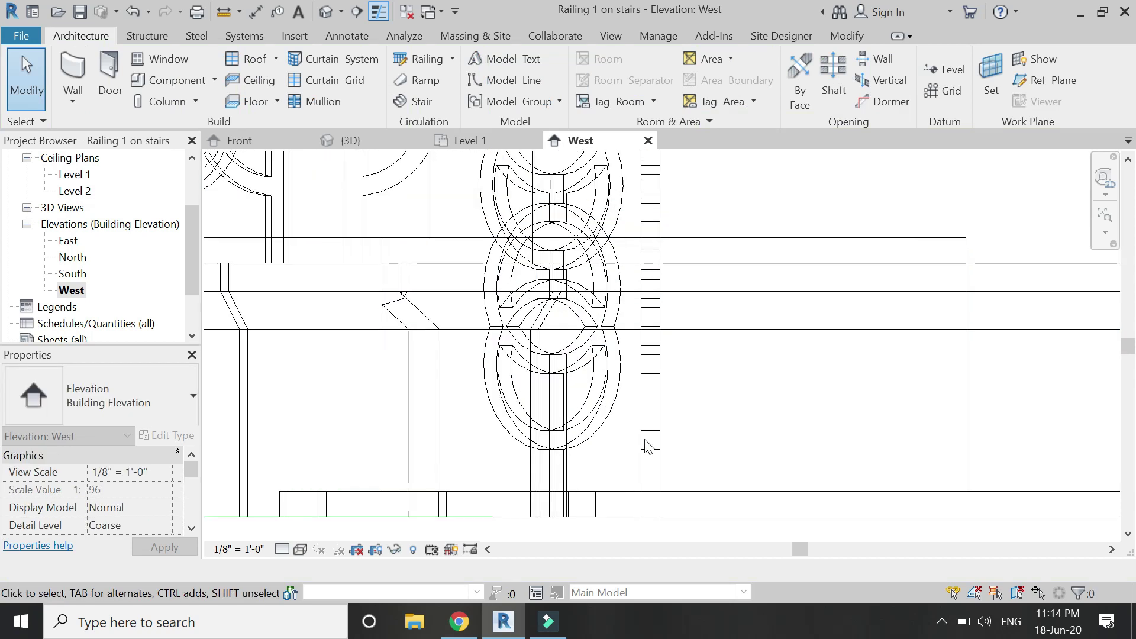
pyautogui.click(658, 444)
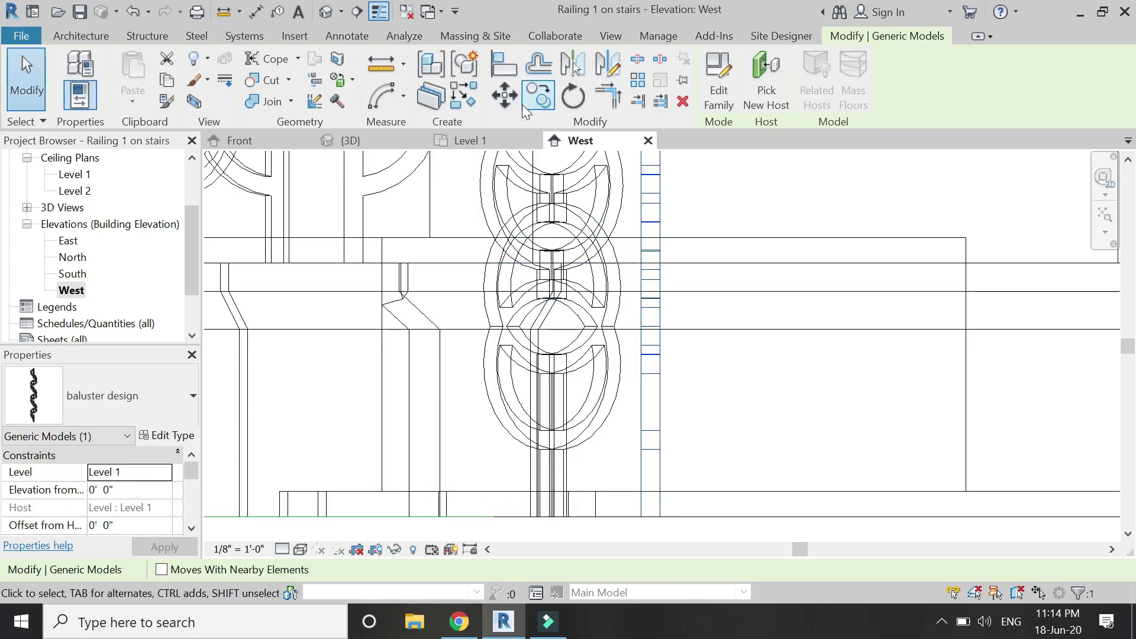
pyautogui.press('m')
pyautogui.press('v')
pyautogui.click(659, 516)
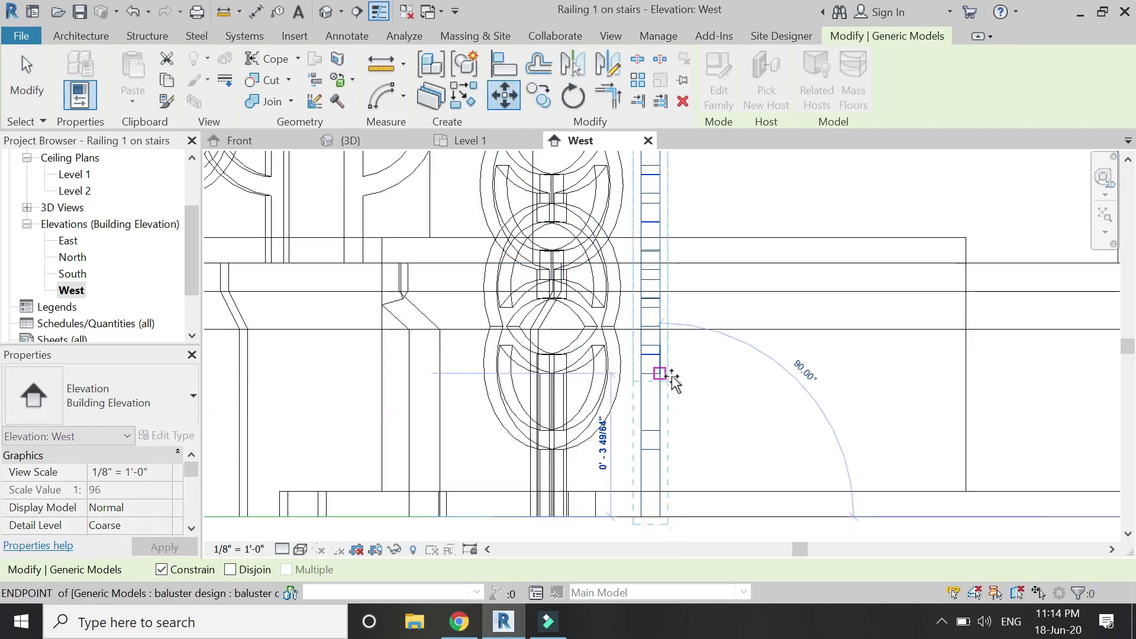
pyautogui.scroll(3, 660, 268)
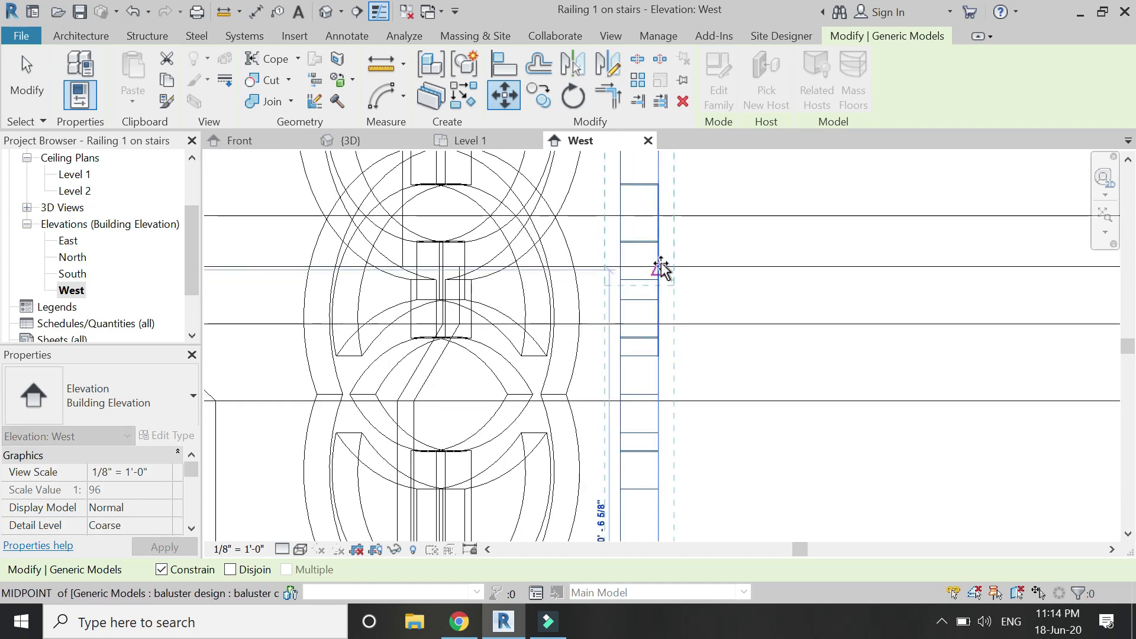
pyautogui.scroll(2, 659, 266)
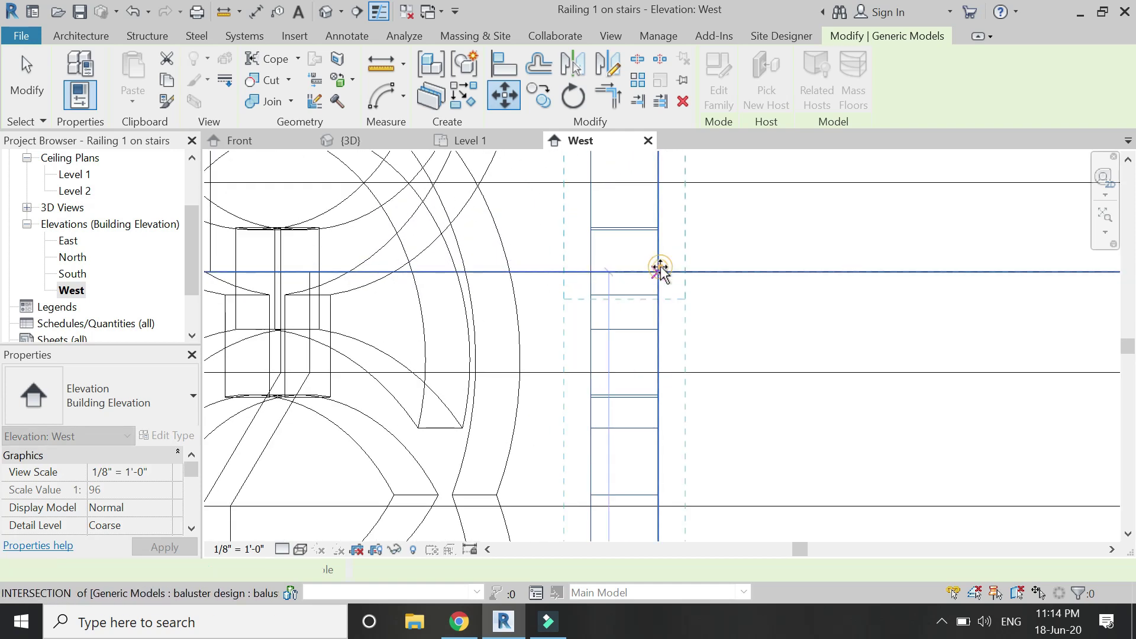
pyautogui.click(660, 269)
pyautogui.scroll(-3, 659, 266)
pyautogui.press('Escape')
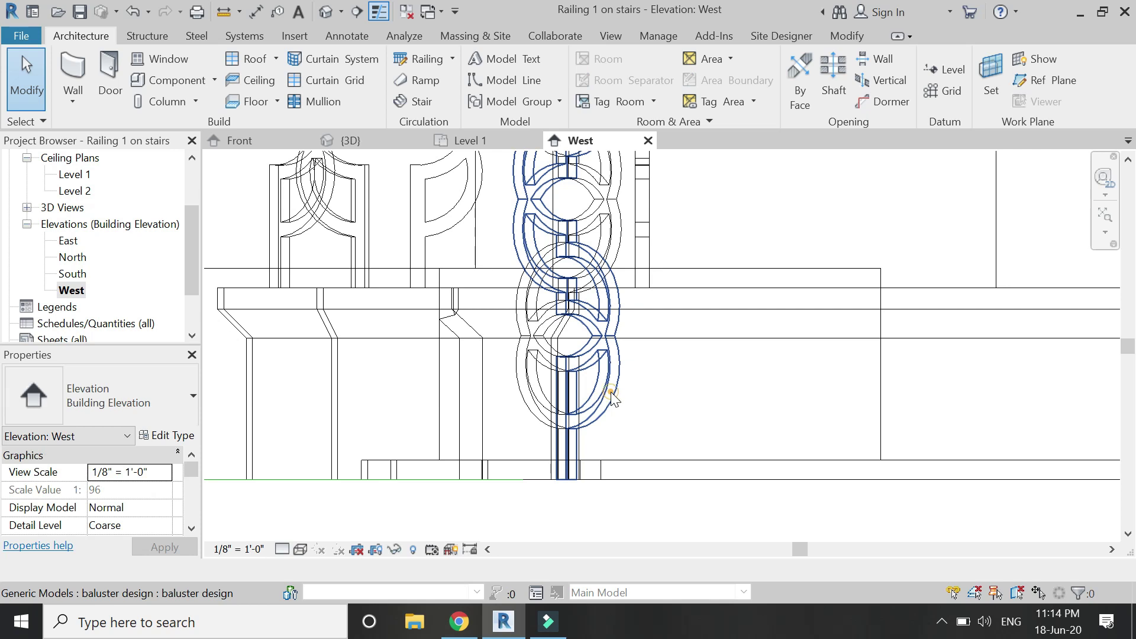
# Step: Move the first baluster of the remaining overlapping pair at the bottom step from Level 1 up to the first tread's top
pyautogui.click(612, 398)
pyautogui.click(503, 94)
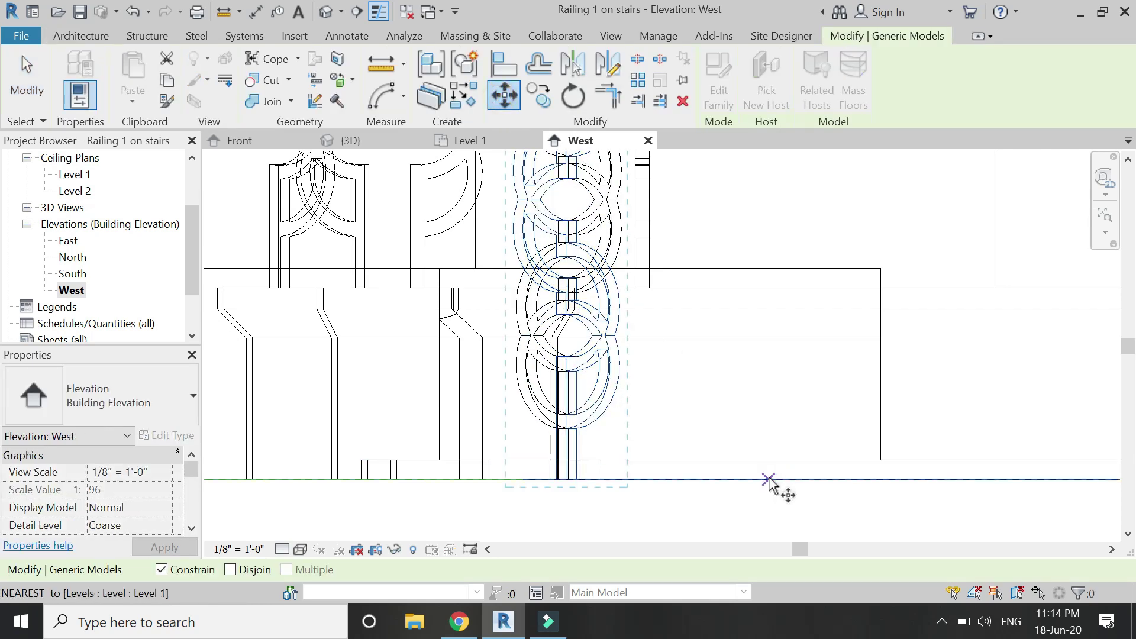
pyautogui.click(768, 480)
pyautogui.click(768, 288)
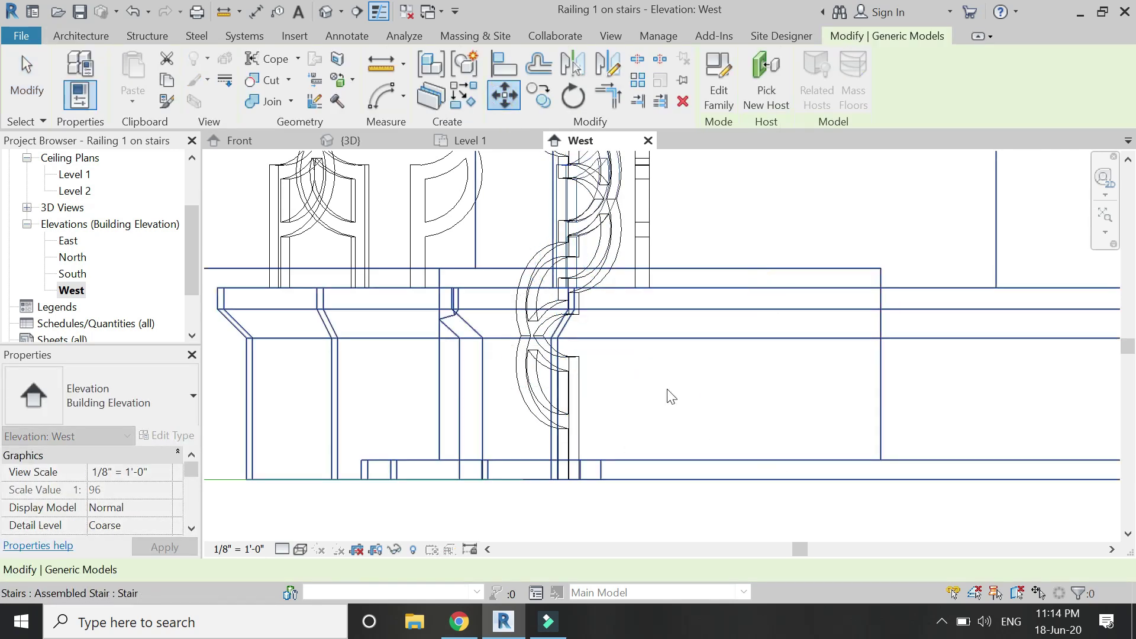
pyautogui.press('Escape')
# Step: Move the second baluster of that overlapping pair from Level 1 up to the first tread's top surface
pyautogui.click(503, 357)
pyautogui.press('m')
pyautogui.press('v')
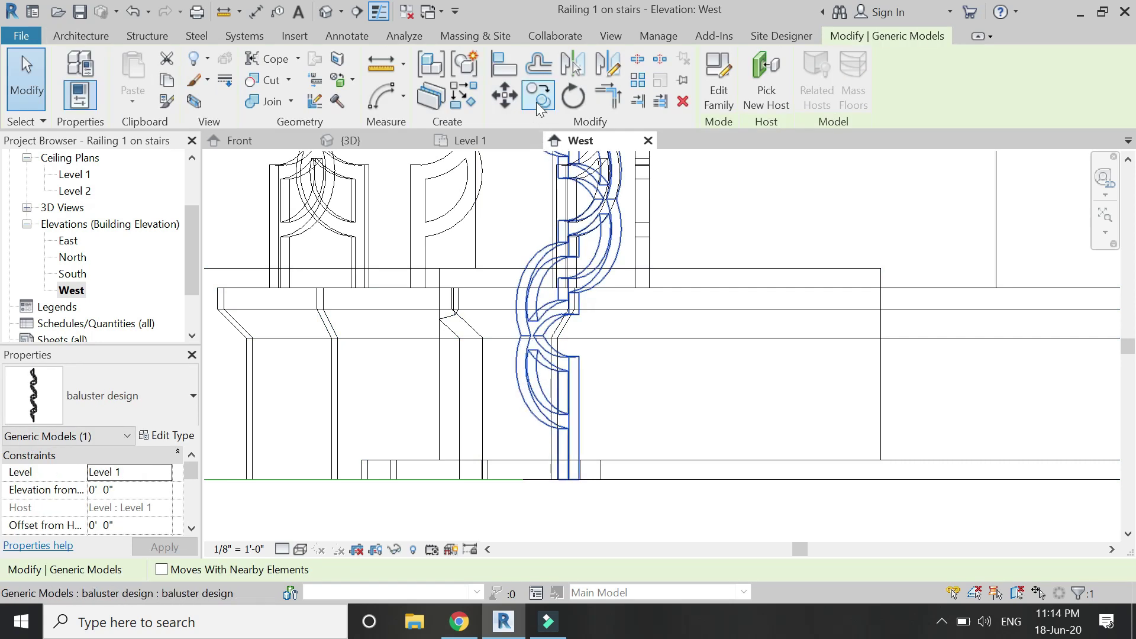
pyautogui.click(735, 480)
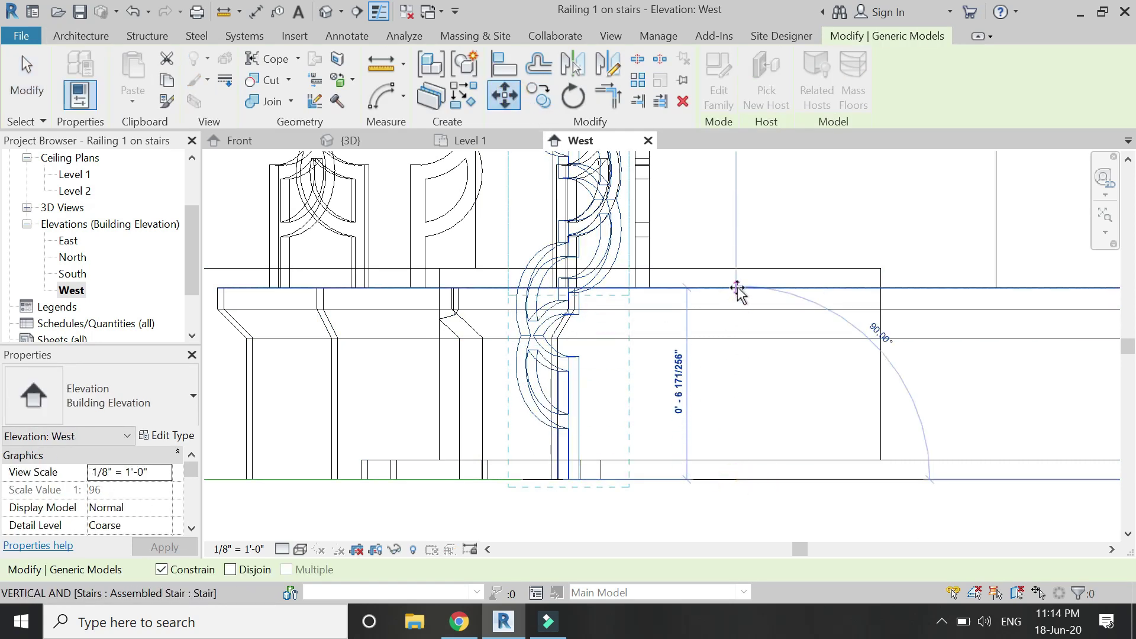
pyautogui.click(738, 287)
pyautogui.press('Escape')
pyautogui.scroll(-3, 857, 488)
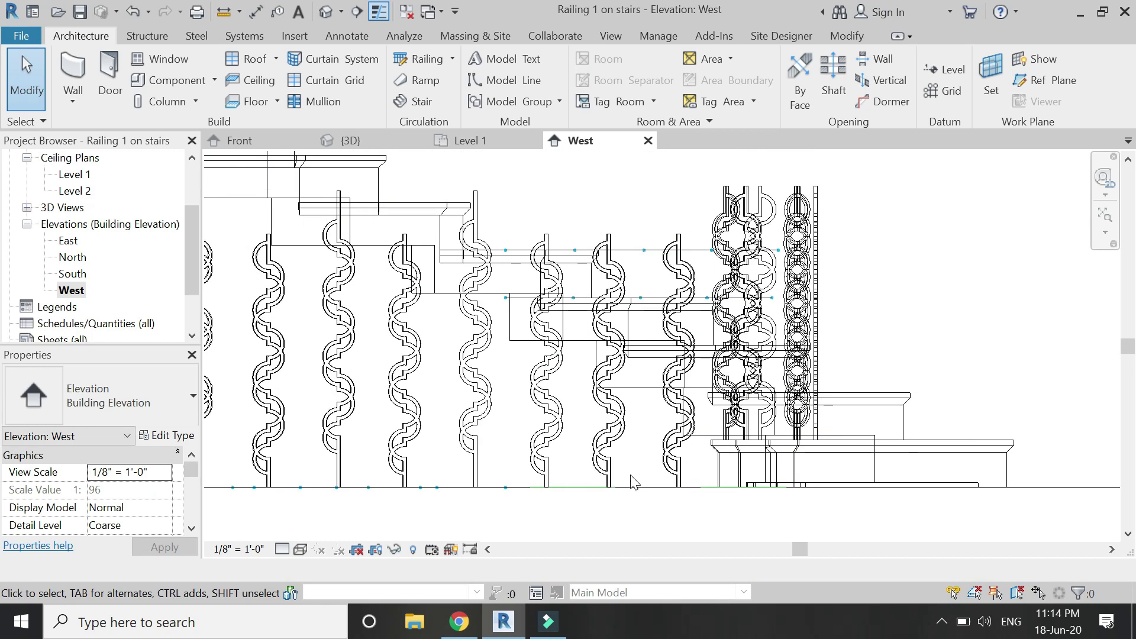
# Step: Align the base of the baluster nearest the raised group with the top surface of the third tread
pyautogui.scroll(2, 678, 403)
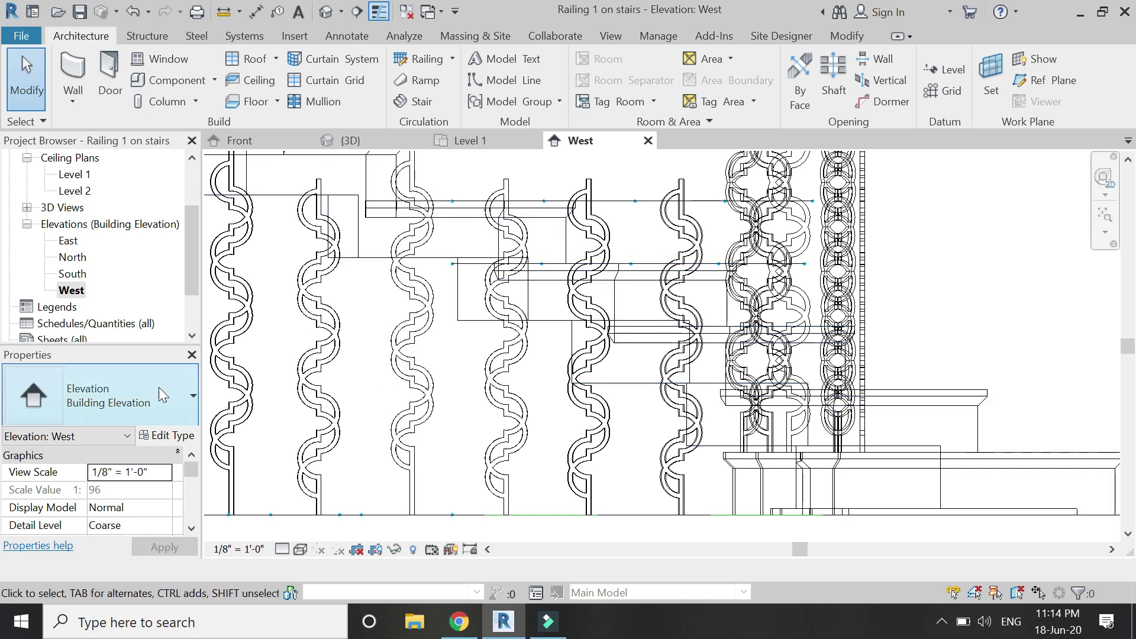
pyautogui.scroll(-3, 618, 454)
pyautogui.scroll(3, 947, 444)
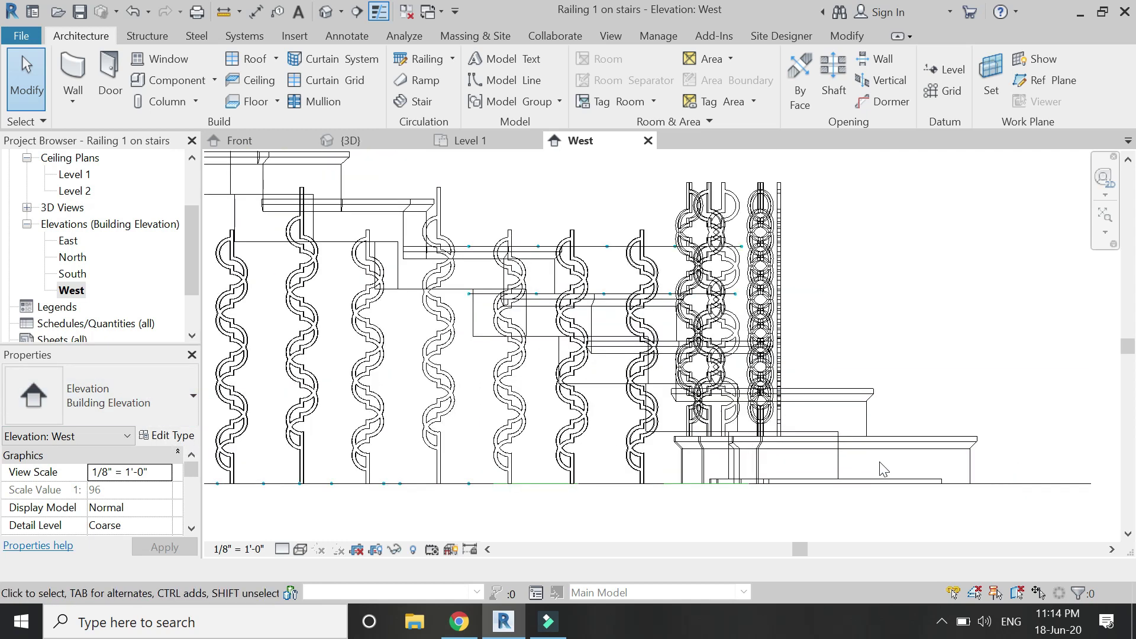
pyautogui.scroll(1, 602, 287)
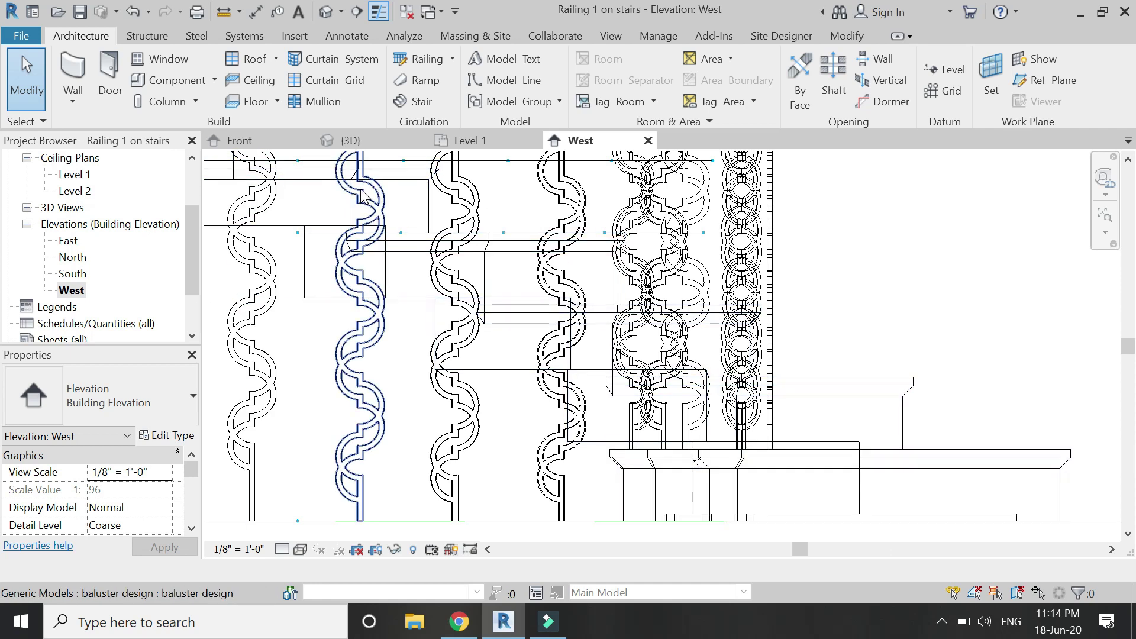
pyautogui.click(844, 37)
pyautogui.click(502, 65)
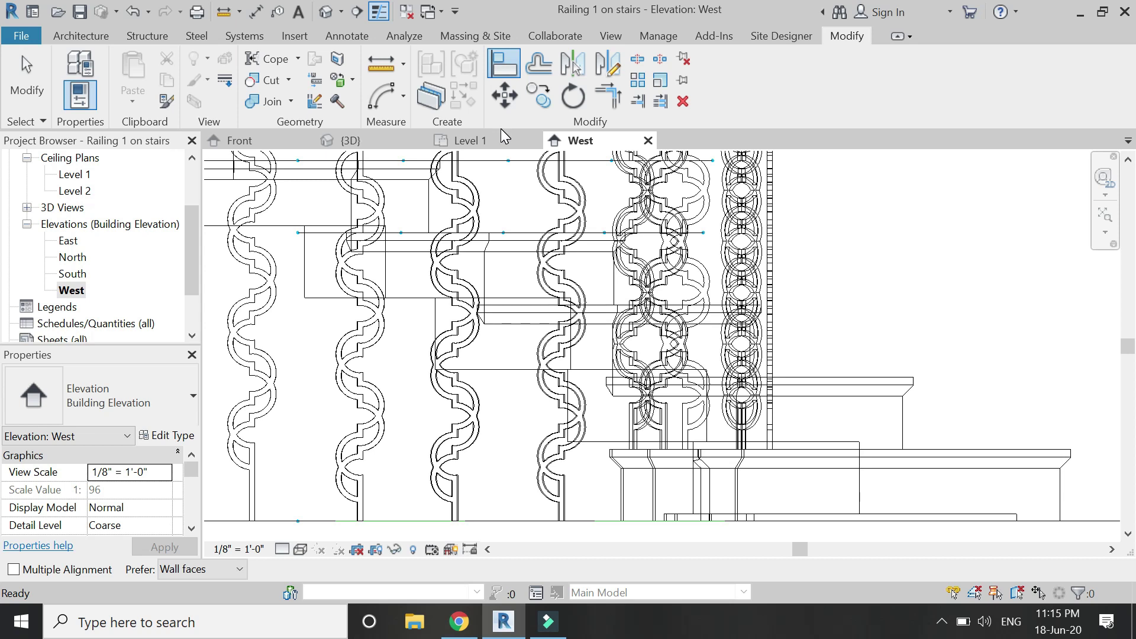
pyautogui.scroll(2, 550, 303)
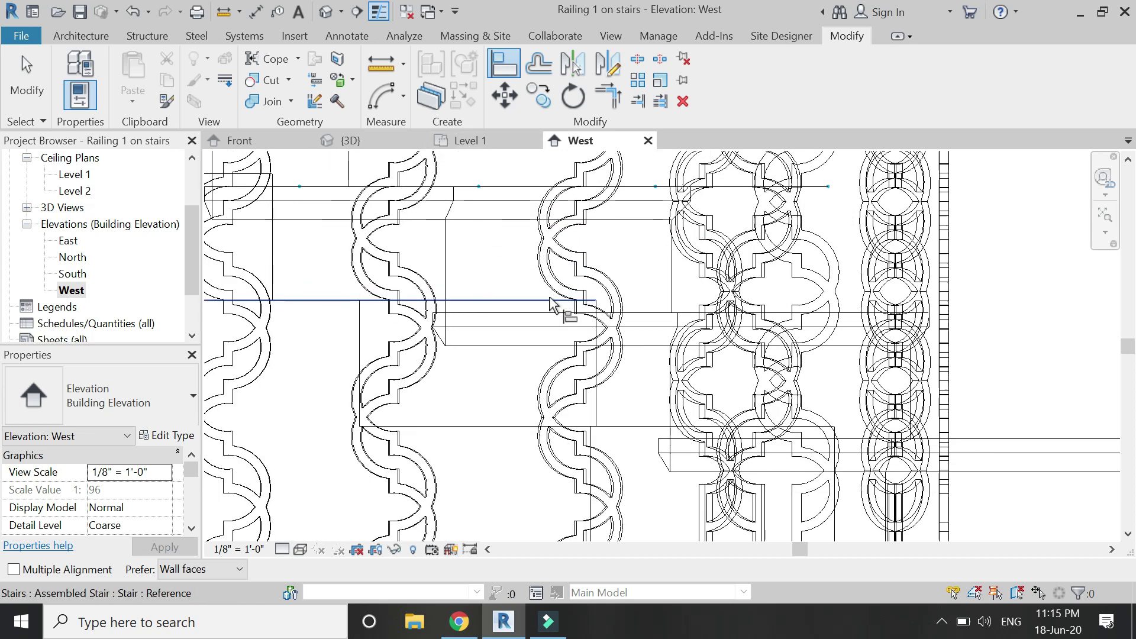
pyautogui.click(654, 321)
pyautogui.scroll(-3, 646, 355)
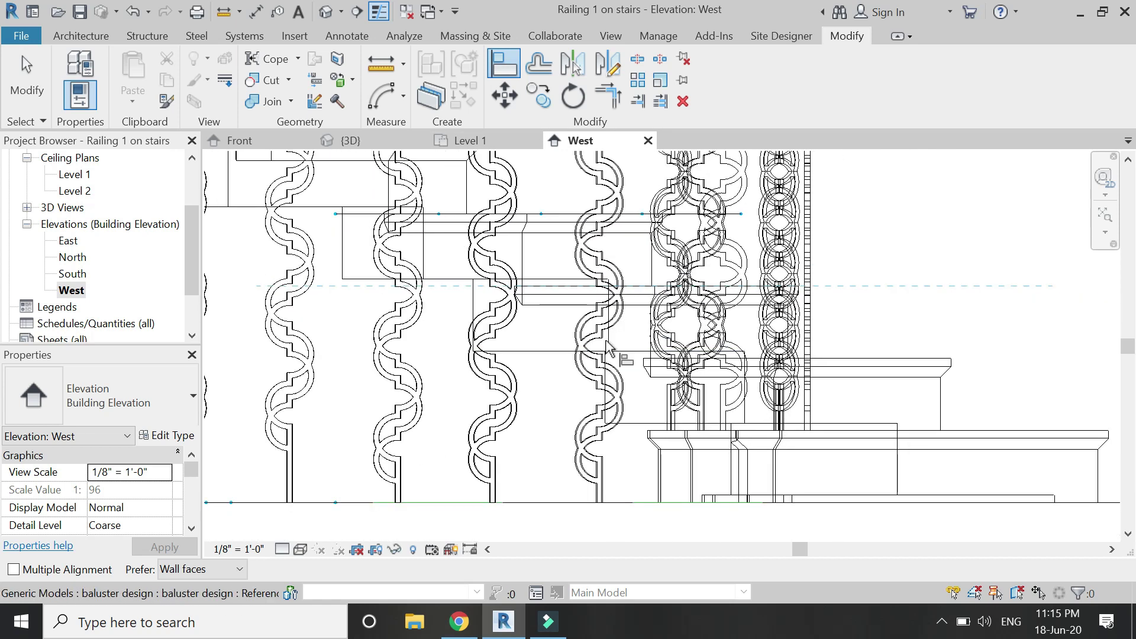
pyautogui.scroll(-3, 607, 347)
pyautogui.click(610, 427)
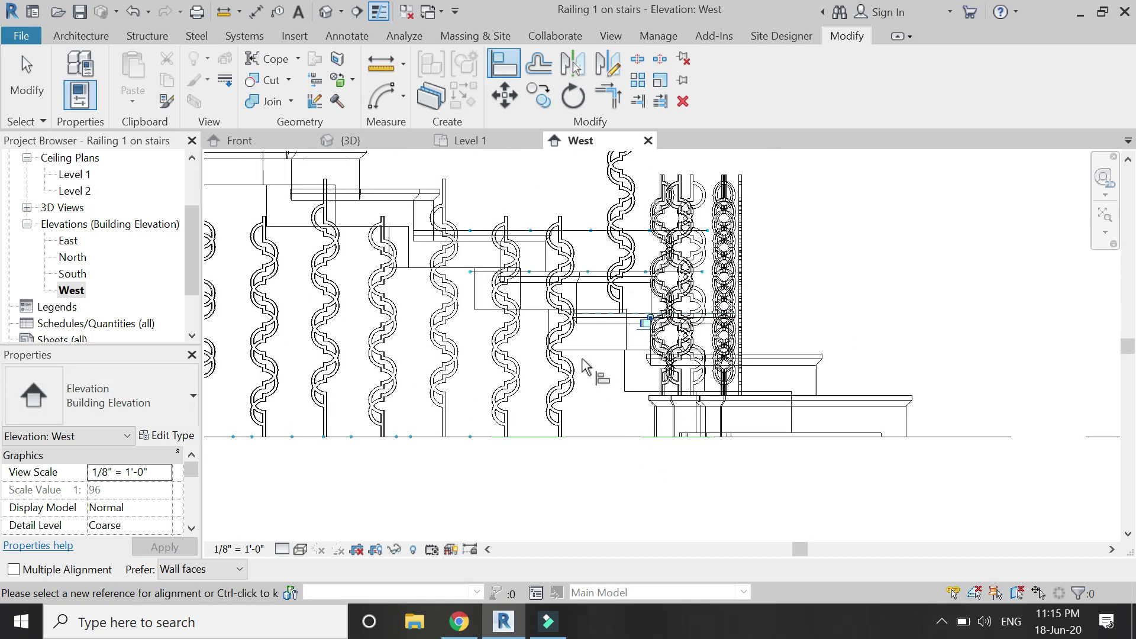
# Step: Set the West elevation's visual style to Hidden Line for the area around the aligned baluster
pyautogui.scroll(2, 586, 367)
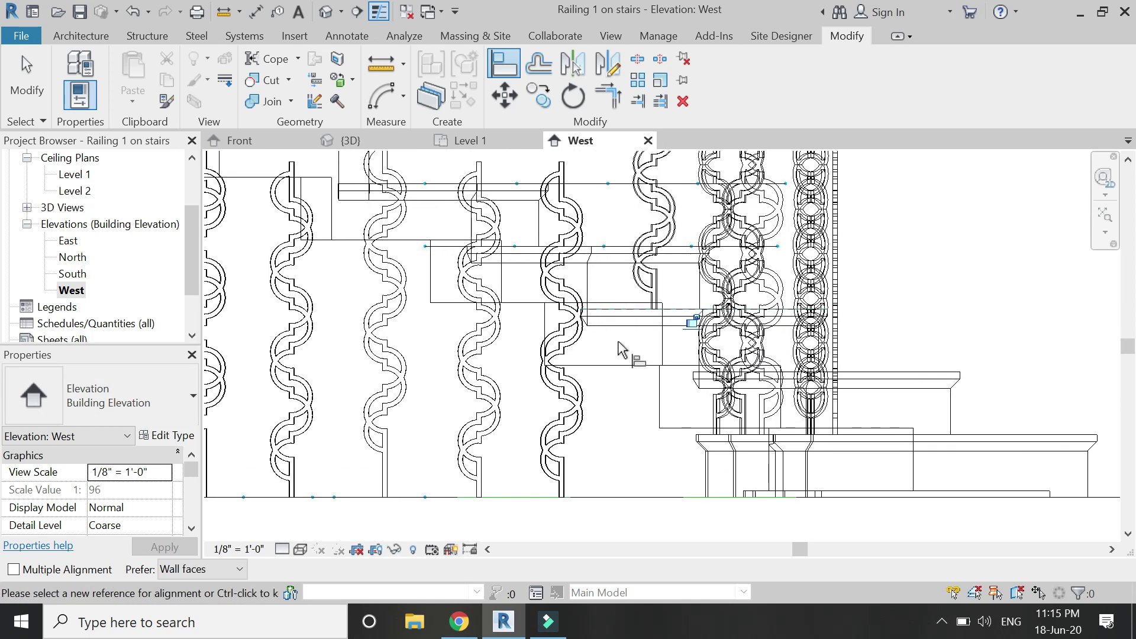
pyautogui.scroll(2, 613, 261)
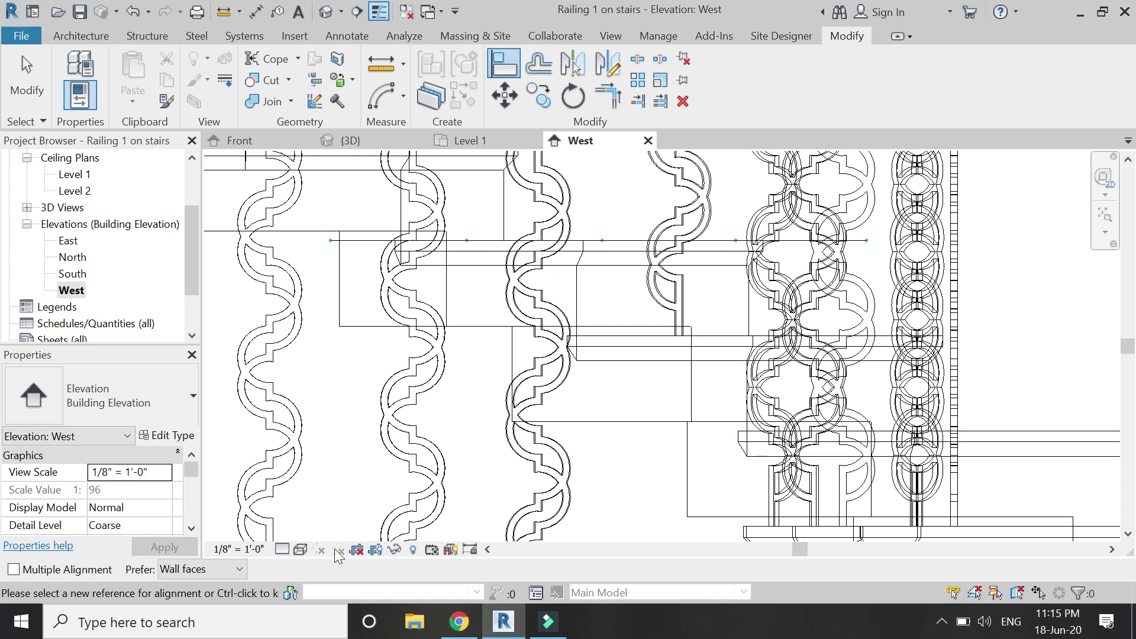
pyautogui.click(300, 549)
pyautogui.click(312, 460)
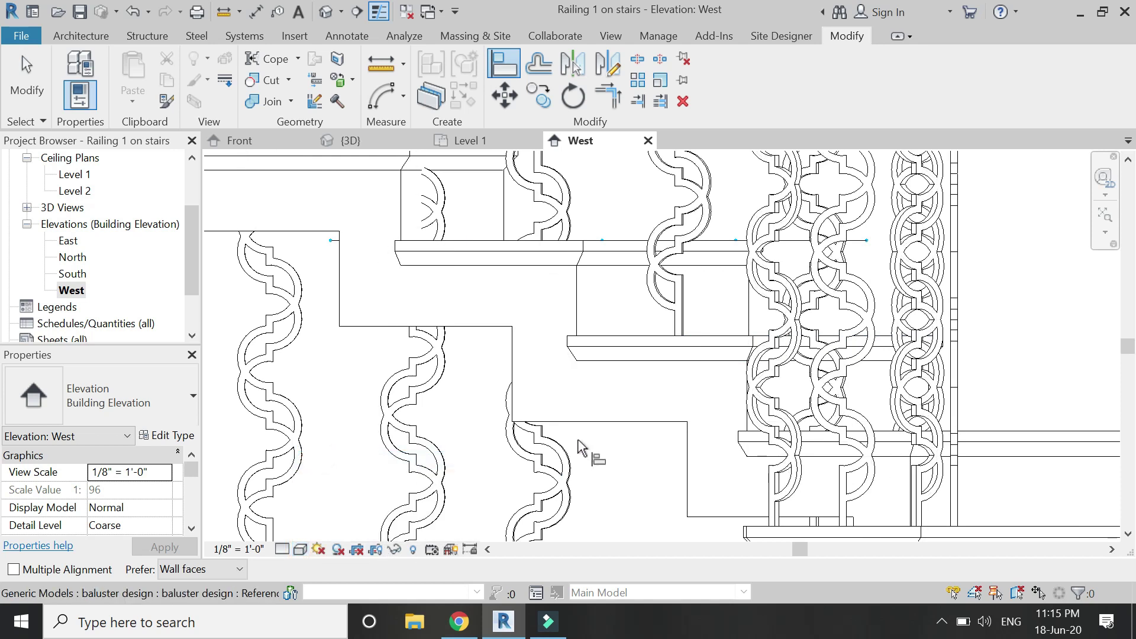
# Step: Align the base of the next baluster on the ground with the top surface of the fourth tread
pyautogui.scroll(-1, 663, 406)
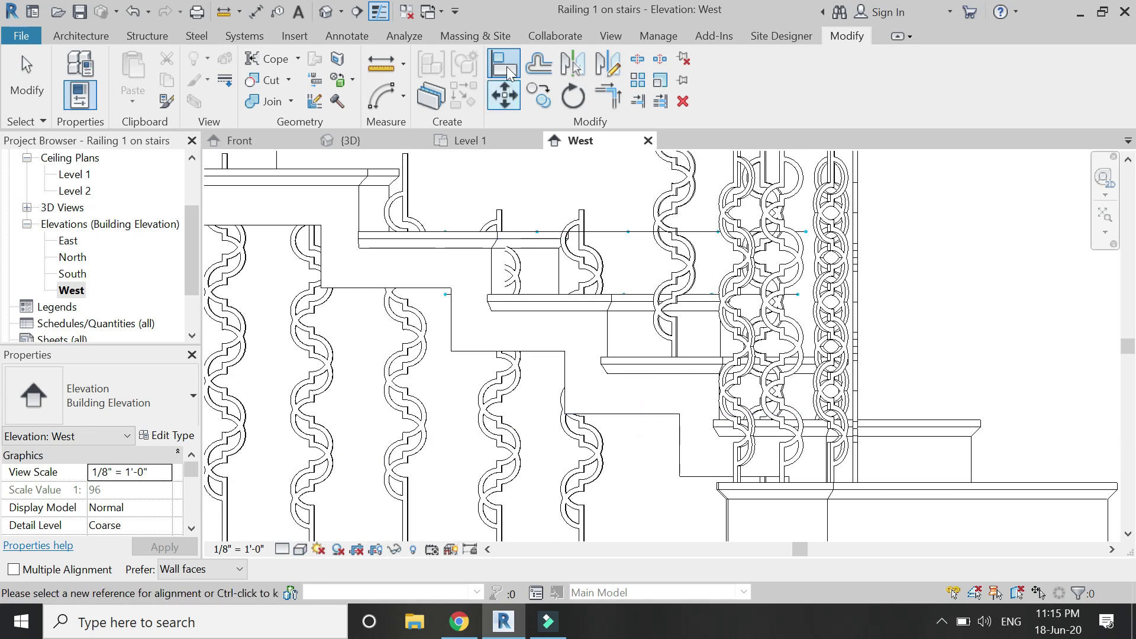
pyautogui.click(651, 302)
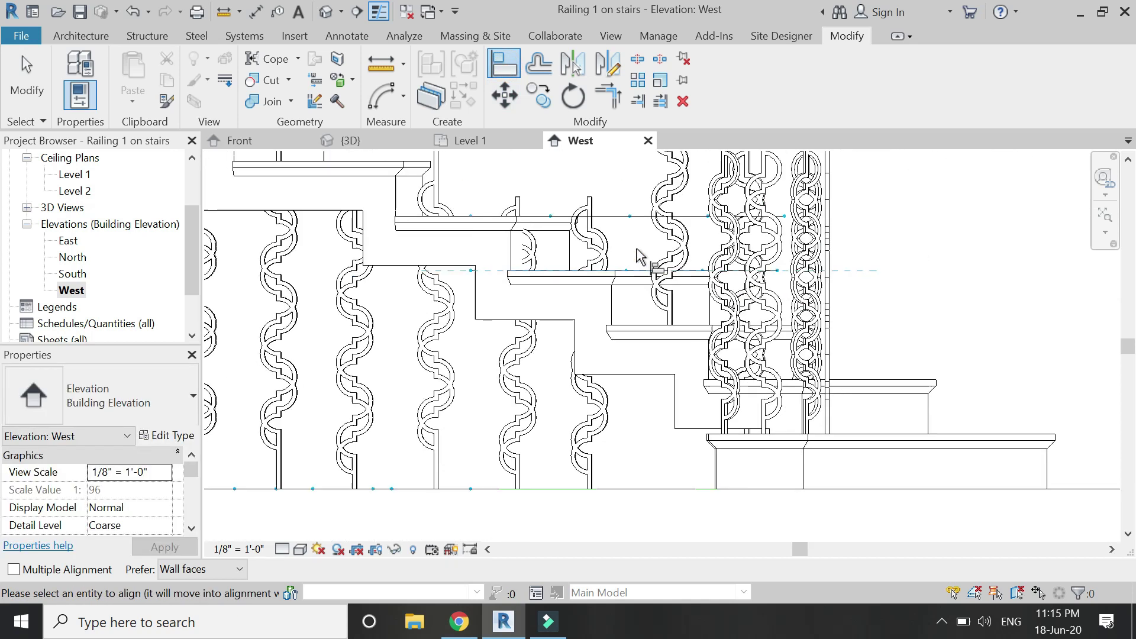
pyautogui.scroll(2, 592, 499)
pyautogui.click(592, 500)
# Step: Align the base of the next ground-level baluster beside the raised ones with the top surface of the fifth tread
pyautogui.scroll(3, 645, 355)
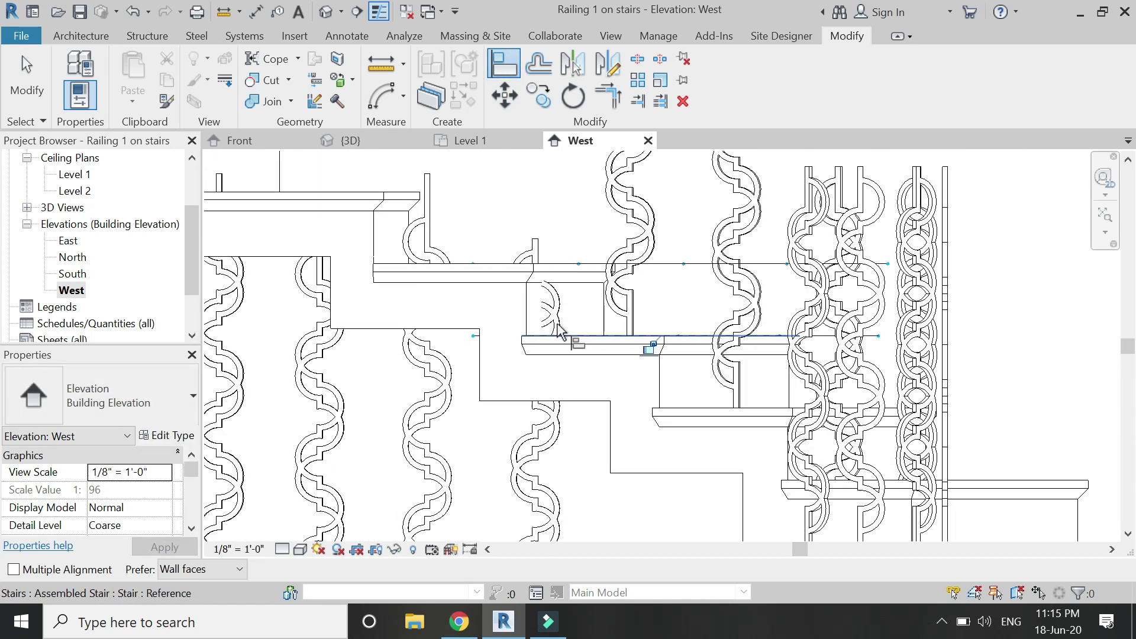
pyautogui.scroll(-3, 578, 535)
pyautogui.scroll(2, 573, 464)
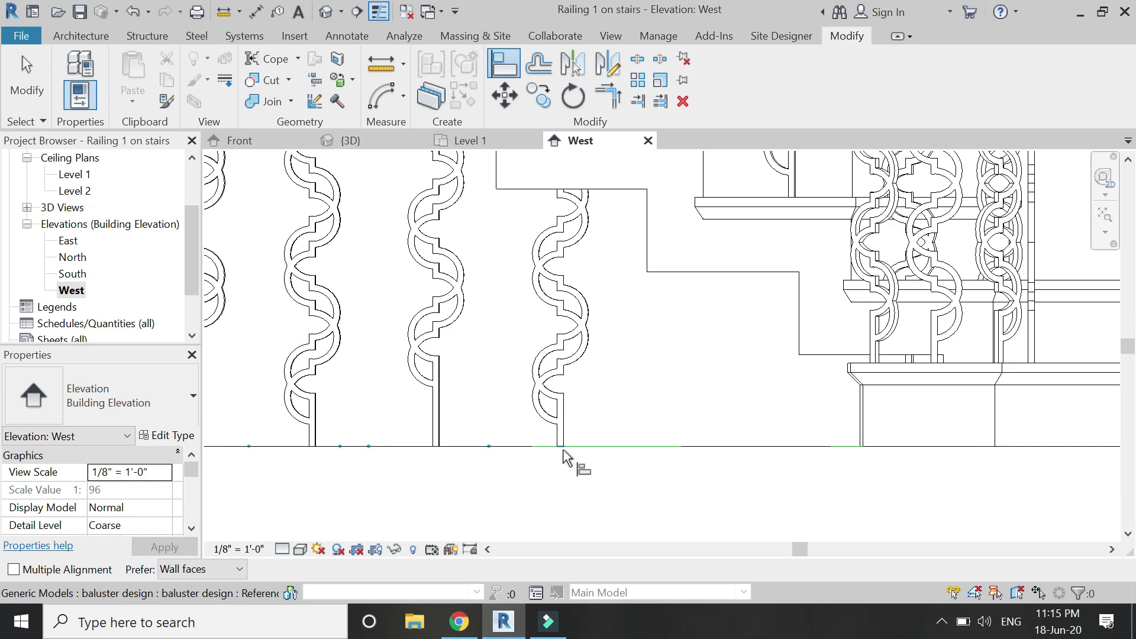
pyautogui.scroll(-1, 568, 308)
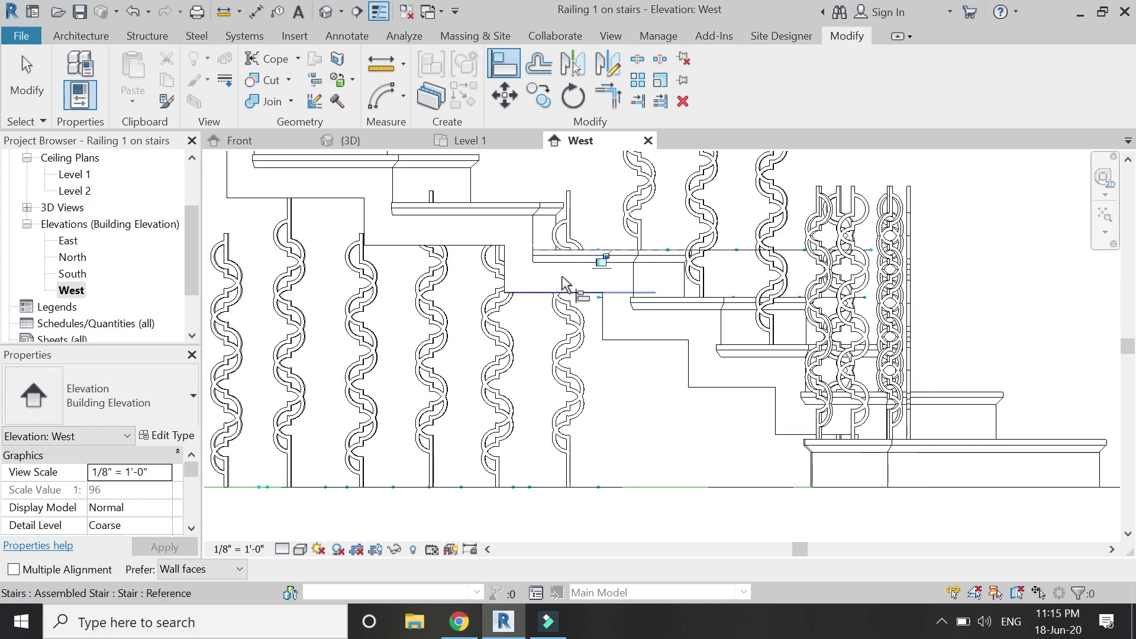
# Step: Align a second baluster's base with the top surface of the fifth tread and end the alignment
pyautogui.scroll(2, 603, 254)
pyautogui.click(606, 237)
pyautogui.scroll(-2, 608, 418)
pyautogui.scroll(3, 586, 434)
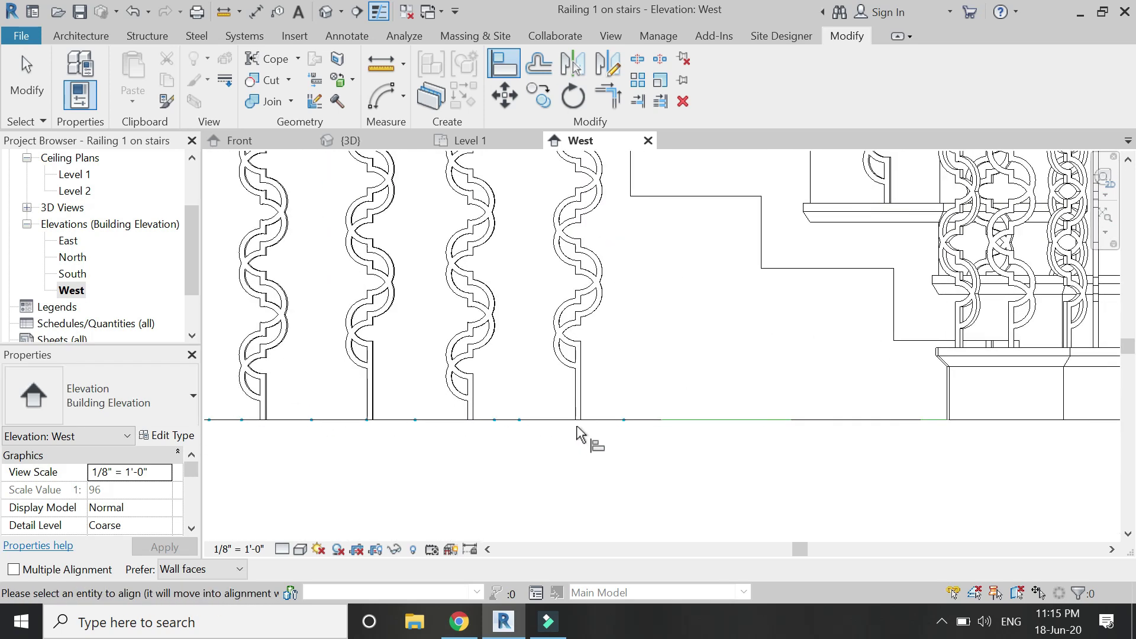
pyautogui.click(588, 432)
pyautogui.scroll(-3, 649, 467)
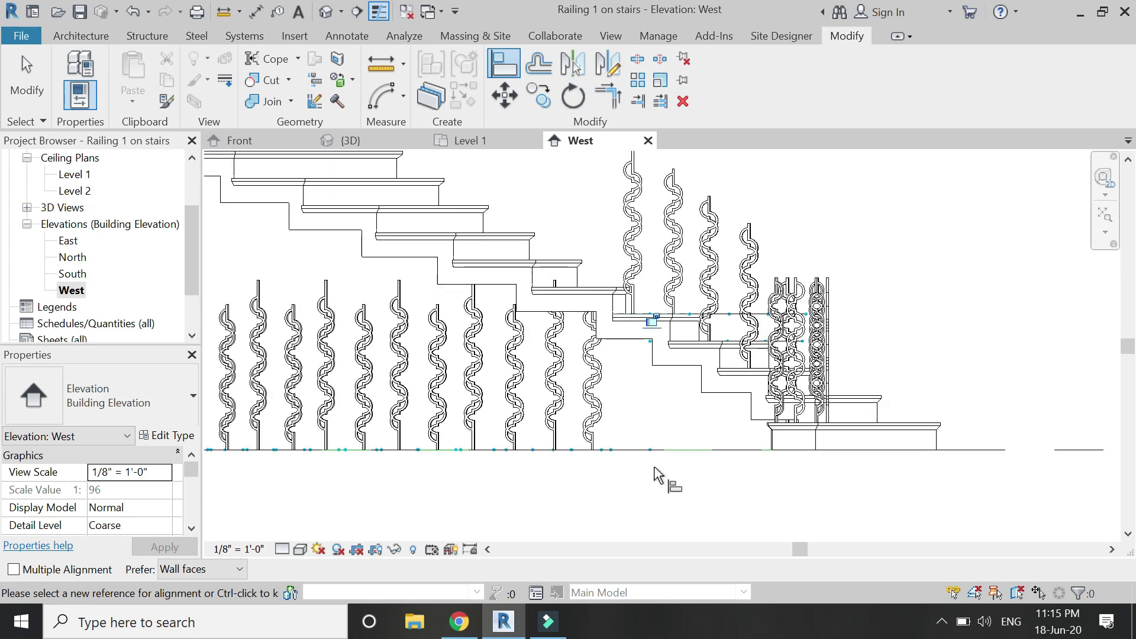
pyautogui.scroll(3, 672, 183)
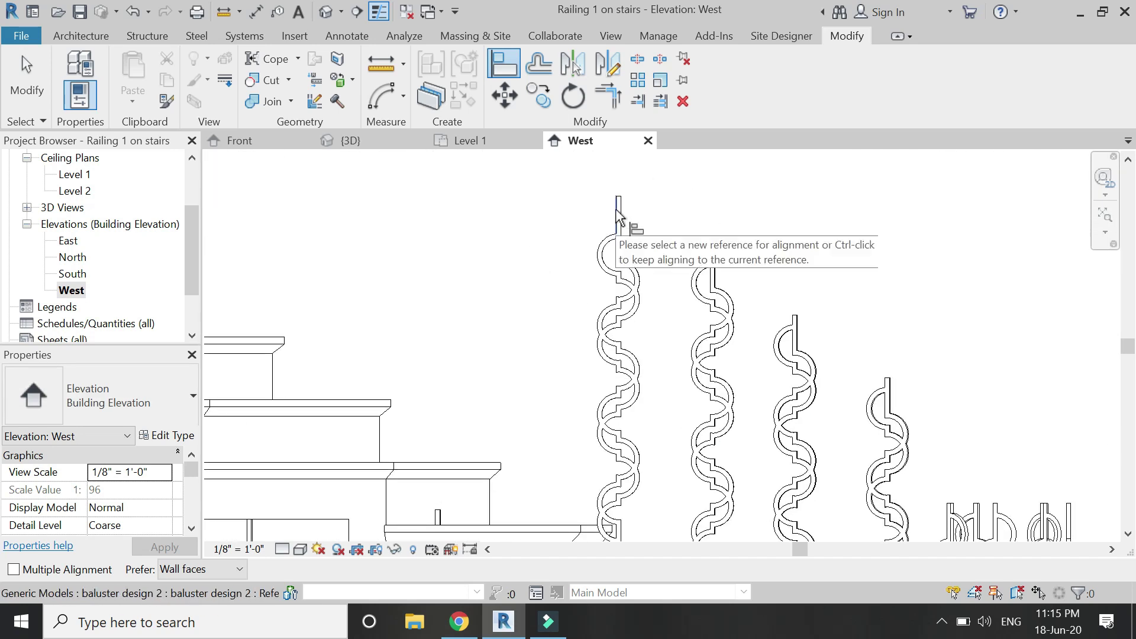
pyautogui.press('Escape')
pyautogui.press('Escape')
# Step: Align the base of the next ground-level baluster with the top surface of the sixth tread
pyautogui.scroll(-3, 538, 245)
pyautogui.press('a')
pyautogui.press('l')
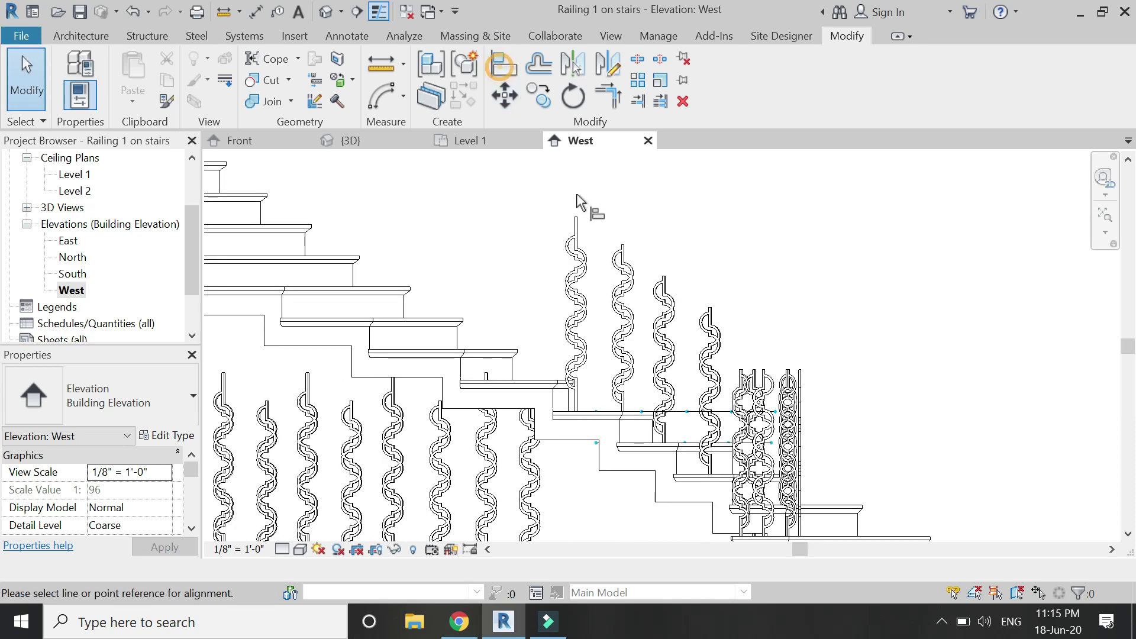
pyautogui.scroll(4, 529, 324)
pyautogui.scroll(1, 541, 322)
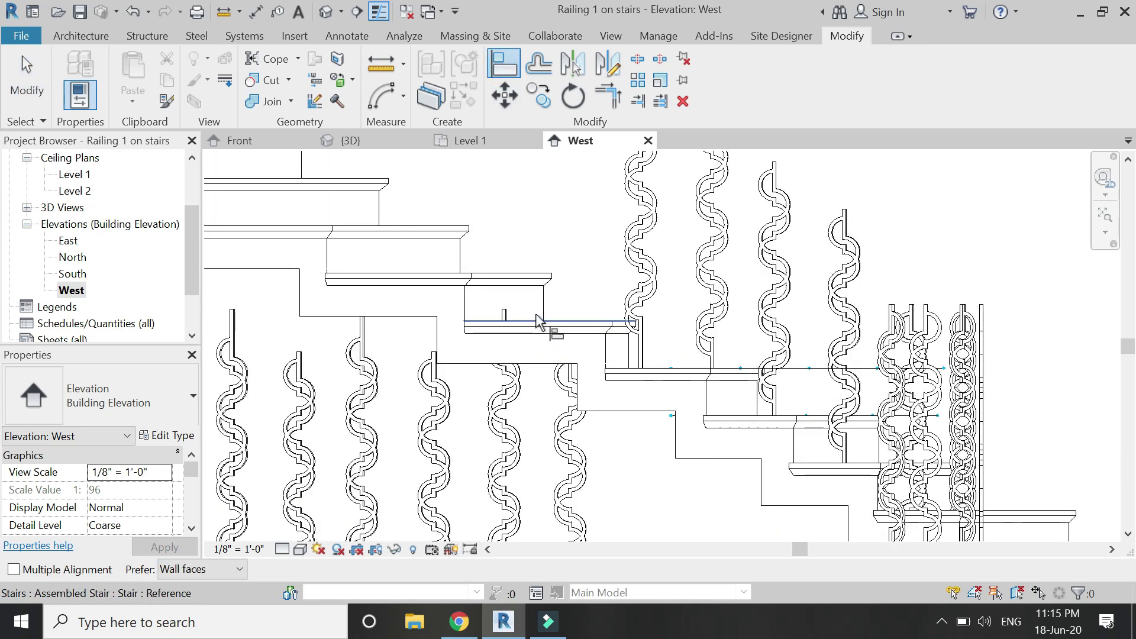
pyautogui.click(545, 324)
pyautogui.scroll(-2, 553, 284)
pyautogui.scroll(4, 578, 393)
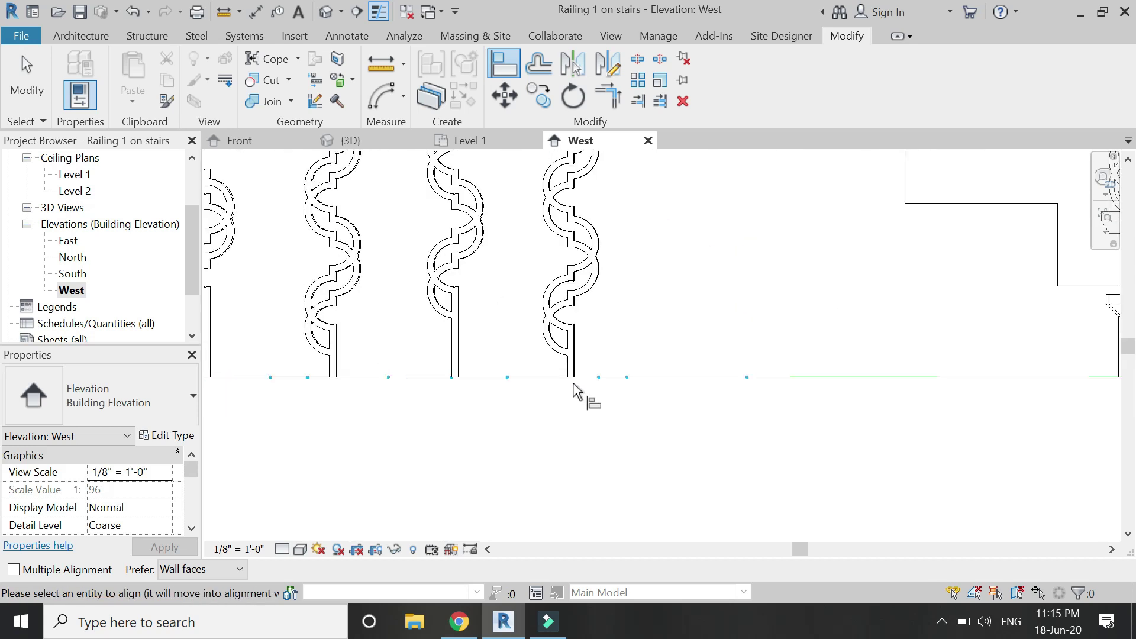
pyautogui.click(579, 386)
pyautogui.scroll(-3, 619, 458)
pyautogui.scroll(-3, 616, 457)
# Step: Align a second baluster's base with the top surface of the sixth tread and leave the Align command
pyautogui.scroll(4, 615, 367)
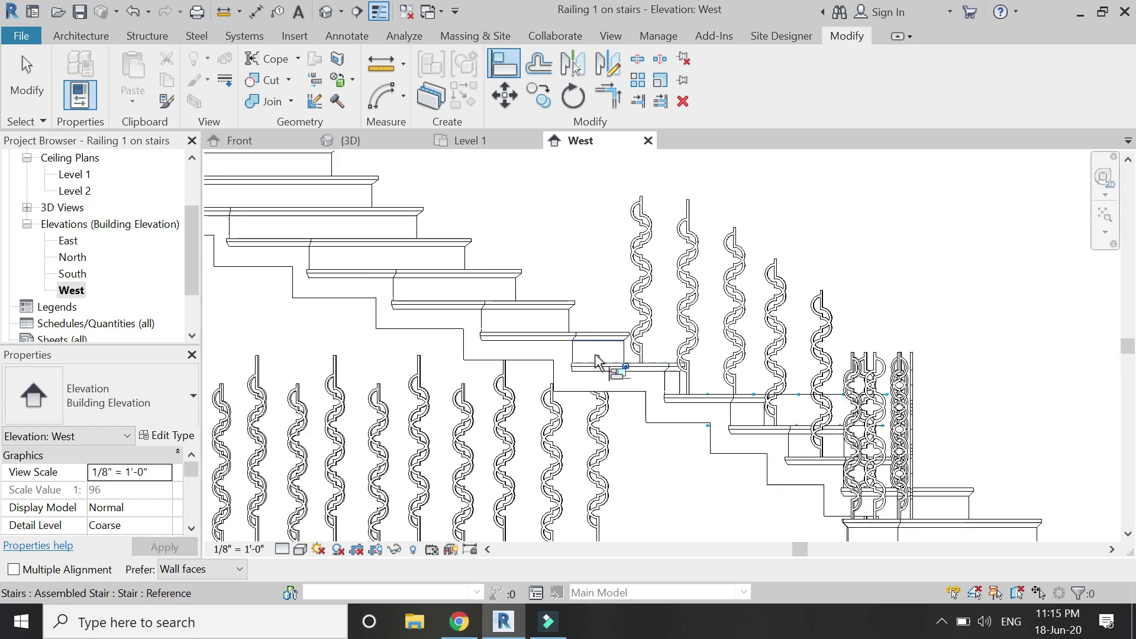
pyautogui.click(618, 379)
pyautogui.scroll(-2, 612, 355)
pyautogui.scroll(5, 612, 450)
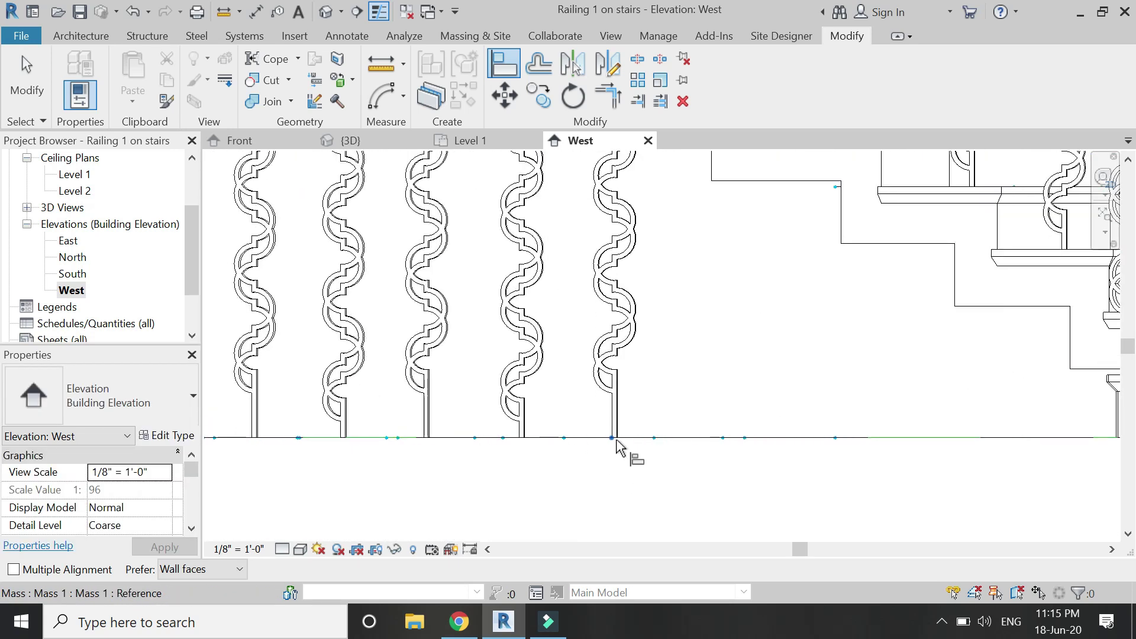
pyautogui.click(615, 439)
pyautogui.scroll(-4, 610, 450)
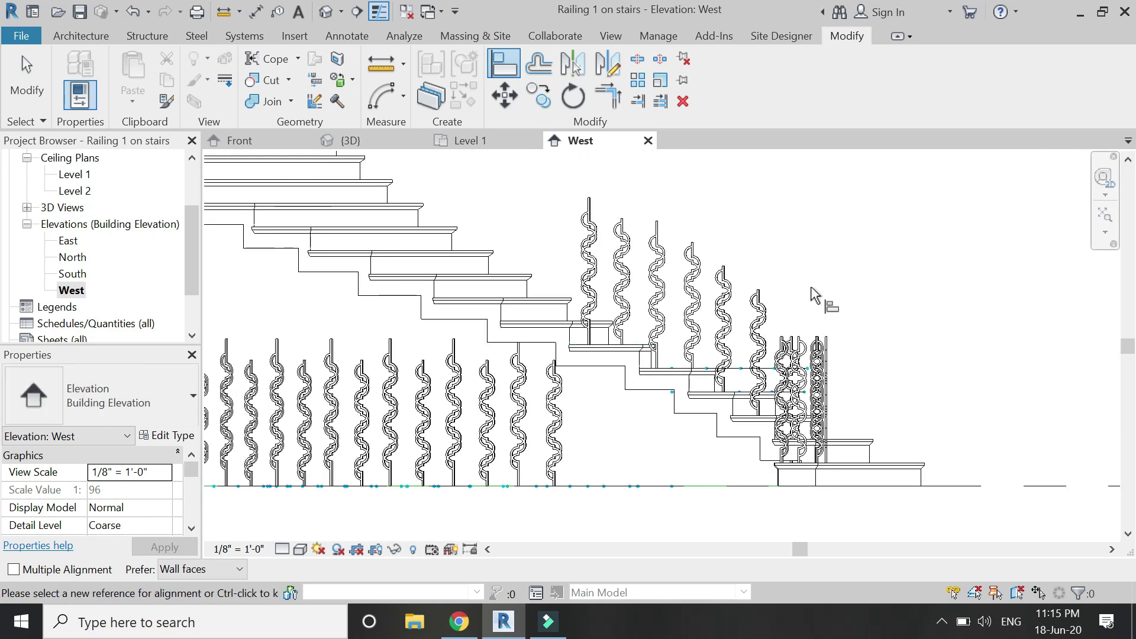
pyautogui.scroll(2, 818, 290)
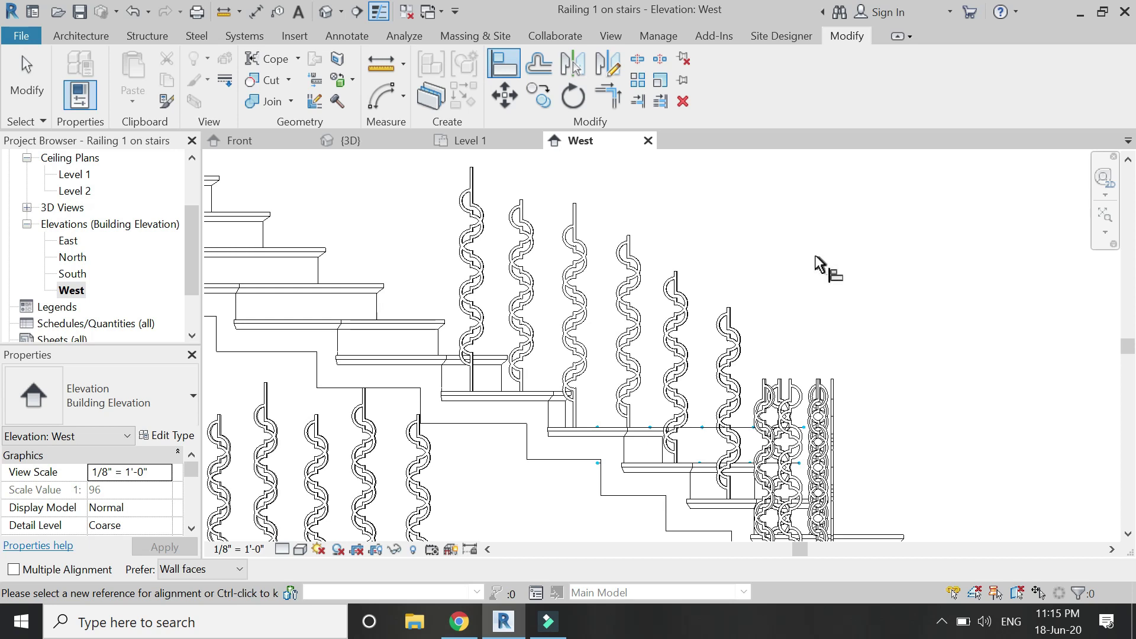
pyautogui.press('Escape')
pyautogui.press('Escape')
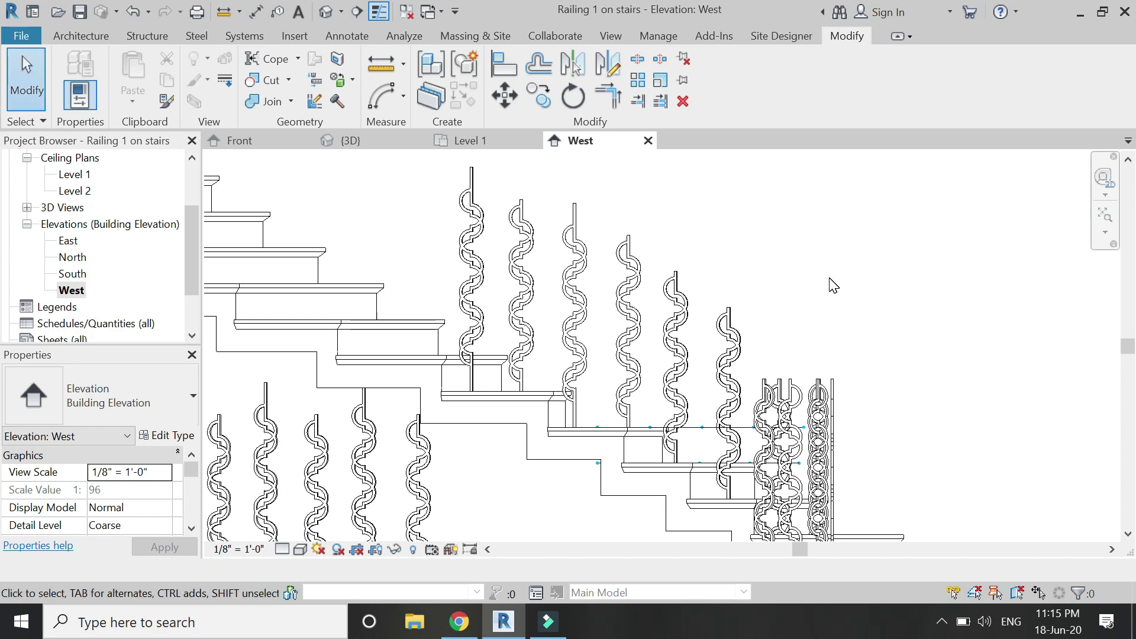
pyautogui.click(81, 36)
pyautogui.click(520, 82)
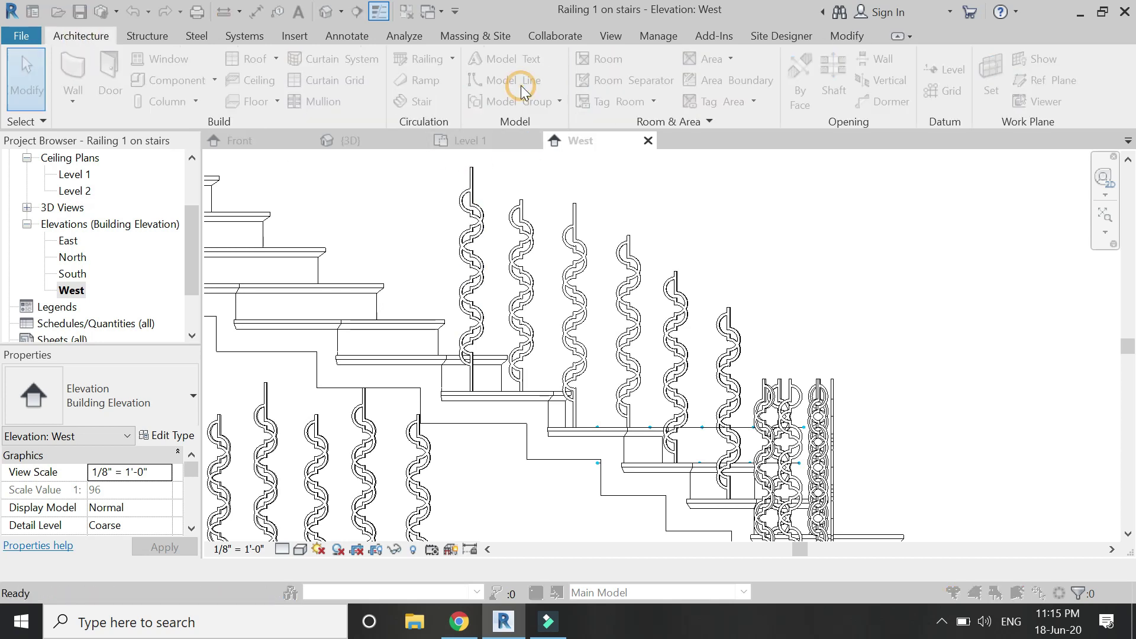
pyautogui.click(812, 390)
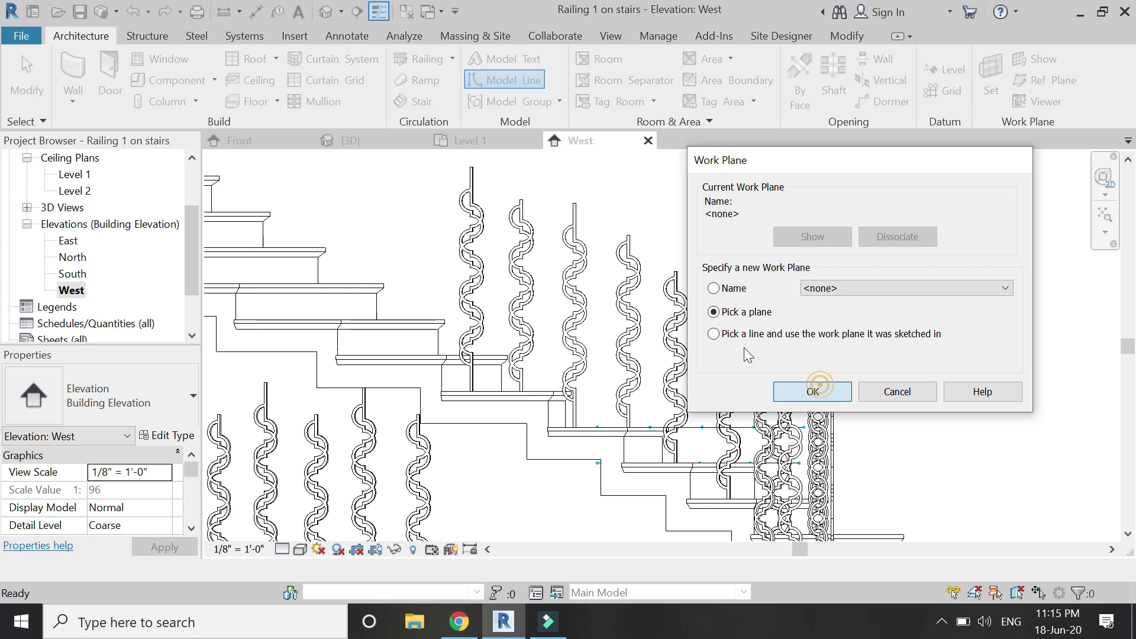
pyautogui.click(674, 276)
pyautogui.click(730, 308)
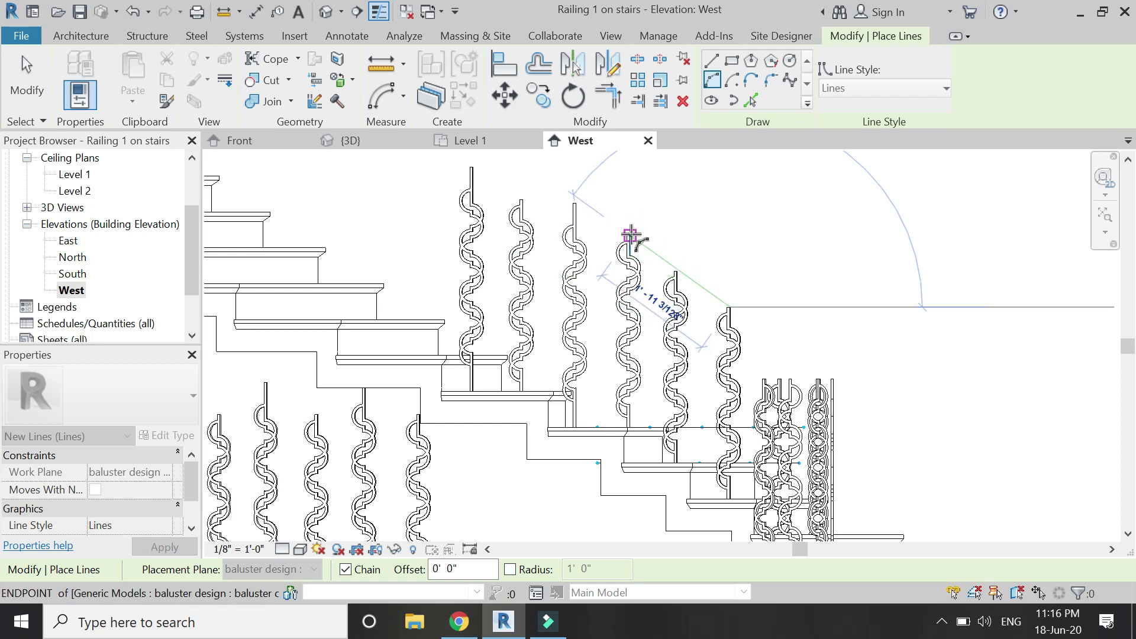
pyautogui.press('Escape')
pyautogui.press('Escape')
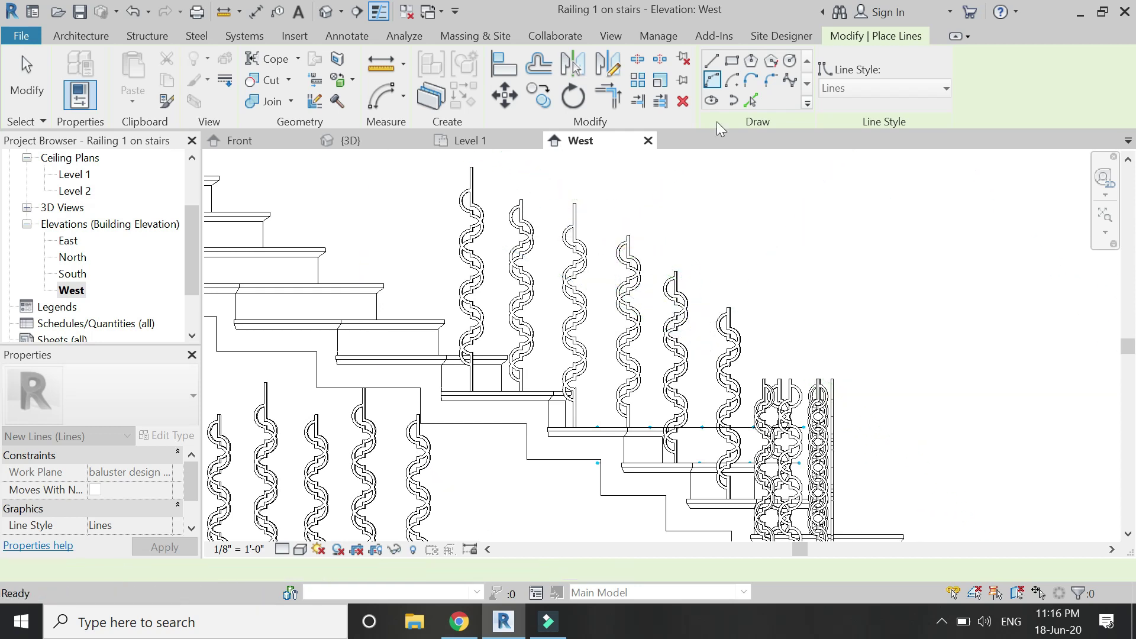
pyautogui.click(716, 64)
pyautogui.scroll(-2, 620, 314)
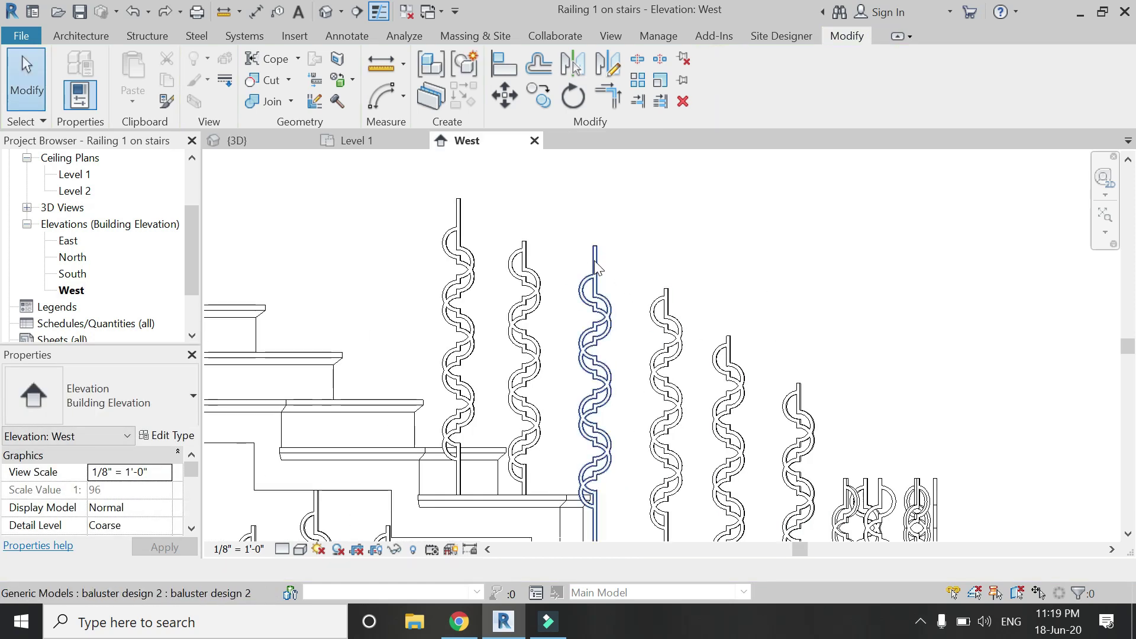
# Step: Open the family of a raised baluster design 2 for editing and show its Front elevation
pyautogui.click(594, 262)
pyautogui.scroll(3, 598, 266)
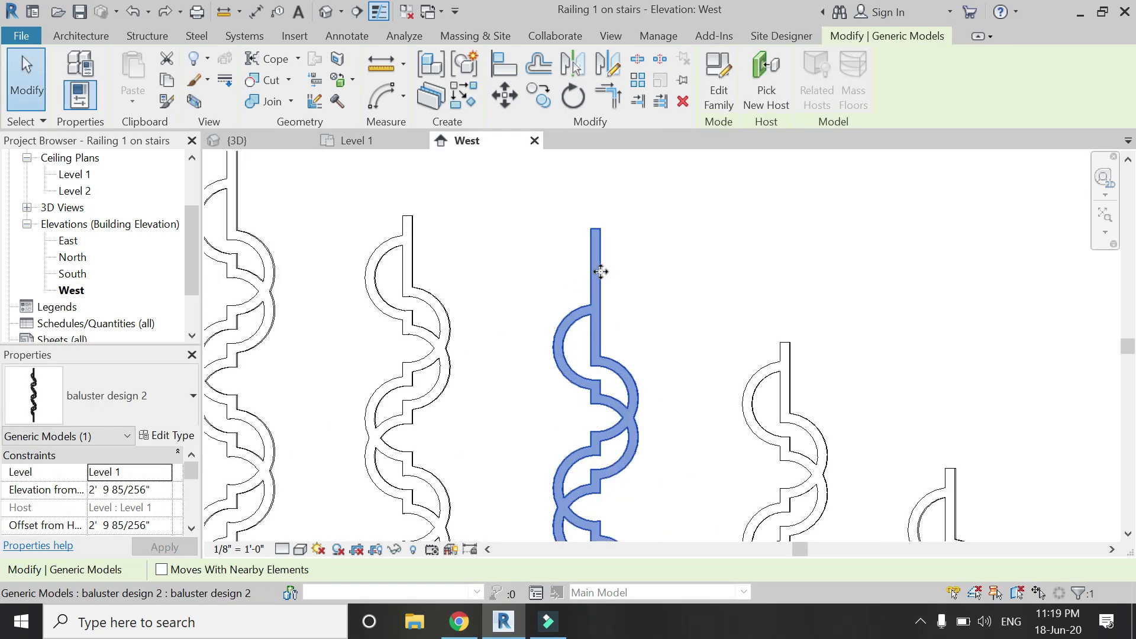
pyautogui.doubleClick(601, 272)
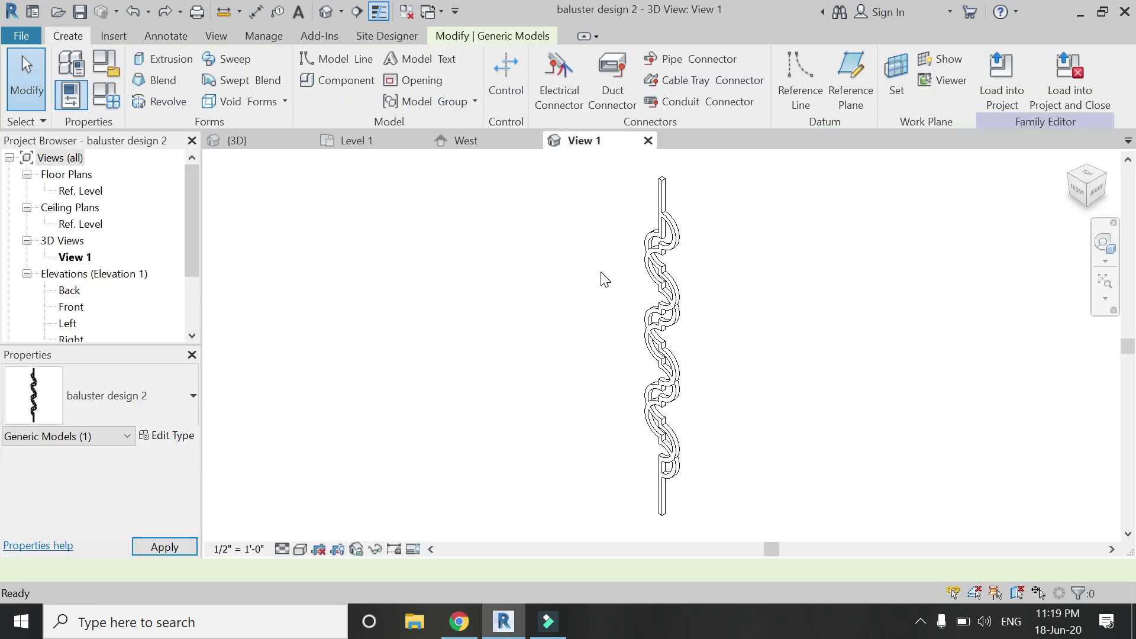
pyautogui.doubleClick(75, 307)
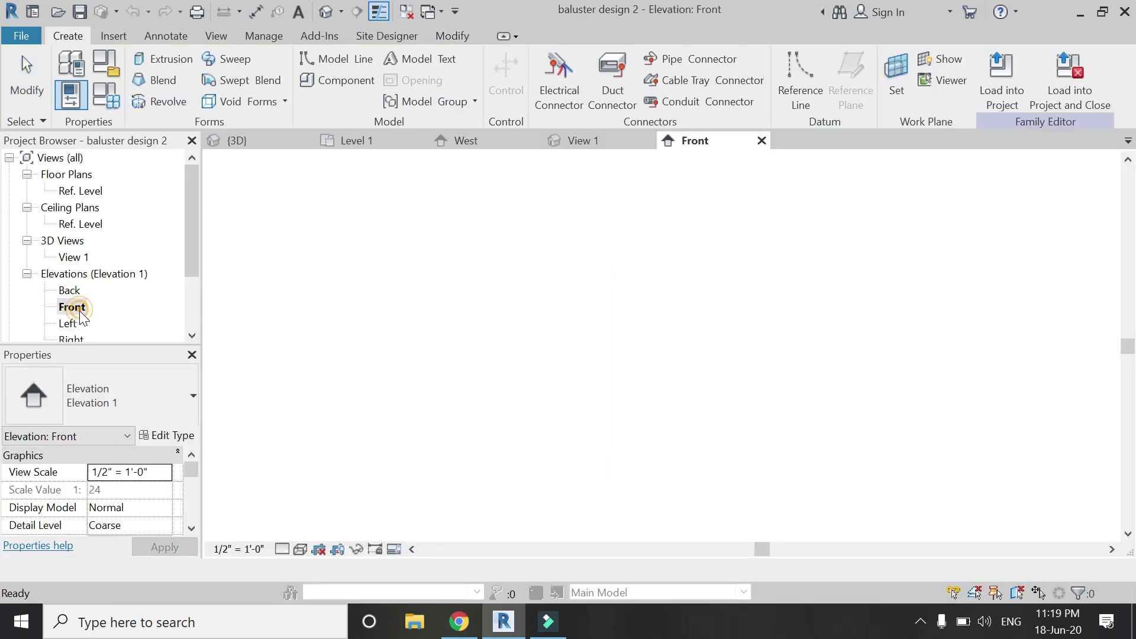
pyautogui.scroll(5, 656, 370)
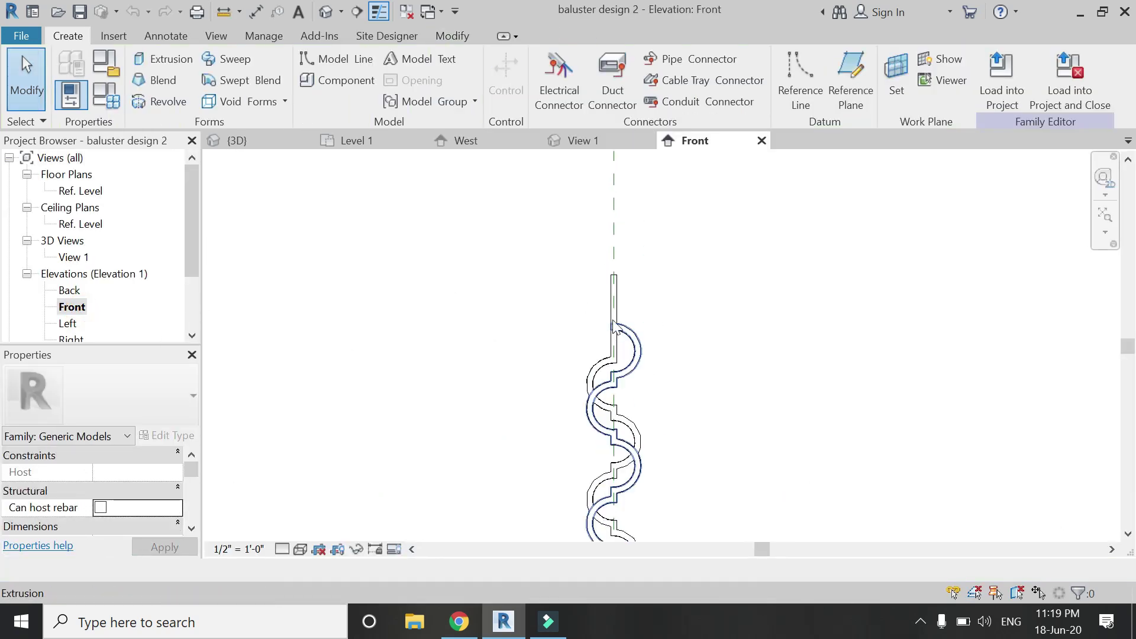
# Step: Edit the sketch of the extrusion with the long straight ends and move its top edge down about 1 1/2"
pyautogui.click(616, 282)
pyautogui.scroll(2, 623, 269)
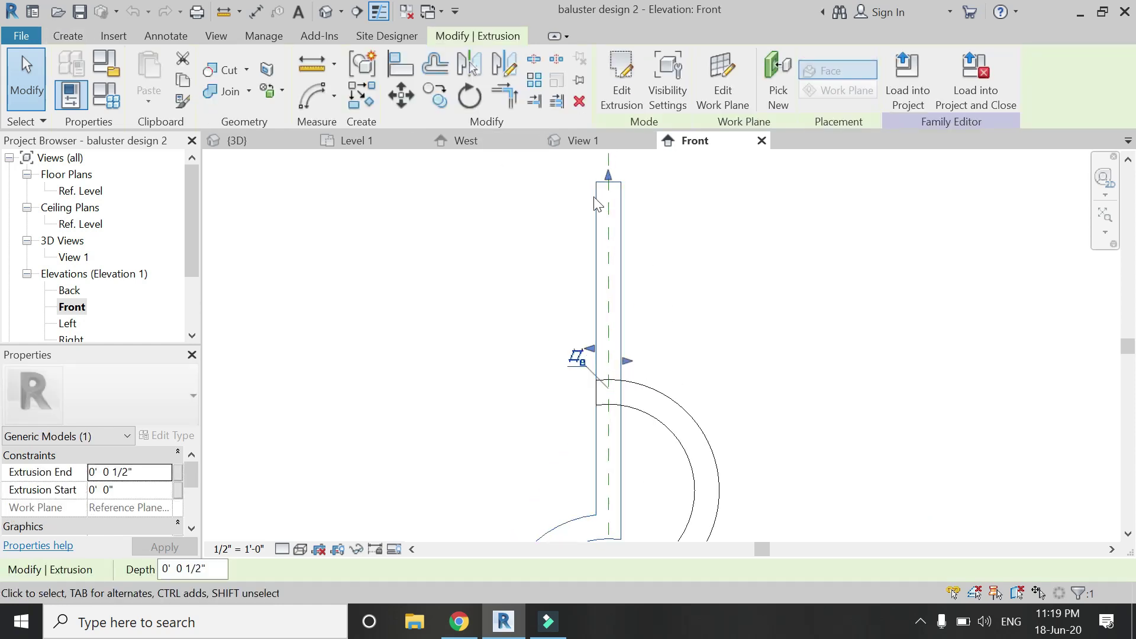
pyautogui.doubleClick(619, 229)
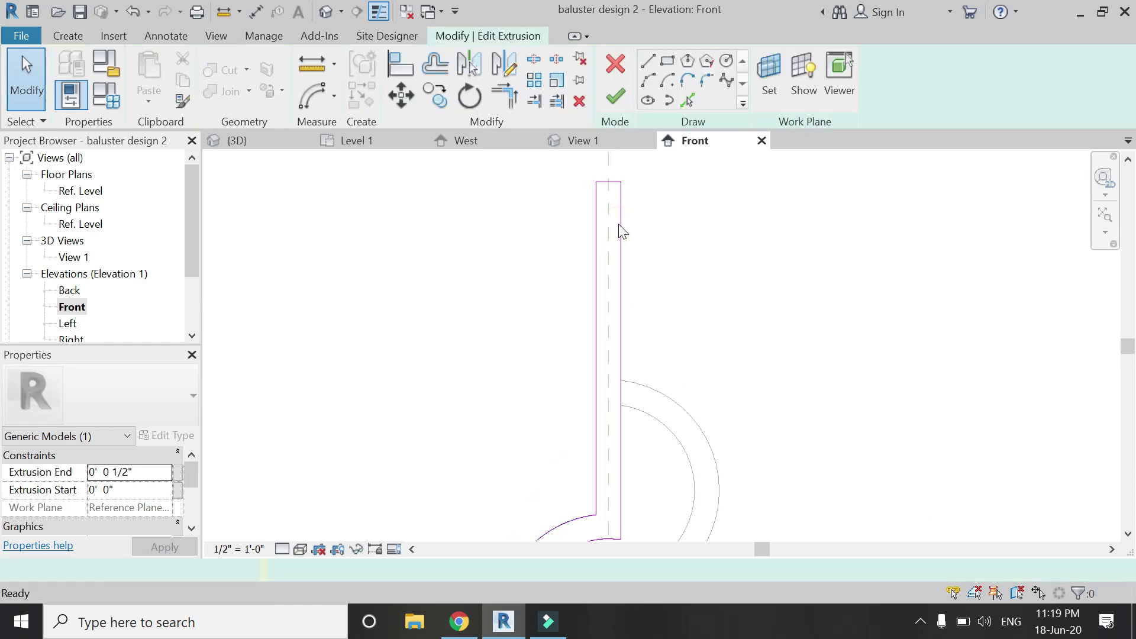
pyautogui.click(613, 180)
pyautogui.click(401, 94)
pyautogui.click(621, 181)
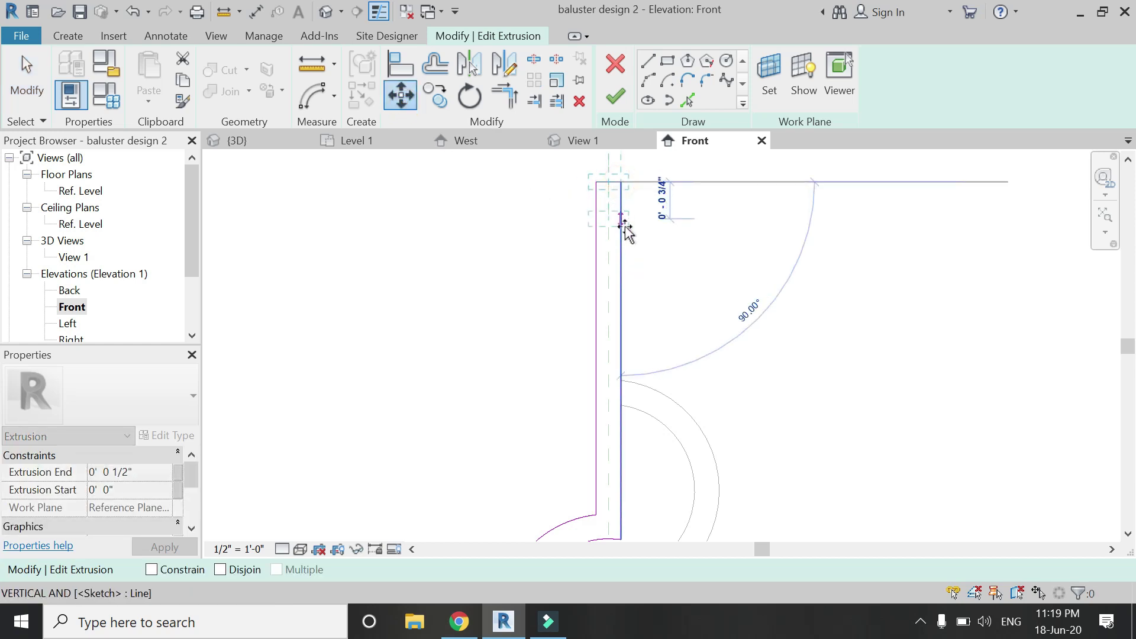
pyautogui.click(623, 258)
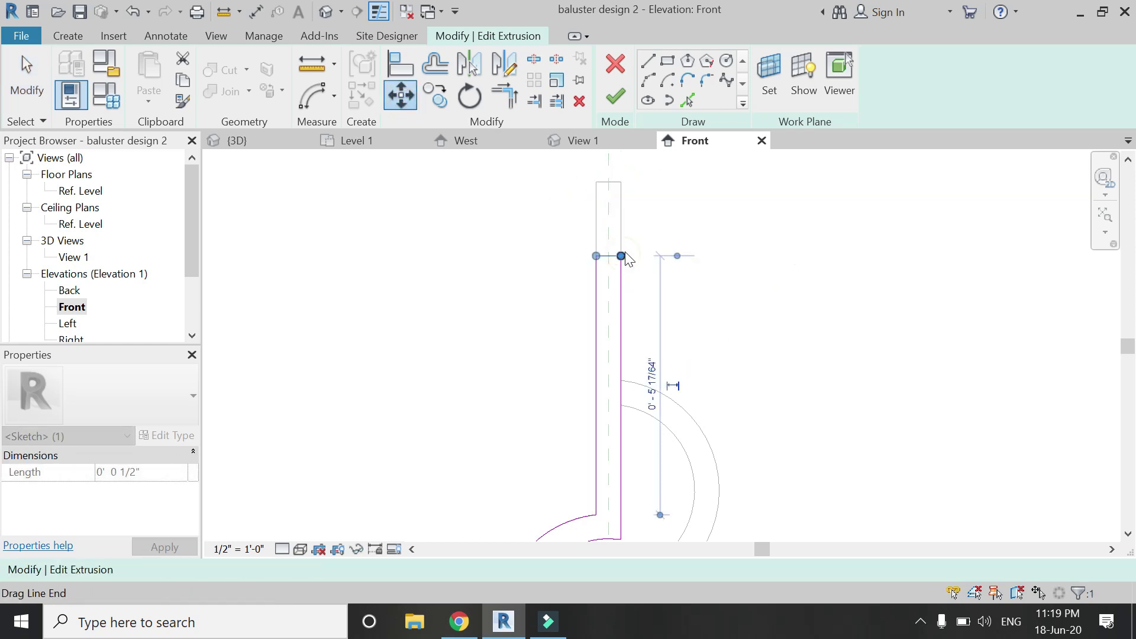
pyautogui.scroll(-3, 643, 177)
pyautogui.press('Escape')
# Step: Move the sketch's bottom edge up 1 1/2" from the Ref. Level and finish editing the extrusion
pyautogui.scroll(1, 647, 467)
pyautogui.scroll(3, 645, 473)
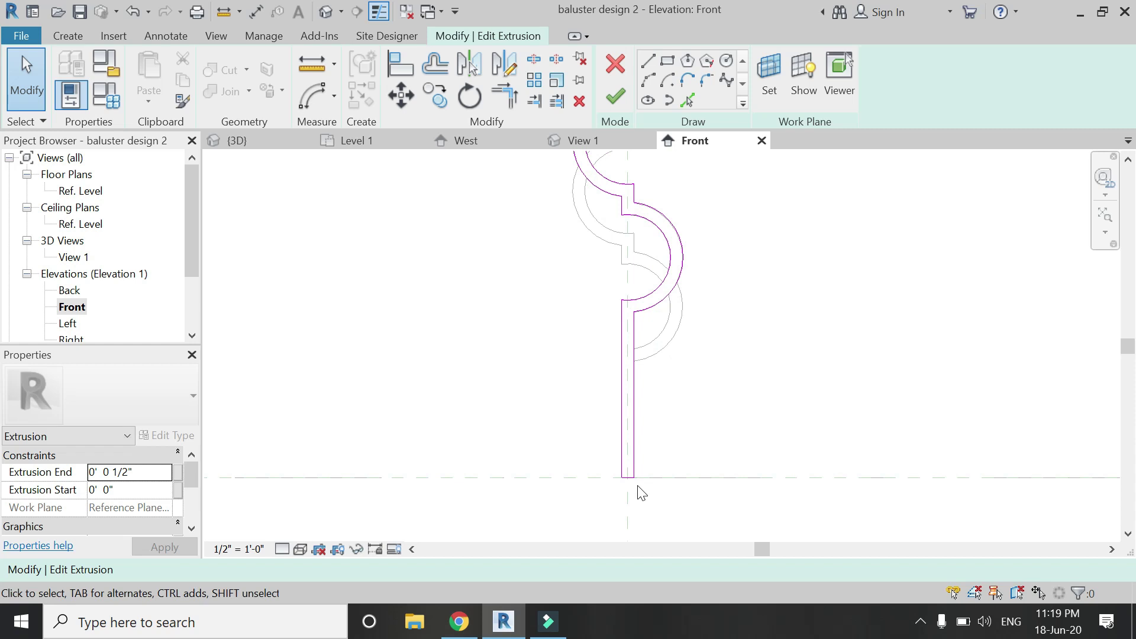
pyautogui.click(617, 472)
pyautogui.click(408, 106)
pyautogui.click(628, 472)
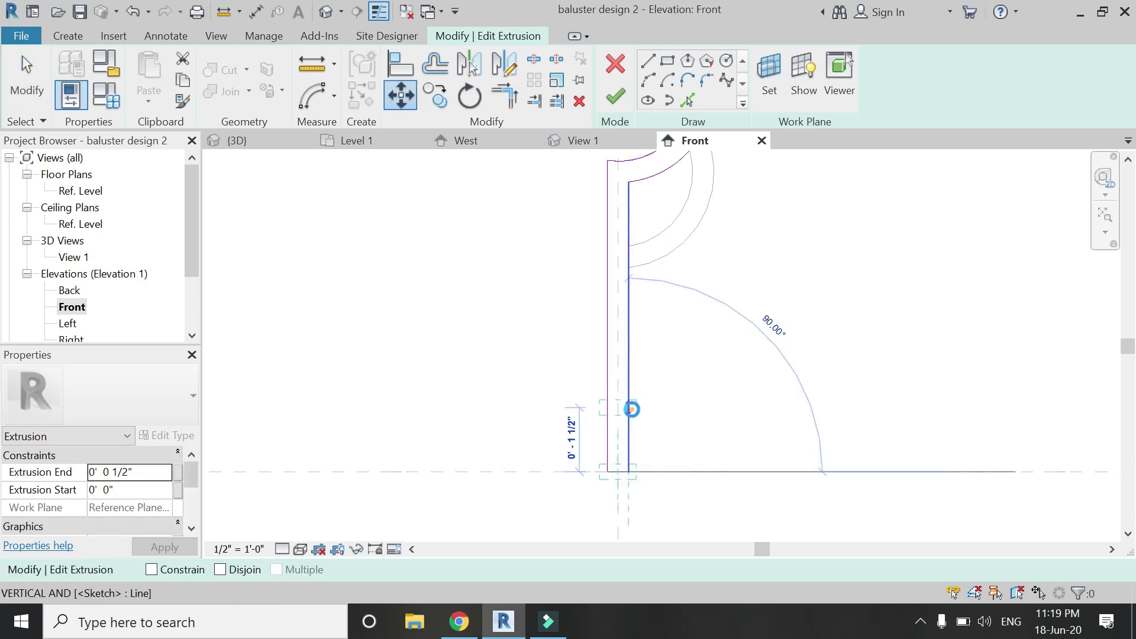
pyautogui.click(631, 409)
pyautogui.scroll(-3, 645, 501)
pyautogui.press('Escape')
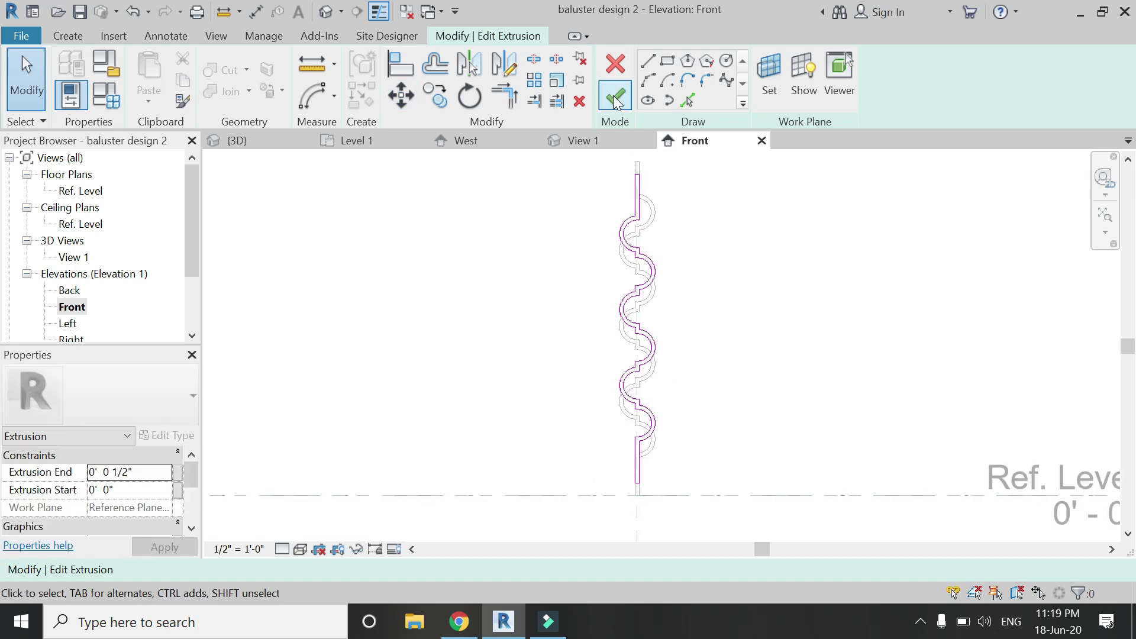
pyautogui.click(615, 100)
pyautogui.scroll(-3, 642, 507)
# Step: Move both wavy extrusions down together so that the baluster's bottom end sits on the Ref. Level
pyautogui.scroll(5, 644, 264)
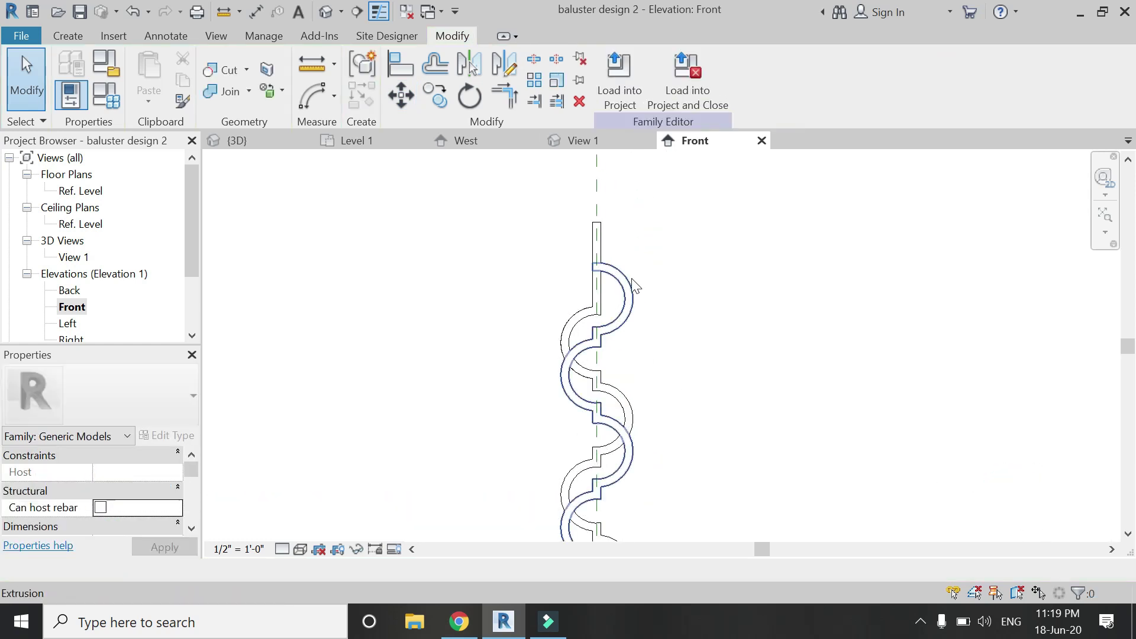
pyautogui.click(632, 287)
pyautogui.scroll(-2, 599, 228)
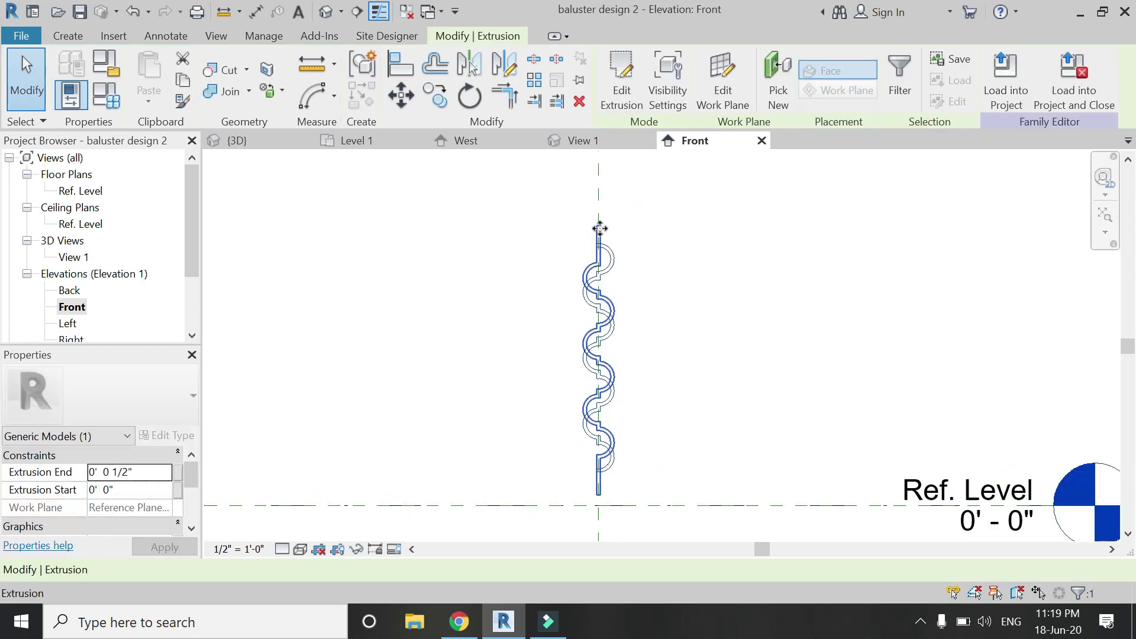
pyautogui.keyDown('ctrl'); pyautogui.click(600, 228); pyautogui.keyUp('ctrl')
pyautogui.click(400, 94)
pyautogui.scroll(2, 601, 535)
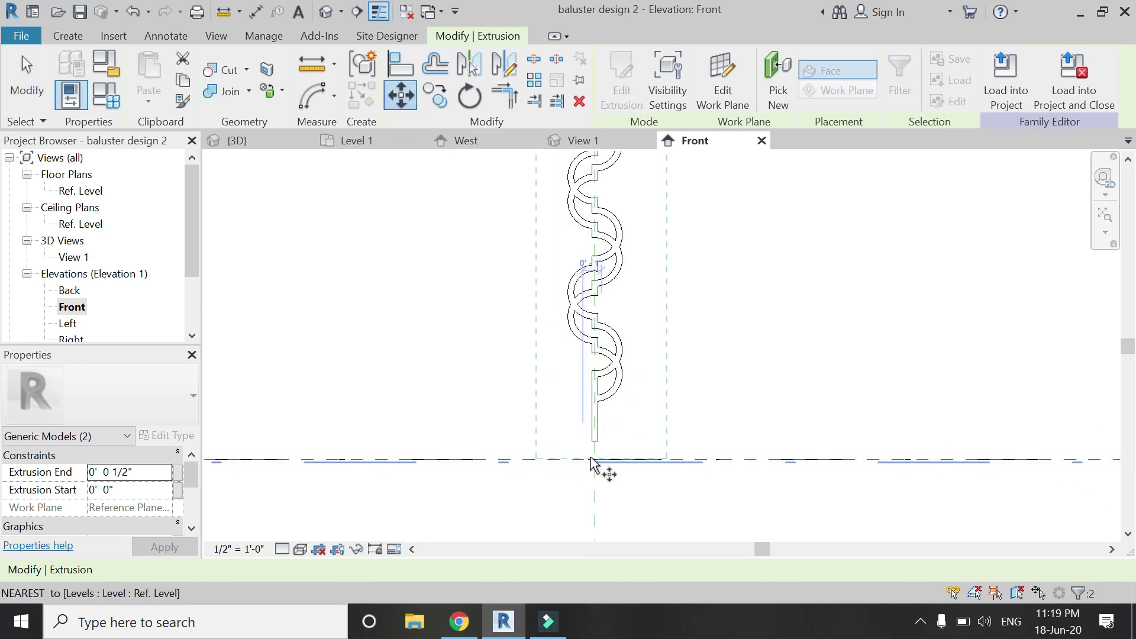
pyautogui.scroll(3, 592, 462)
pyautogui.click(601, 421)
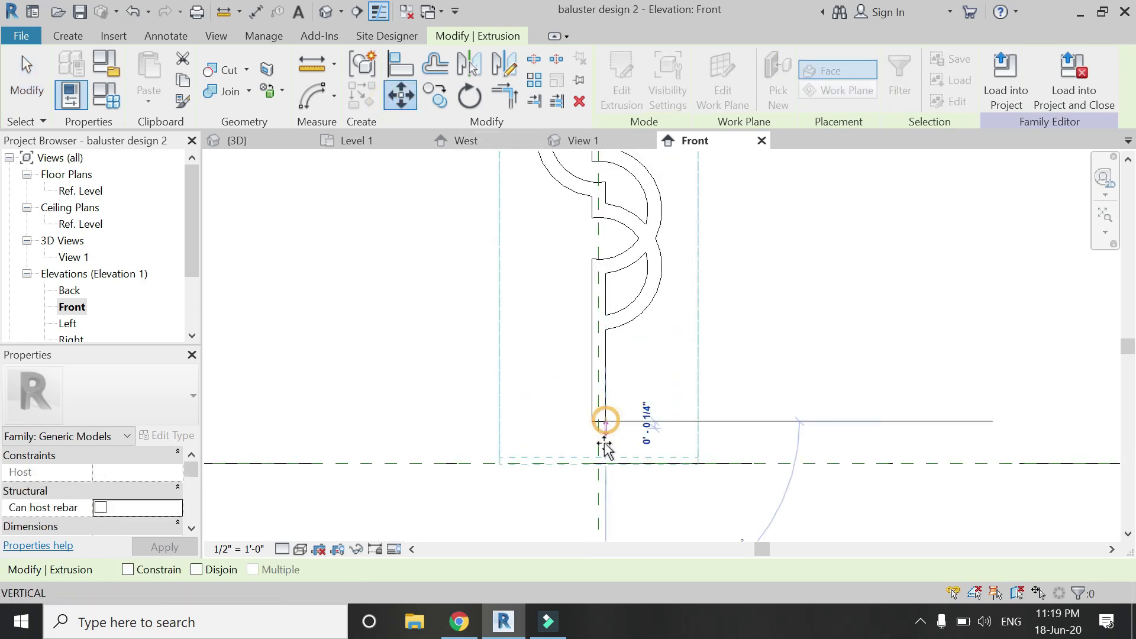
pyautogui.click(632, 486)
pyautogui.press('Escape')
pyautogui.scroll(-4, 639, 497)
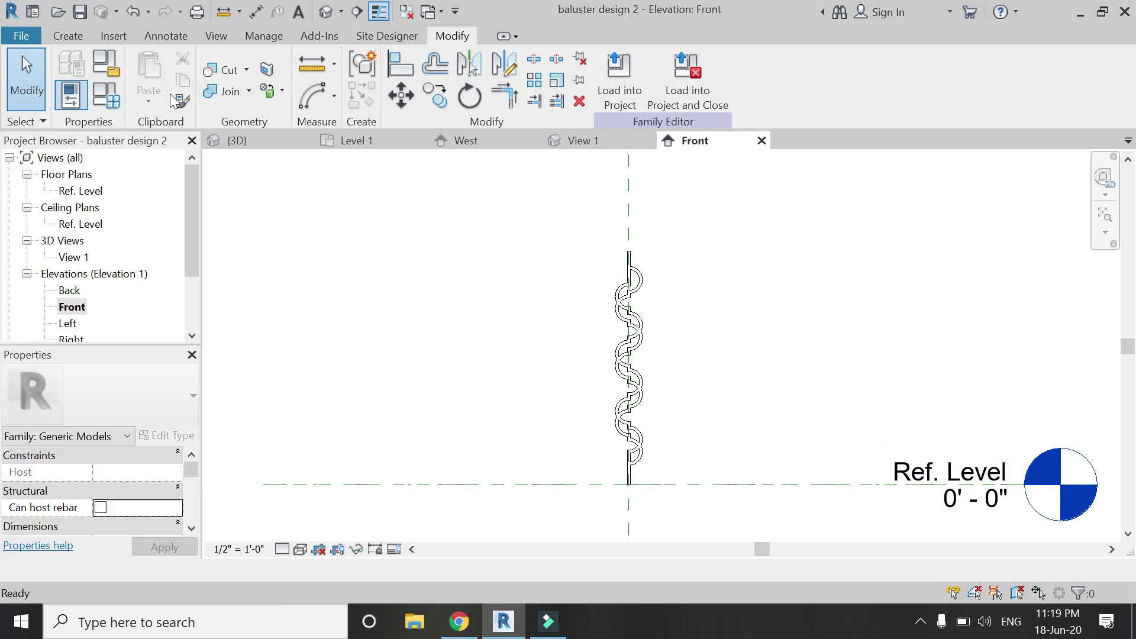
# Step: Save the family over the existing baluster design 2.rfa, load it into the Railing 1 on stairs project and close it
pyautogui.click(81, 15)
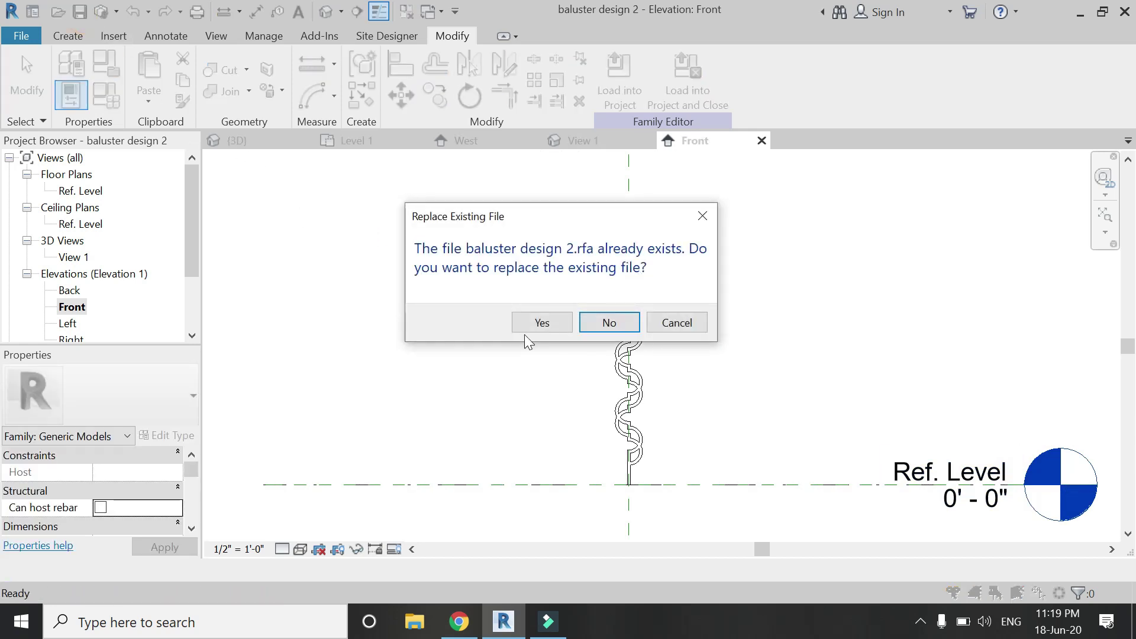
pyautogui.click(526, 324)
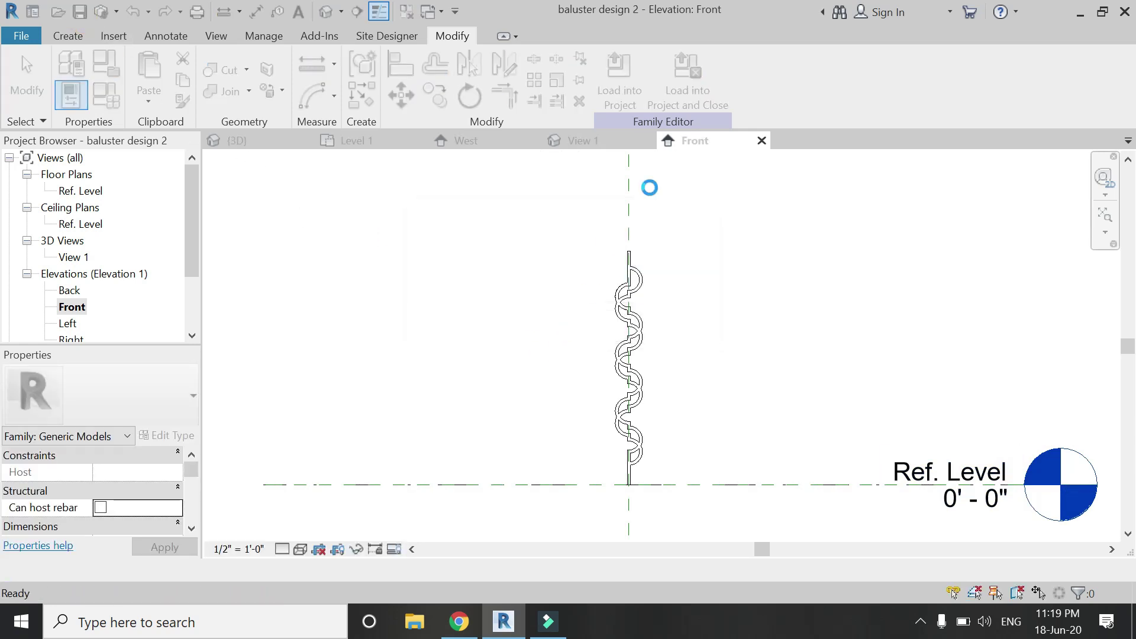
pyautogui.click(685, 89)
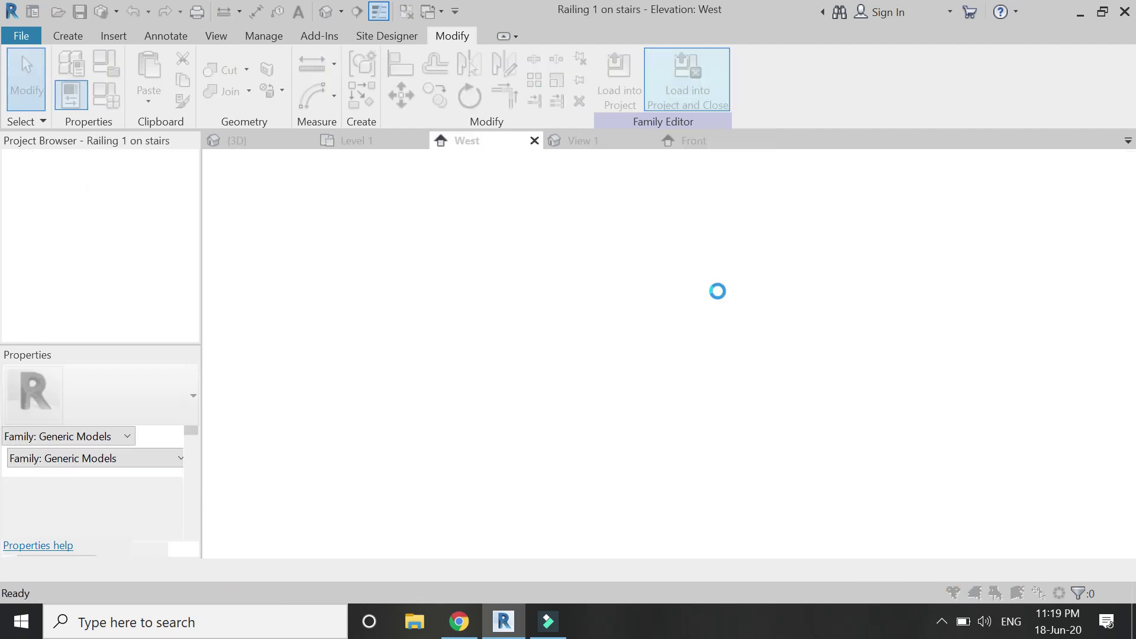
pyautogui.click(618, 270)
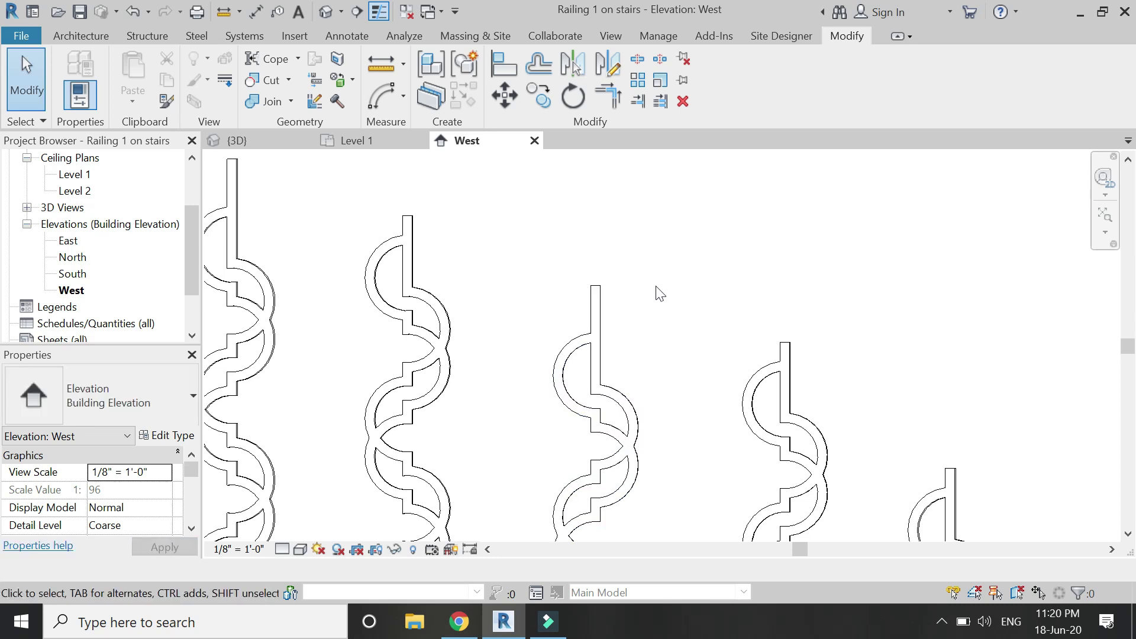
# Step: Examine the base positions of the raised balusters on the lower treads in the West elevation and the 3D view
pyautogui.scroll(-2, 722, 293)
pyautogui.scroll(-3, 774, 295)
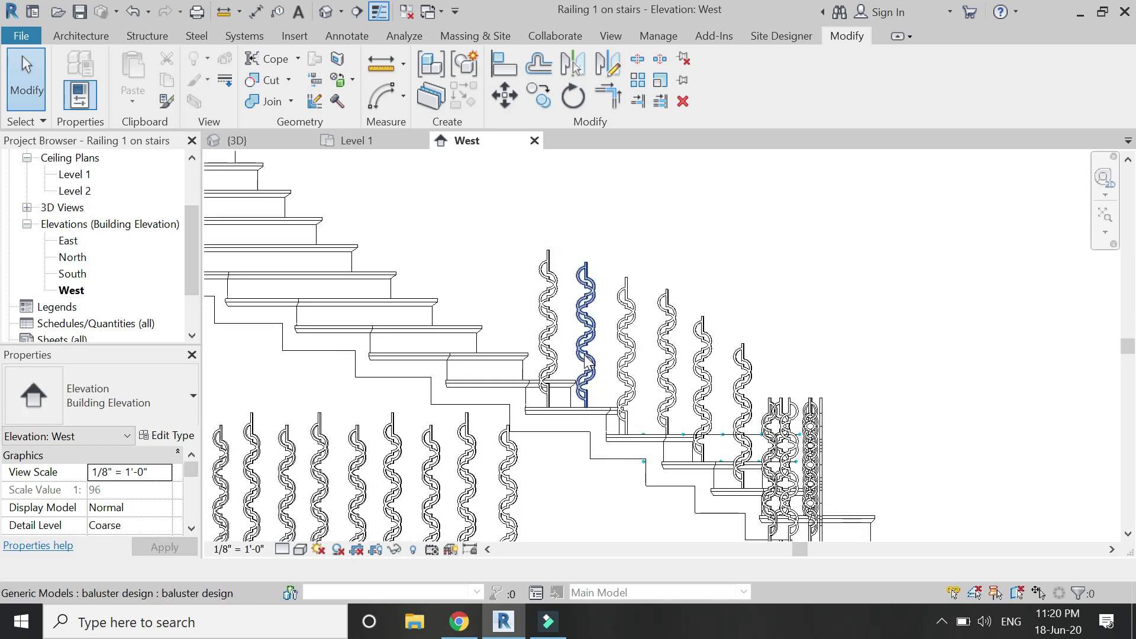
pyautogui.click(268, 141)
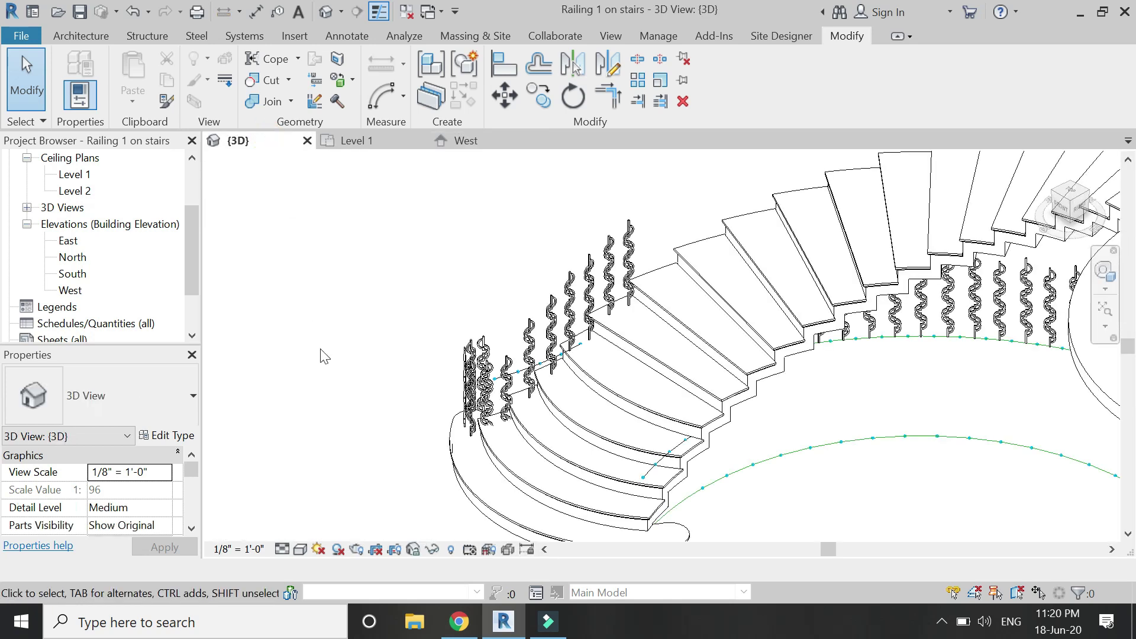
pyautogui.scroll(-2, 430, 463)
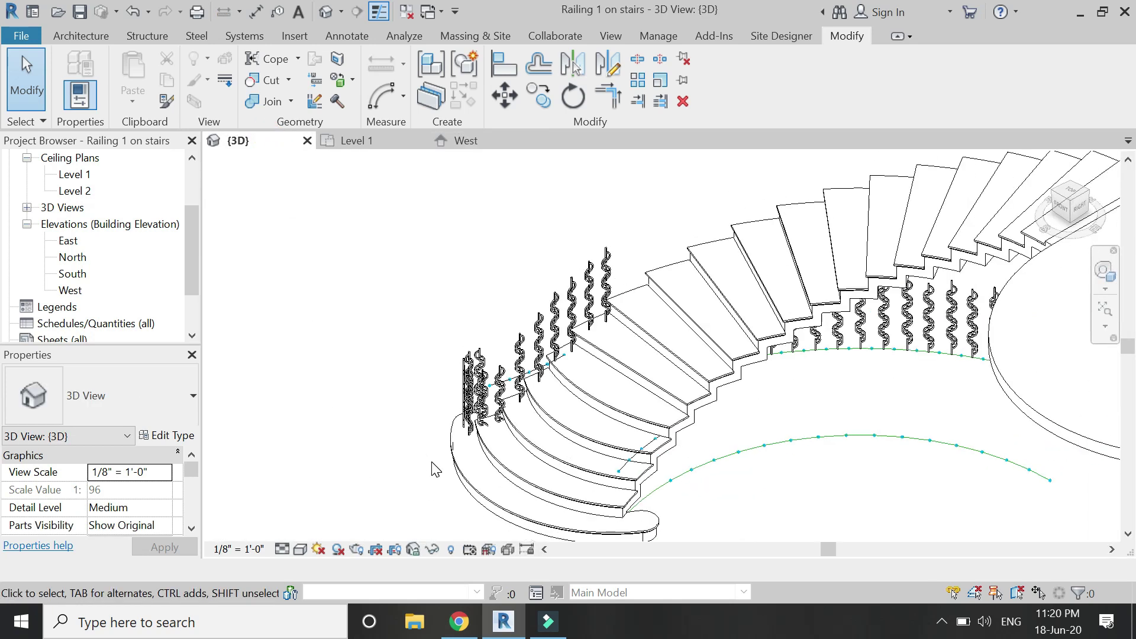
pyautogui.scroll(4, 577, 385)
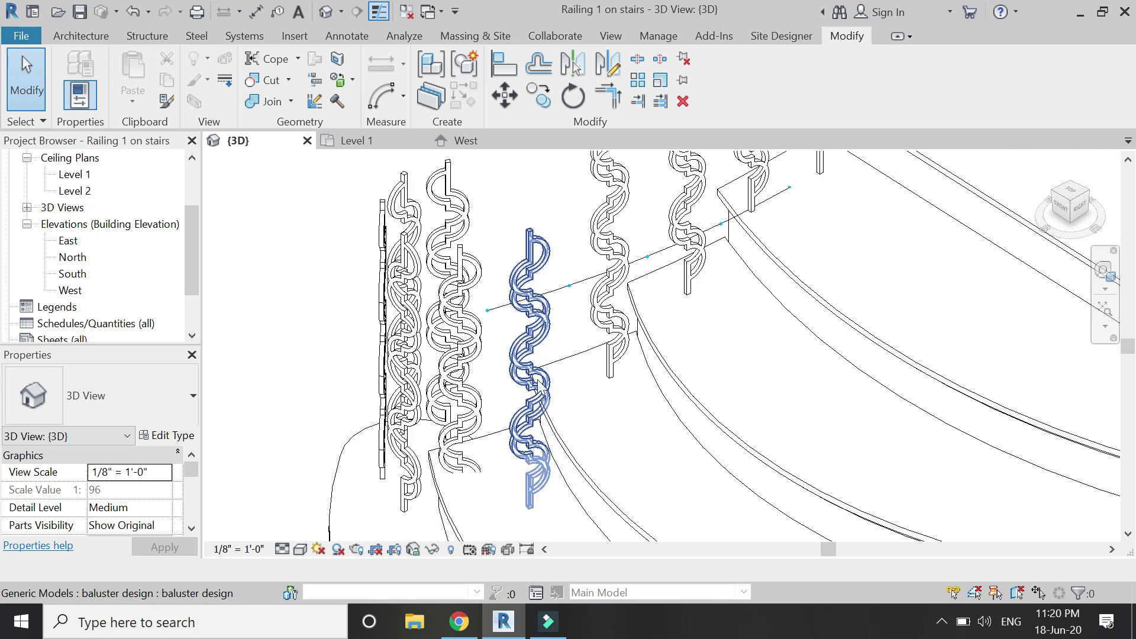
pyautogui.scroll(-2, 749, 290)
pyautogui.scroll(2, 349, 456)
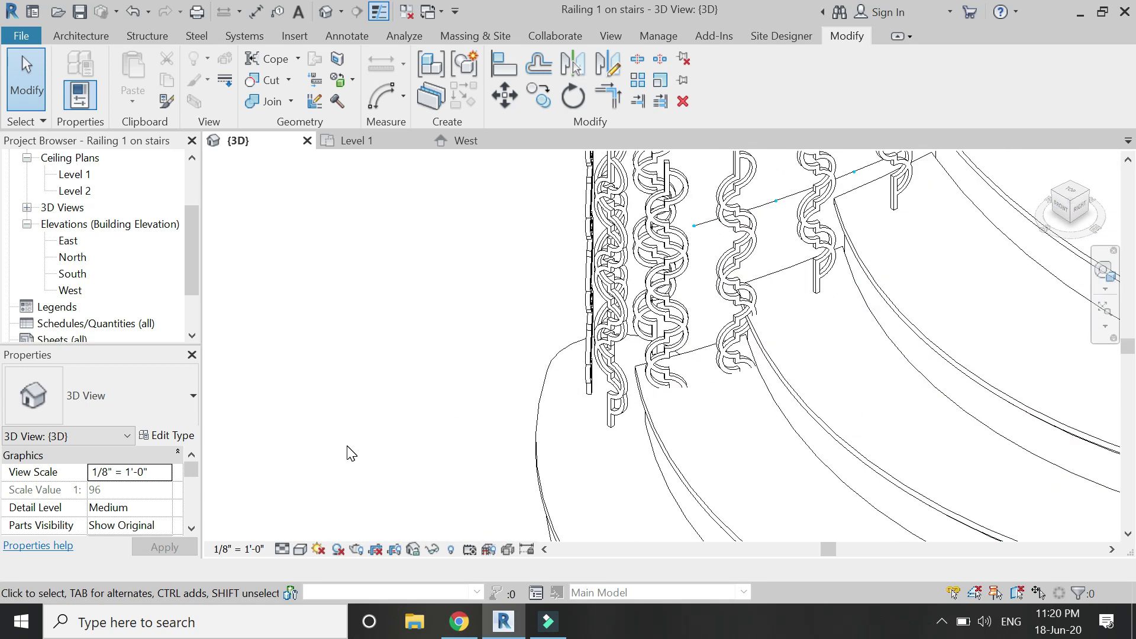
# Step: Move the two balusters that sink into the second tread up by one riser in the West elevation
pyautogui.click(661, 331)
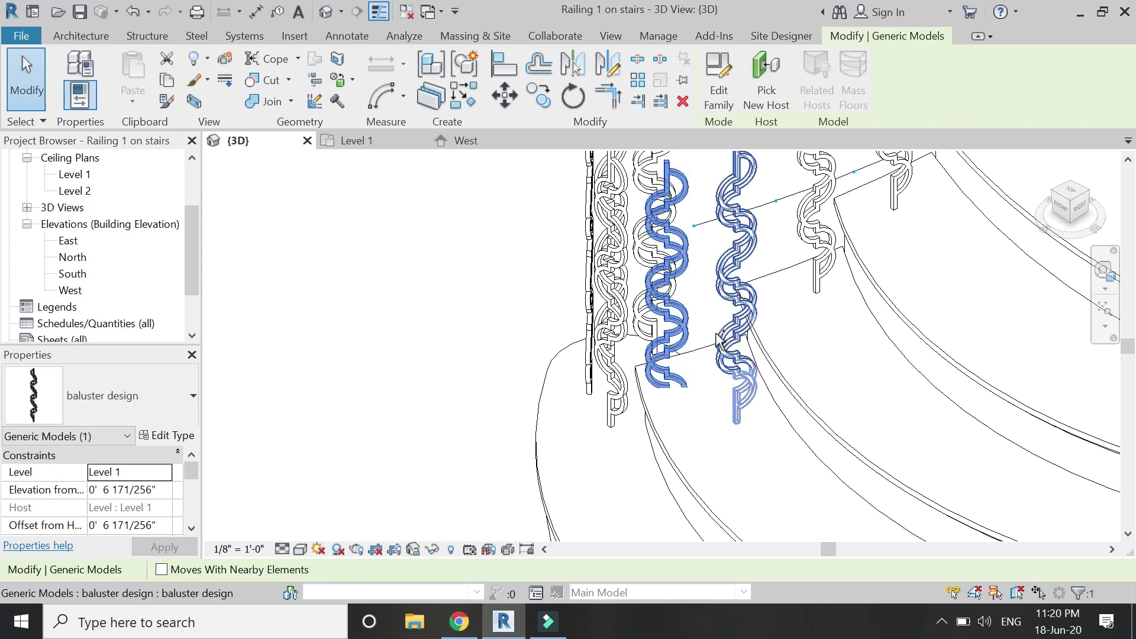
pyautogui.keyDown('ctrl'); pyautogui.click(728, 334); pyautogui.keyUp('ctrl')
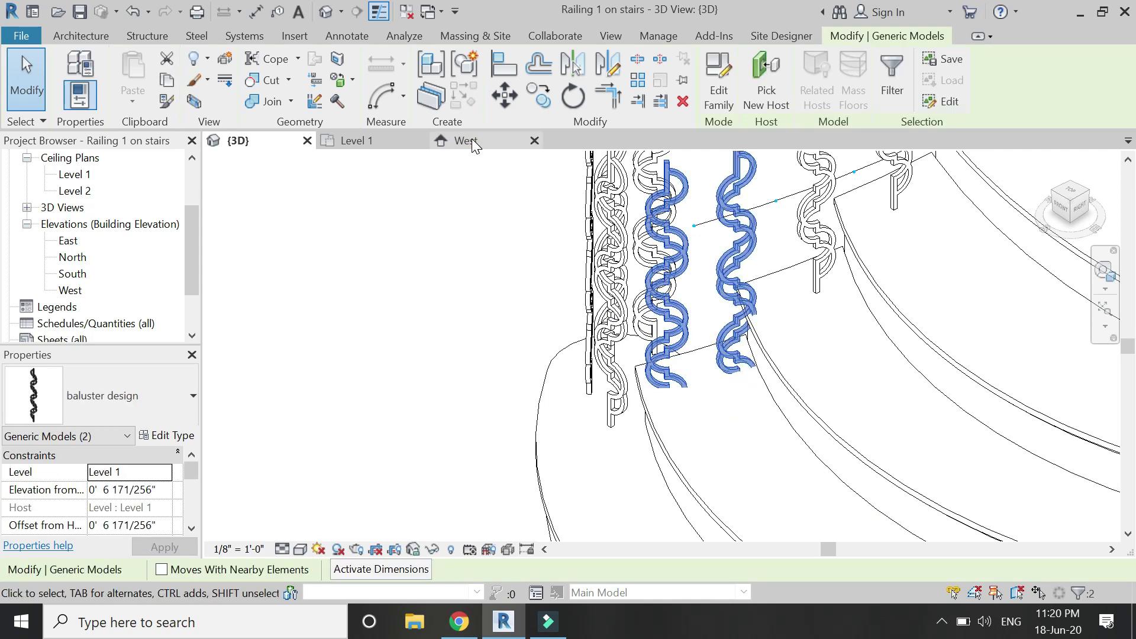
pyautogui.click(471, 140)
pyautogui.scroll(-2, 769, 456)
pyautogui.scroll(4, 736, 449)
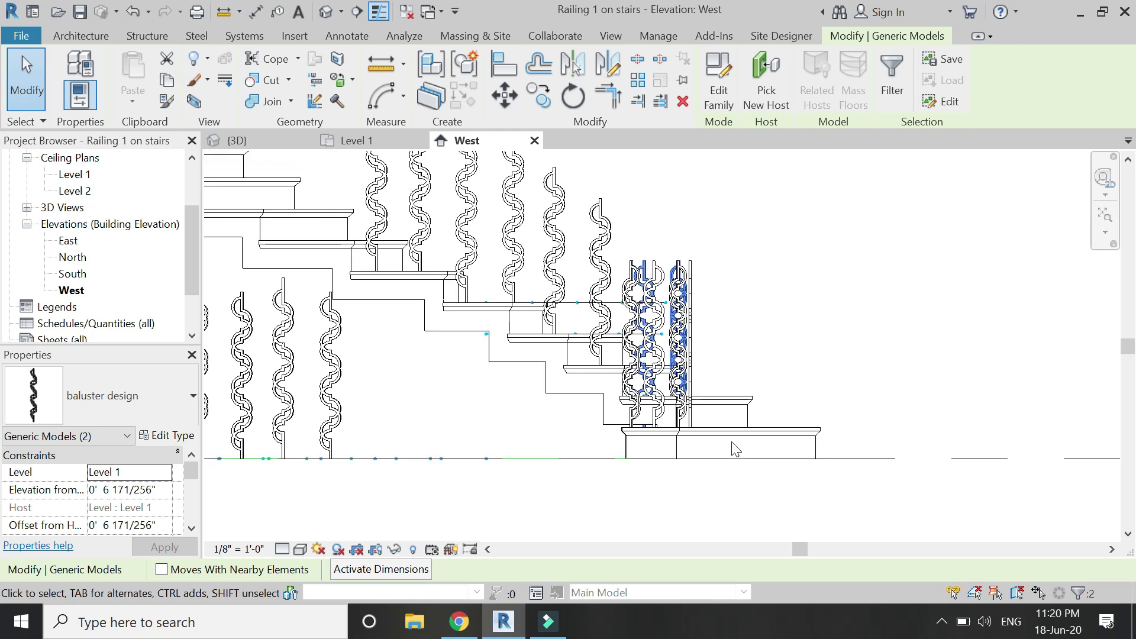
pyautogui.scroll(2, 734, 444)
pyautogui.scroll(2, 556, 514)
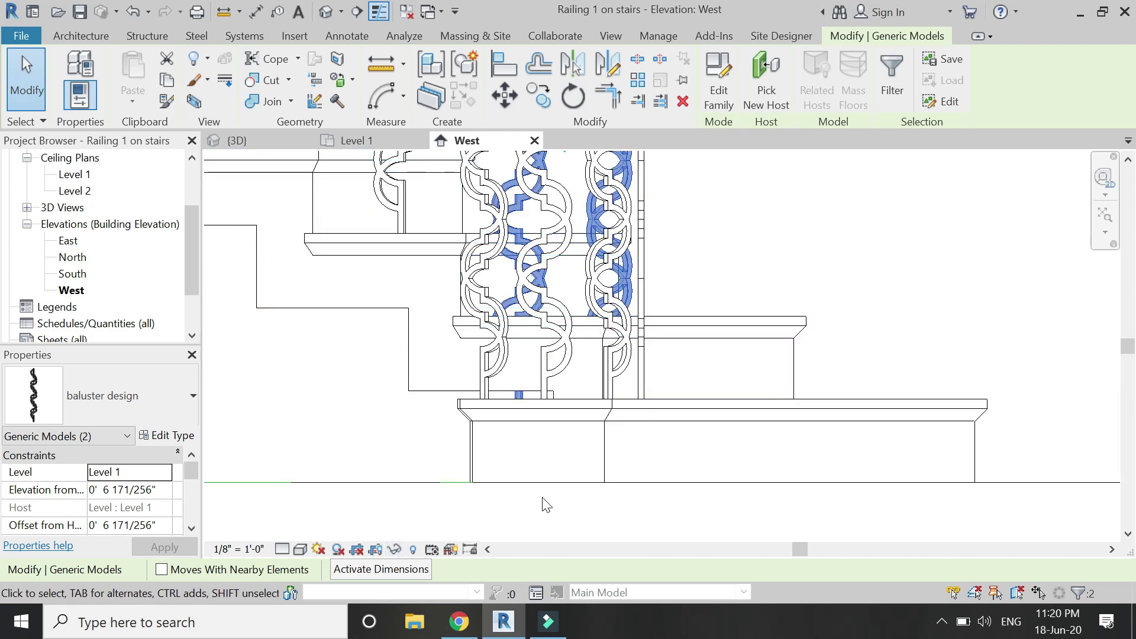
pyautogui.click(508, 98)
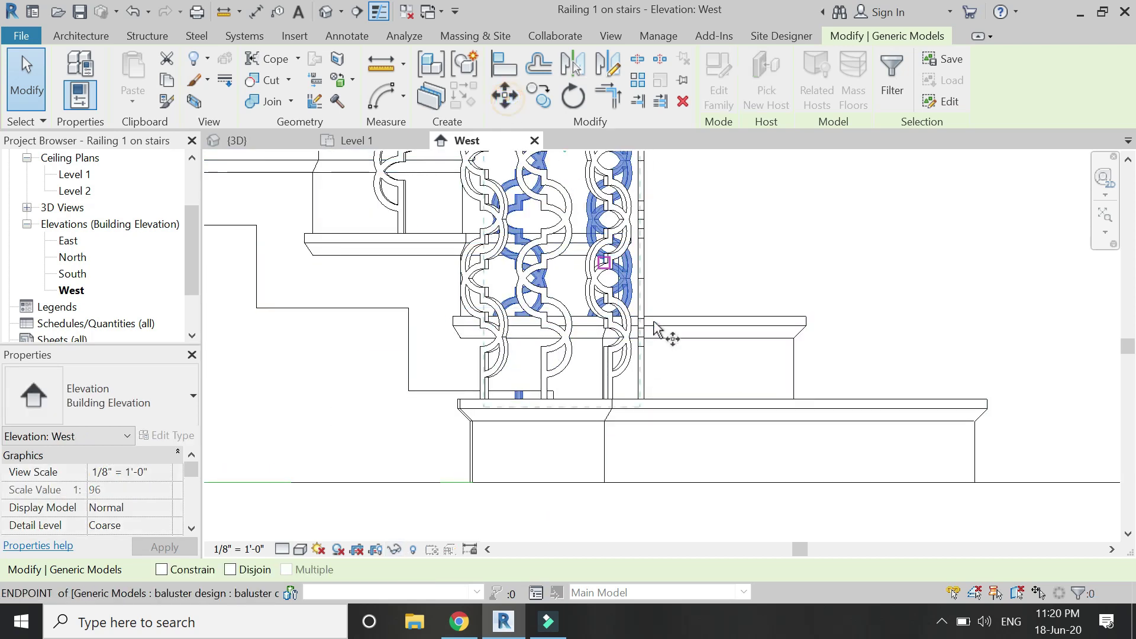
pyautogui.click(691, 398)
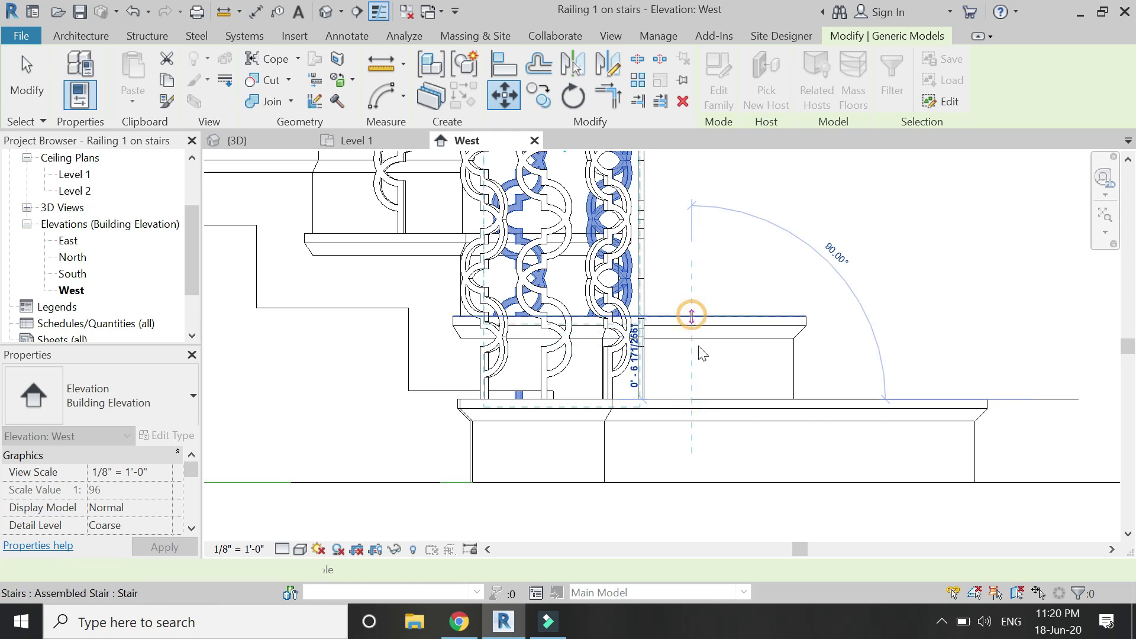
pyautogui.click(691, 318)
pyautogui.click(728, 535)
# Step: Check the two moved balusters on the second tread in the 3D view and return to the West elevation
pyautogui.scroll(-3, 729, 534)
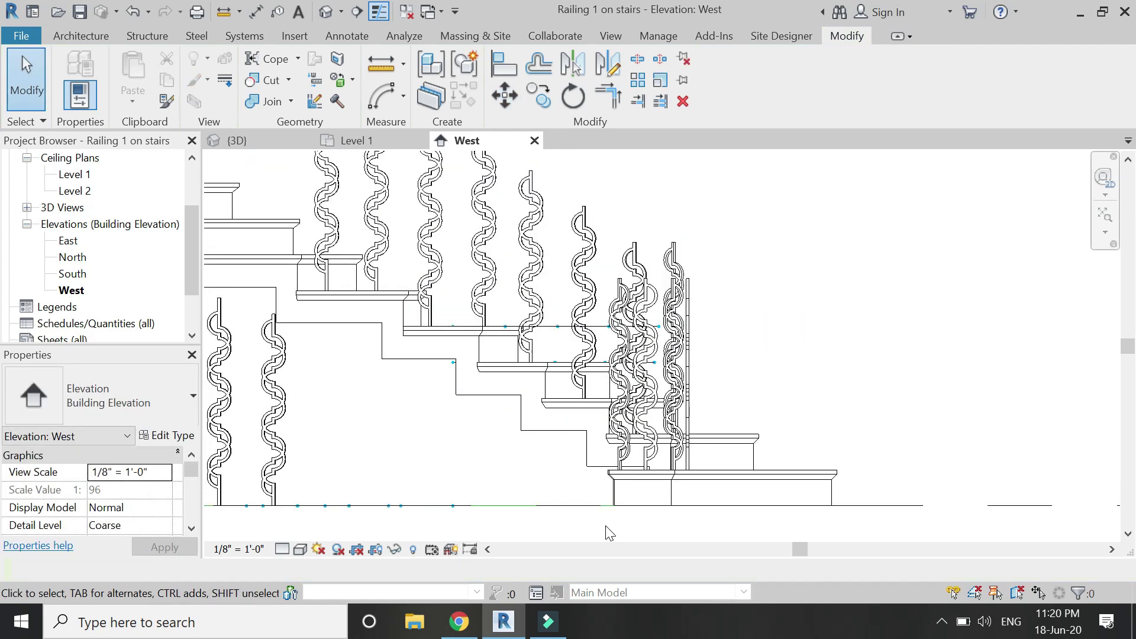
pyautogui.scroll(-2, 610, 533)
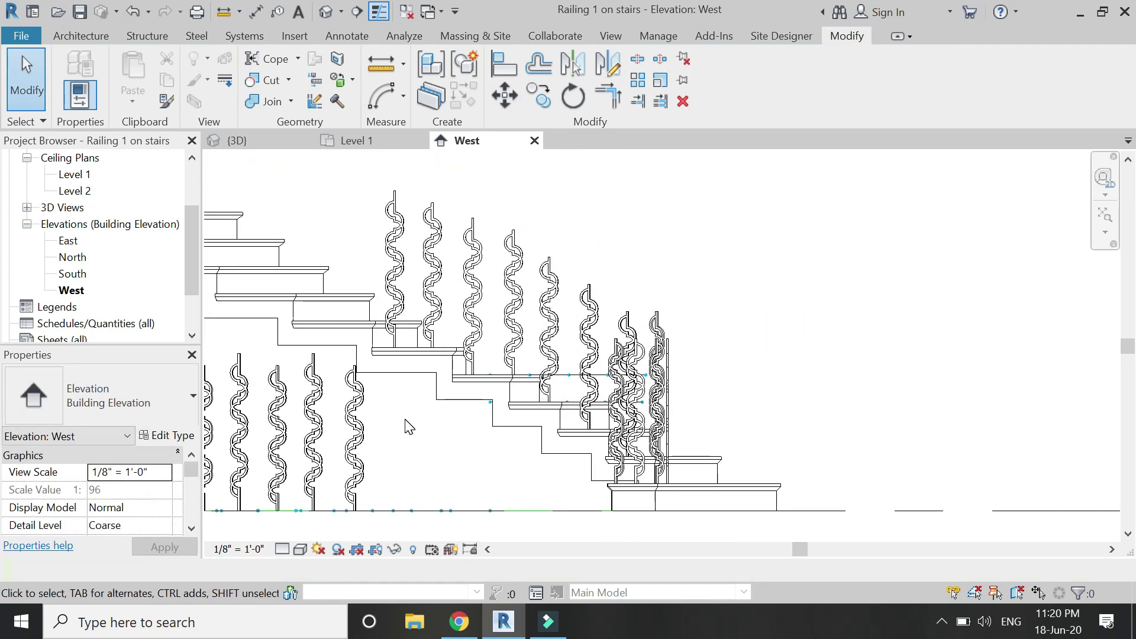
pyautogui.click(254, 142)
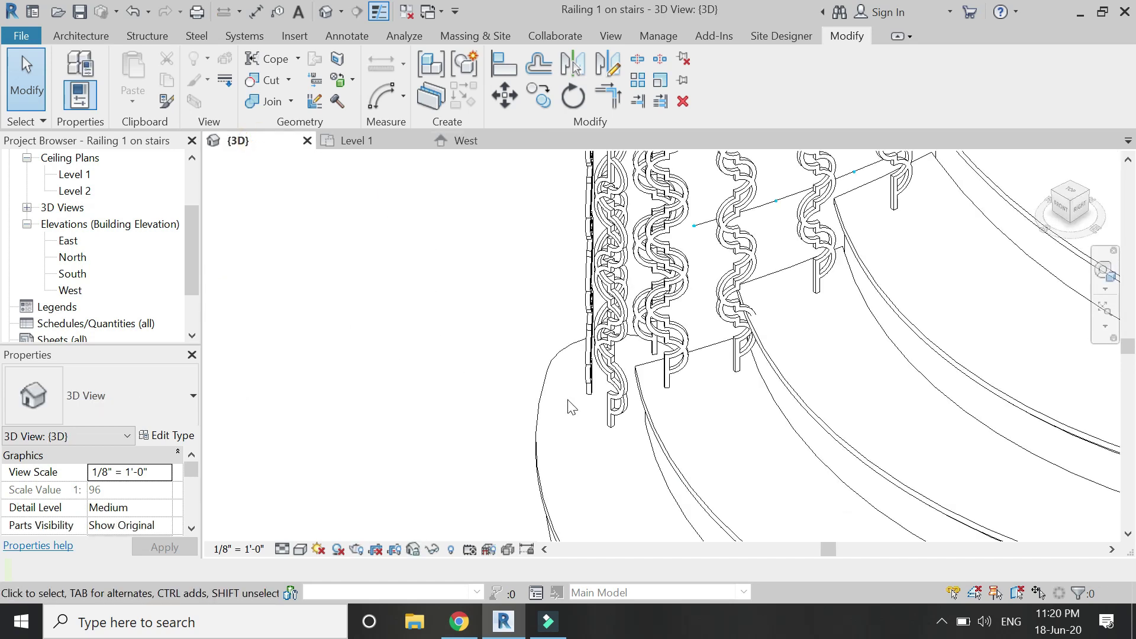
pyautogui.scroll(-1, 571, 407)
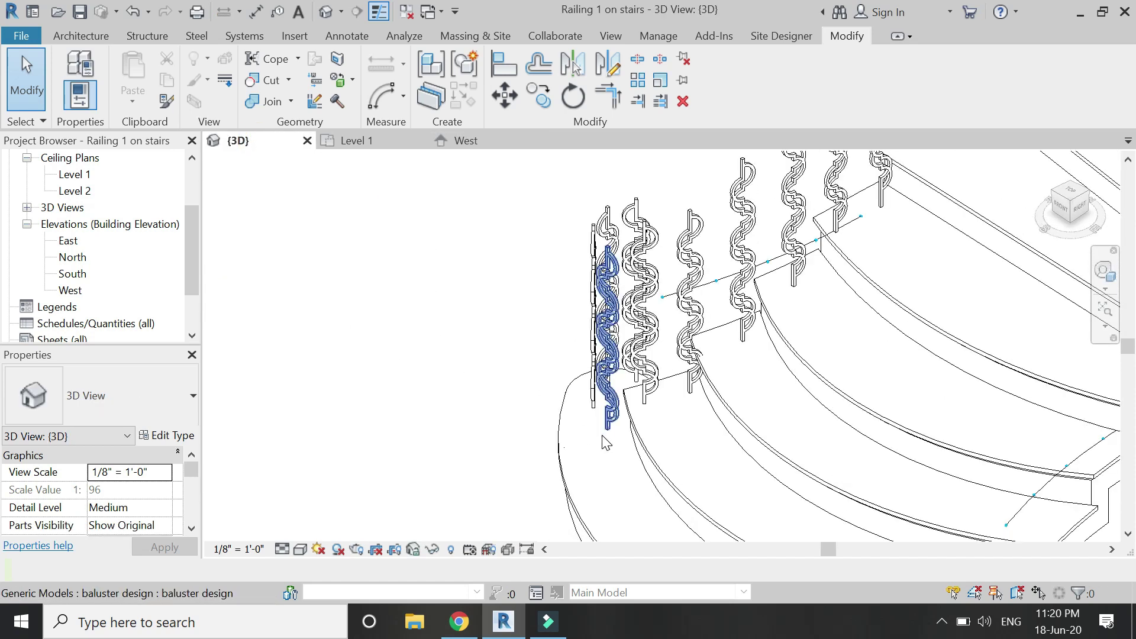
pyautogui.click(452, 139)
pyautogui.scroll(3, 770, 349)
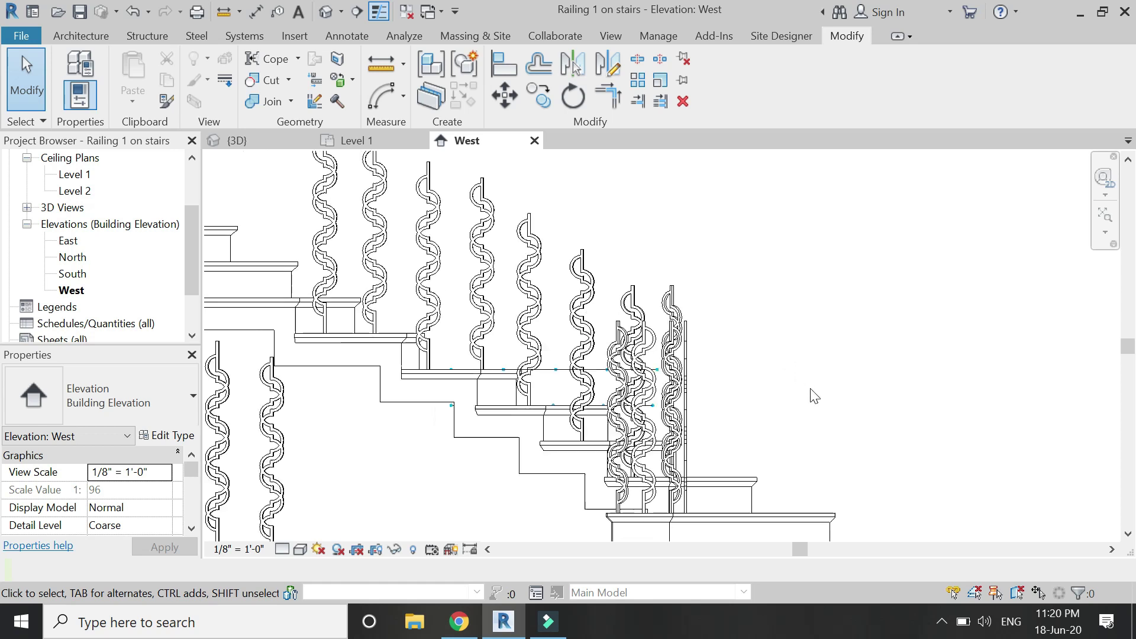
pyautogui.scroll(2, 602, 260)
pyautogui.click(745, 374)
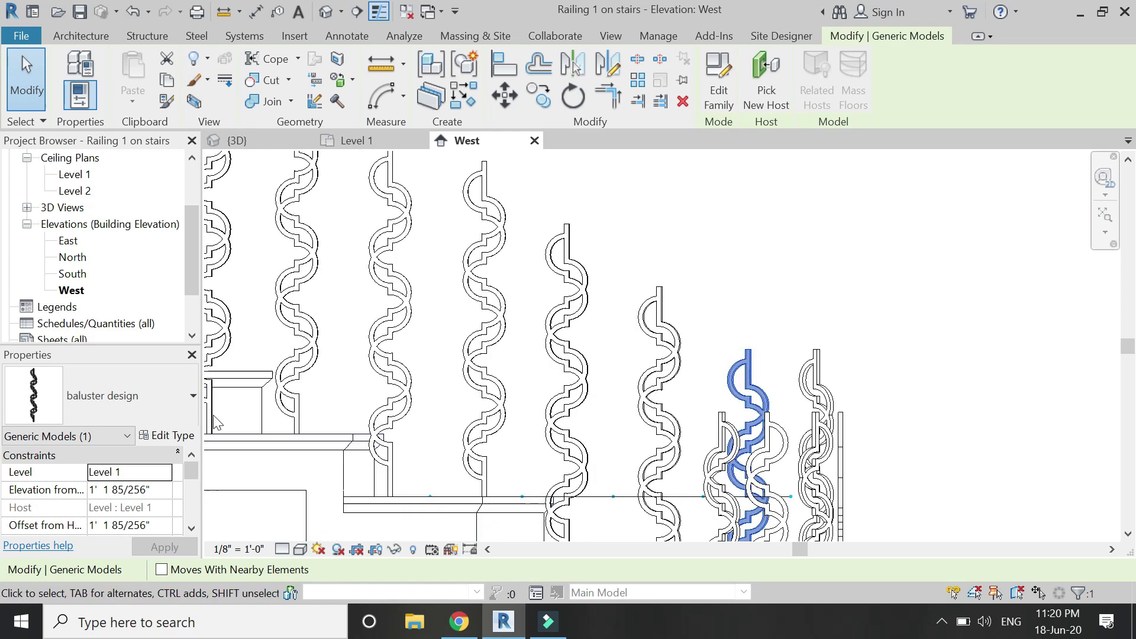
pyautogui.click(169, 401)
pyautogui.click(119, 126)
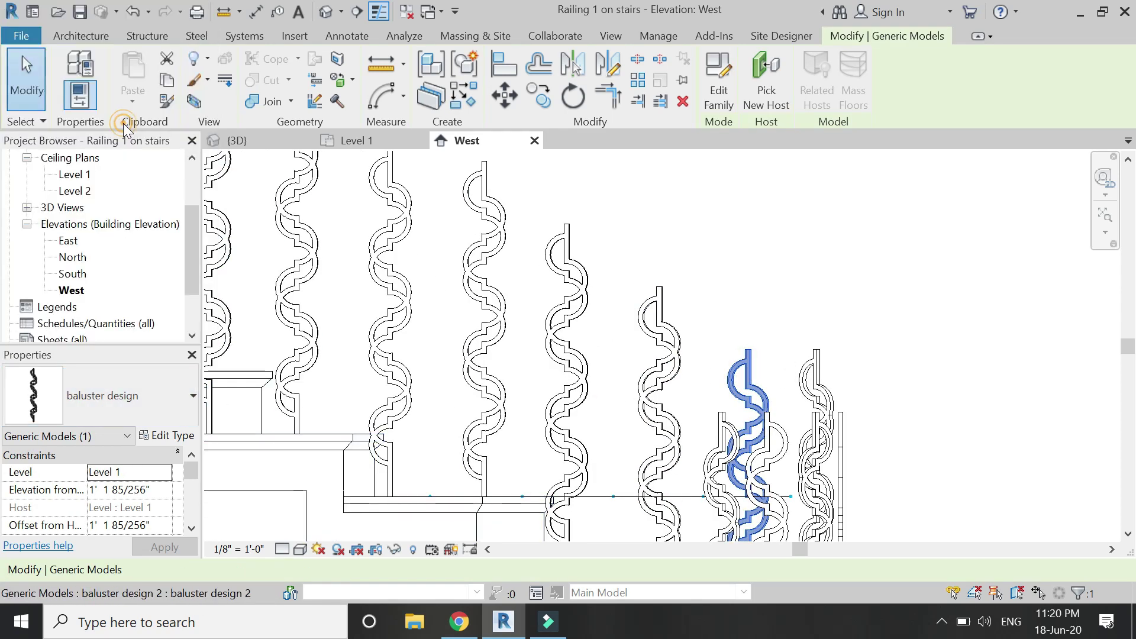
pyautogui.click(862, 326)
# Step: Try to align the base of the end baluster in the ground-level row with the top surface of the eighth tread
pyautogui.scroll(-2, 903, 322)
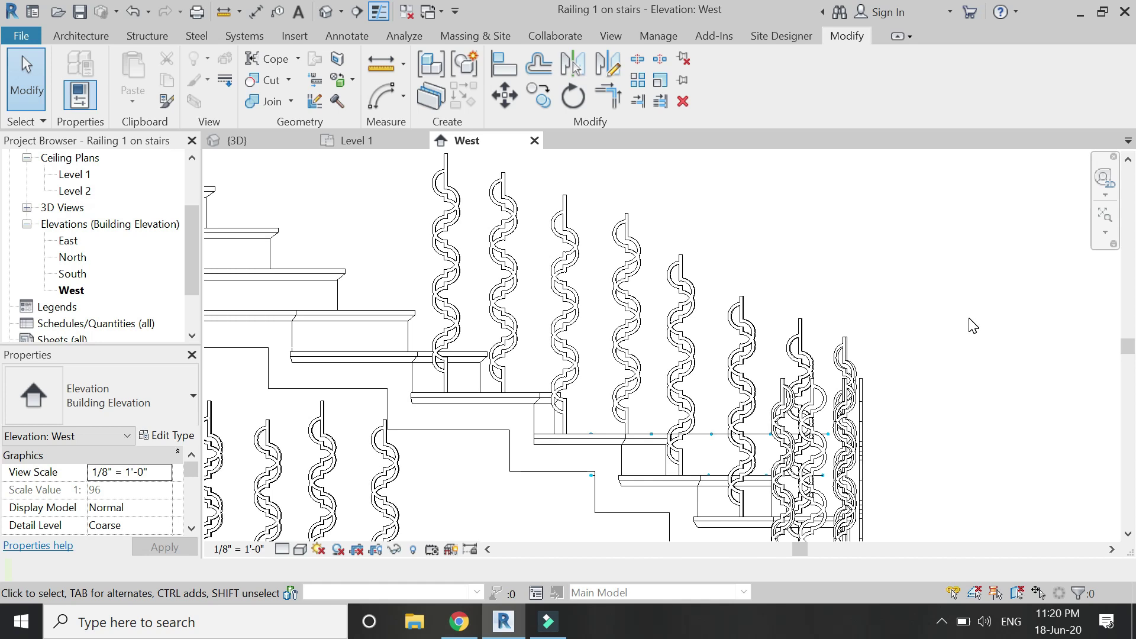
pyautogui.scroll(-3, 974, 326)
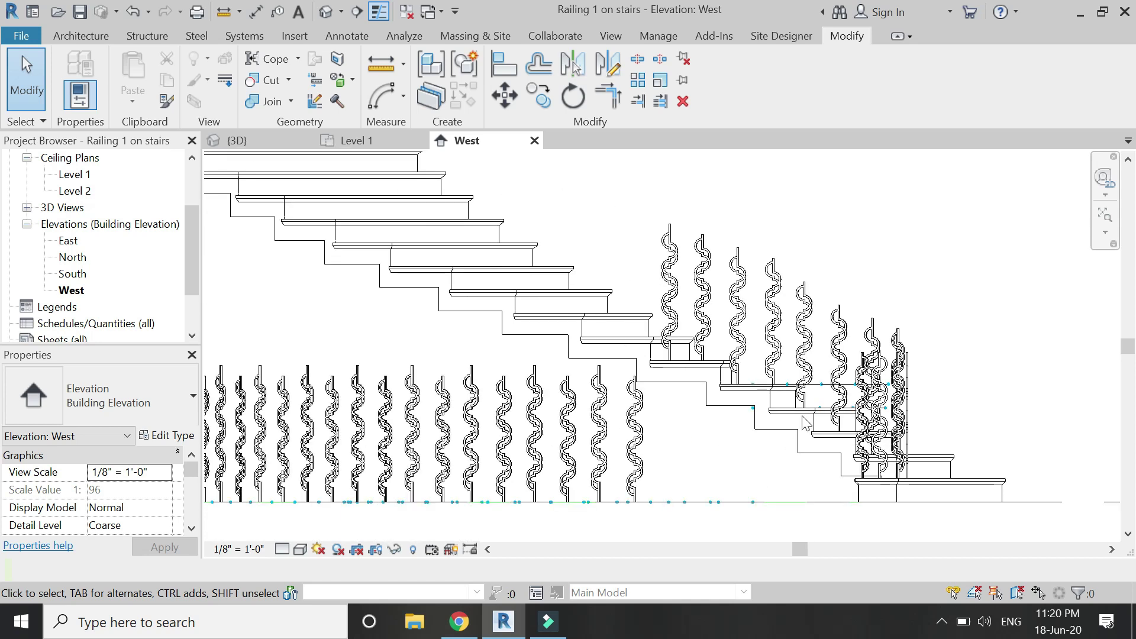
pyautogui.scroll(2, 551, 450)
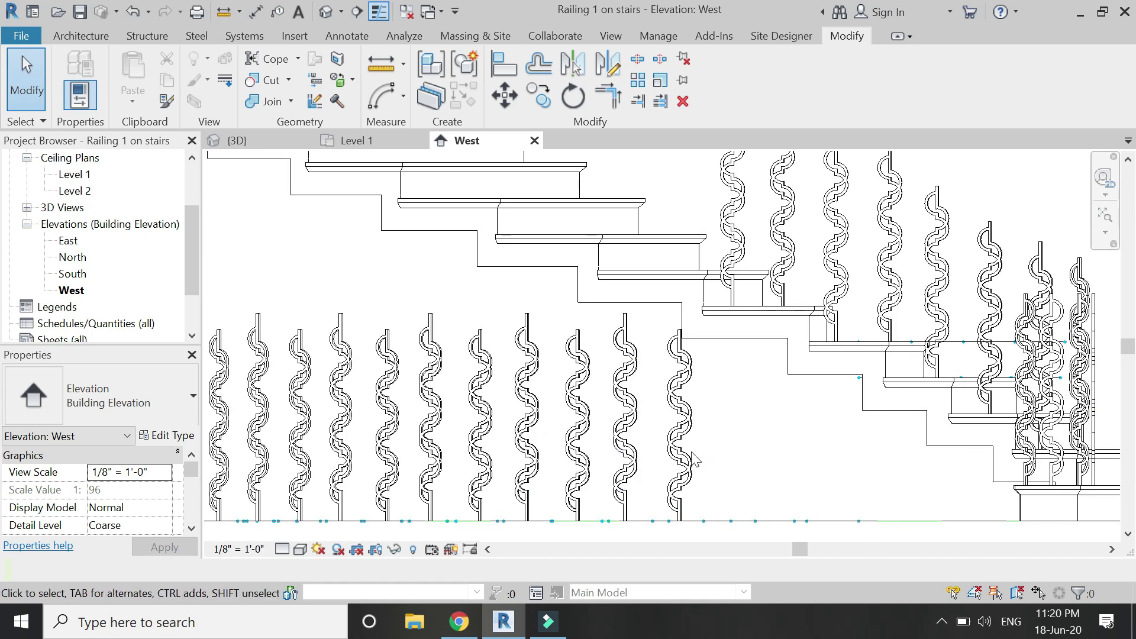
pyautogui.scroll(-3, 559, 459)
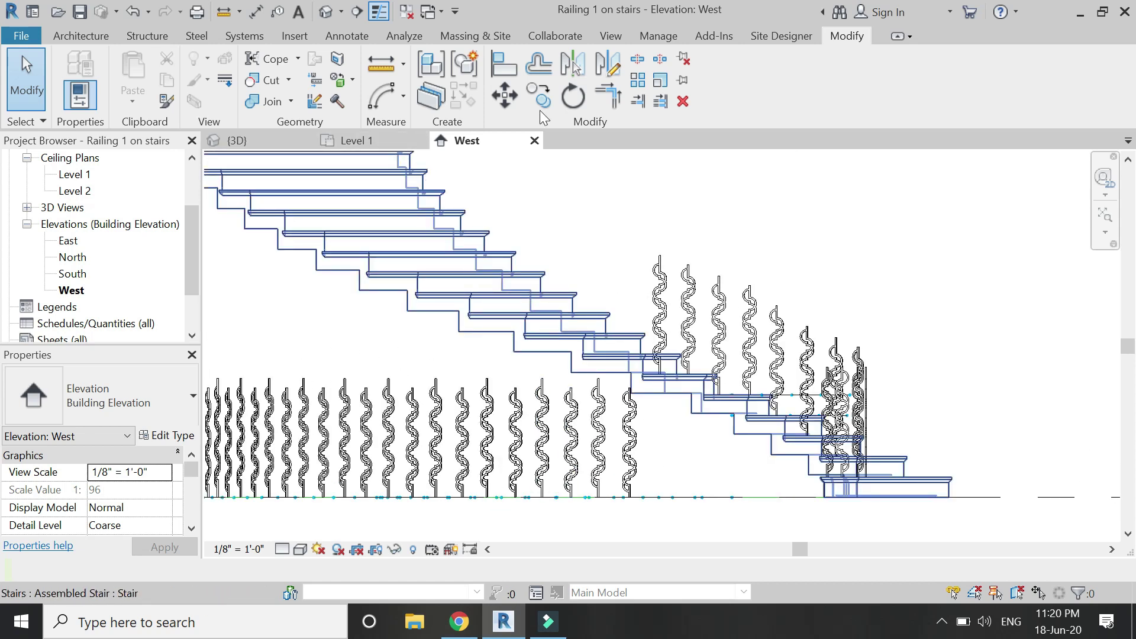
pyautogui.click(503, 66)
pyautogui.scroll(3, 619, 307)
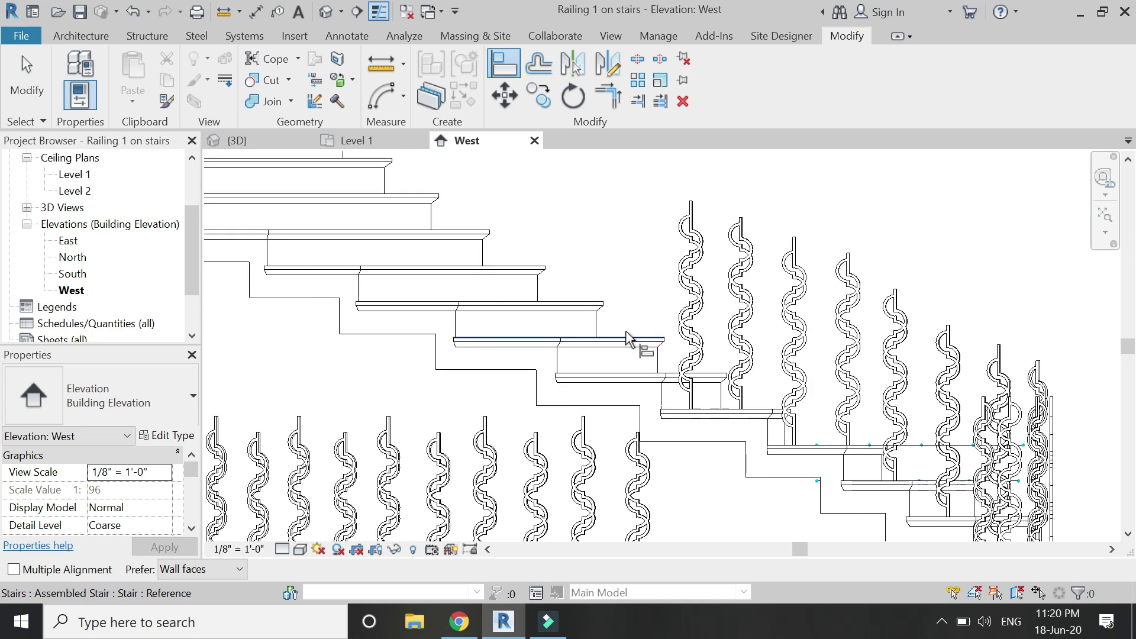
pyautogui.scroll(-3, 621, 284)
pyautogui.scroll(6, 631, 408)
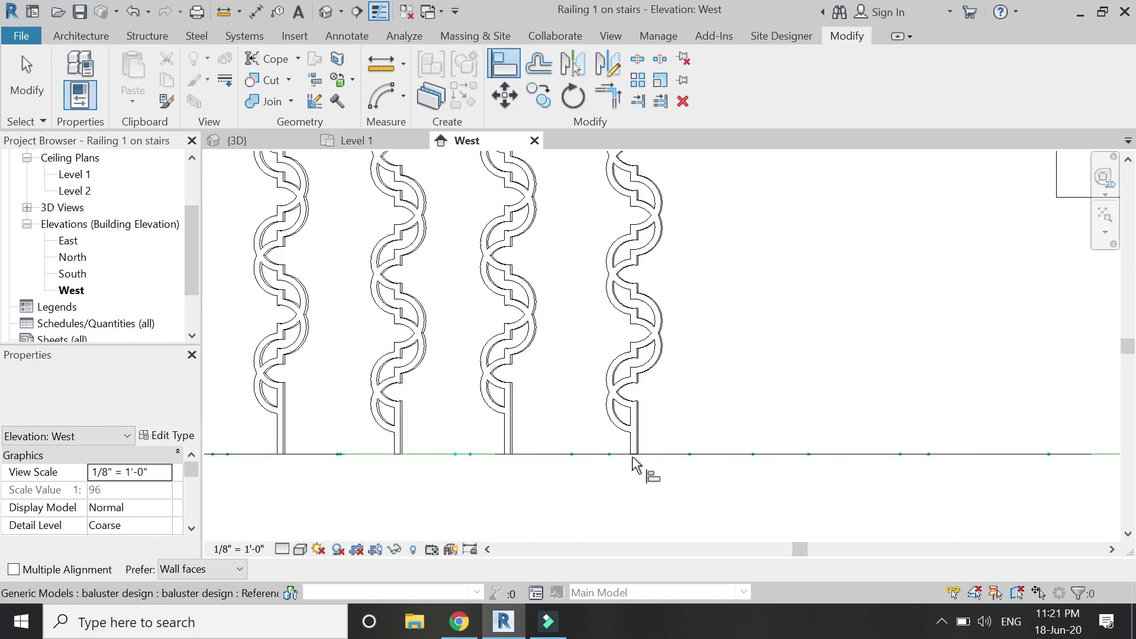
pyautogui.scroll(-4, 635, 470)
pyautogui.scroll(2, 609, 279)
pyautogui.click(586, 310)
pyautogui.scroll(2, 612, 320)
pyautogui.scroll(3, 621, 319)
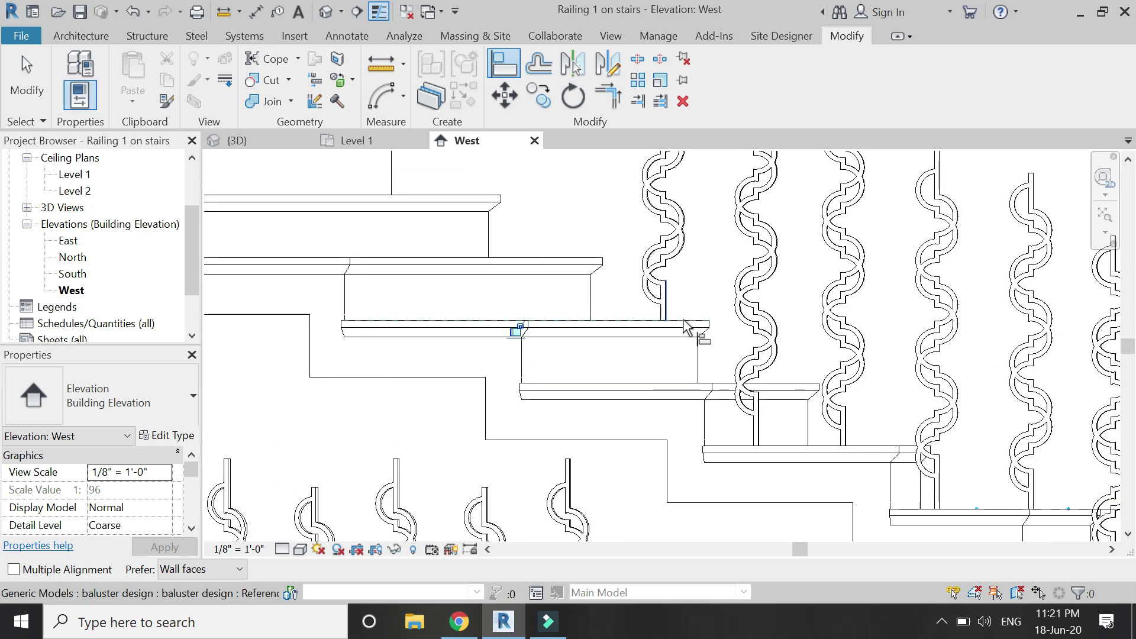
# Step: Align the base of the end baluster in the ground-level row with the top surface of the next tread in the West elevation
pyautogui.scroll(3, 687, 329)
pyautogui.press('a')
pyautogui.press('l')
pyautogui.scroll(-4, 680, 446)
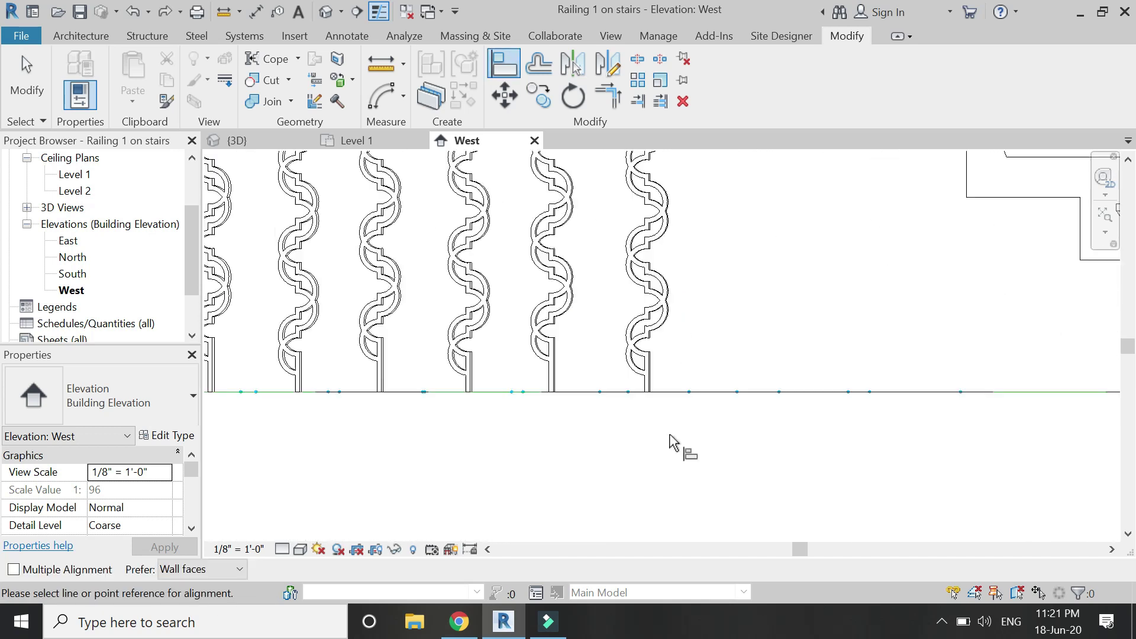
pyautogui.scroll(3, 684, 337)
pyautogui.click(669, 358)
pyautogui.scroll(-4, 645, 439)
pyautogui.scroll(5, 649, 451)
pyautogui.scroll(-4, 663, 473)
pyautogui.scroll(5, 649, 304)
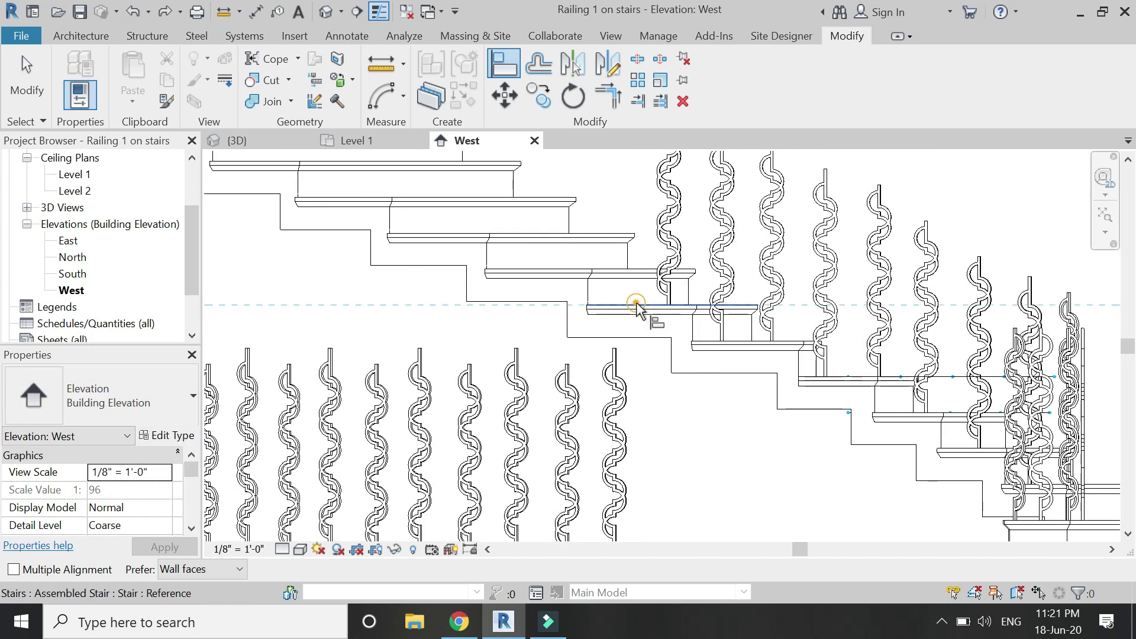
# Step: Raise the remaining ground-level balusters one by one by aligning their bases with the tops of the successively higher treads
pyautogui.click(637, 307)
pyautogui.scroll(5, 622, 507)
pyautogui.scroll(-3, 651, 515)
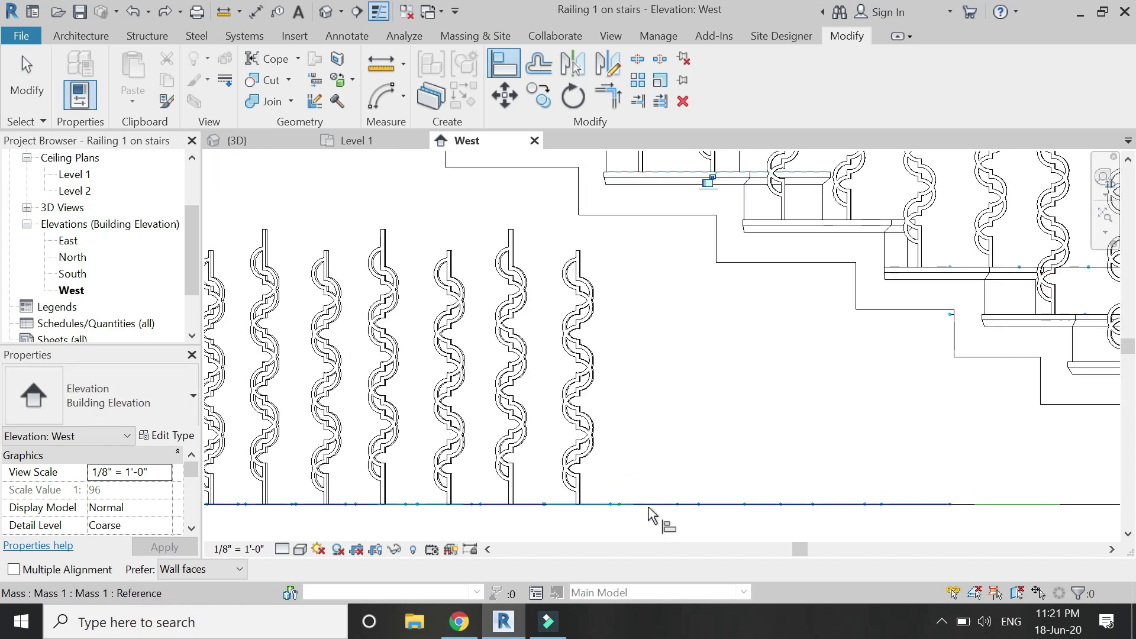
pyautogui.scroll(-3, 651, 515)
pyautogui.scroll(4, 599, 279)
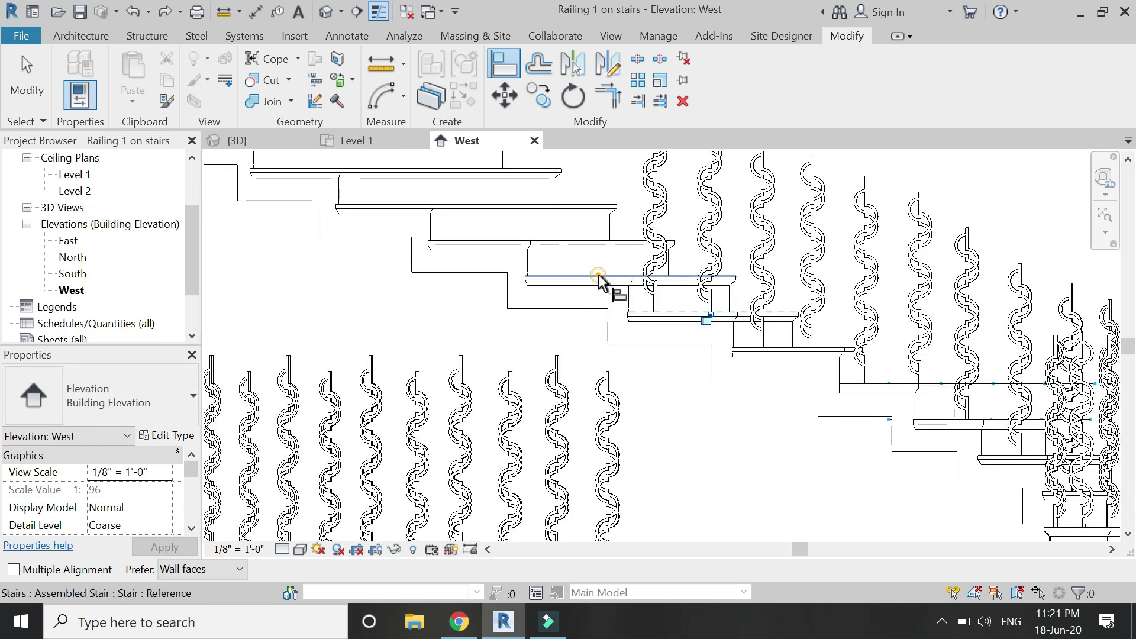
pyautogui.click(598, 278)
pyautogui.scroll(-3, 629, 489)
pyautogui.scroll(5, 616, 474)
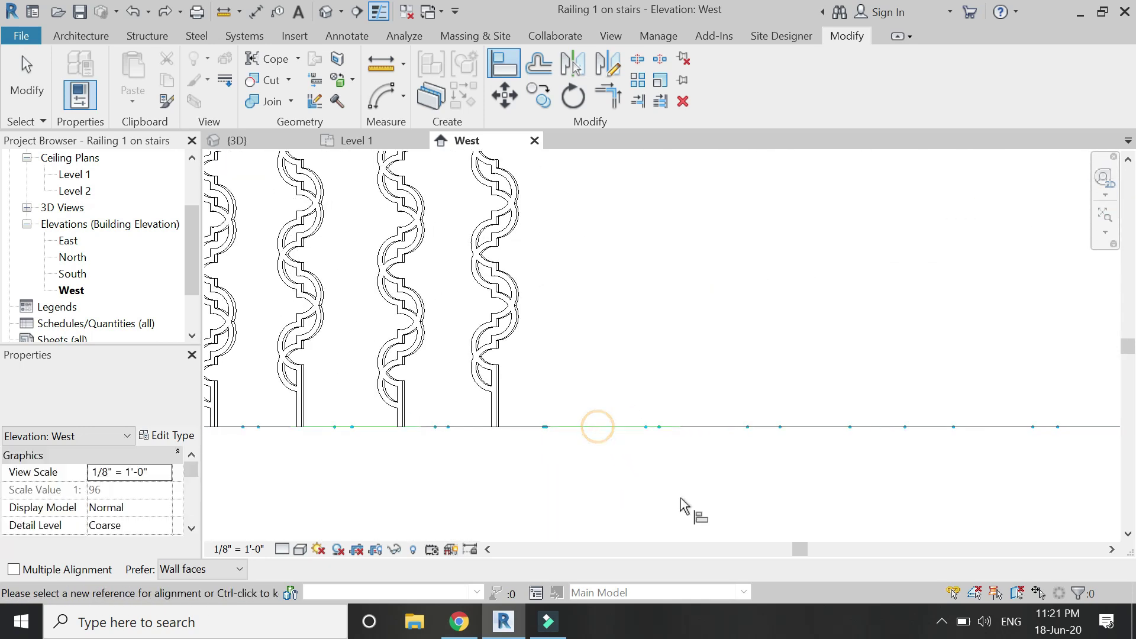
pyautogui.scroll(-3, 681, 506)
pyautogui.scroll(5, 672, 389)
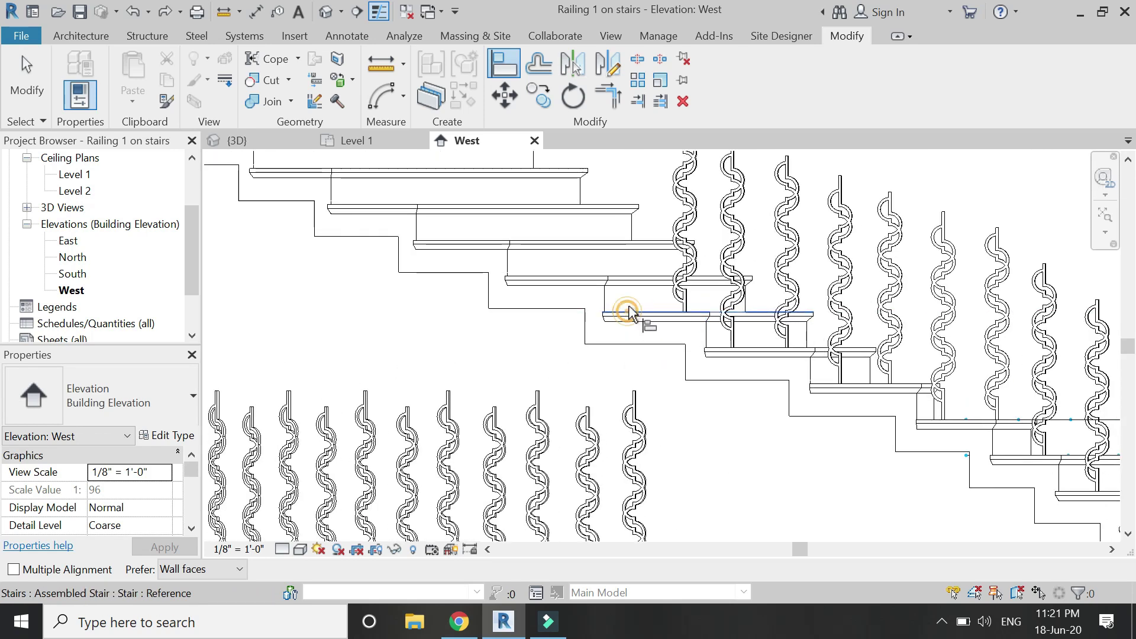
pyautogui.scroll(-3, 632, 515)
pyautogui.scroll(5, 634, 525)
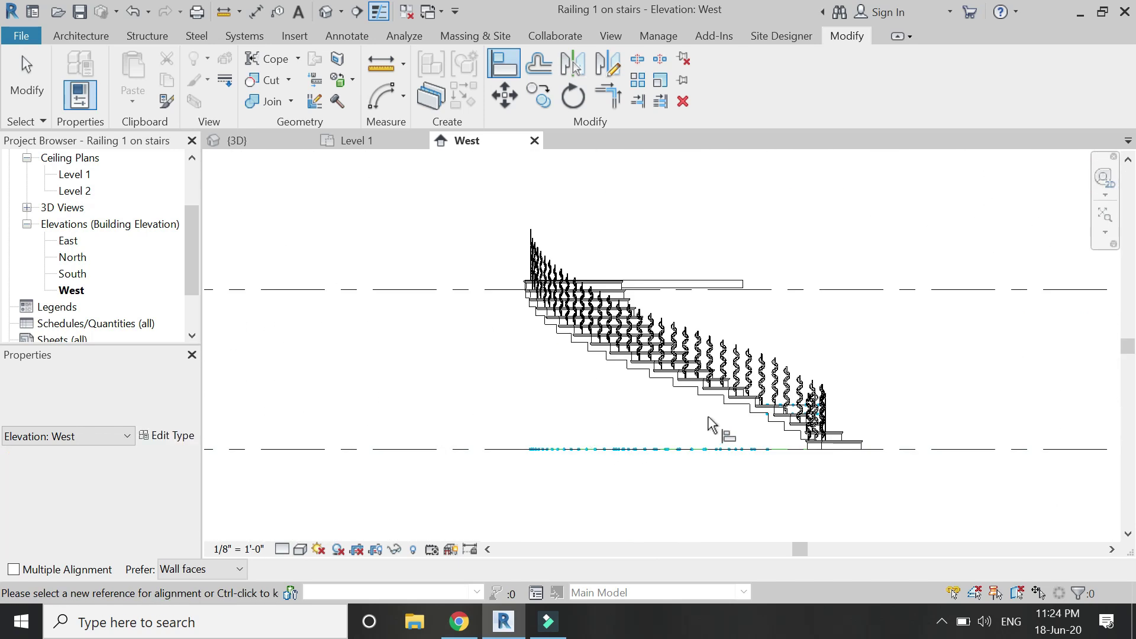
# Step: Finish aligning and inspect the complete run of raised balusters along the curved stair in the 3D view from the front
pyautogui.press('Escape')
pyautogui.press('Escape')
pyautogui.click(239, 143)
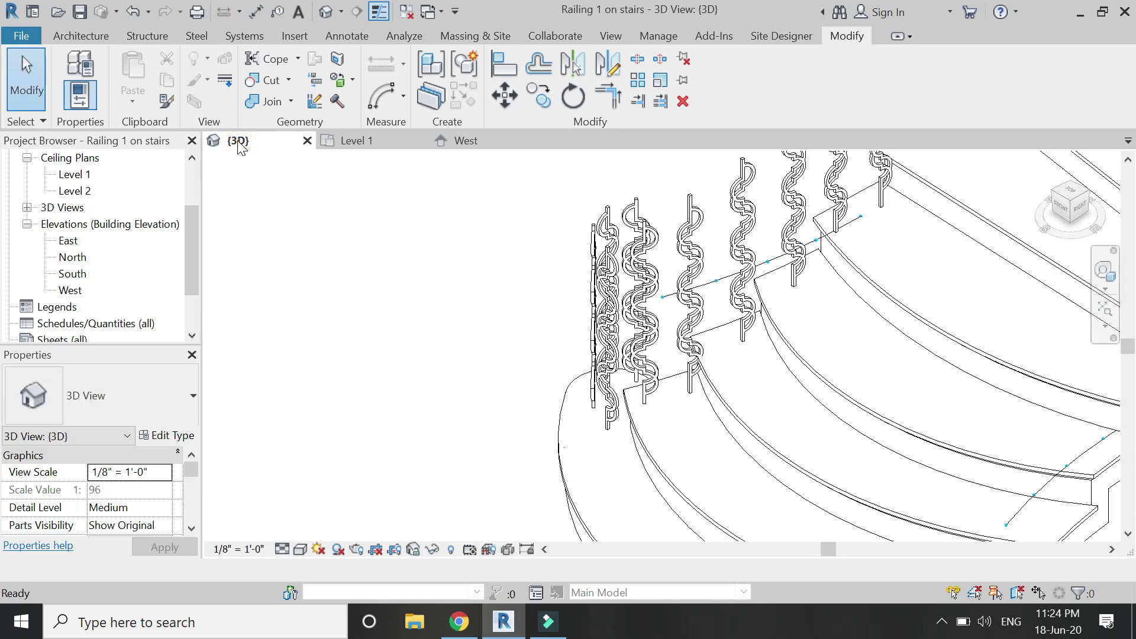
pyautogui.scroll(-5, 527, 403)
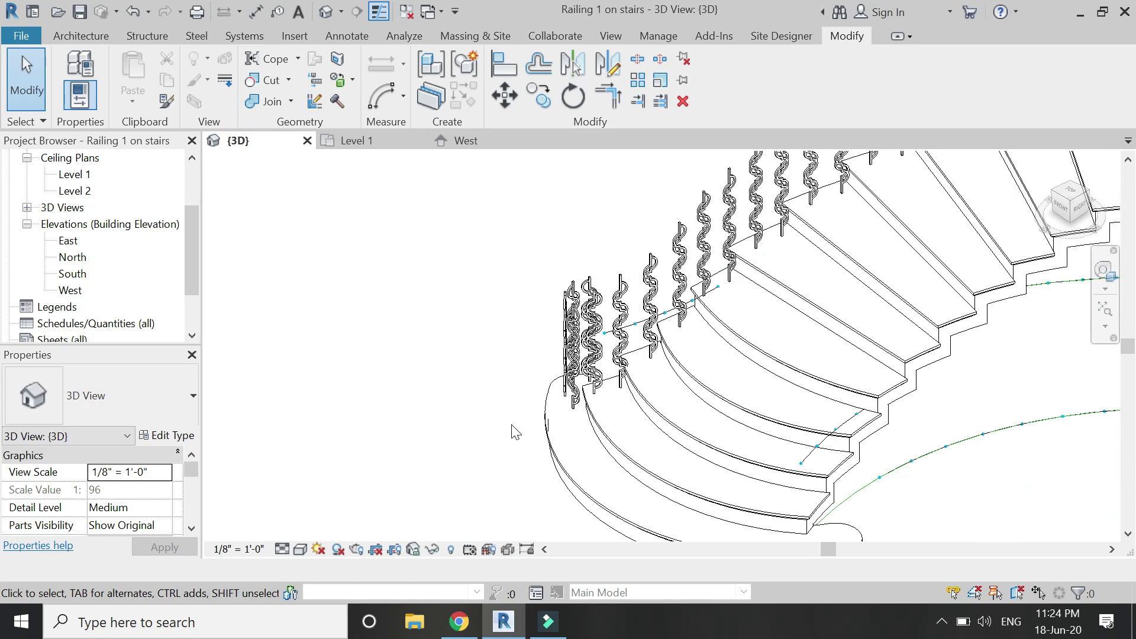
pyautogui.scroll(1, 524, 396)
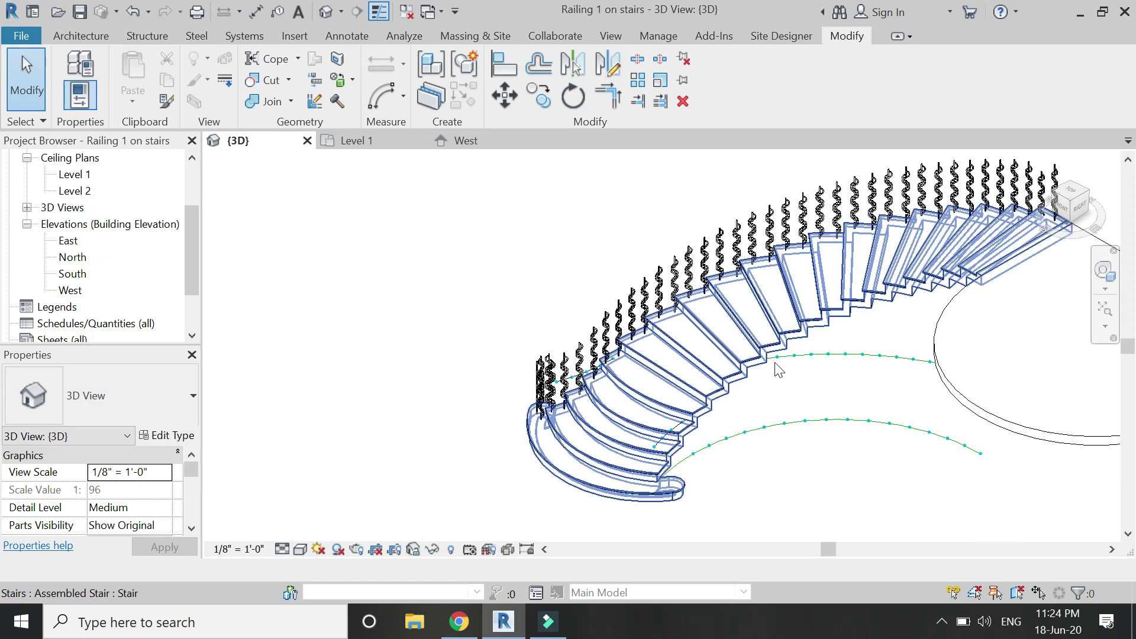
pyautogui.click(1105, 271)
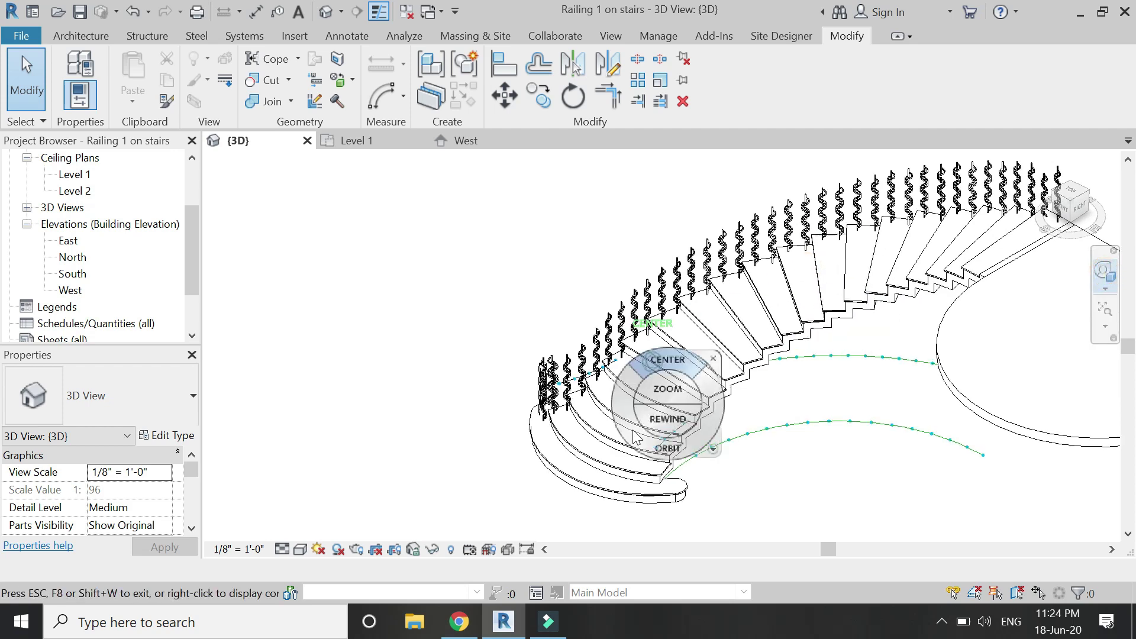
pyautogui.moveTo(633, 433); pyautogui.dragTo(792, 414)
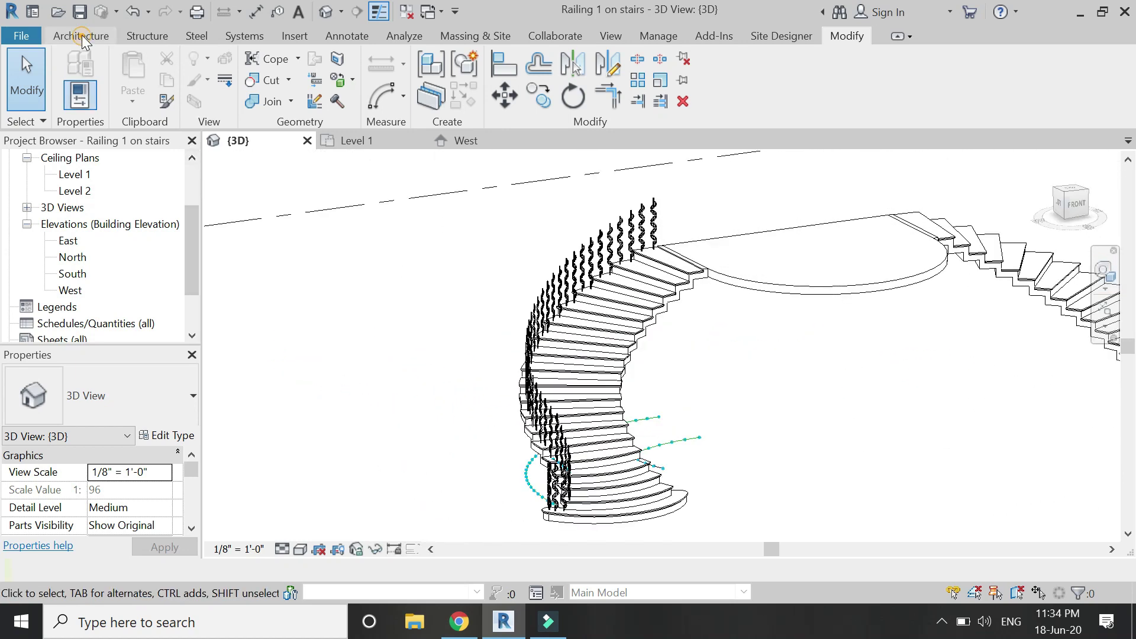
# Step: Place Handrail - Rectangular railings on the treads of the curved stair that carries the wavy balusters
pyautogui.click(82, 36)
pyautogui.click(453, 59)
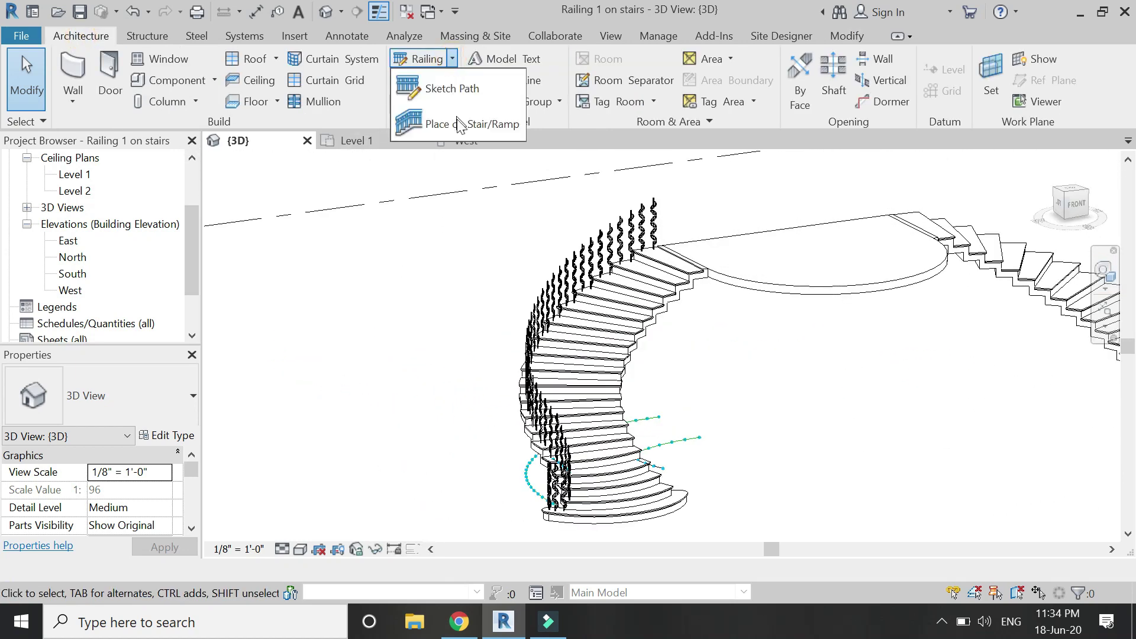
pyautogui.click(459, 123)
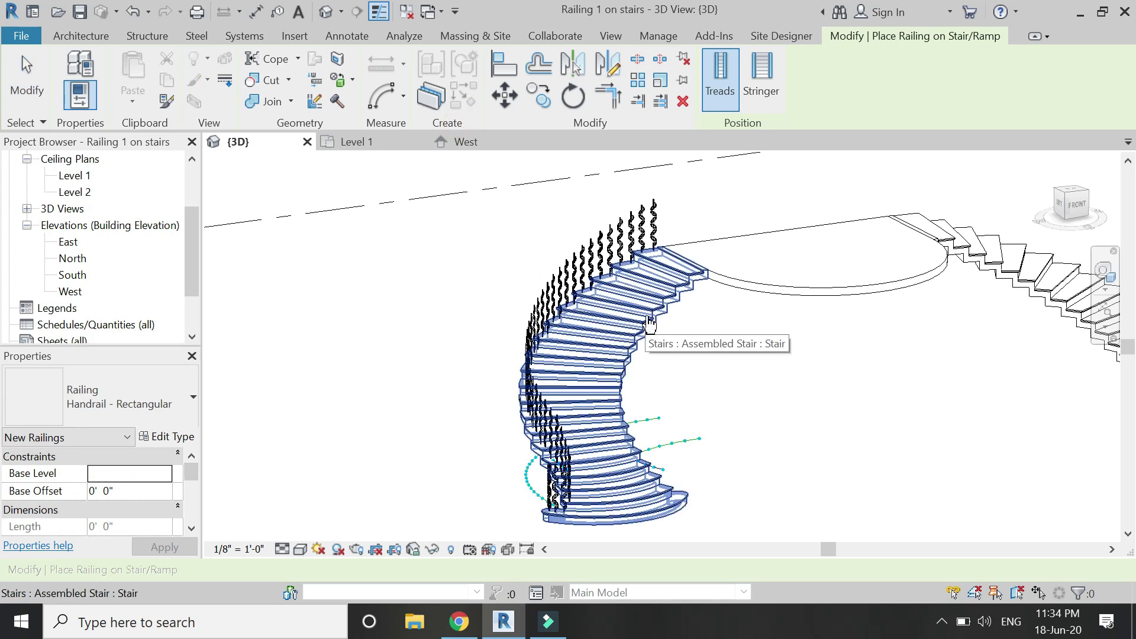
pyautogui.click(645, 320)
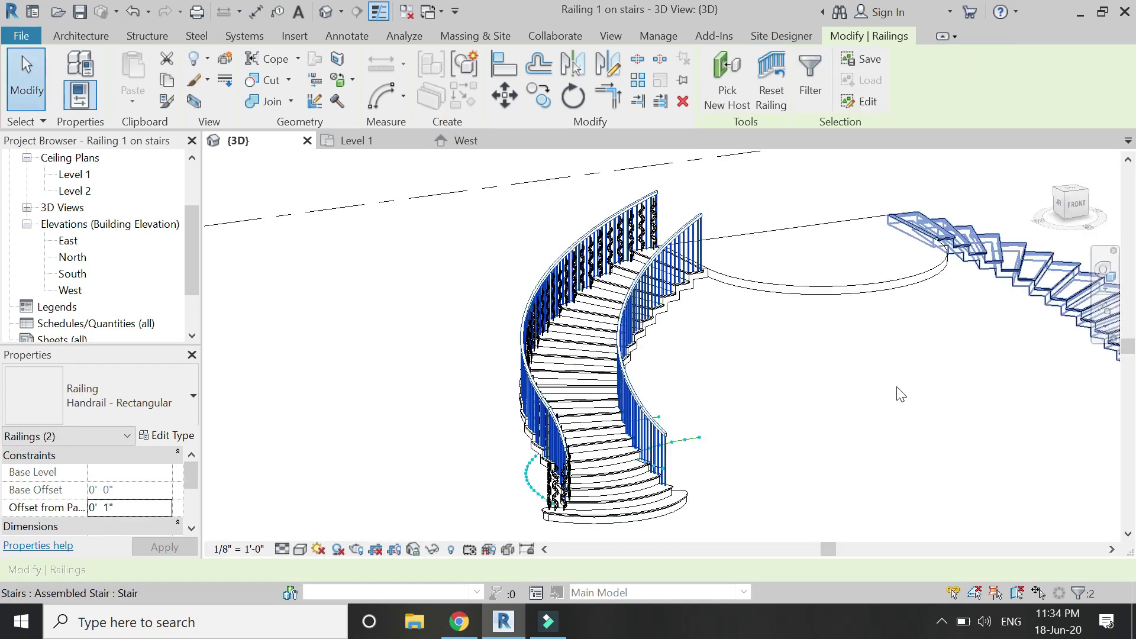
pyautogui.scroll(3, 809, 396)
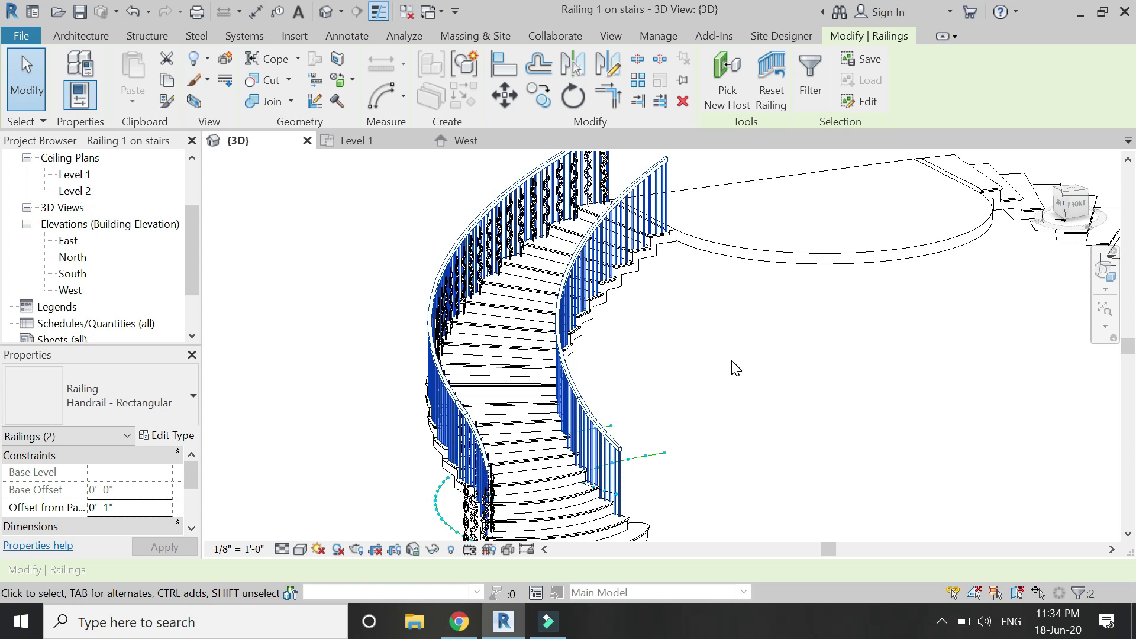
# Step: Try to delete the railing on the inner side of the curved stair
pyautogui.click(685, 285)
pyautogui.click(628, 338)
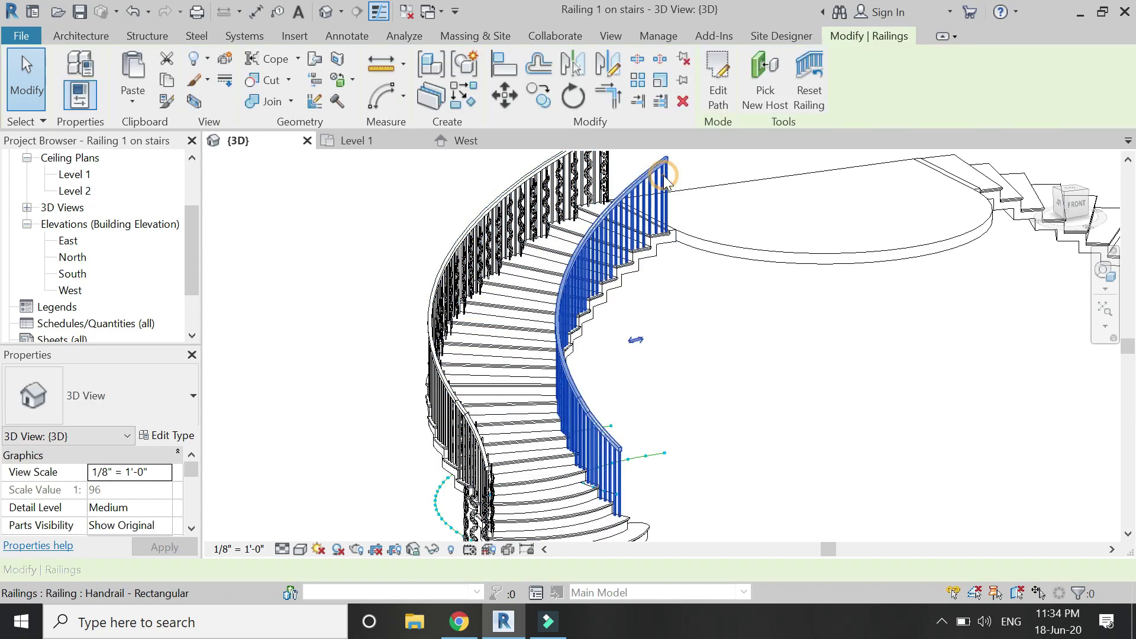
pyautogui.press('Delete')
pyautogui.hotkey('ctrl', 'z')
pyautogui.keyDown('shift'); pyautogui.moveTo(616, 341); pyautogui.dragTo(597, 160, button='middle'); pyautogui.keyUp('shift')
pyautogui.scroll(5, 597, 160)
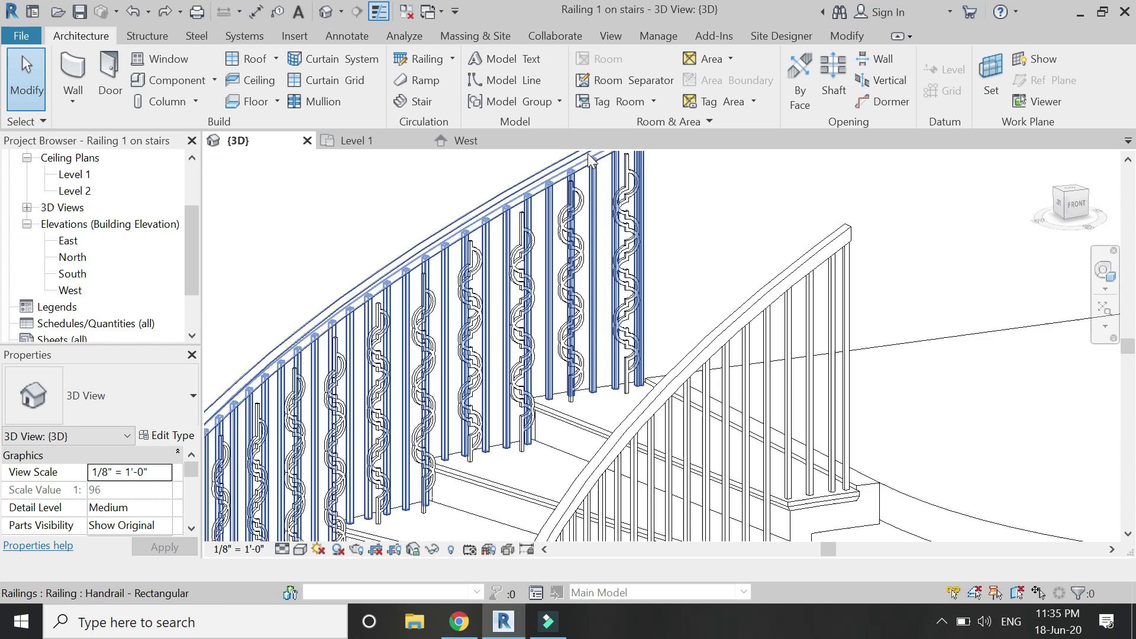
pyautogui.scroll(-3, 659, 223)
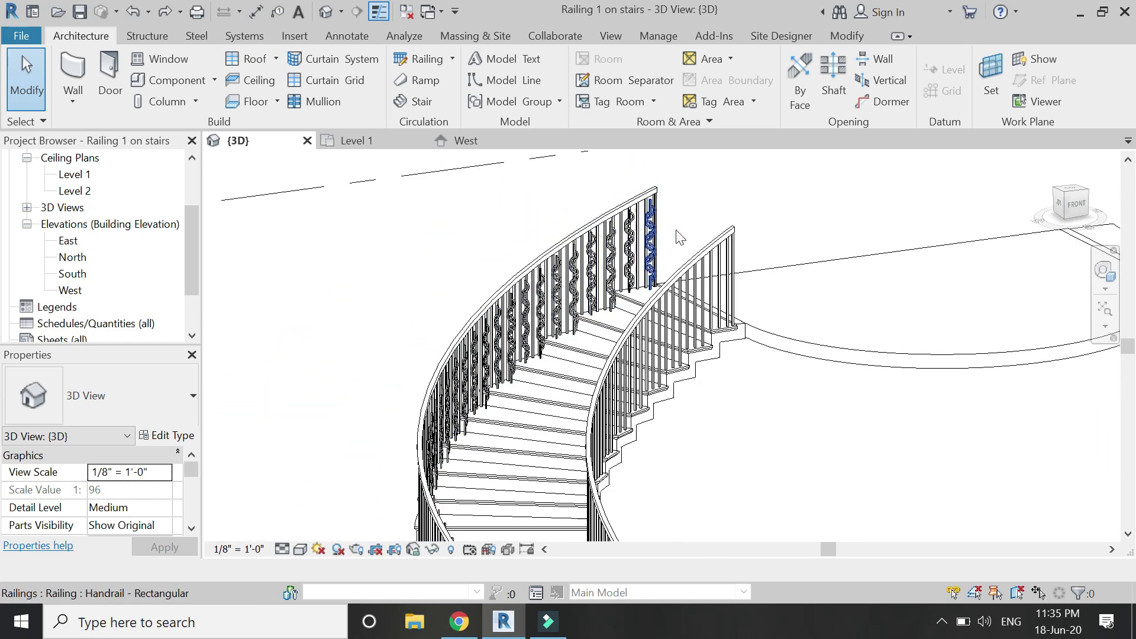
# Step: Select both railings of the curved stair and duplicate their type under the name Handrail profile
pyautogui.click(718, 243)
pyautogui.keyDown('ctrl'); pyautogui.click(655, 184); pyautogui.keyUp('ctrl')
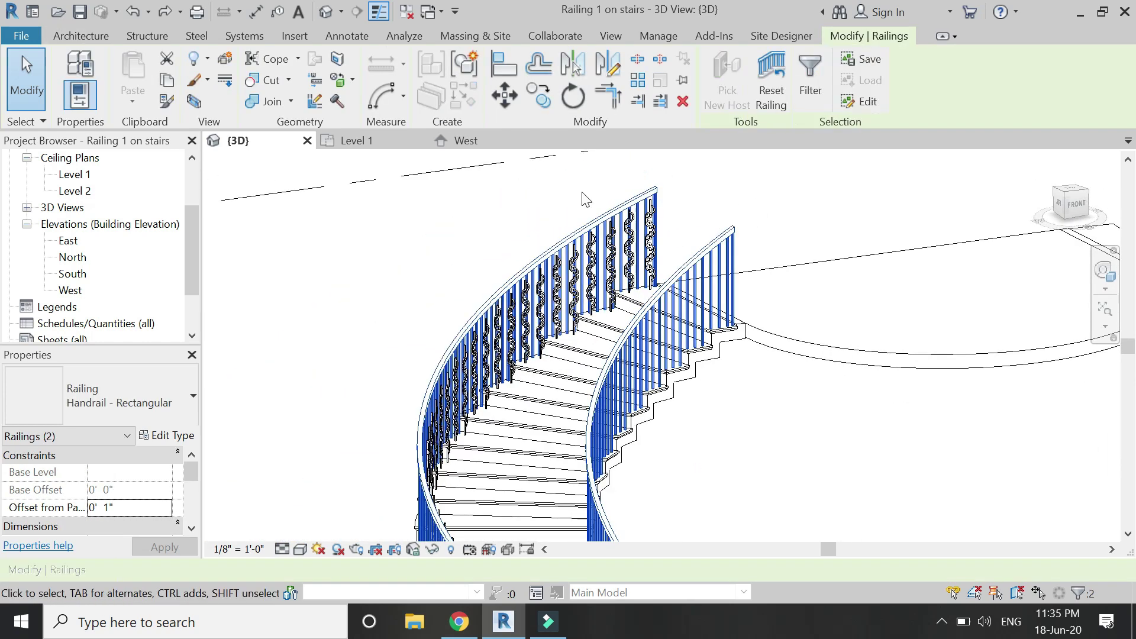
pyautogui.keyDown('shift'); pyautogui.moveTo(584, 198); pyautogui.dragTo(563, 211, button='middle'); pyautogui.keyUp('shift')
pyautogui.scroll(-2, 390, 271)
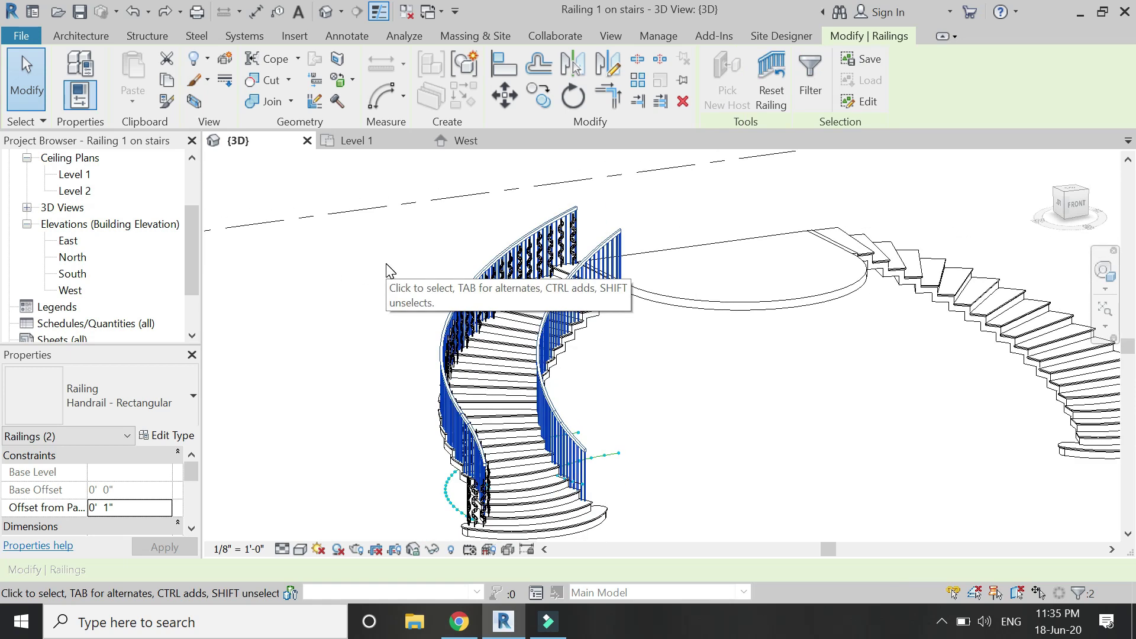
pyautogui.click(168, 435)
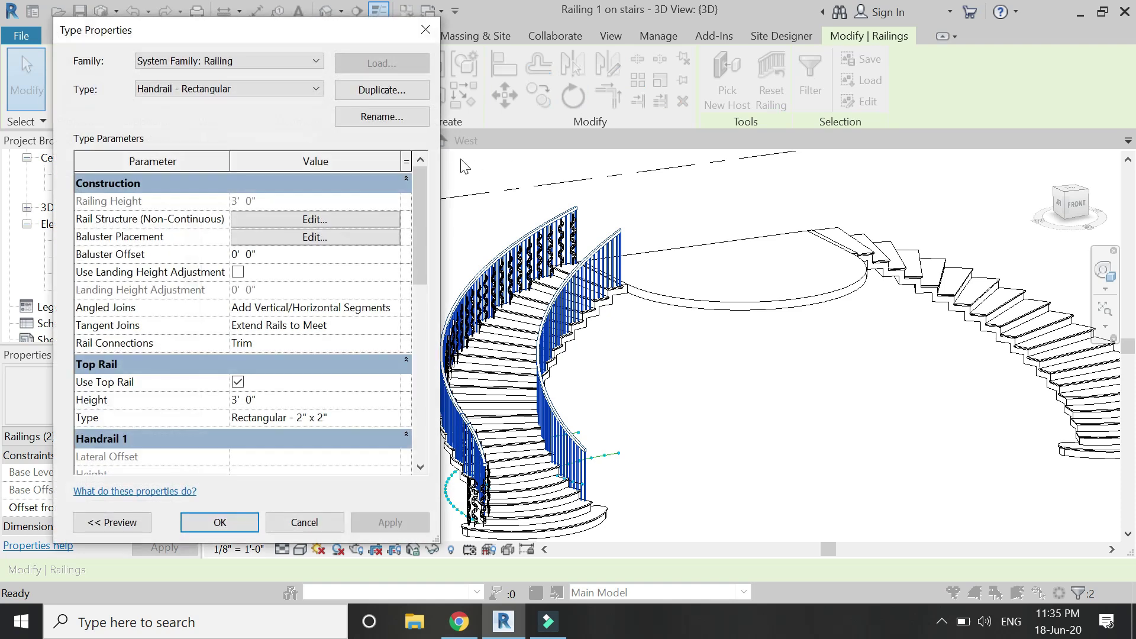
pyautogui.click(402, 90)
pyautogui.write('0')
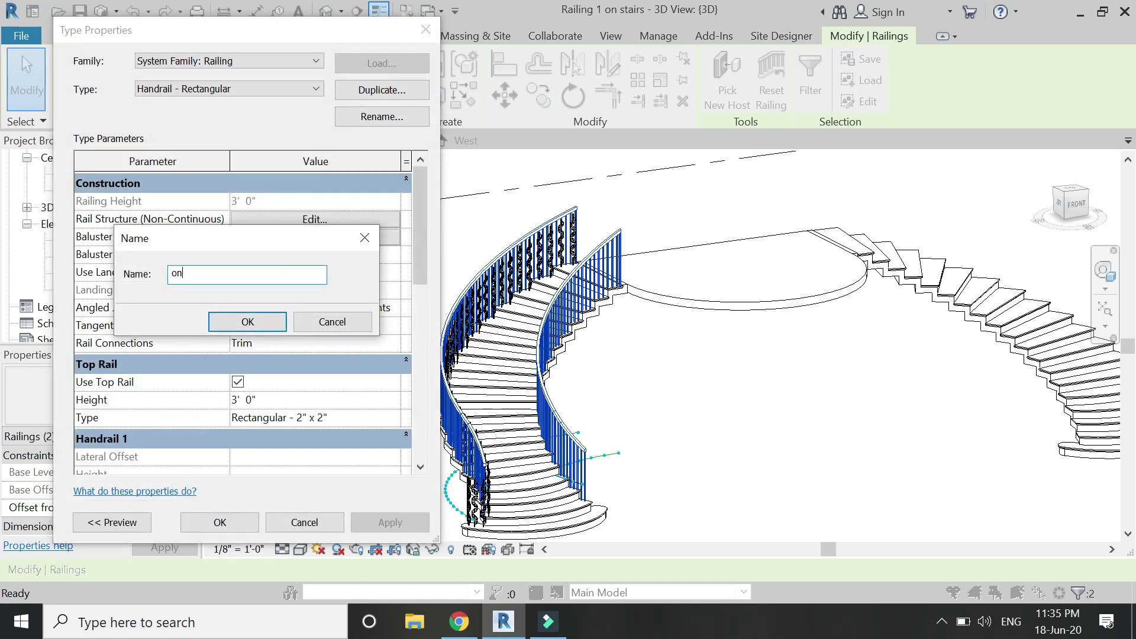
pyautogui.press('BackSpace')
pyautogui.press('BackSpace')
pyautogui.write('Han')
pyautogui.press('Return')
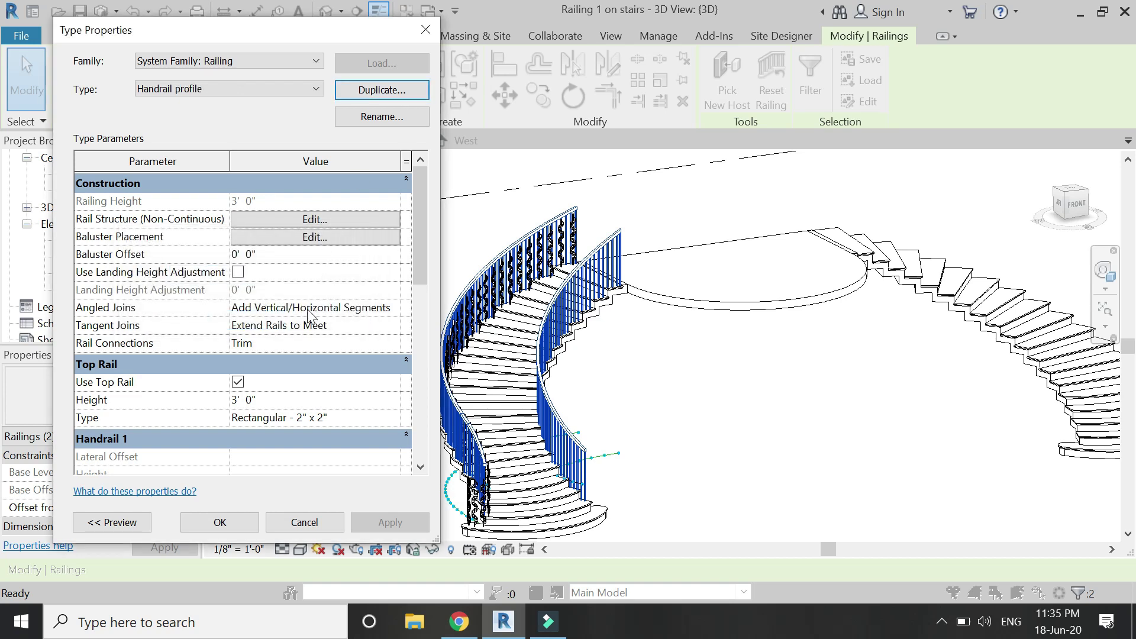
# Step: Set the regular baluster family to None in the baluster placement of the Handrail profile type
pyautogui.click(301, 237)
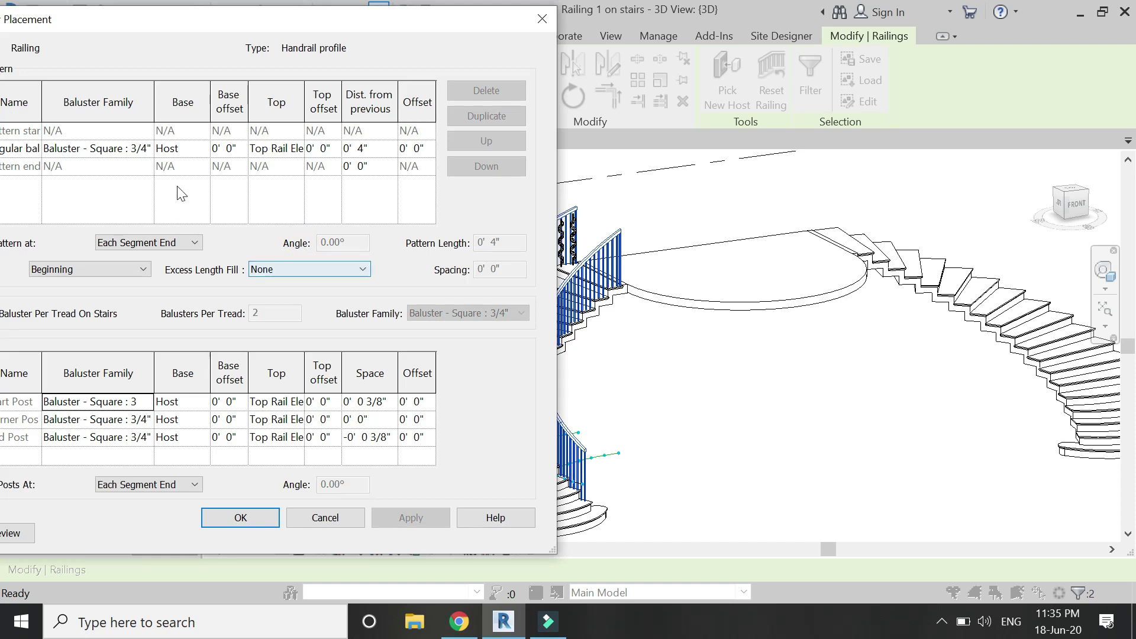
pyautogui.moveTo(297, 10); pyautogui.dragTo(398, 18)
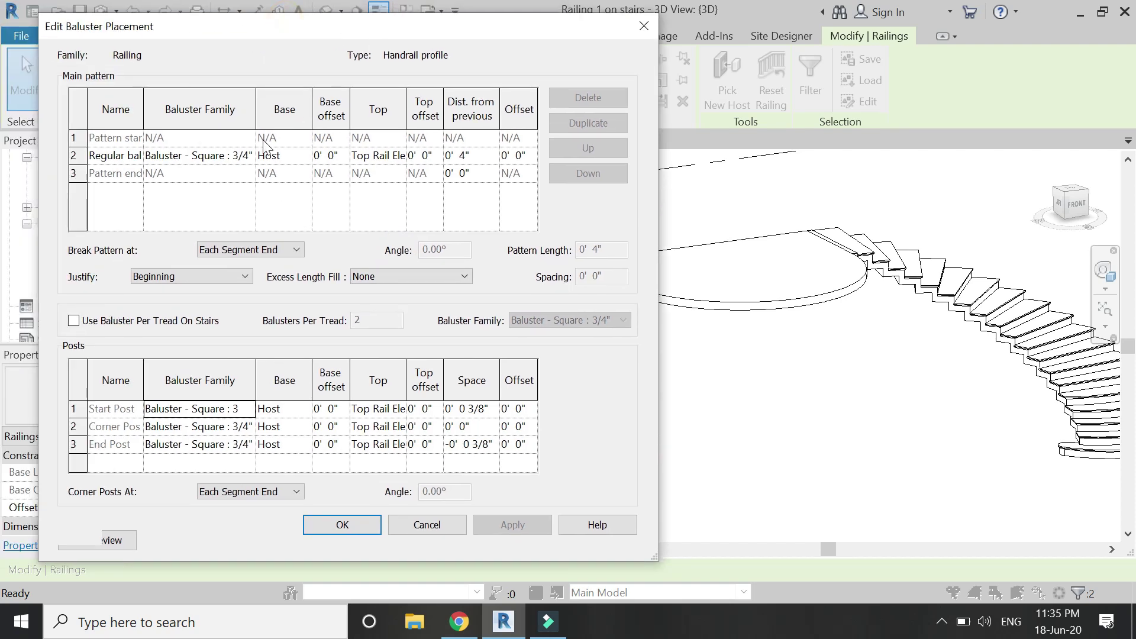
pyautogui.click(247, 156)
pyautogui.scroll(1, 217, 188)
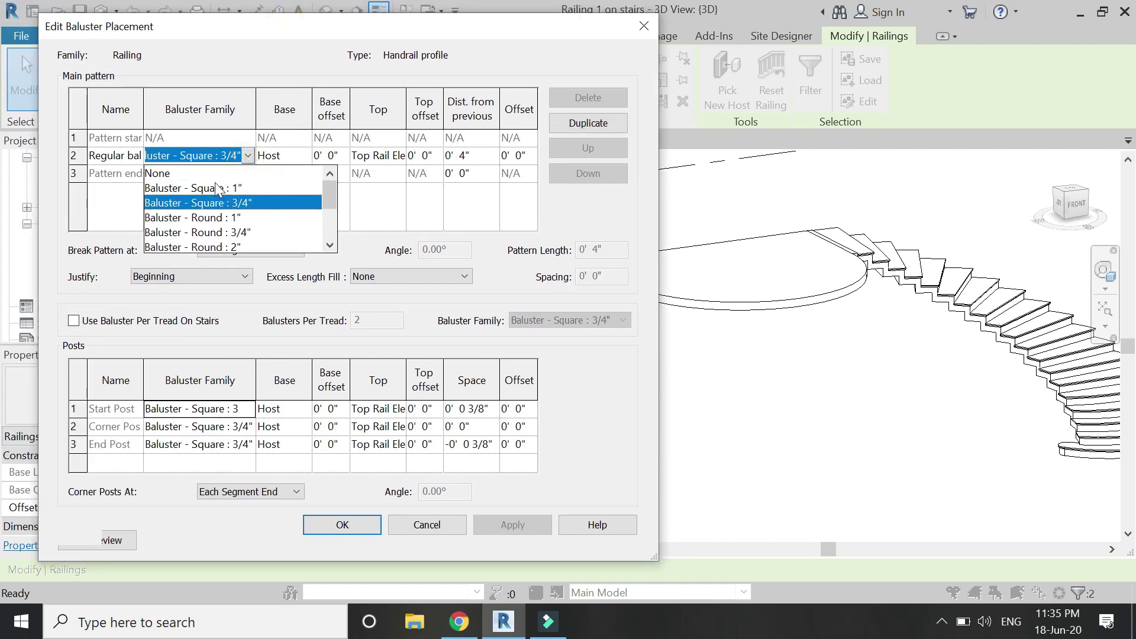
pyautogui.click(165, 174)
# Step: Set the start, corner and end post families to None and accept the baluster placement
pyautogui.click(248, 410)
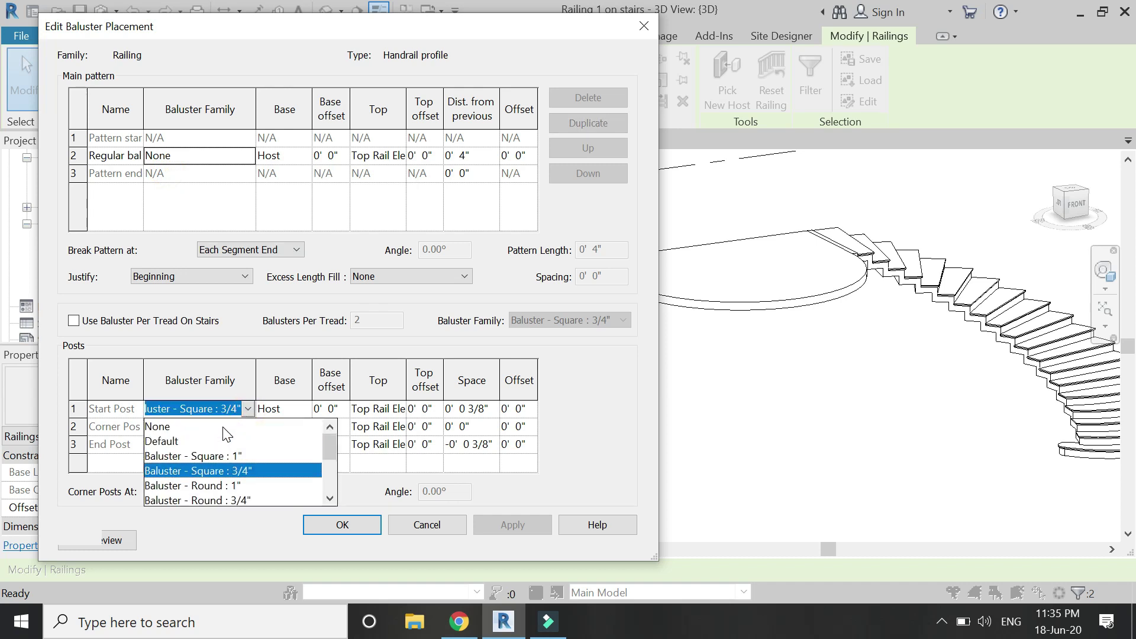
pyautogui.click(174, 428)
pyautogui.click(248, 426)
pyautogui.click(156, 448)
pyautogui.click(248, 444)
pyautogui.click(160, 460)
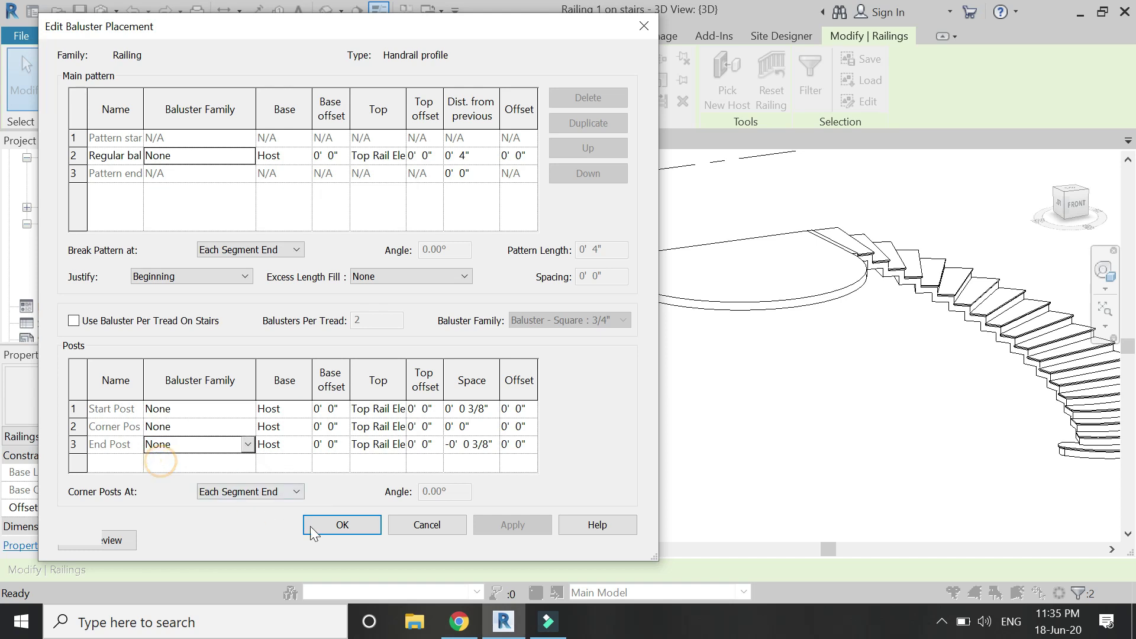
pyautogui.click(312, 525)
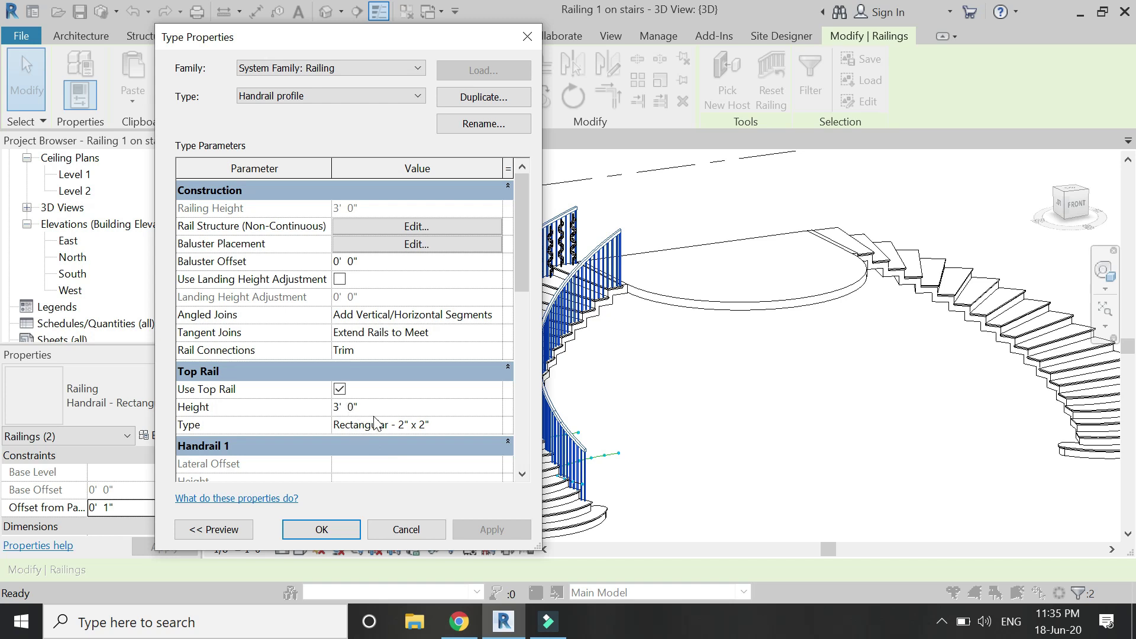
# Step: Choose Rectangular Handrail : 2" x 2" as the top rail type's profile and accept the railing type settings
pyautogui.click(496, 424)
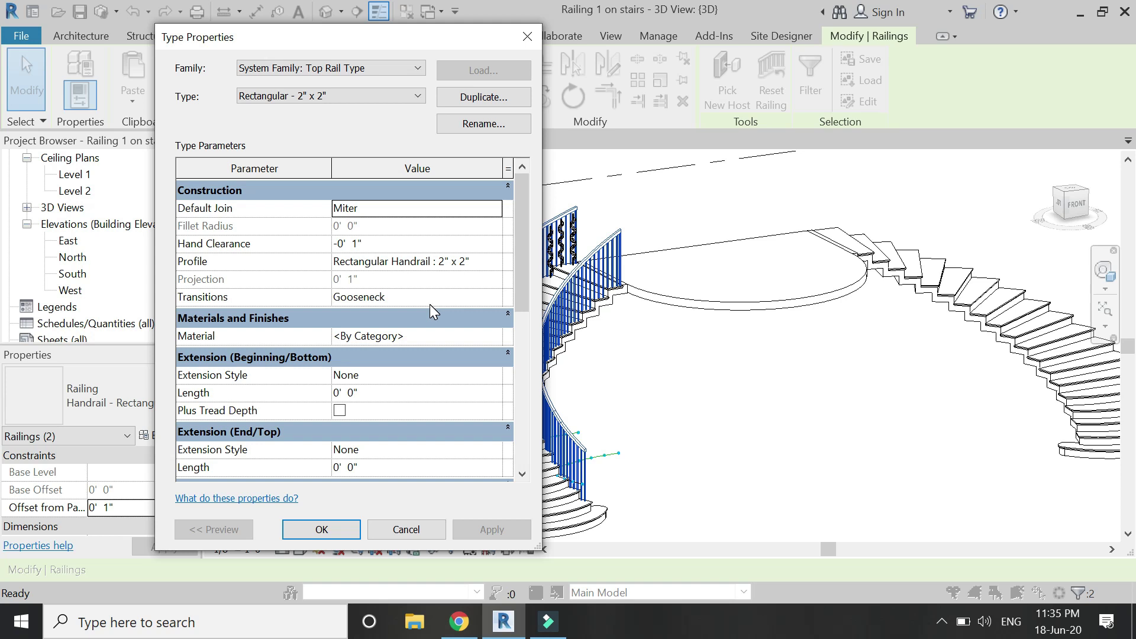
pyautogui.click(483, 262)
pyautogui.click(494, 263)
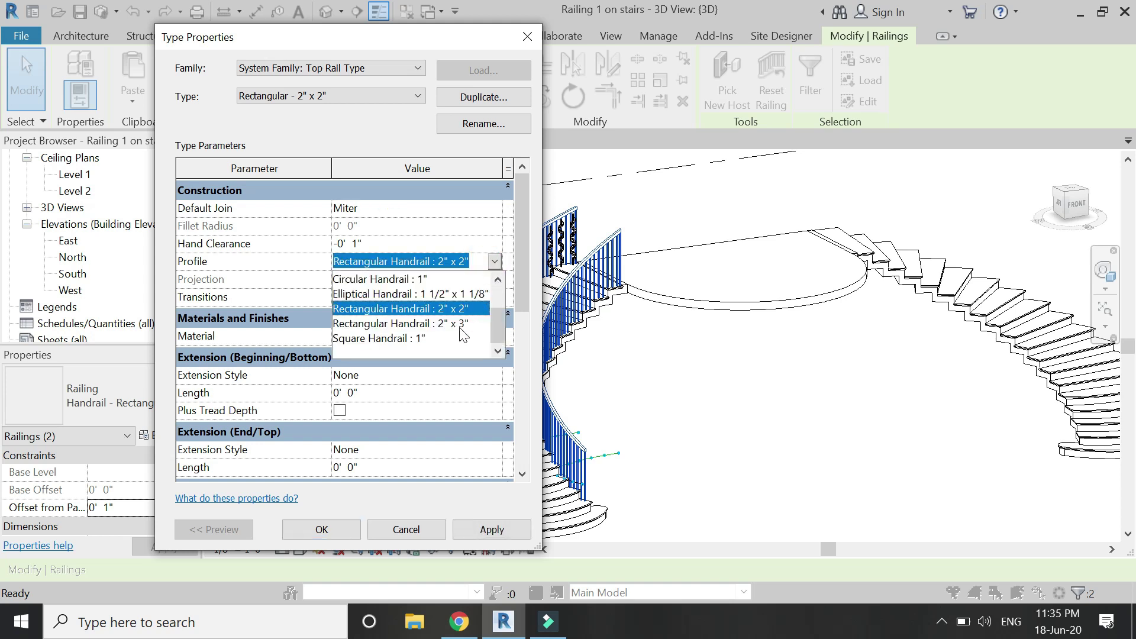
pyautogui.click(385, 309)
pyautogui.click(351, 530)
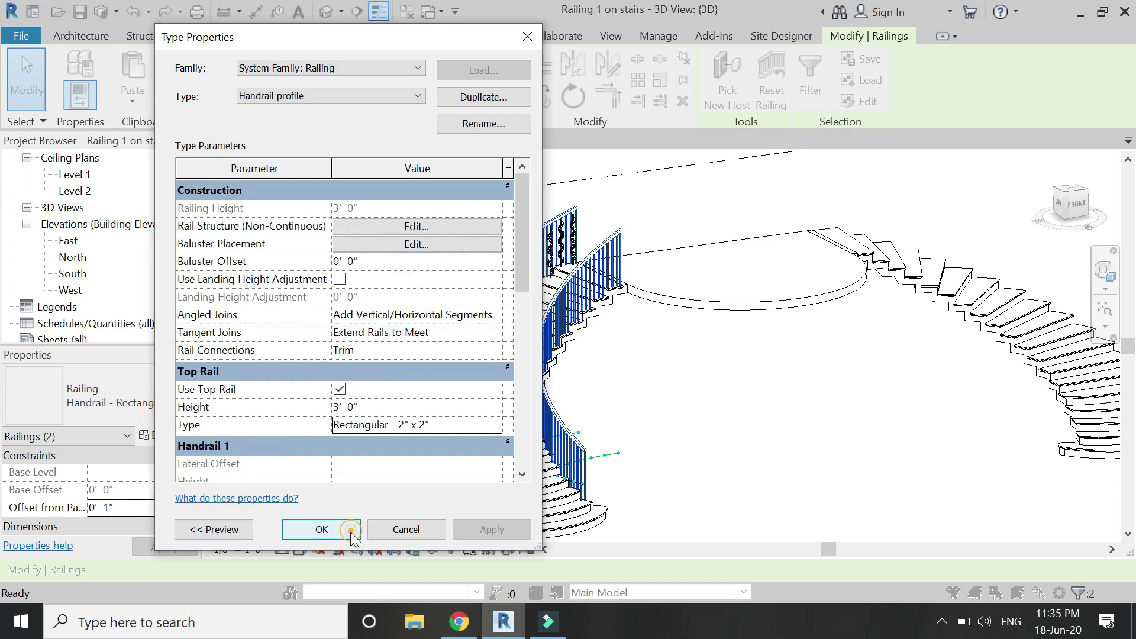
pyautogui.click(350, 532)
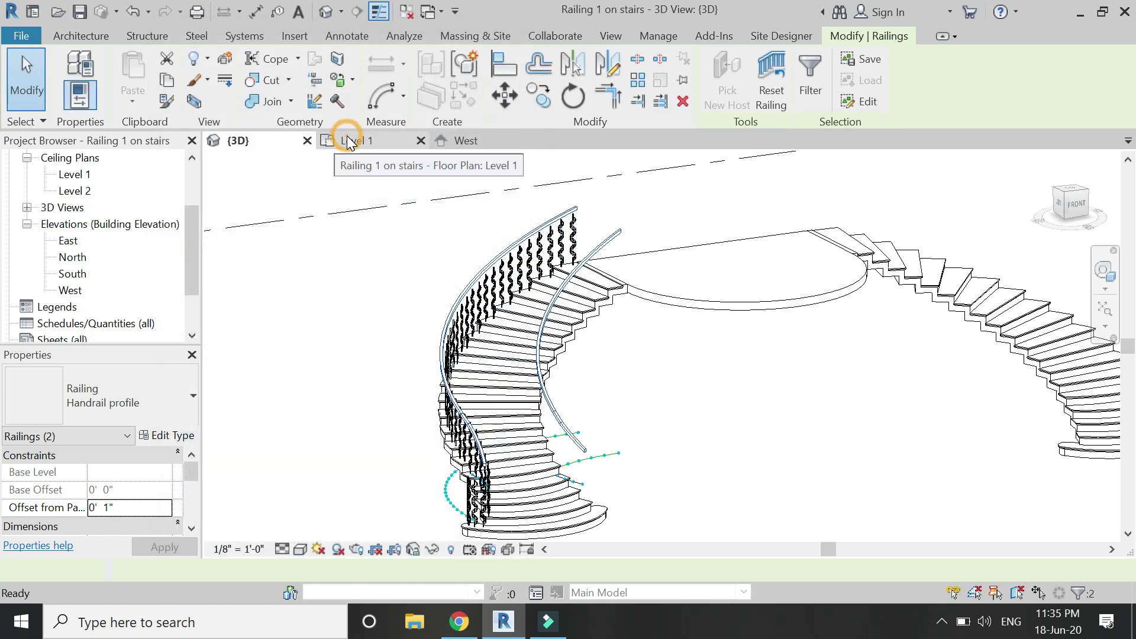
# Step: Examine in the Level 1 floor plan how the handrails sit relative to the balusters along the curved stair
pyautogui.click(351, 142)
pyautogui.scroll(5, 698, 290)
pyautogui.scroll(-2, 692, 284)
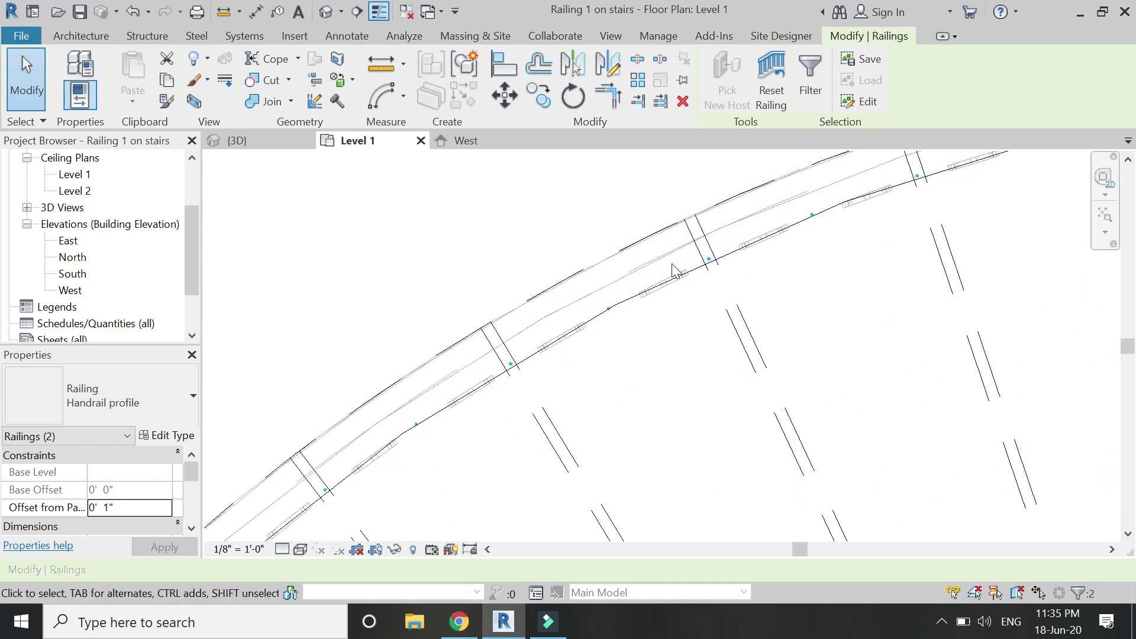
pyautogui.scroll(-3, 667, 237)
pyautogui.scroll(-2, 667, 237)
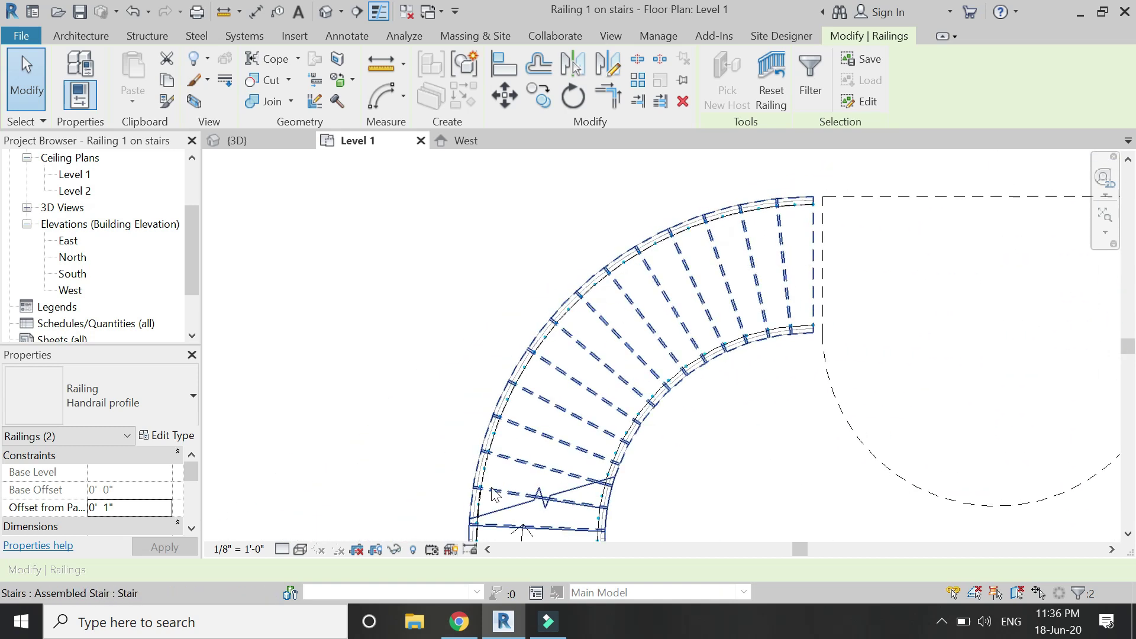
pyautogui.scroll(3, 346, 185)
pyautogui.scroll(-2, 483, 310)
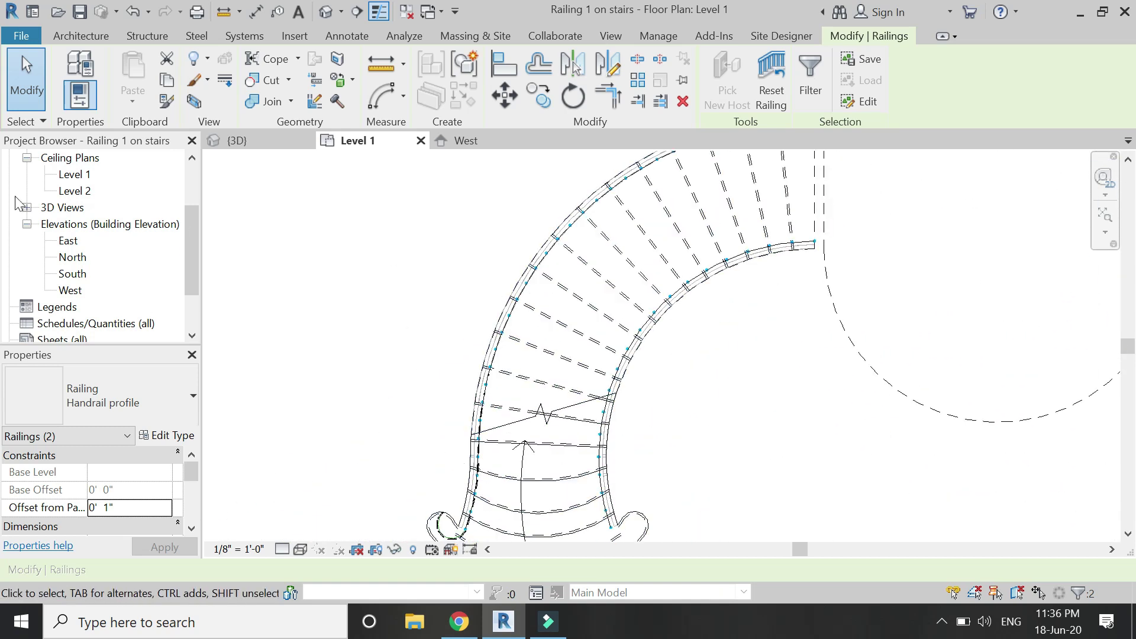
# Step: Open the Level 2 floor plan and set the offset from path of both curved-stair handrails to 0' 4"
pyautogui.scroll(3, 87, 196)
pyautogui.doubleClick(83, 207)
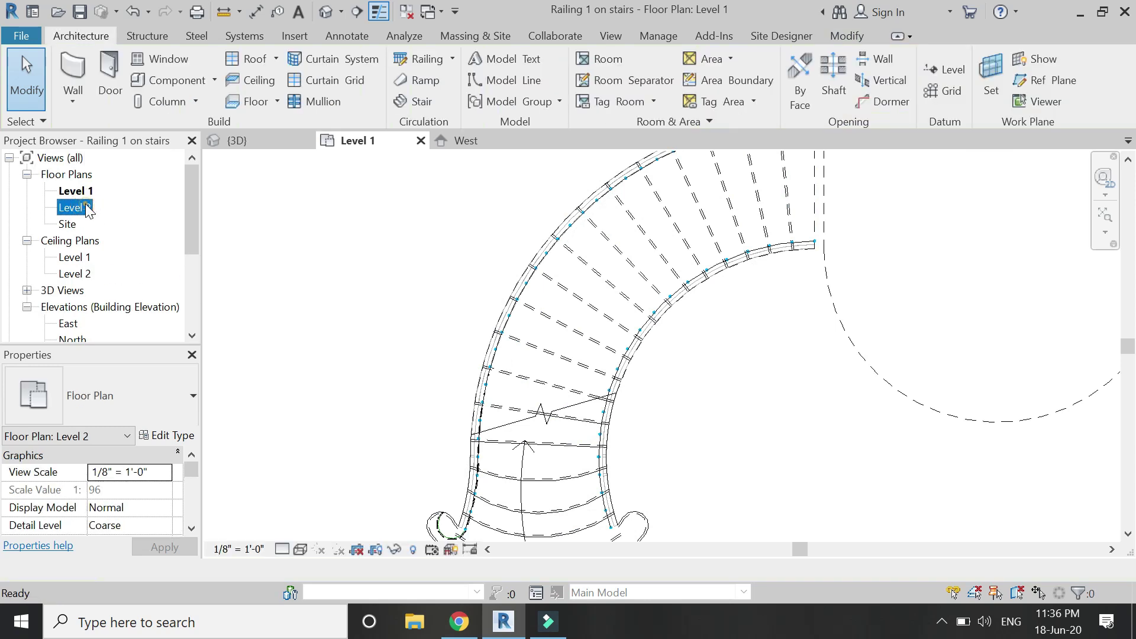
pyautogui.scroll(5, 623, 221)
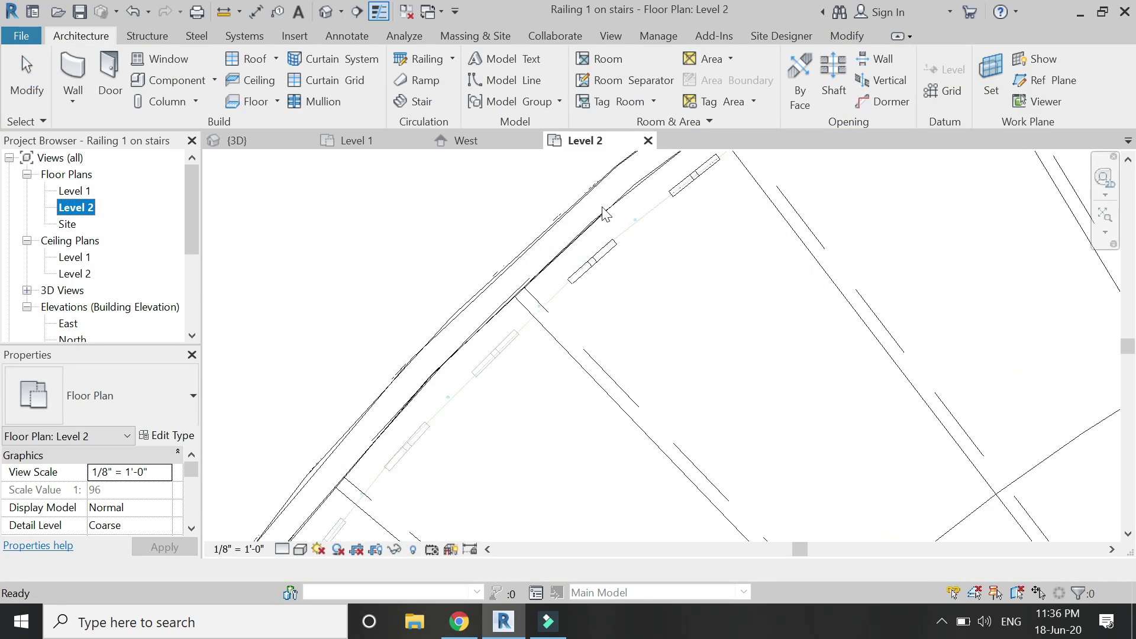
pyautogui.click(609, 211)
pyautogui.scroll(-2, 550, 290)
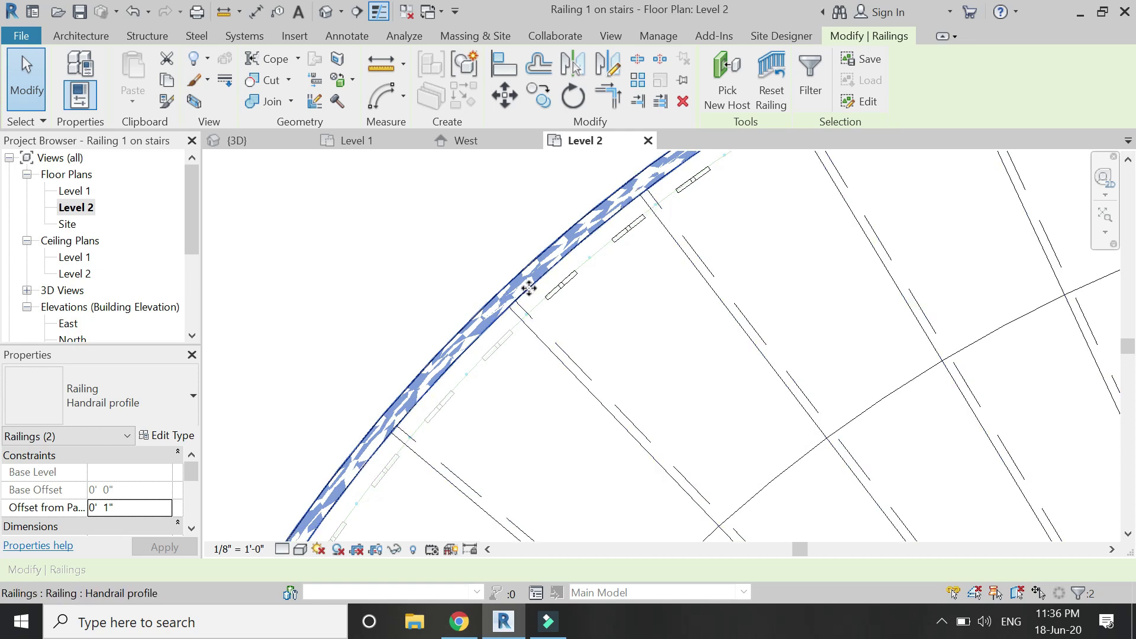
pyautogui.doubleClick(132, 507)
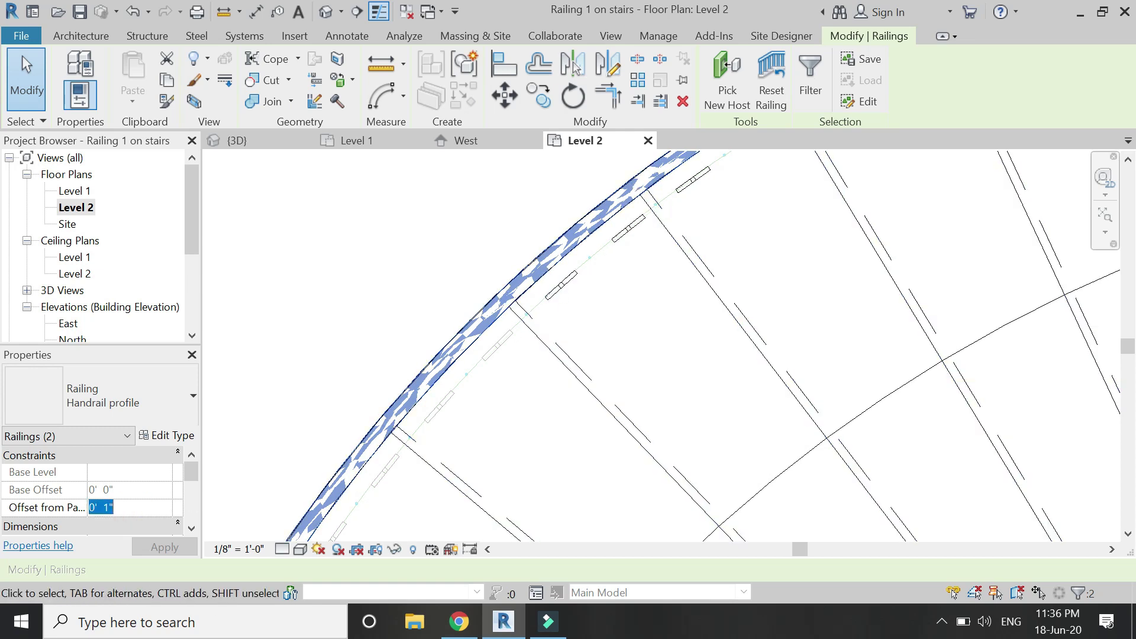
pyautogui.write('0\' 4"')
pyautogui.click(160, 548)
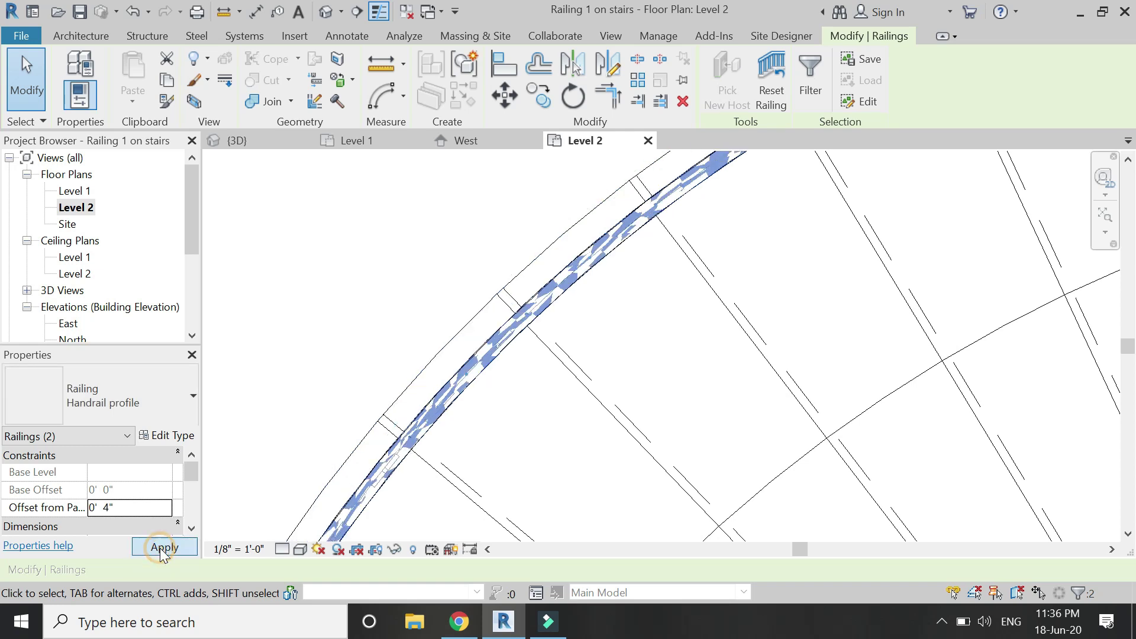
pyautogui.scroll(-3, 382, 227)
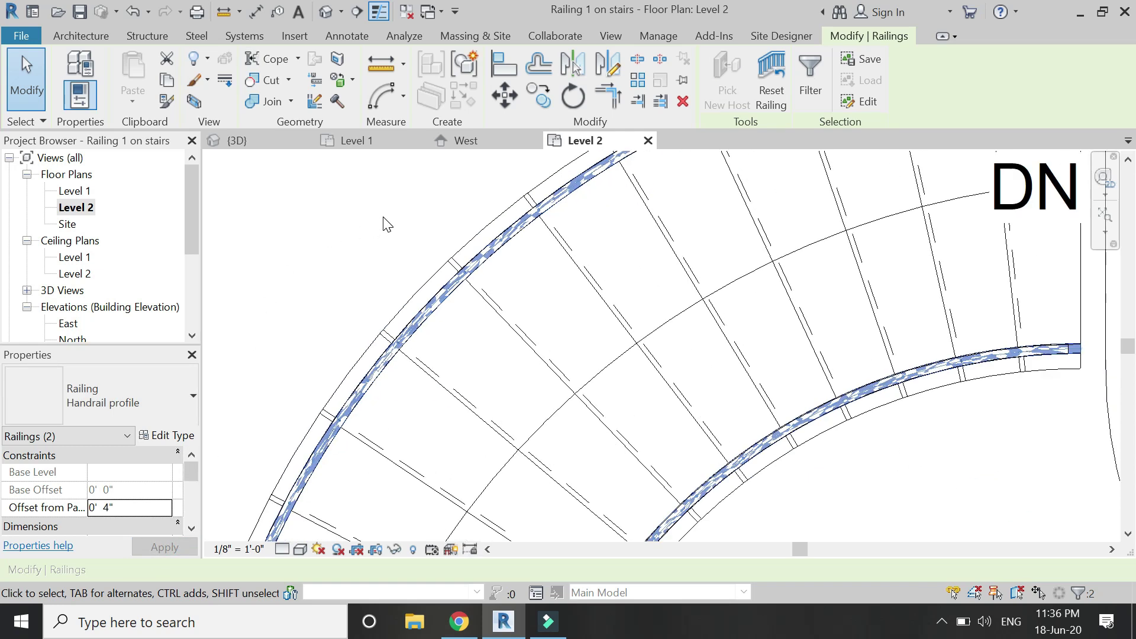
pyautogui.scroll(1, 386, 223)
pyautogui.click(385, 209)
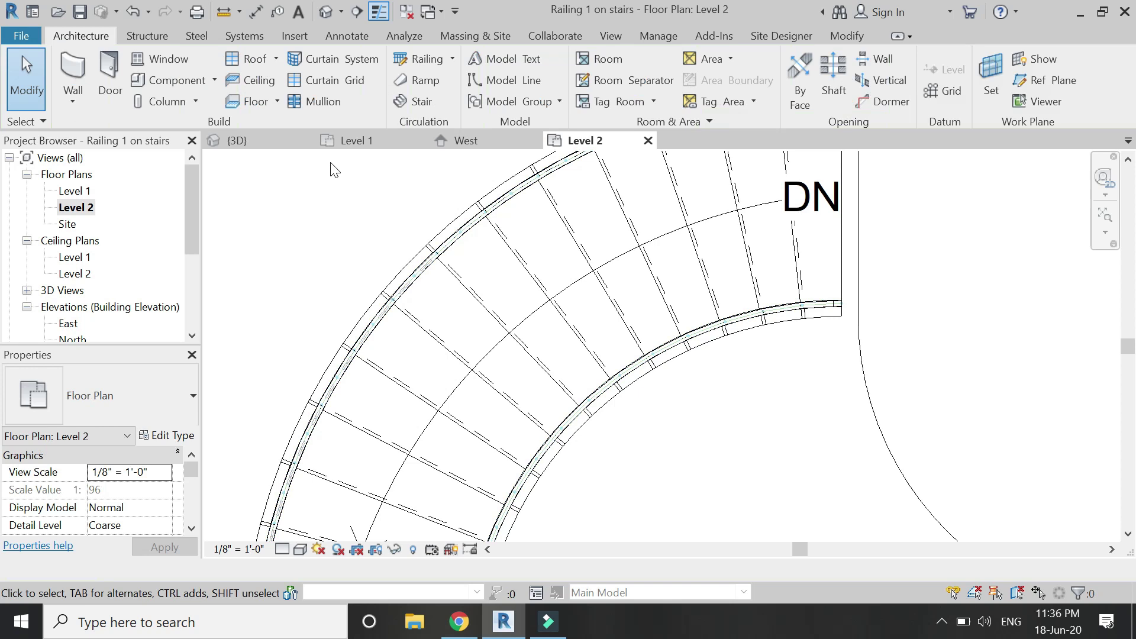
# Step: Examine in the West elevation how the handrail meets the tops of the wavy balusters along the flight
pyautogui.click(460, 140)
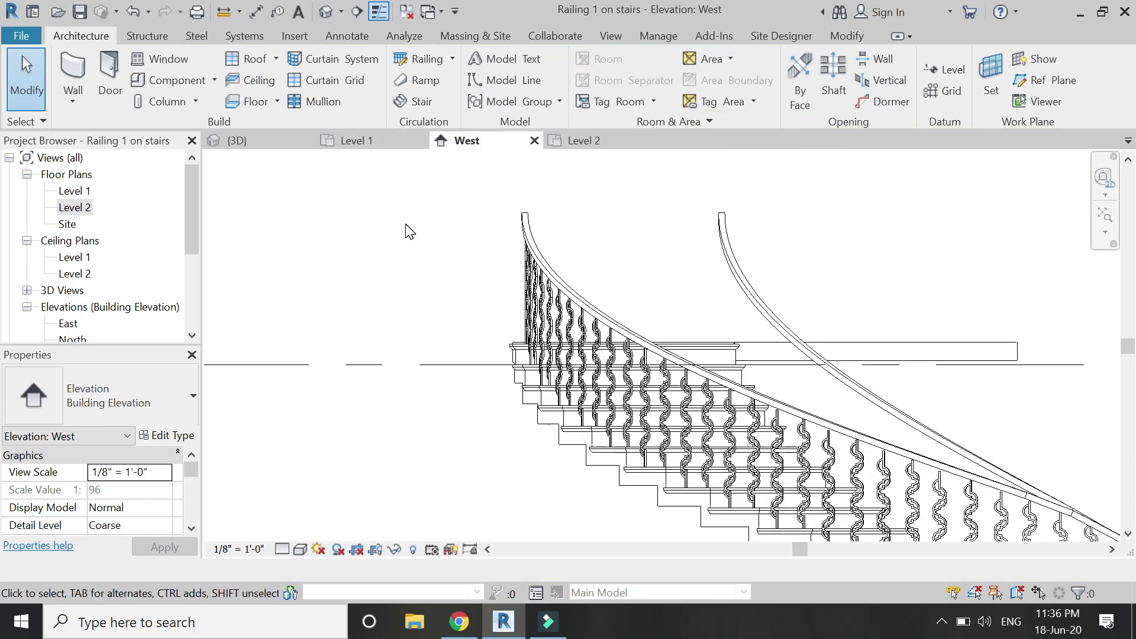
pyautogui.scroll(4, 408, 230)
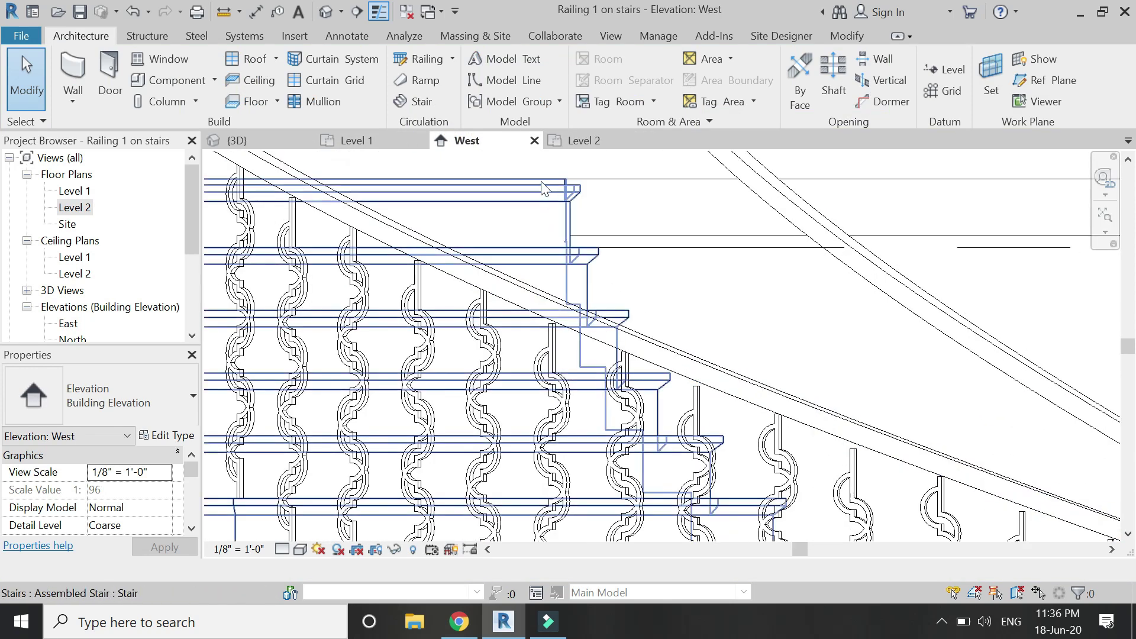
pyautogui.scroll(-2, 543, 188)
pyautogui.scroll(4, 851, 388)
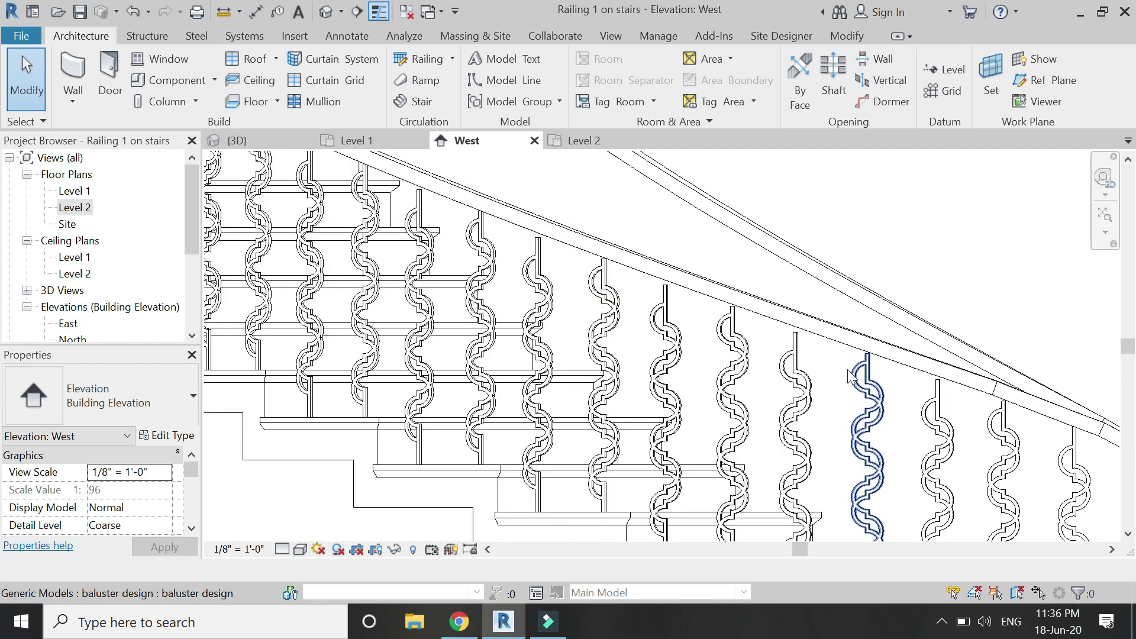
pyautogui.scroll(-3, 631, 196)
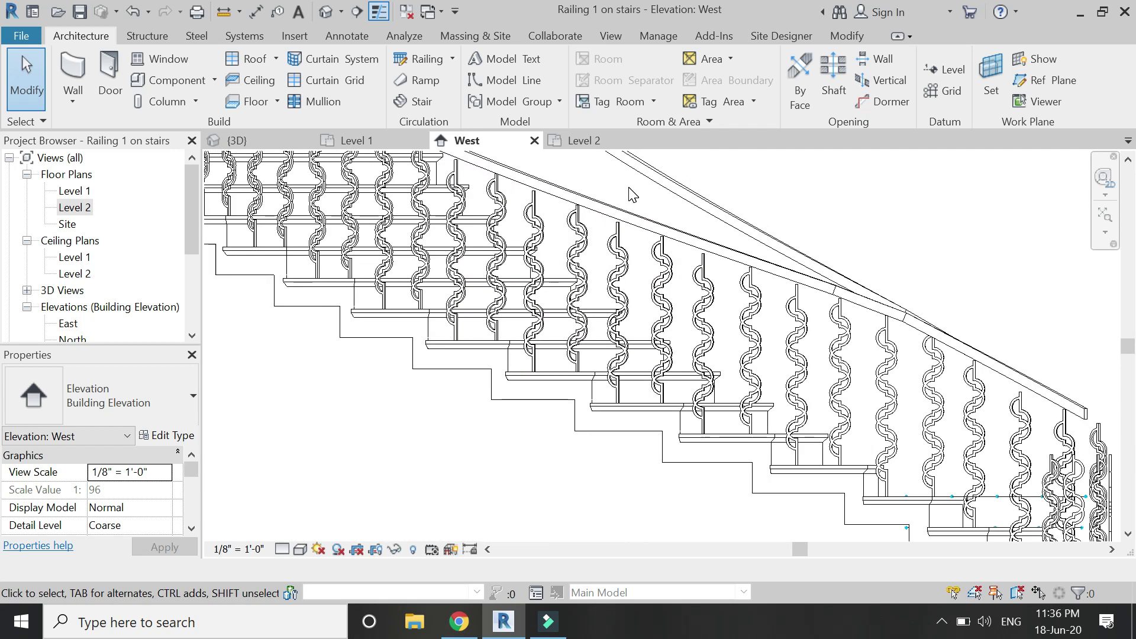
pyautogui.scroll(2, 592, 355)
pyautogui.scroll(-2, 592, 364)
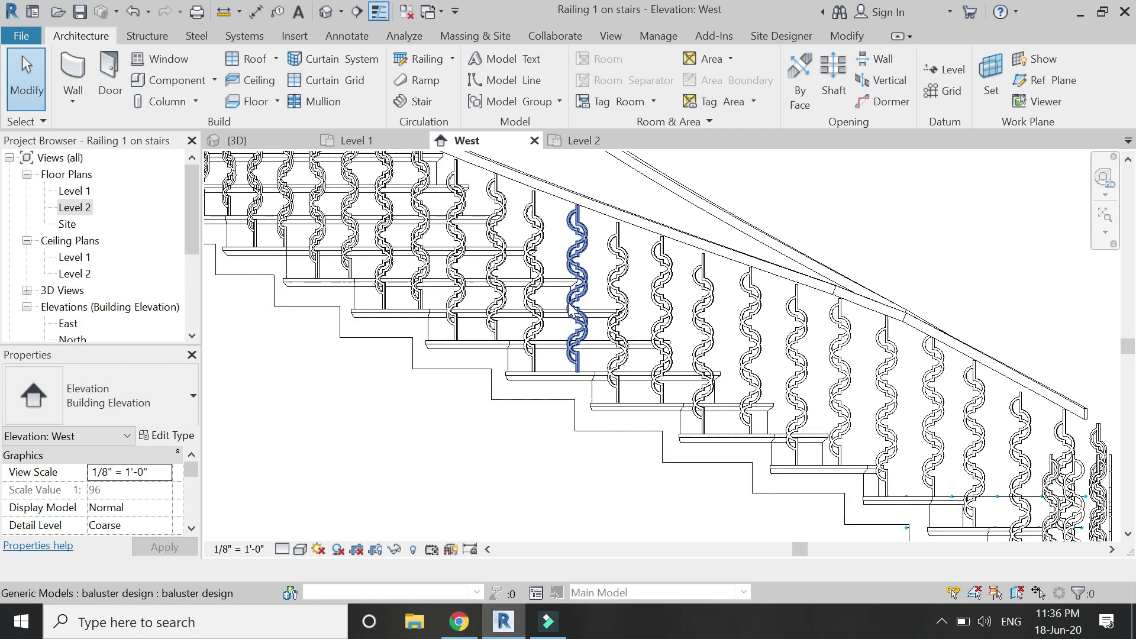
pyautogui.scroll(2, 649, 267)
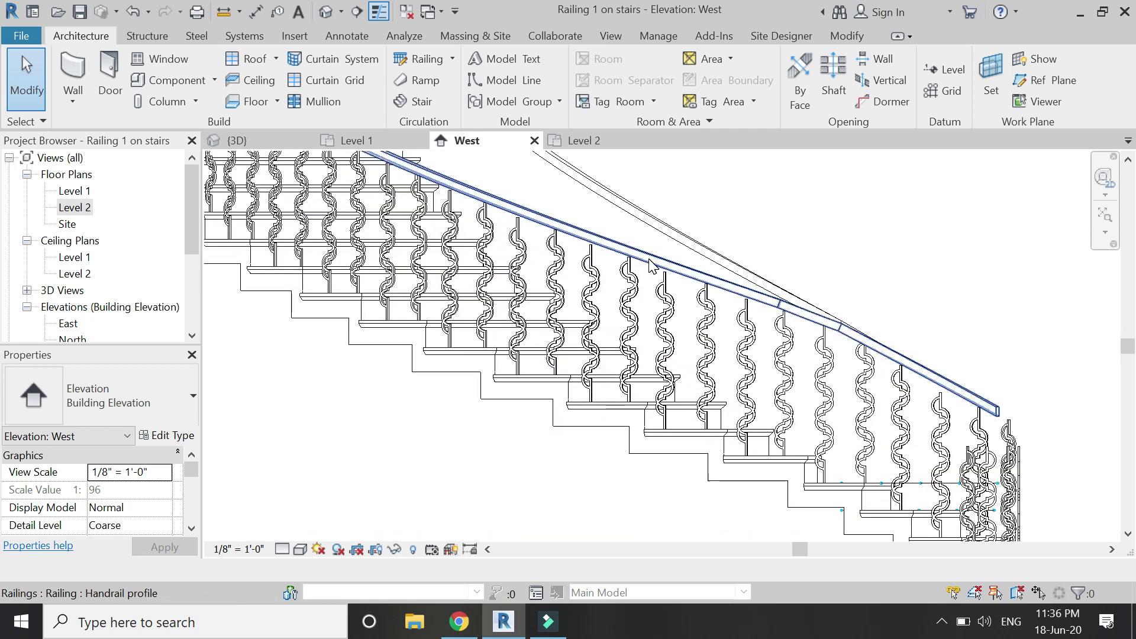
# Step: Select the handrail above the wavy balusters and open its path for editing in the Level 1 floor plan
pyautogui.click(651, 264)
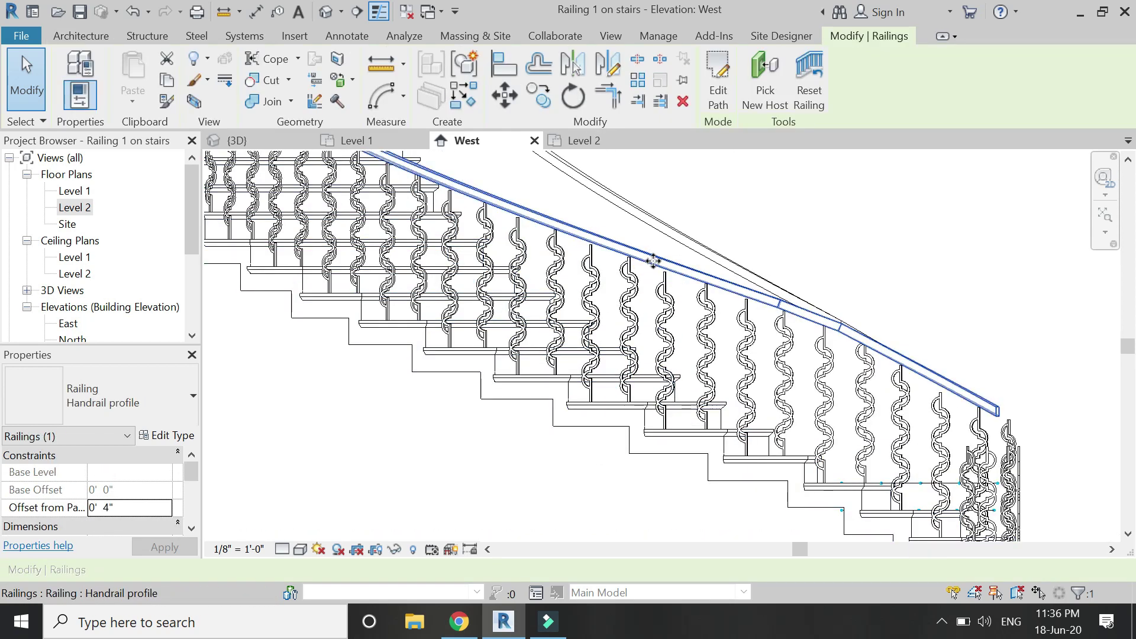
pyautogui.doubleClick(653, 260)
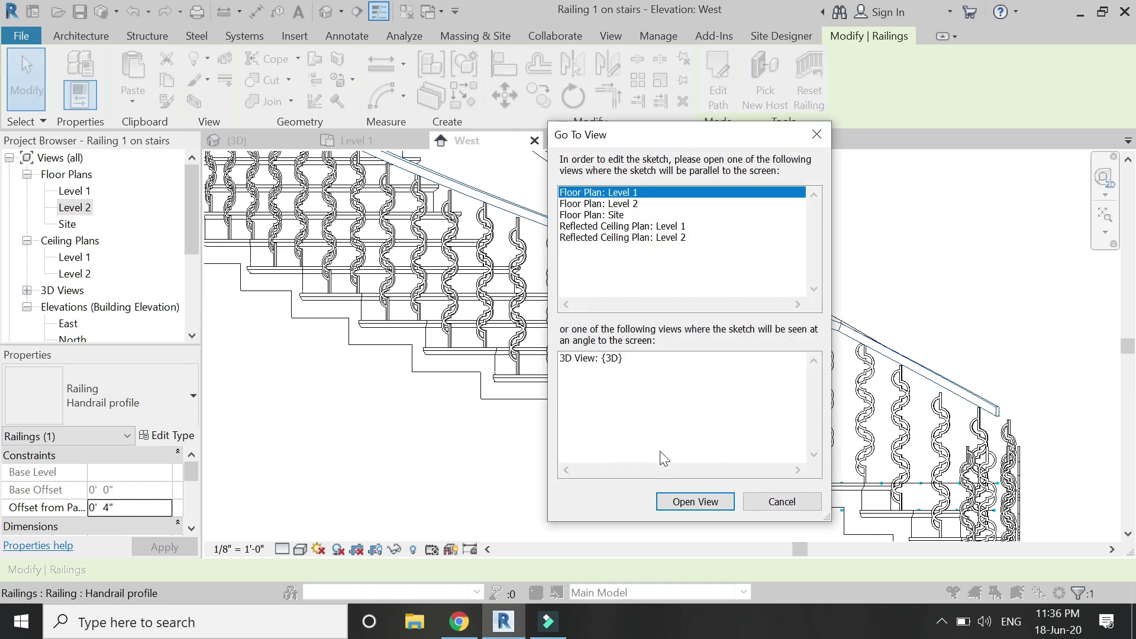
pyautogui.click(686, 501)
pyautogui.scroll(-3, 621, 279)
pyautogui.scroll(5, 531, 416)
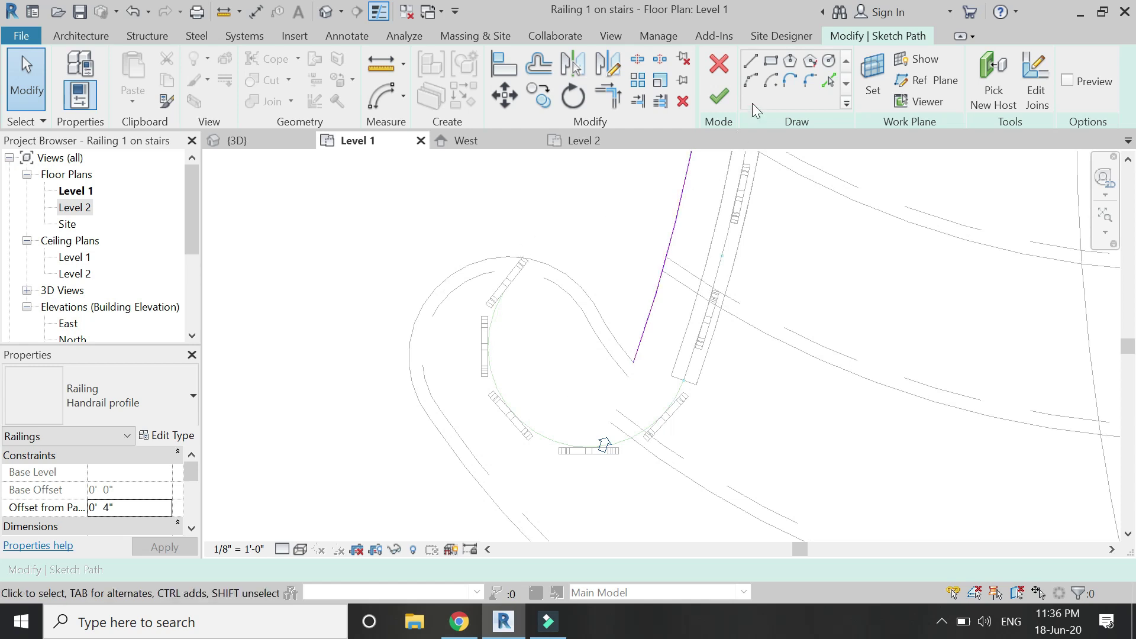
# Step: Add the existing baluster layout arc at the foot of the stair to the railing path with Pick Lines
pyautogui.click(752, 81)
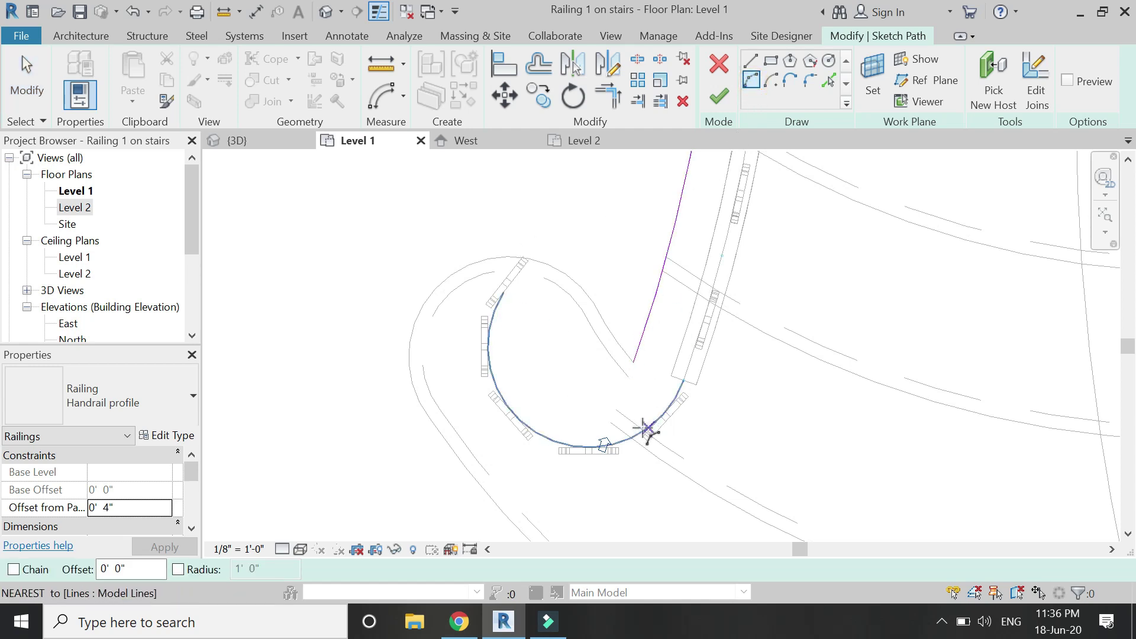
pyautogui.click(827, 83)
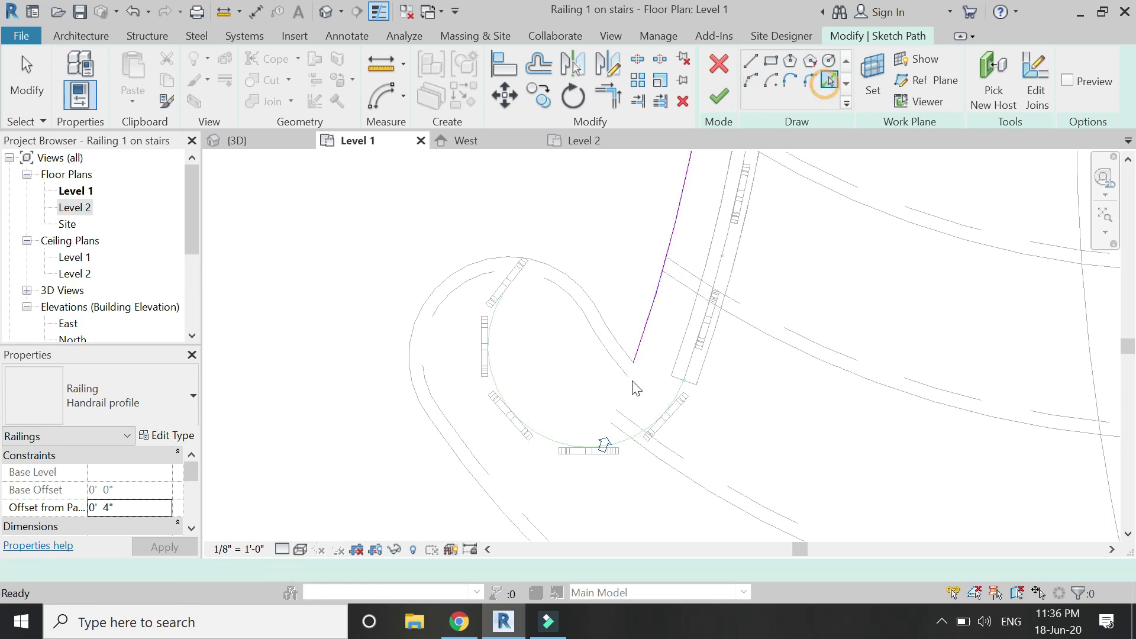
pyautogui.click(545, 446)
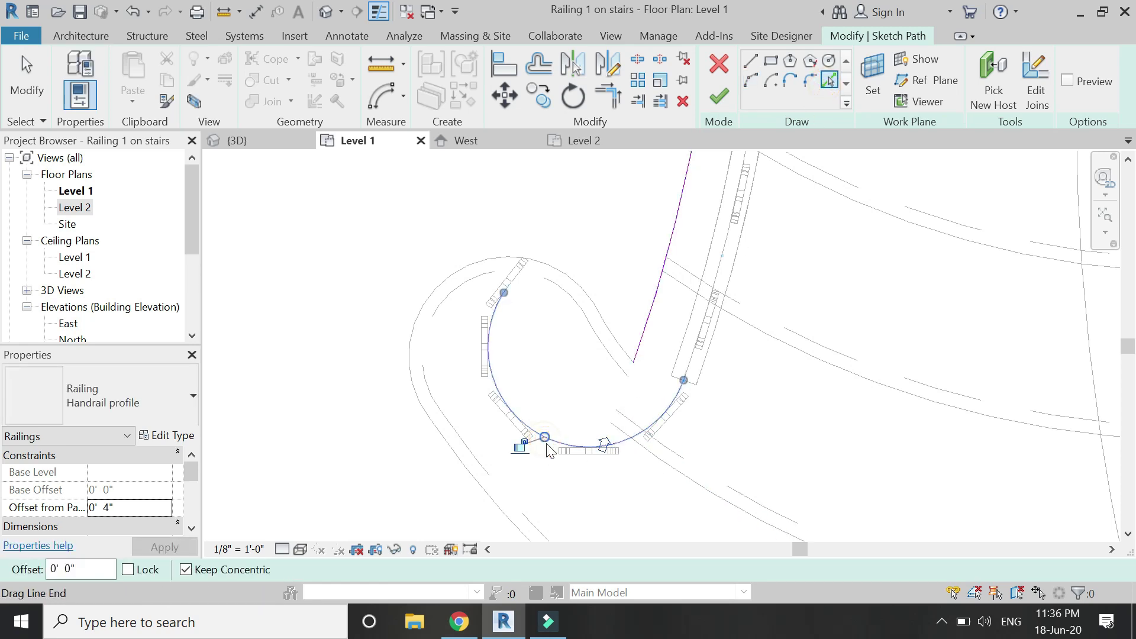
pyautogui.press('Escape')
# Step: Offset a copy of the picked arc inward by 0' 4" to meet the railing path, and delete the original arc
pyautogui.click(547, 72)
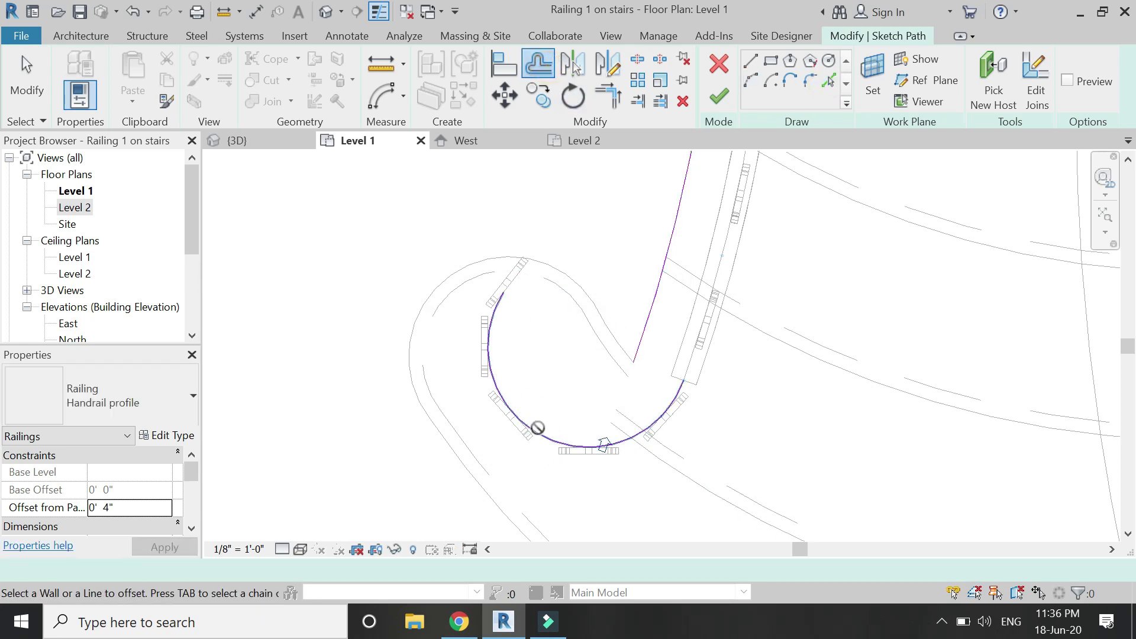
pyautogui.doubleClick(363, 569)
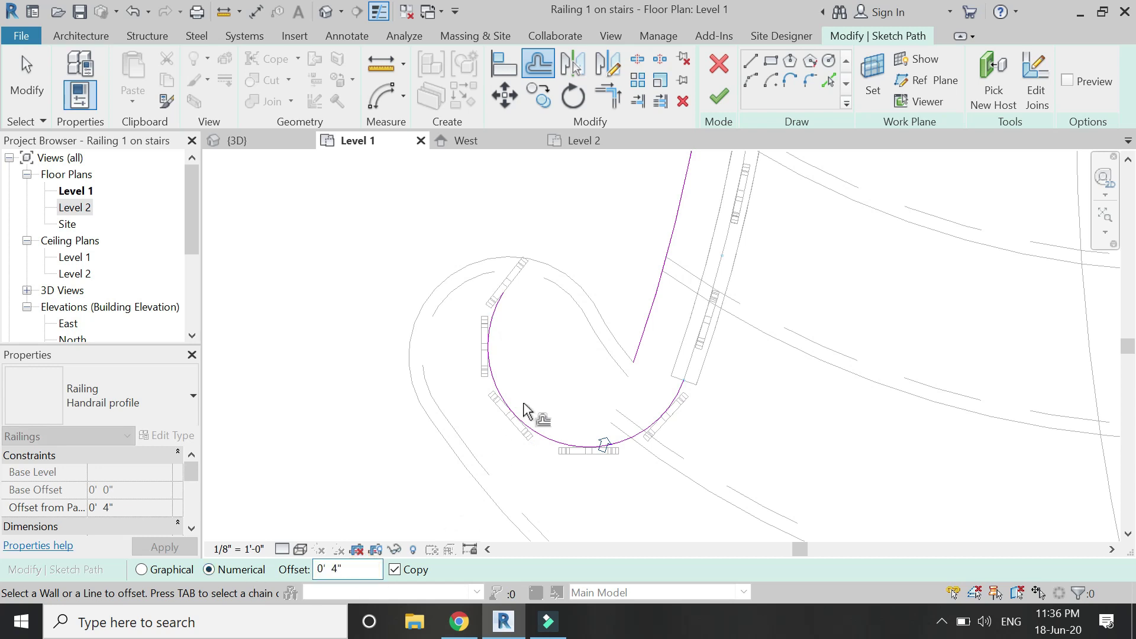
pyautogui.click(539, 436)
pyautogui.press('Escape')
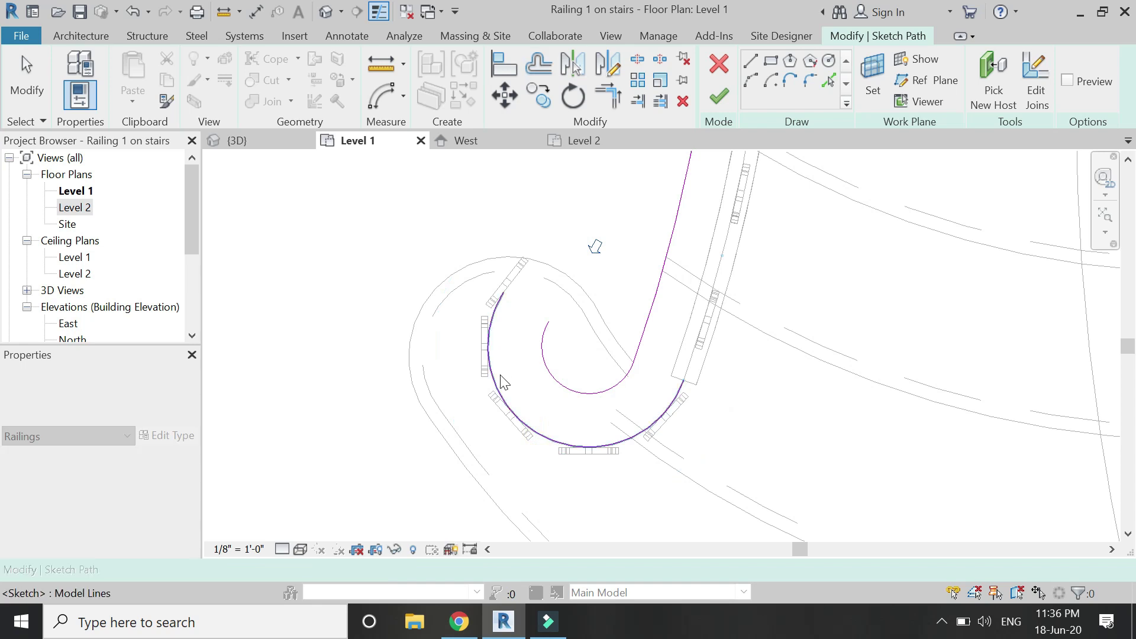
pyautogui.click(499, 375)
pyautogui.press('Delete')
# Step: Draw a straight path line about 3 11/16" long at 65° from the arc's free end to the curled edge of the bottom tread
pyautogui.click(545, 340)
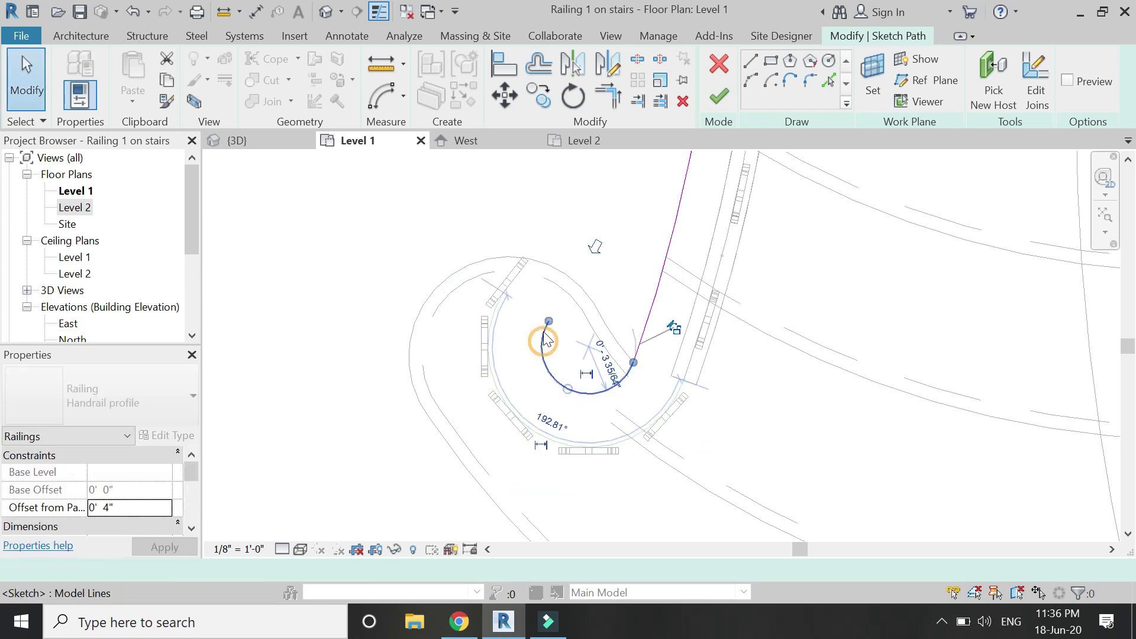
pyautogui.moveTo(545, 322)
pyautogui.mouseDown()
pyautogui.moveTo(568, 292)
pyautogui.moveTo(547, 322)
pyautogui.mouseUp()
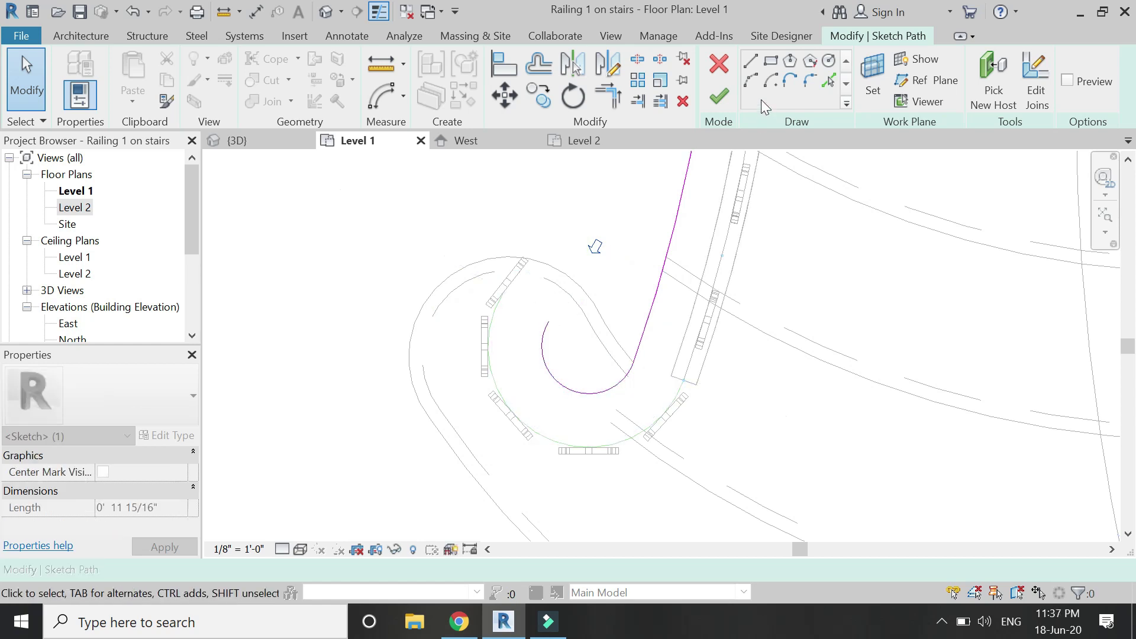
pyautogui.click(751, 60)
pyautogui.click(547, 322)
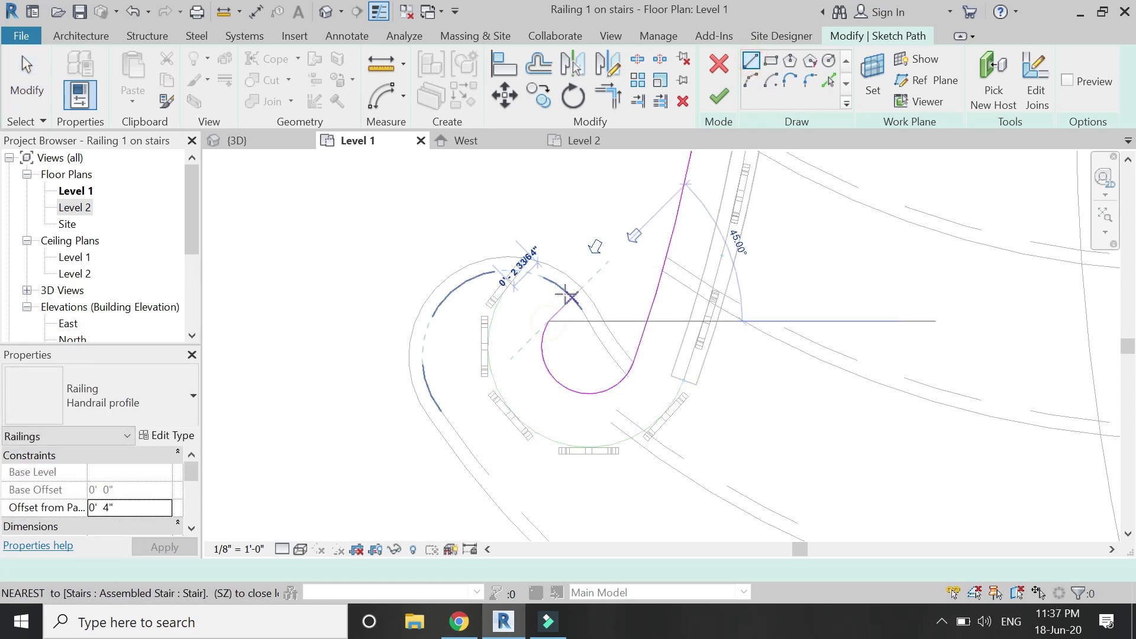
pyautogui.scroll(3, 568, 284)
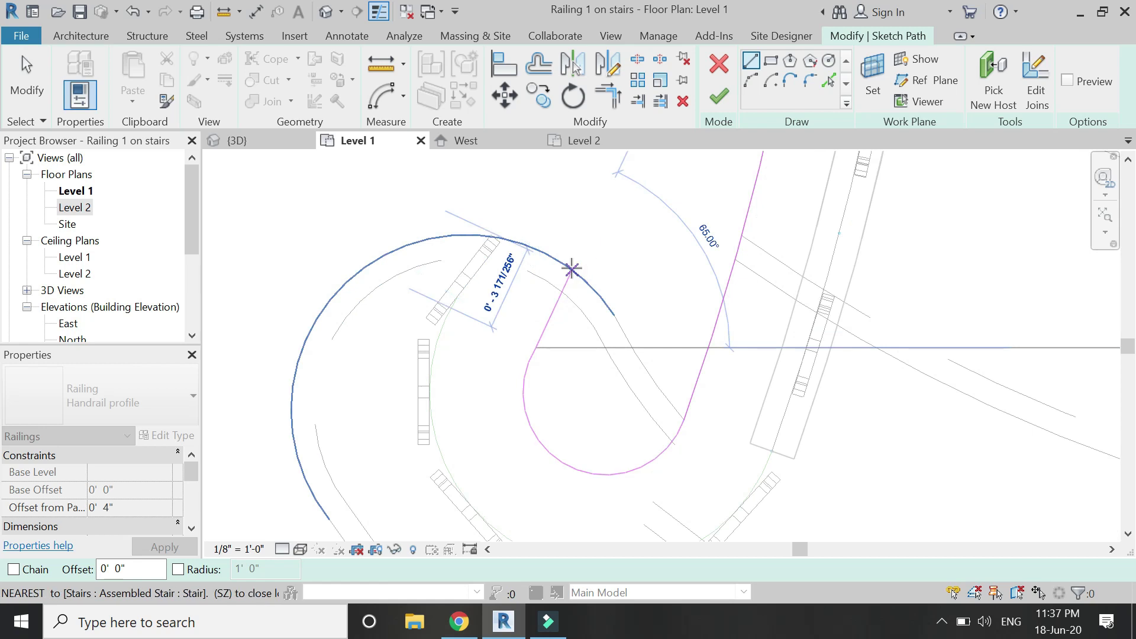
pyautogui.scroll(-3, 566, 284)
pyautogui.press('Escape')
pyautogui.press('Escape')
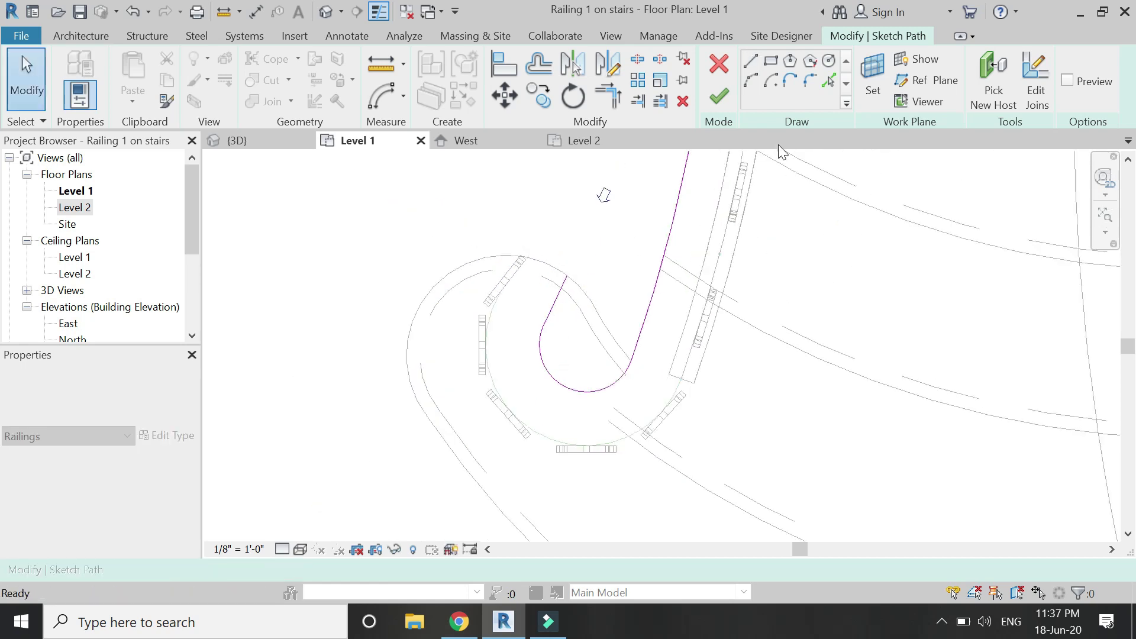
# Step: Finish the railing path edit and inspect the handrail's curled end at the stair foot in the 3D view
pyautogui.click(719, 98)
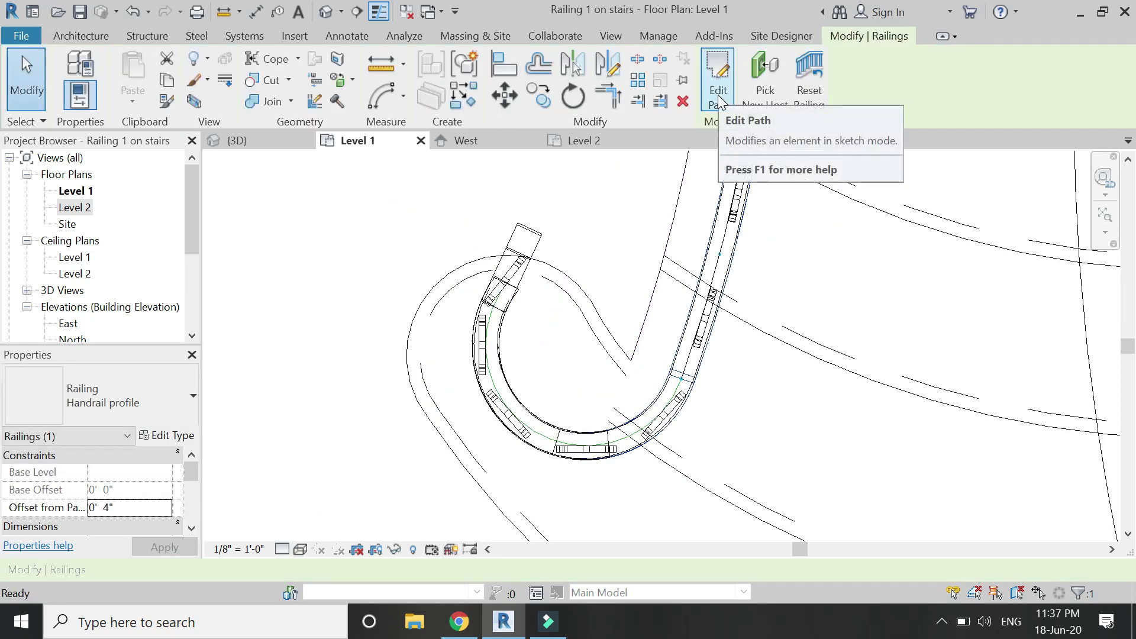
pyautogui.click(422, 462)
pyautogui.scroll(-3, 422, 462)
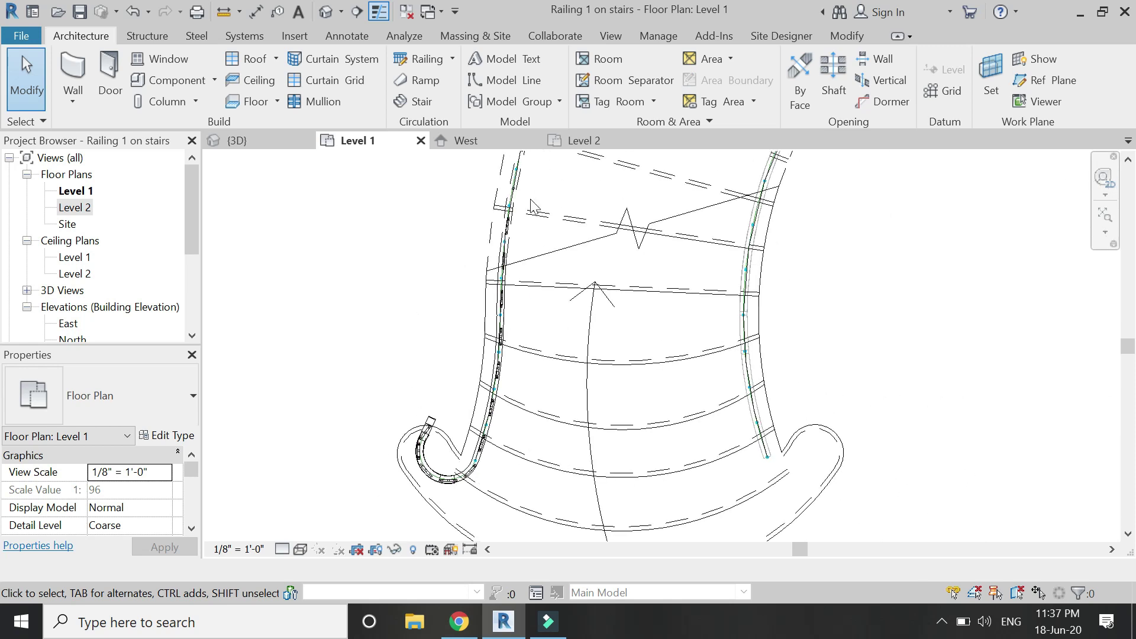
pyautogui.click(243, 138)
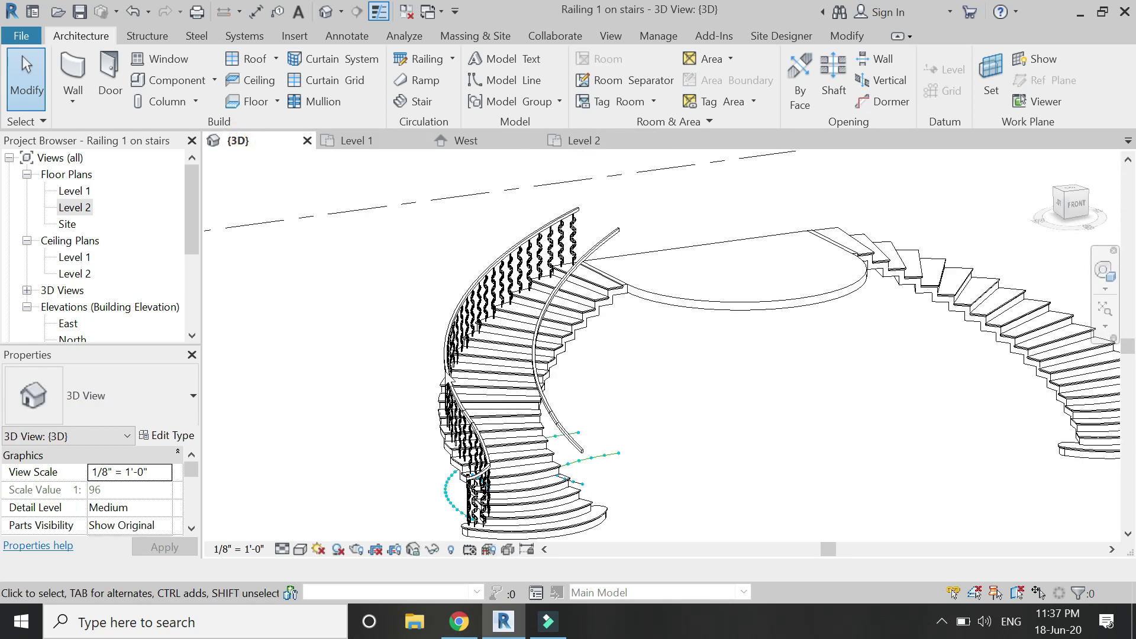
pyautogui.scroll(5, 415, 492)
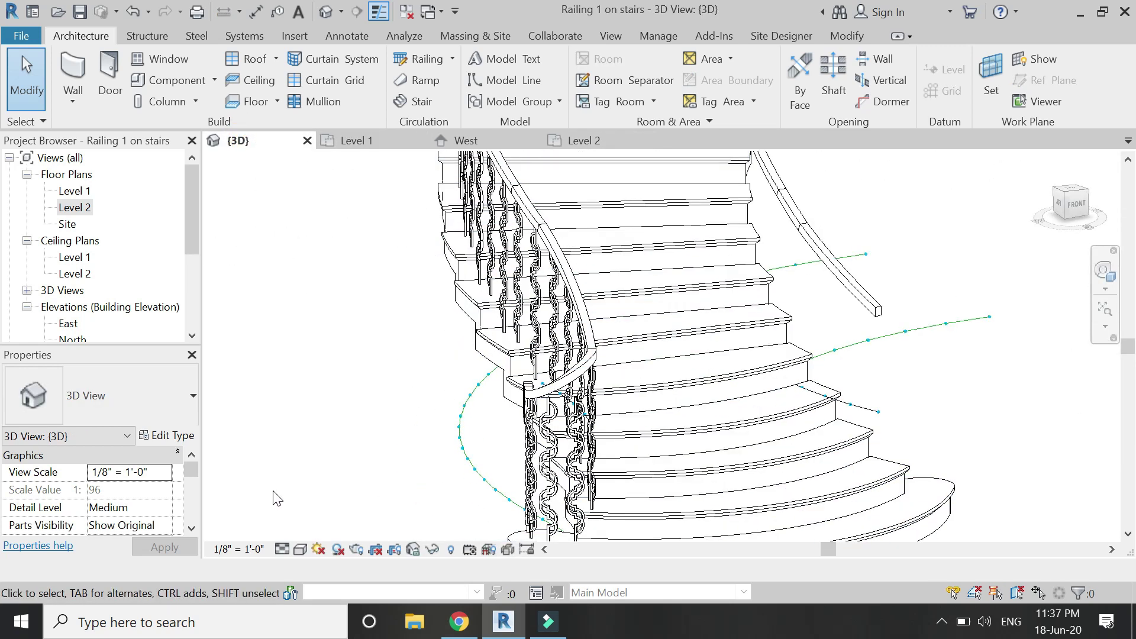
pyautogui.scroll(-4, 423, 472)
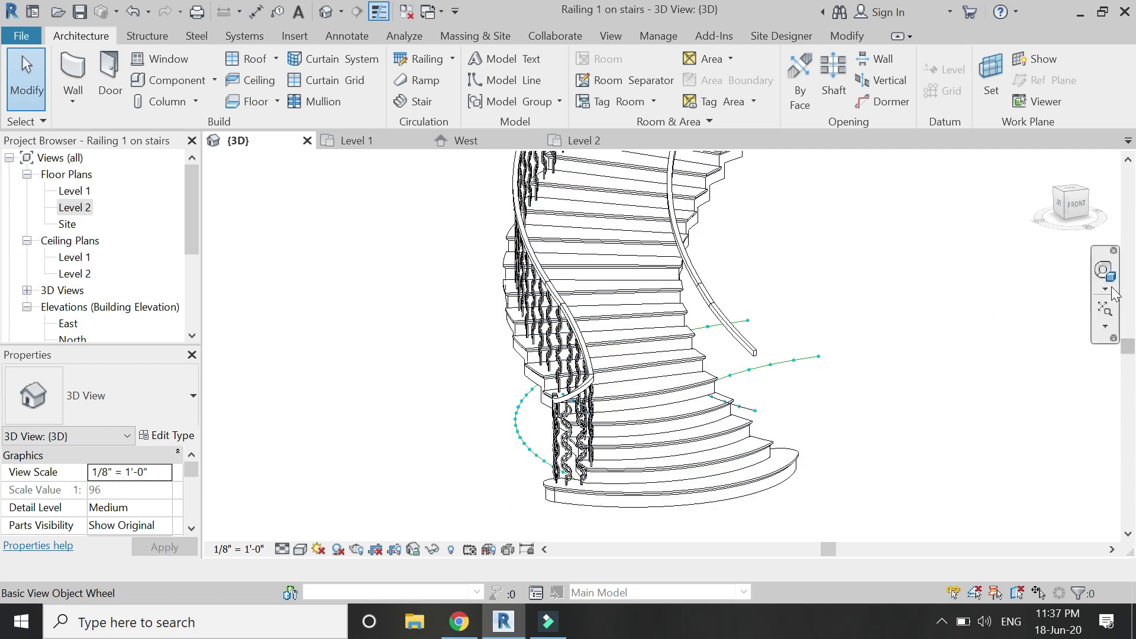
# Step: In the West elevation, set the top rail height of the stair handrail's railing type to 2' 9"
pyautogui.click(479, 141)
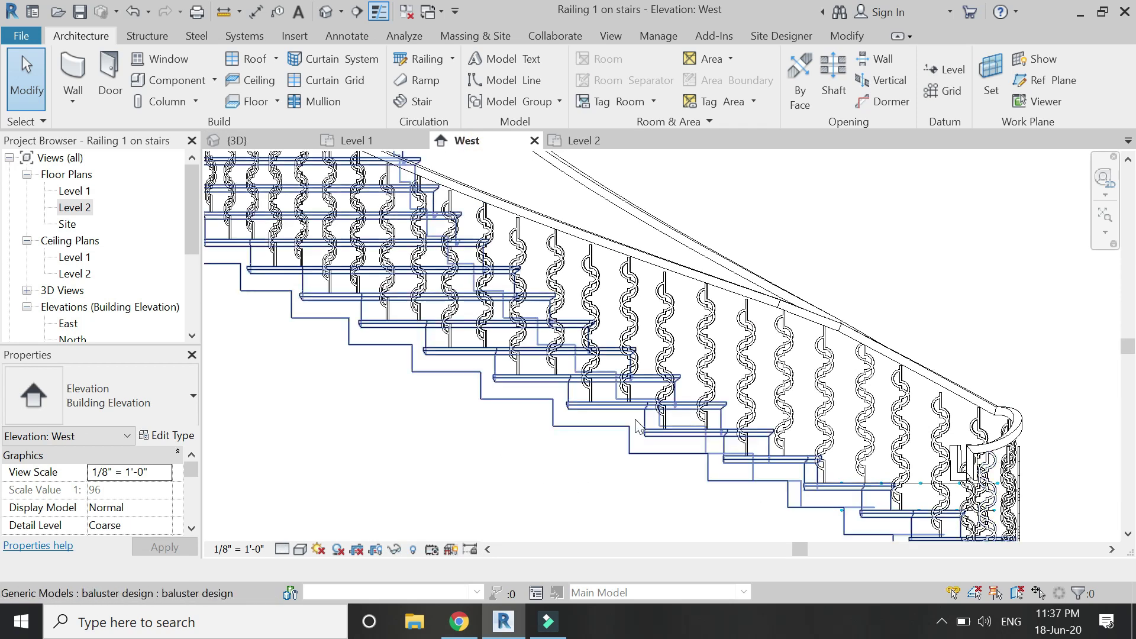
pyautogui.scroll(1, 471, 198)
pyautogui.scroll(2, 471, 267)
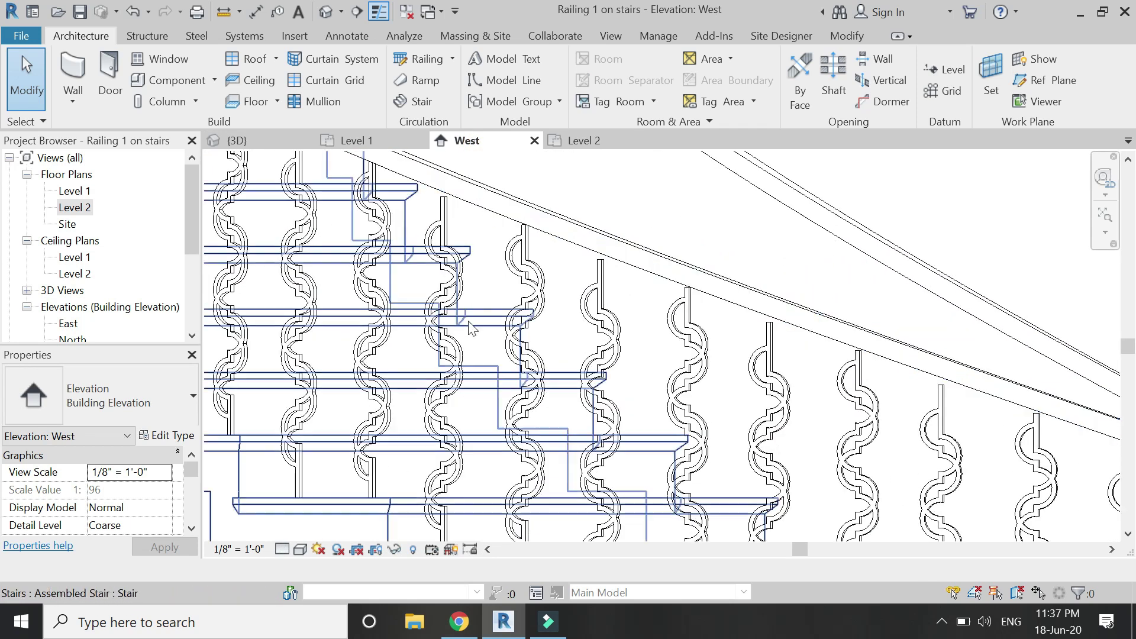
pyautogui.click(631, 254)
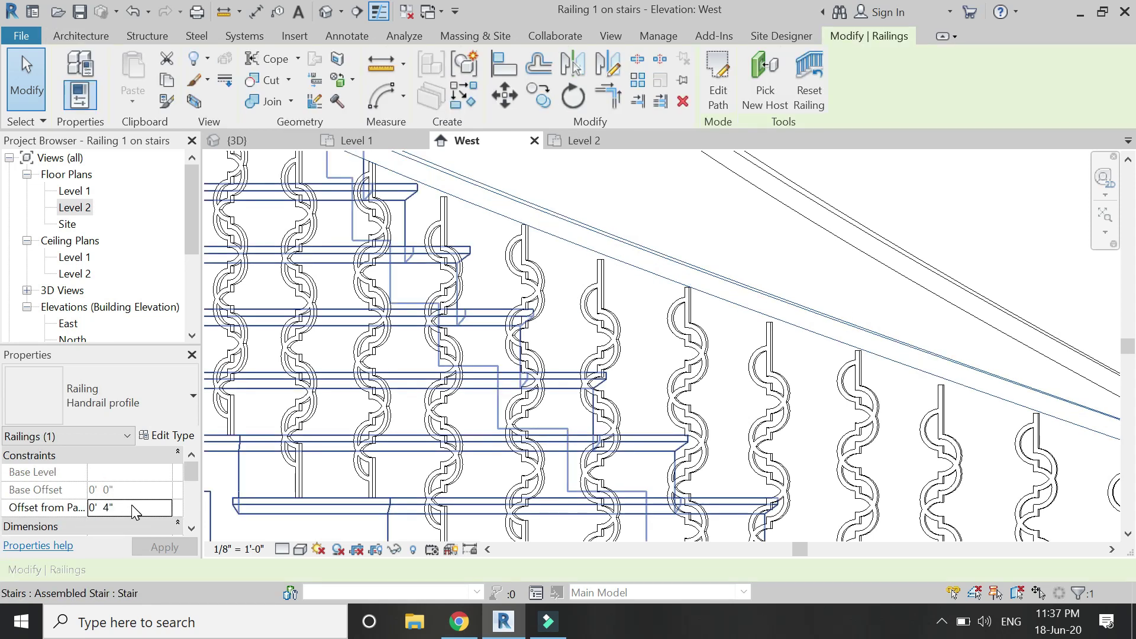
pyautogui.click(165, 436)
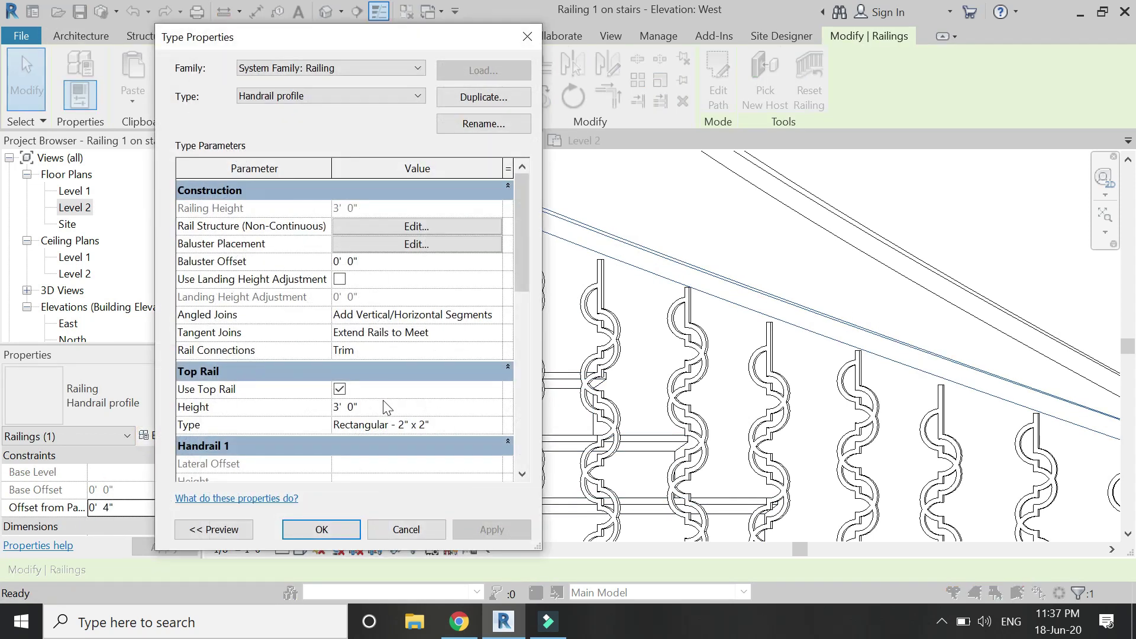
pyautogui.write("2'")
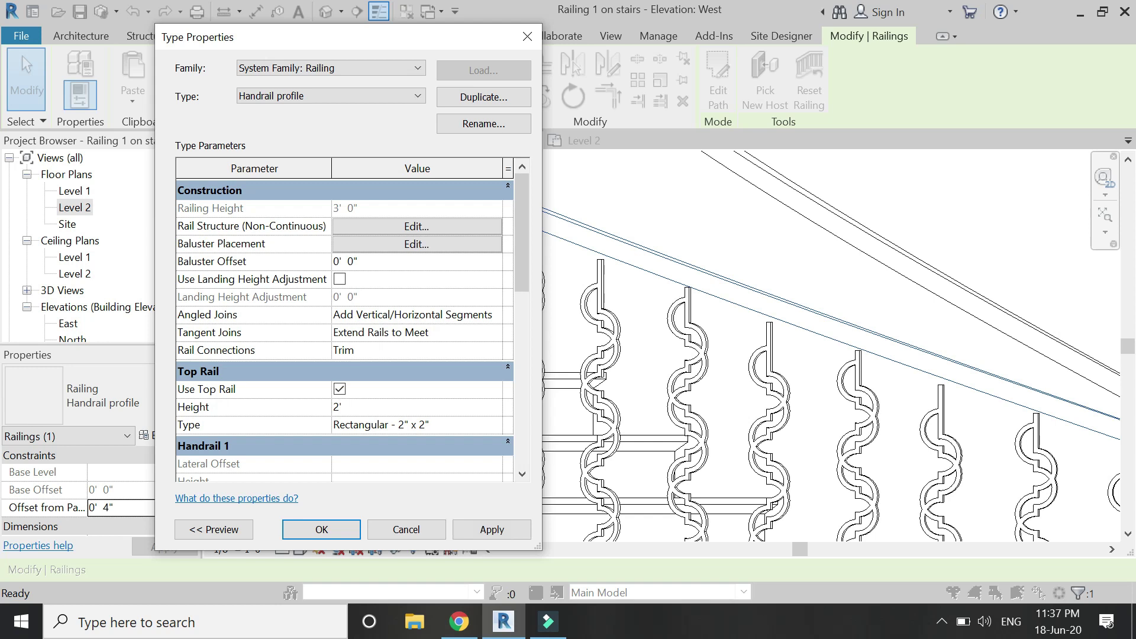
pyautogui.click(509, 528)
# Step: Raise the handrail type's top rail height to 2' 10" and check its fit on the balusters
pyautogui.click(390, 408)
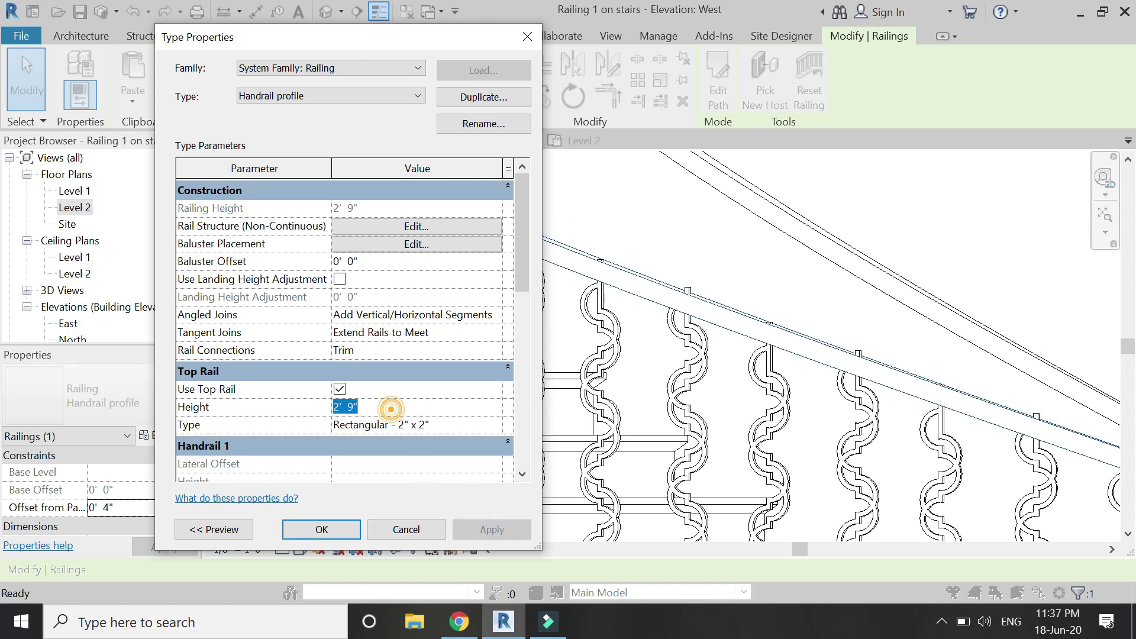
pyautogui.write("1'")
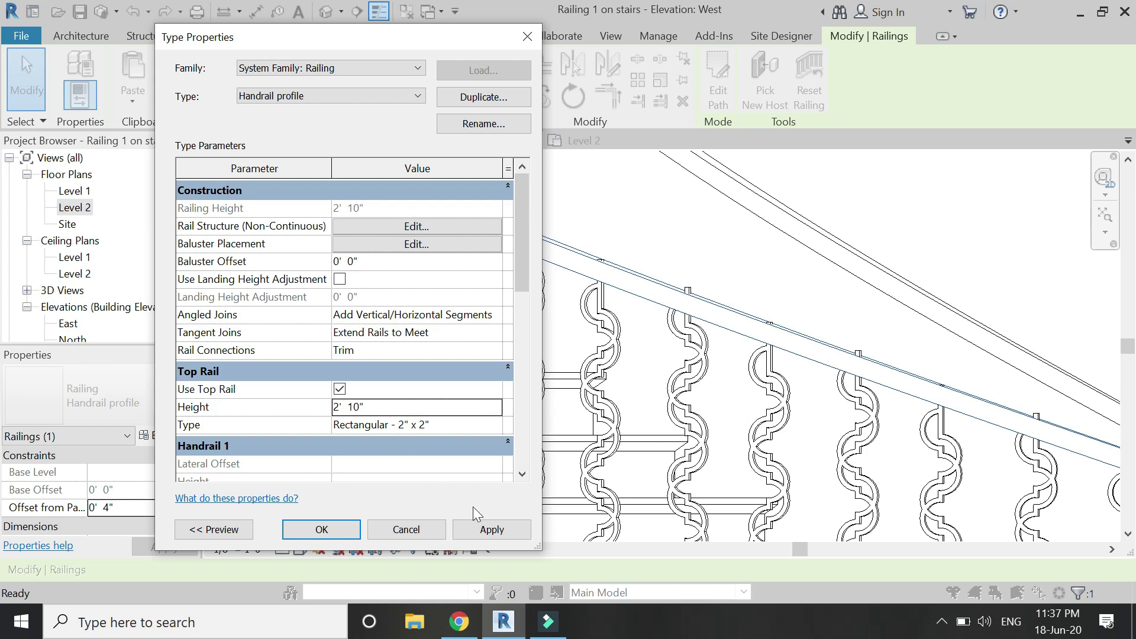
pyautogui.click(491, 529)
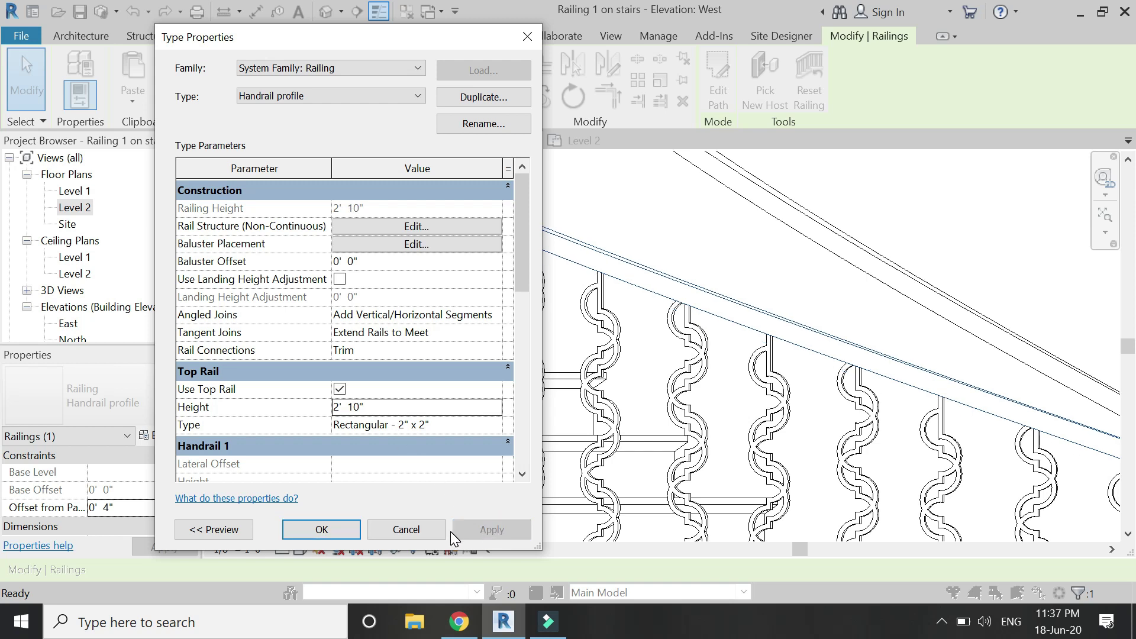
pyautogui.click(321, 530)
pyautogui.scroll(-3, 1046, 308)
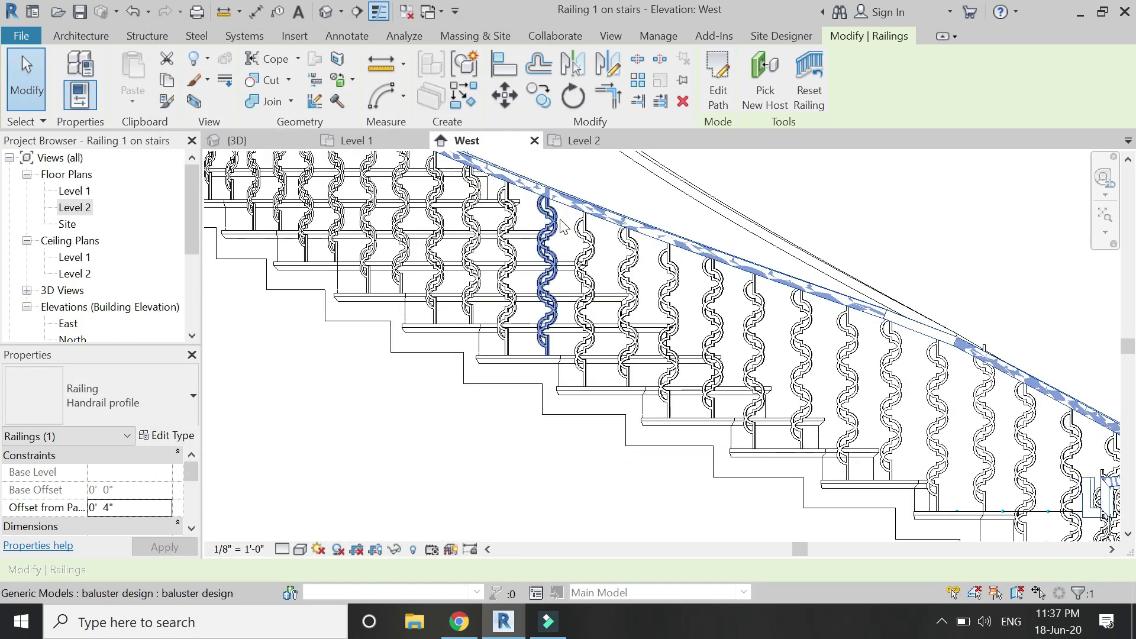
pyautogui.click(1047, 308)
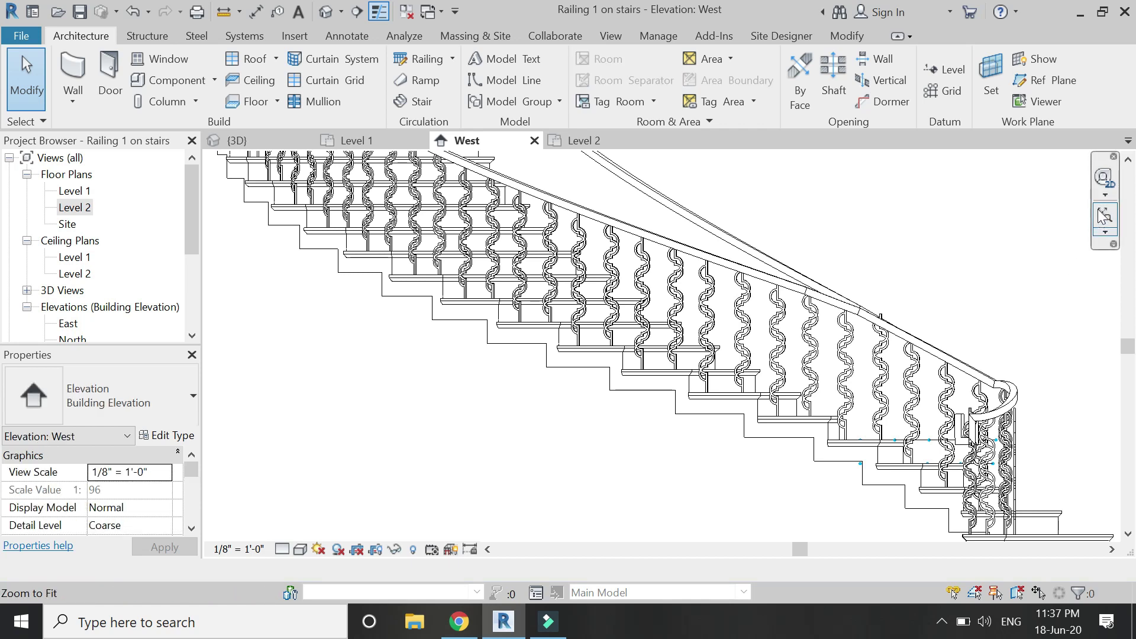
# Step: Examine the railings of both curved stairs in 3D and from the front, including the handrail along the landing
pyautogui.click(268, 138)
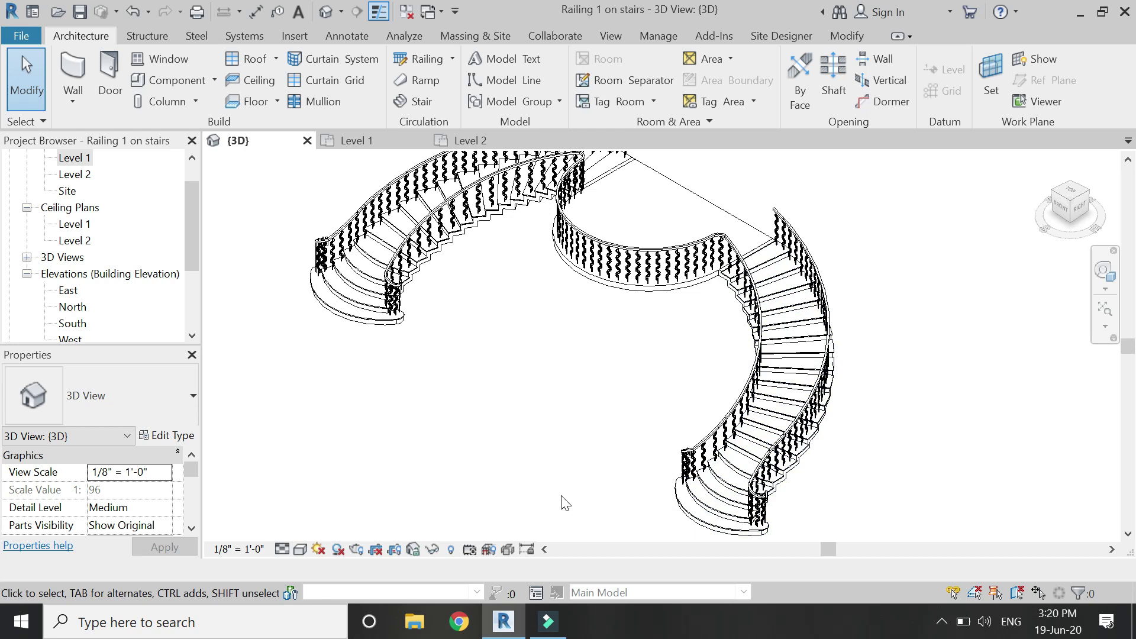
pyautogui.click(1106, 278)
pyautogui.moveTo(851, 236); pyautogui.dragTo(594, 249)
pyautogui.moveTo(555, 378); pyautogui.dragTo(906, 294)
pyautogui.press('Escape')
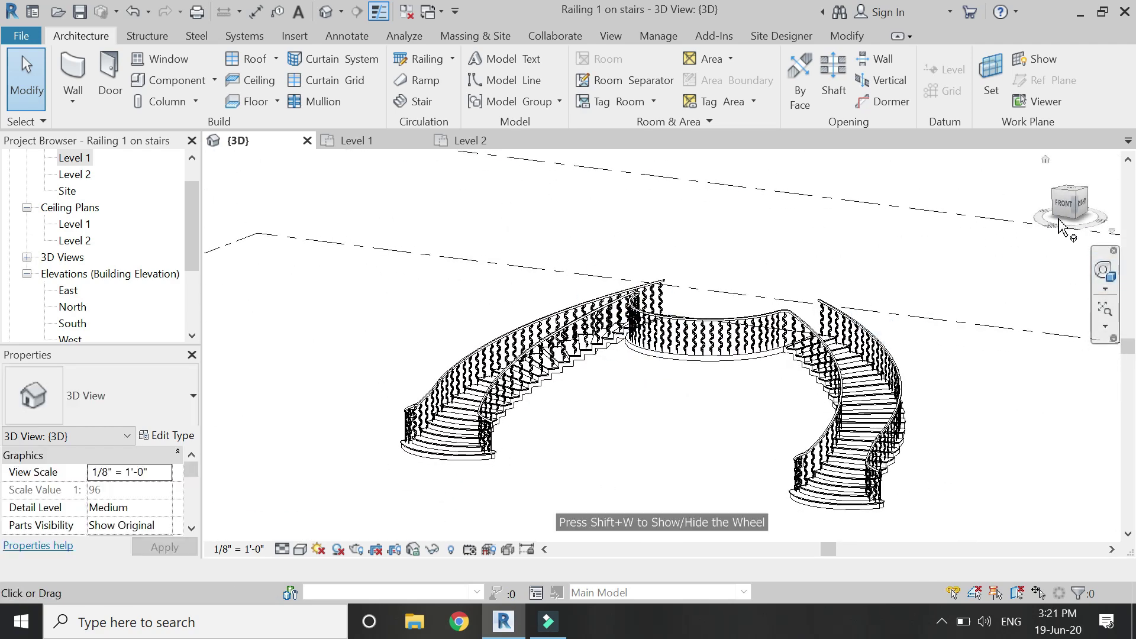
pyautogui.click(1064, 207)
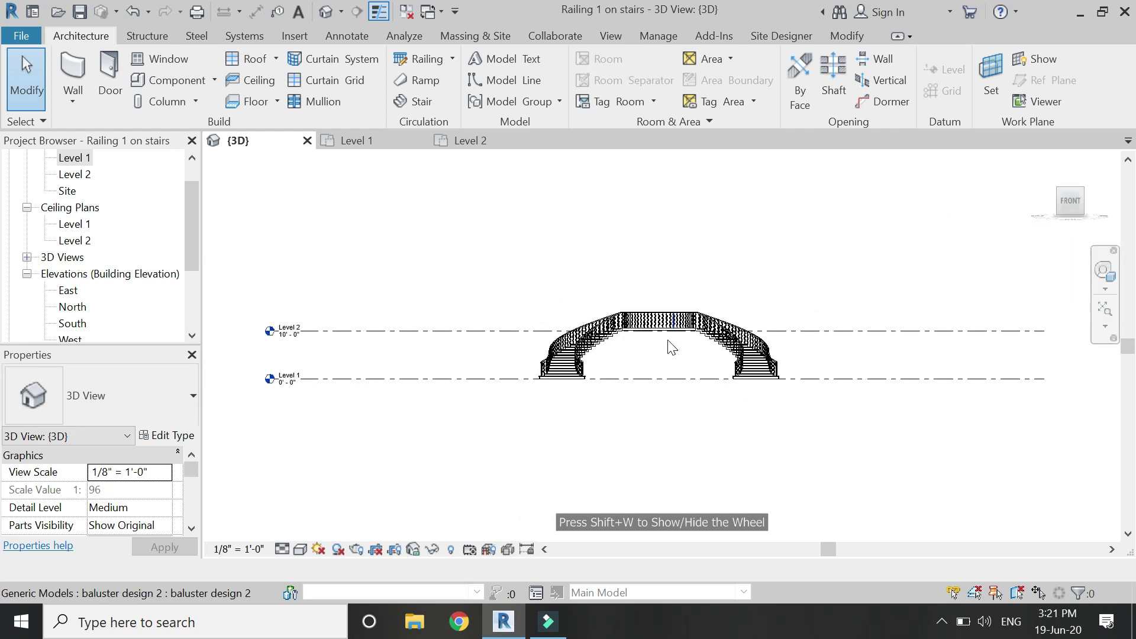
pyautogui.scroll(3, 672, 333)
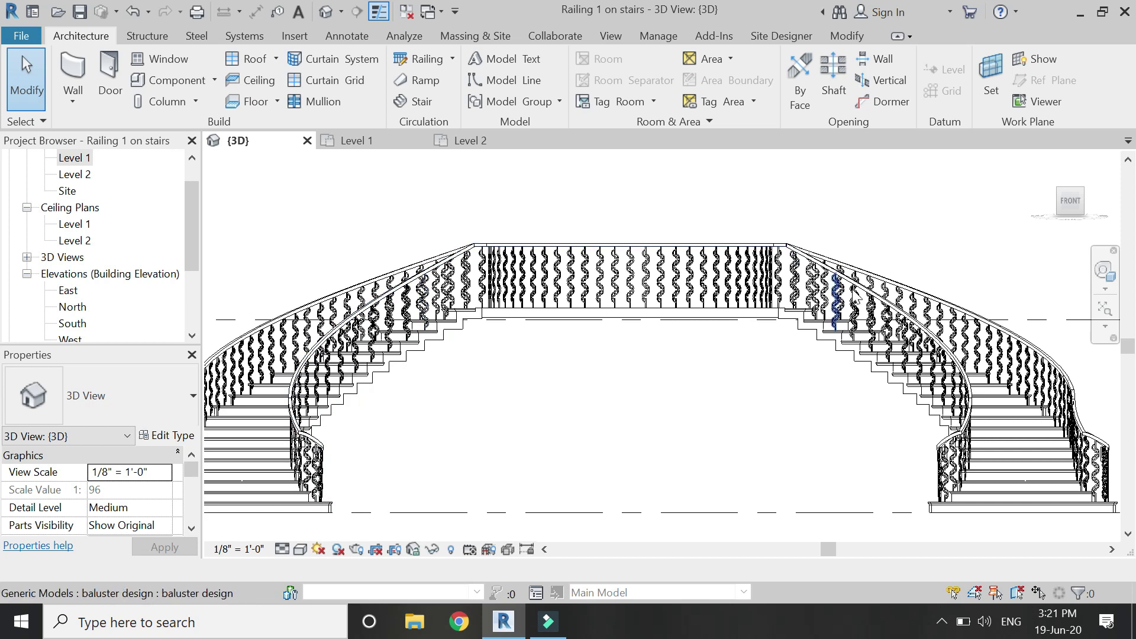
pyautogui.click(734, 239)
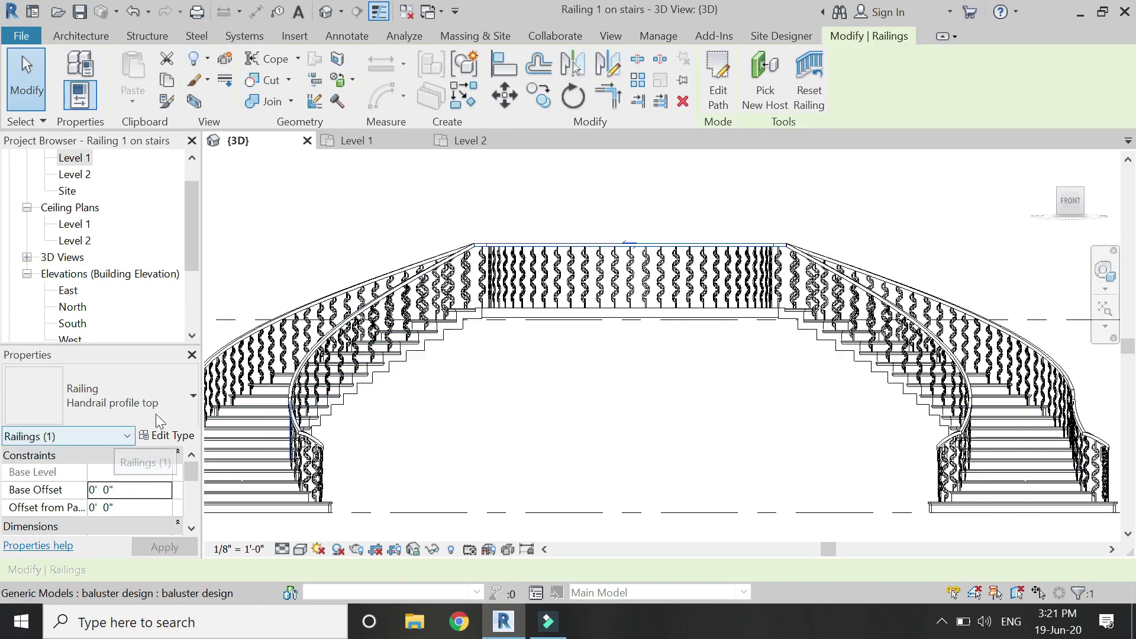
# Step: Start creating a new 3D view of the stairs from the Level 1 floor plan
pyautogui.click(357, 141)
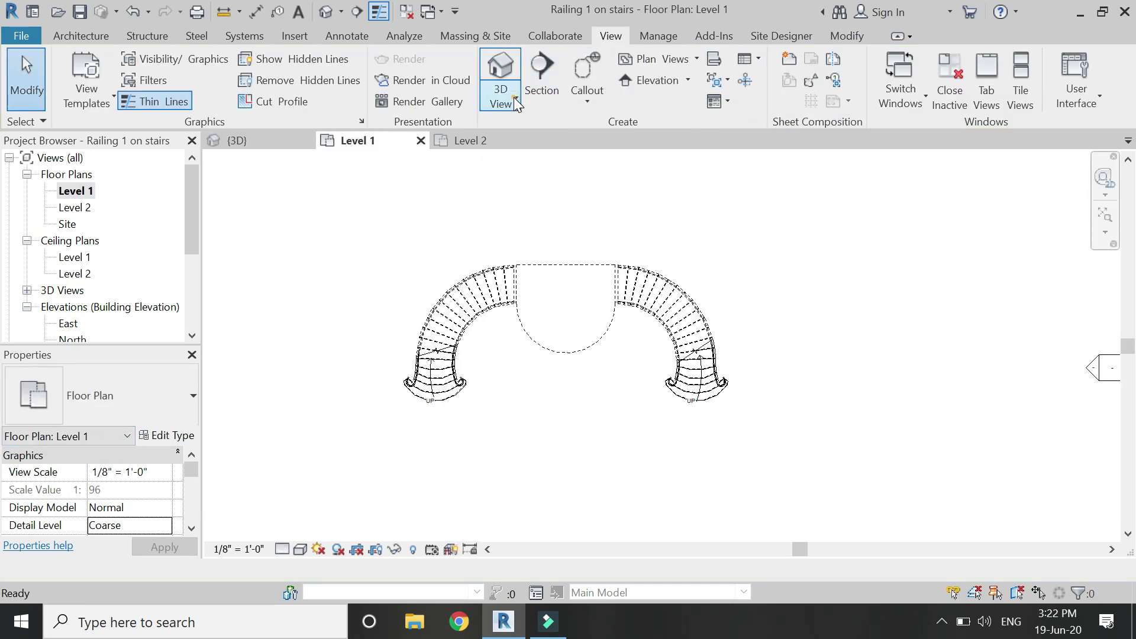
pyautogui.click(514, 102)
pyautogui.click(542, 167)
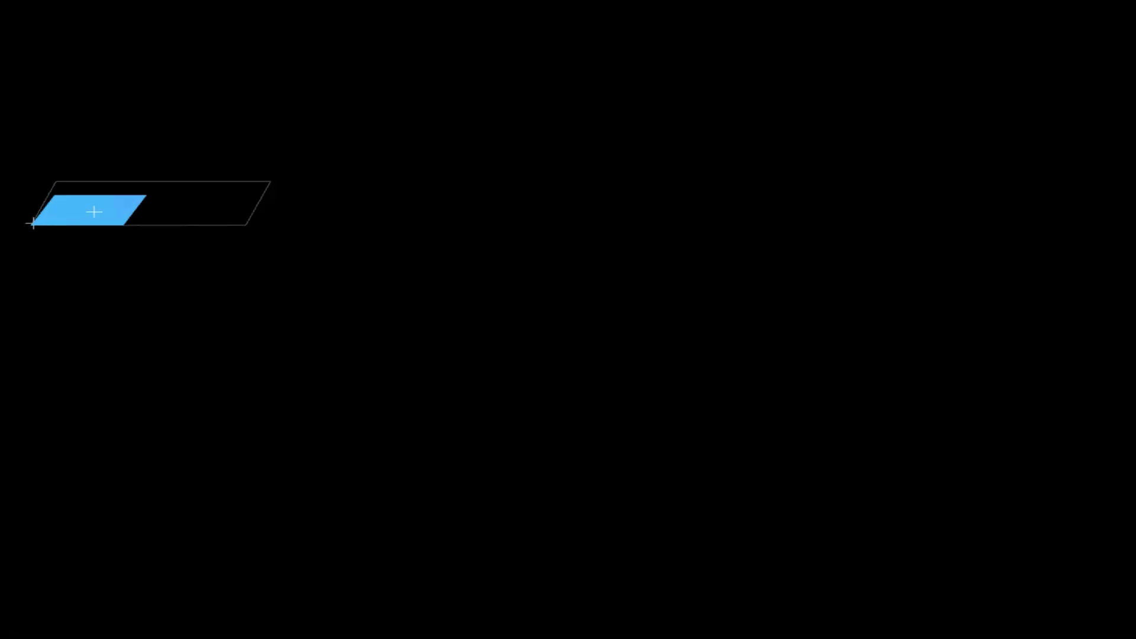